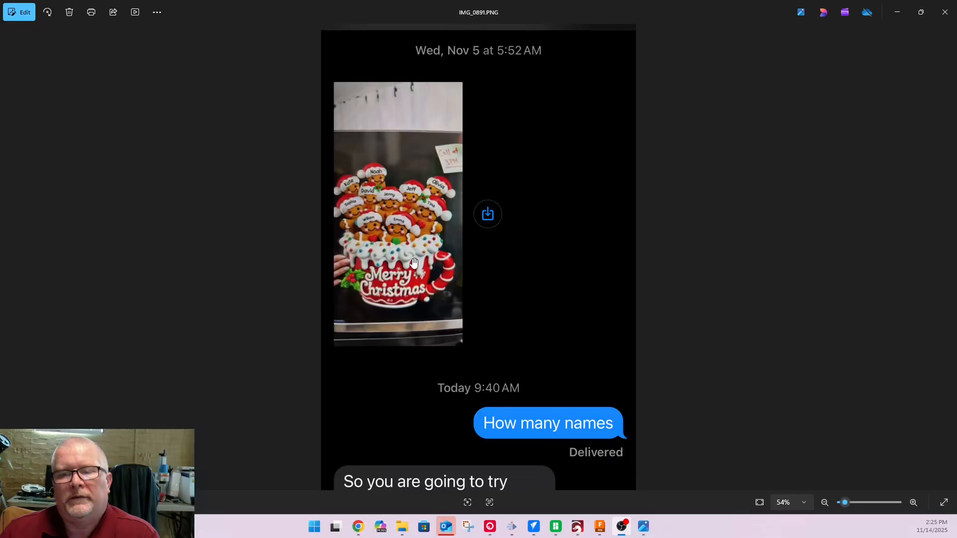
scroll(402, 223, "up", 2)
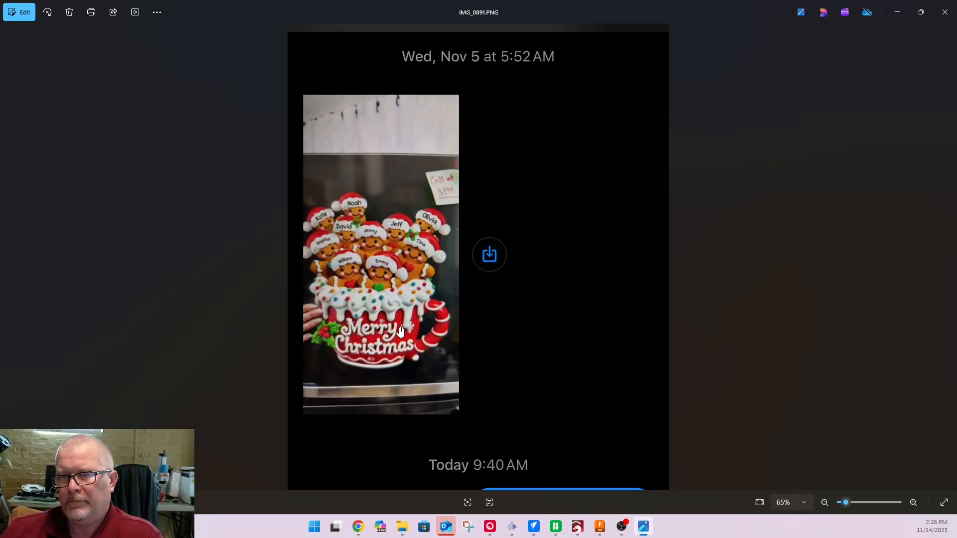
scroll(397, 291, "down", 3)
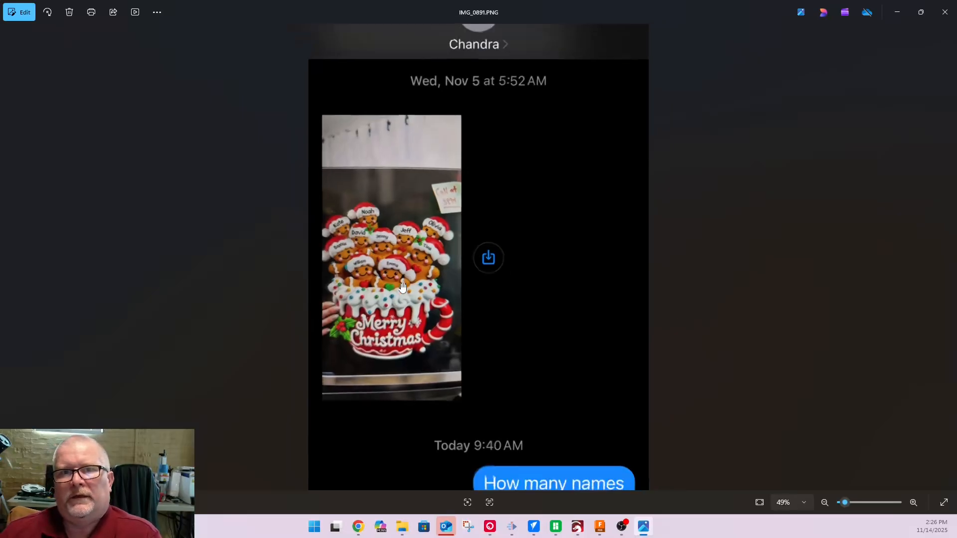
scroll(394, 293, "up", 5)
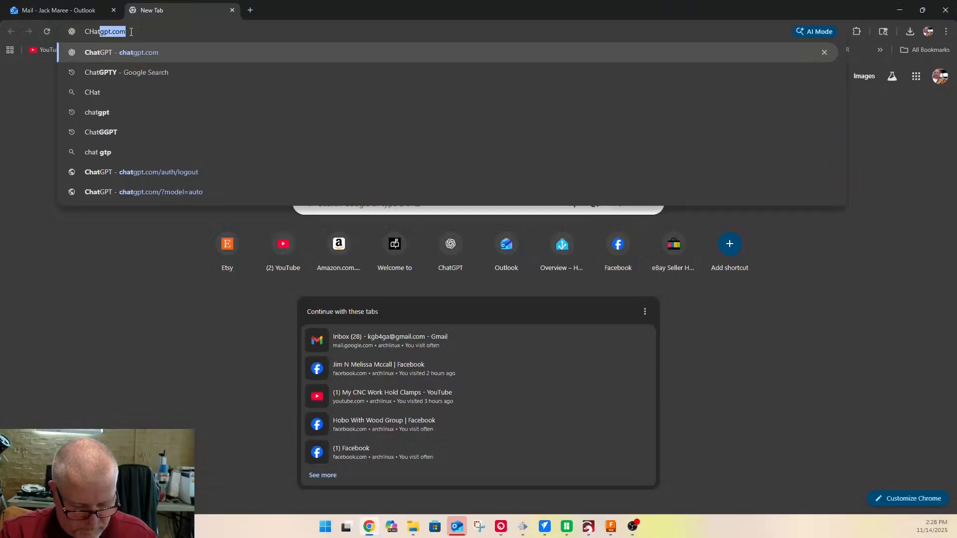
Have ChatGPT create an image of a red coffee mug with candy cane handle, icing around the edge and 6 white-iced gingerbread cookies in Santa hats
key("Return")
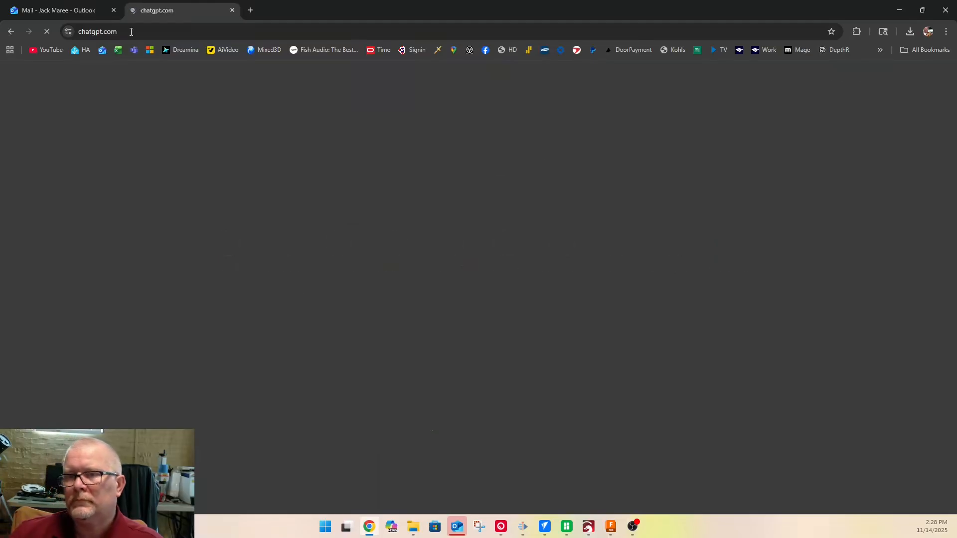
type("create an image a a red coffee mug with a candy cane handle. In the mug is 6 gingerbread cookies with Santa hats. The gingerbread cookies should have white icing. there should be icing around the edge of the mug.")
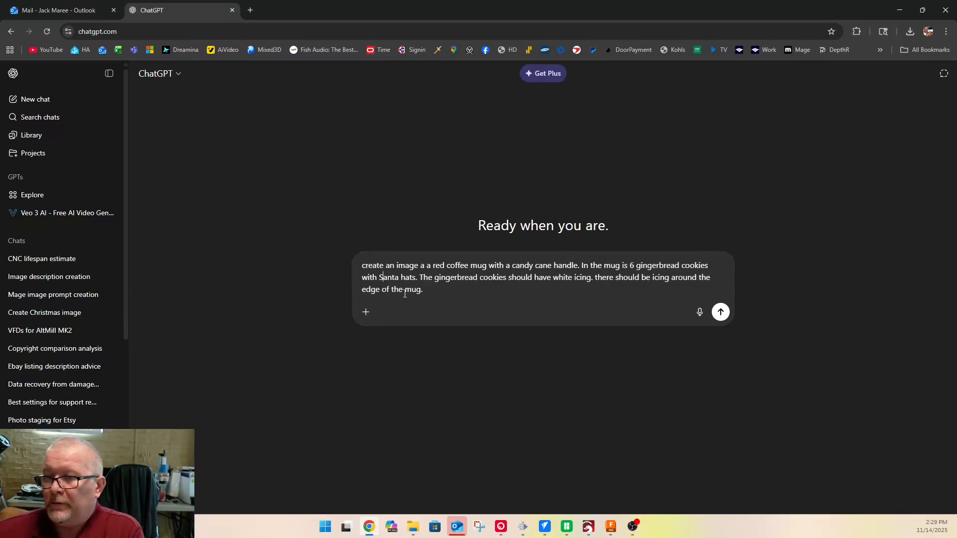
left_click_drag(375, 265, 687, 264)
left_click(599, 284)
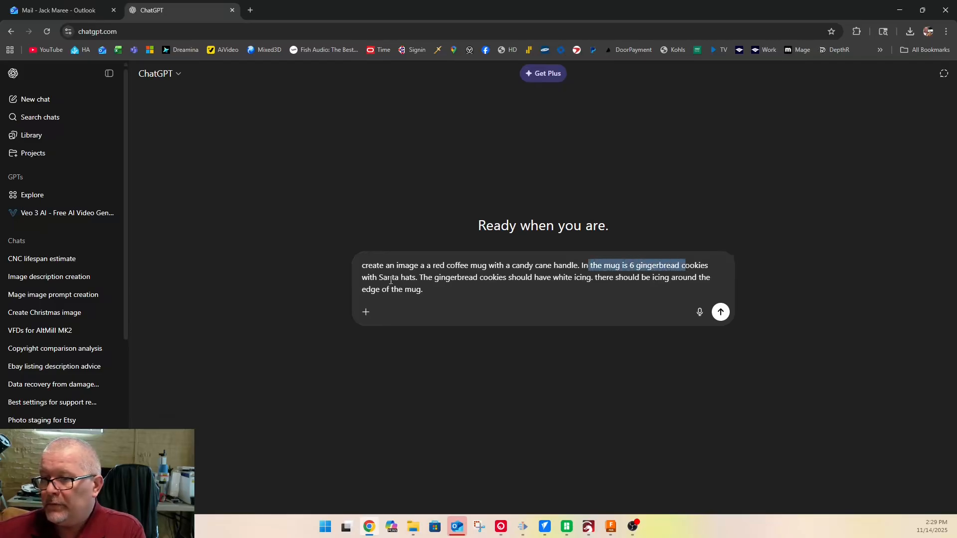
left_click_drag(373, 278, 682, 278)
left_click(475, 299)
left_click(613, 292)
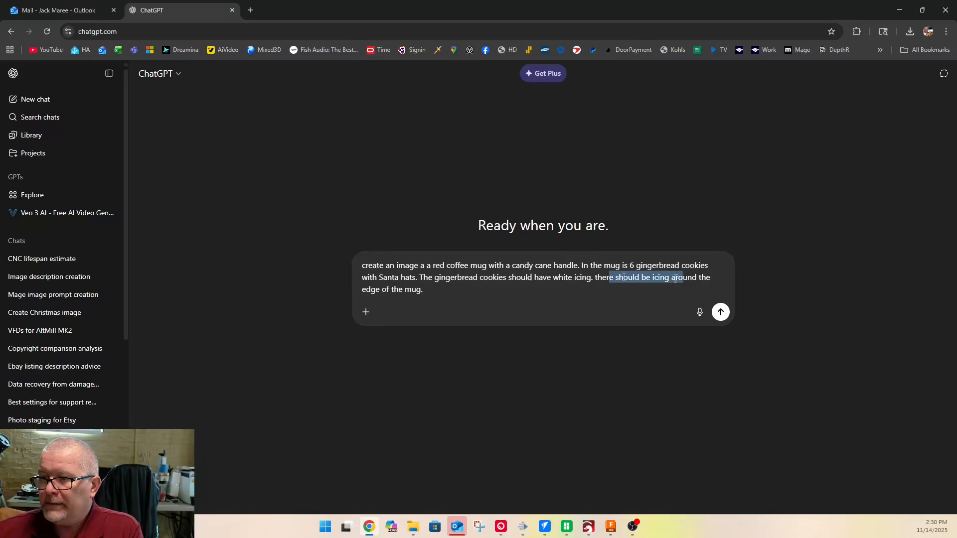
left_click(720, 313)
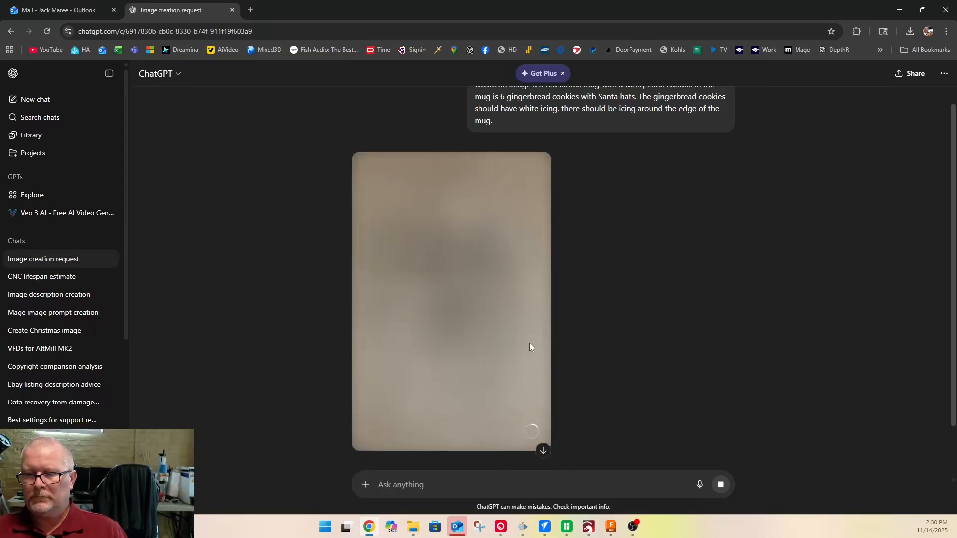
Open the Merry Christmas gingerbread mug image in the earlier "Image description creation" chat
scroll(531, 354, "down", 2)
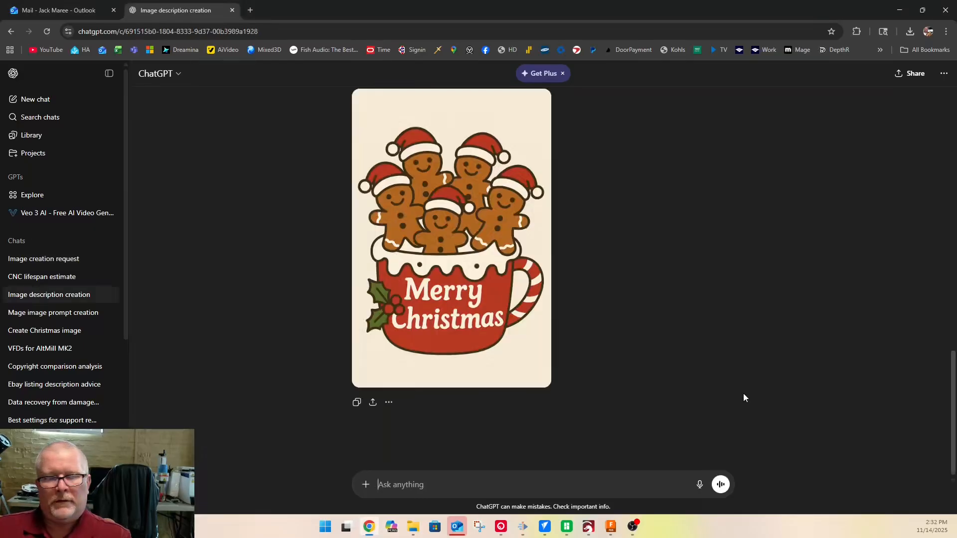
left_click(403, 376)
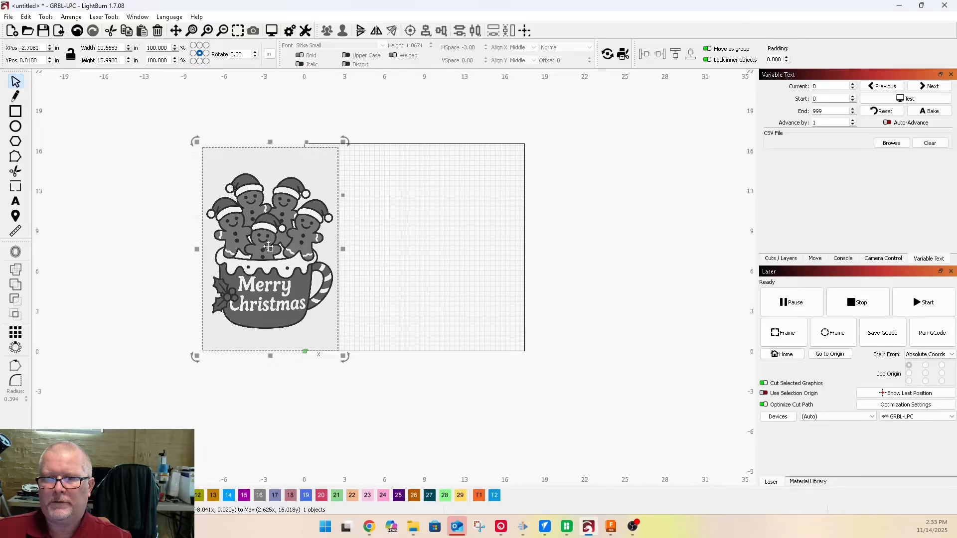
In LightBurn, move the imported mug image clear of the work area and open its image adjustment settings
left_click_drag(270, 249, 202, 229)
right_click(202, 229)
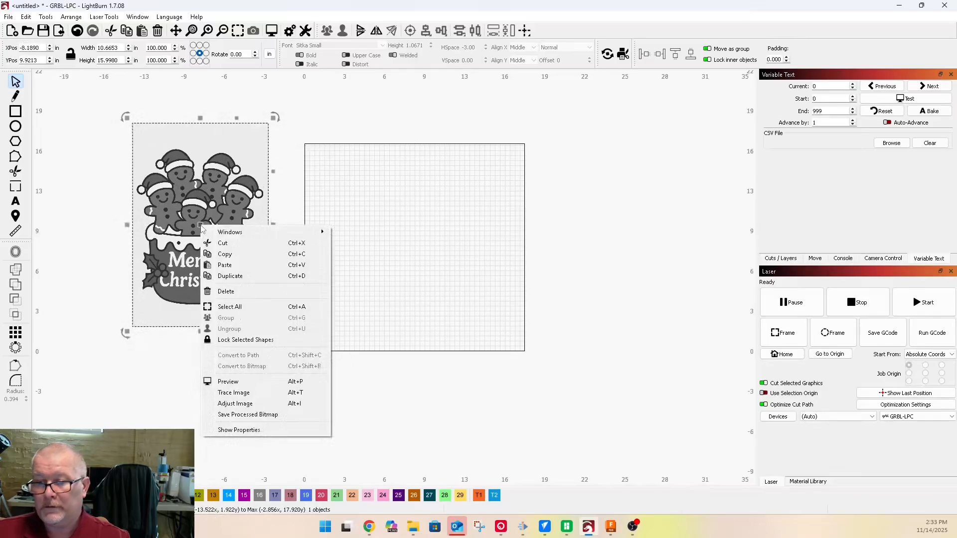
left_click(224, 405)
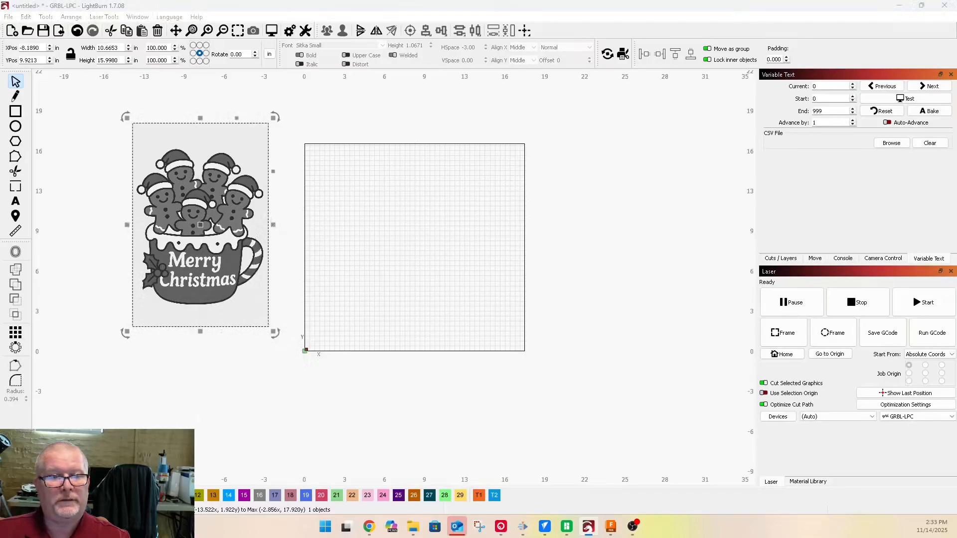
mouse_move(209, 153)
left_mouse_down()
mouse_move(354, 120)
mouse_move(386, 83)
left_mouse_up()
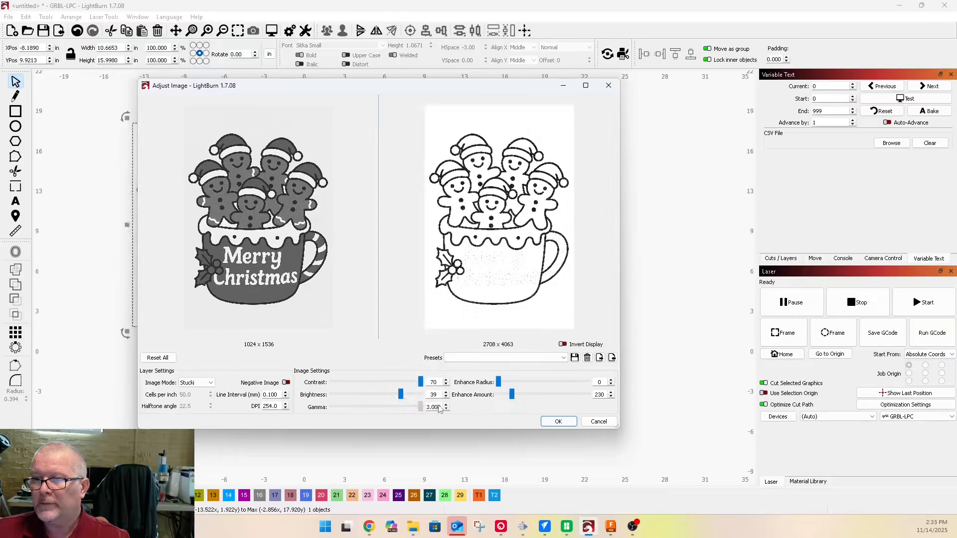
Adjust the mug image to contrast 70, brightness -4 and gamma 3.000 for clean black outlines, and apply the changes
scroll(494, 270, "up", 3)
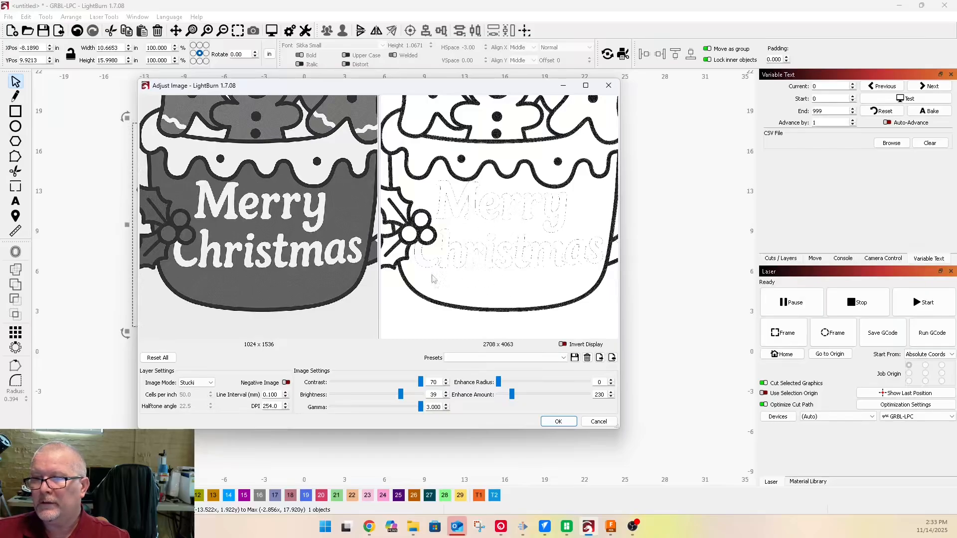
scroll(457, 293, "down", 2)
scroll(448, 160, "up", 5)
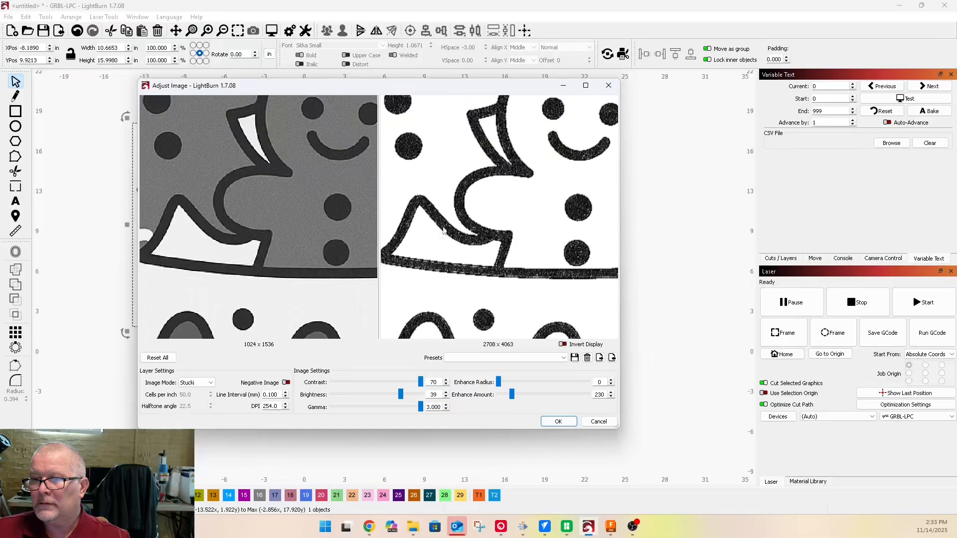
left_click_drag(400, 394, 366, 402)
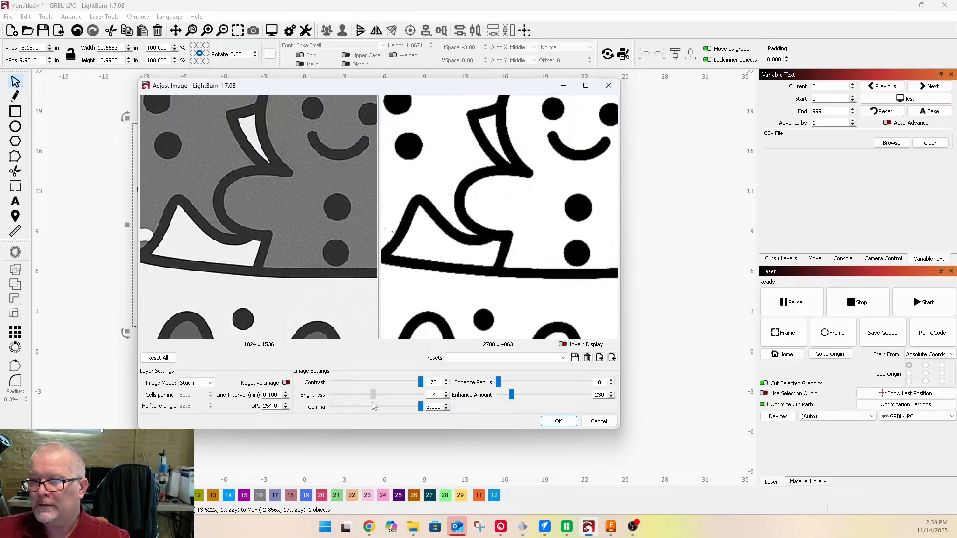
scroll(473, 231, "down", 5)
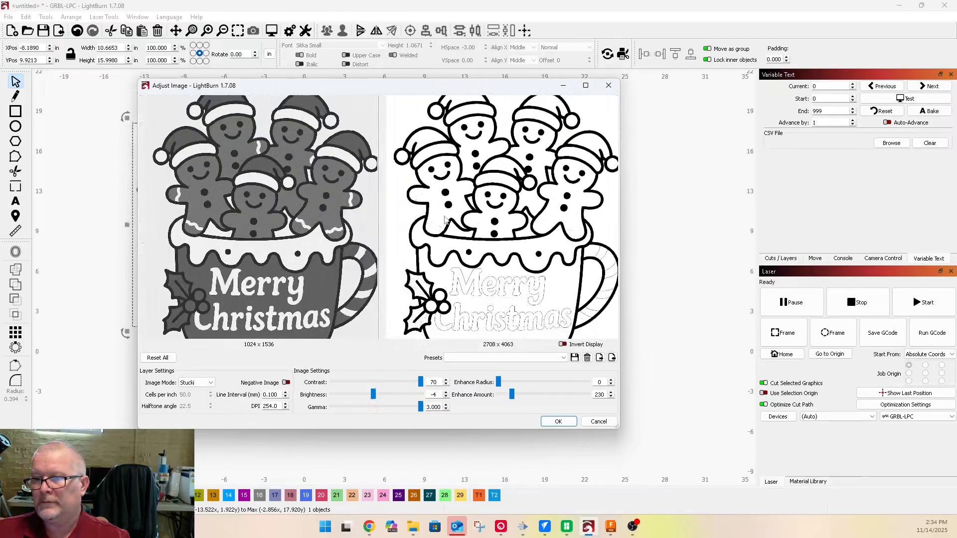
scroll(516, 176, "up", 5)
scroll(492, 171, "down", 5)
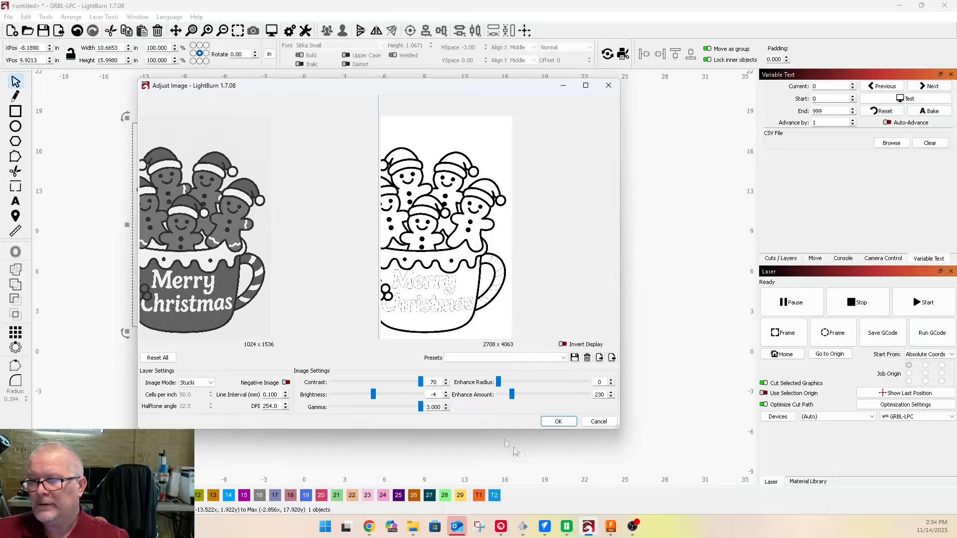
left_click(557, 421)
Move the adjusted image farther from the work area and trace it with threshold 128 and ignore less than 2
left_click_drag(232, 215, 176, 205)
right_click(176, 204)
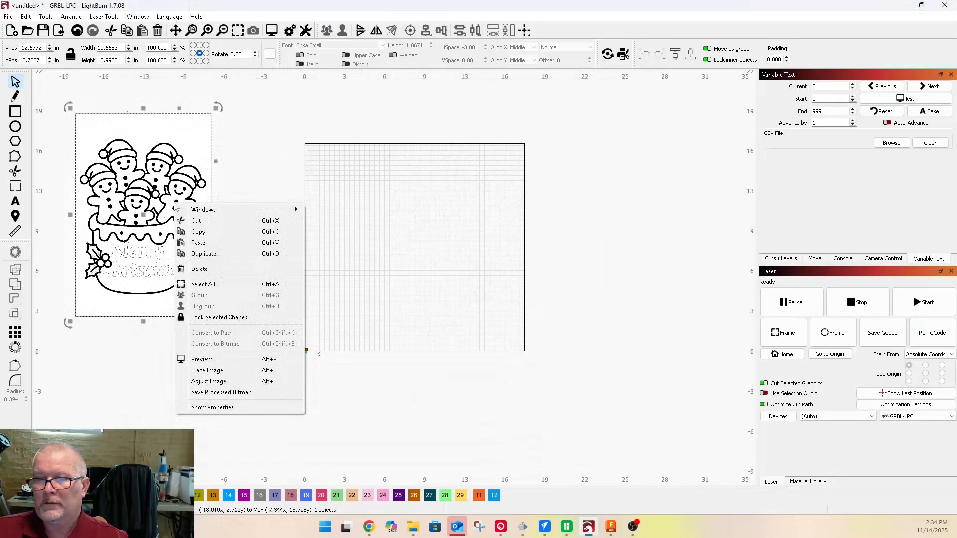
left_click(214, 371)
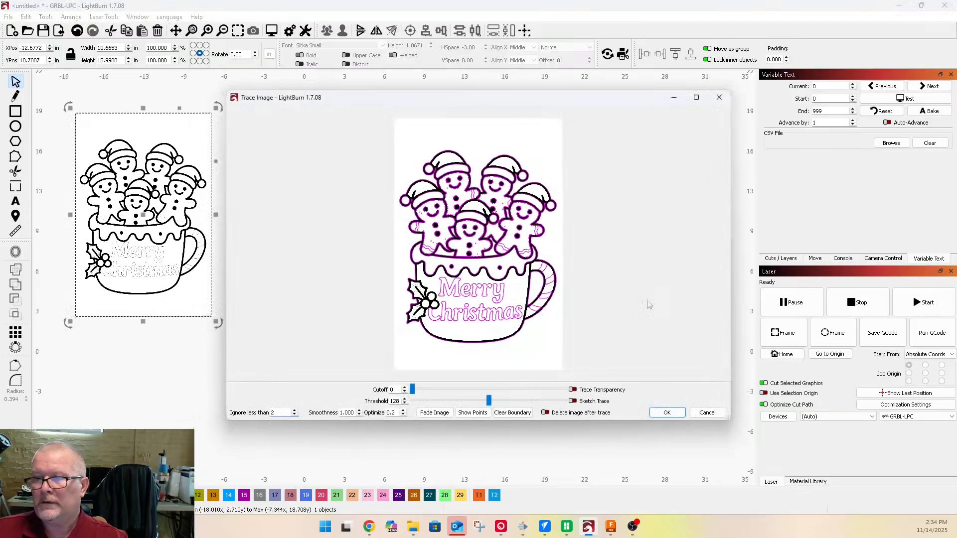
left_click(665, 411)
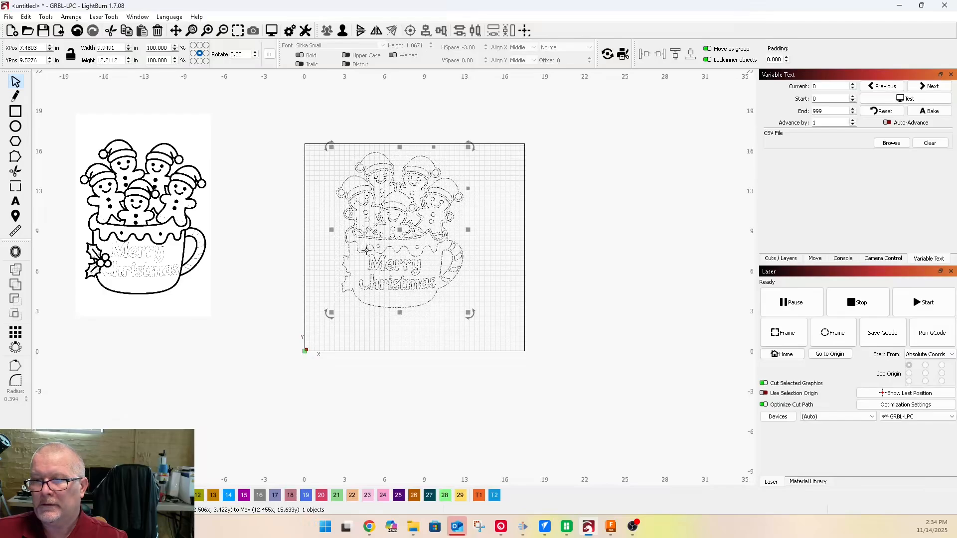
Check the line quality of the lettering and delete the traced mug outline from the work area
scroll(84, 266, "up", 4)
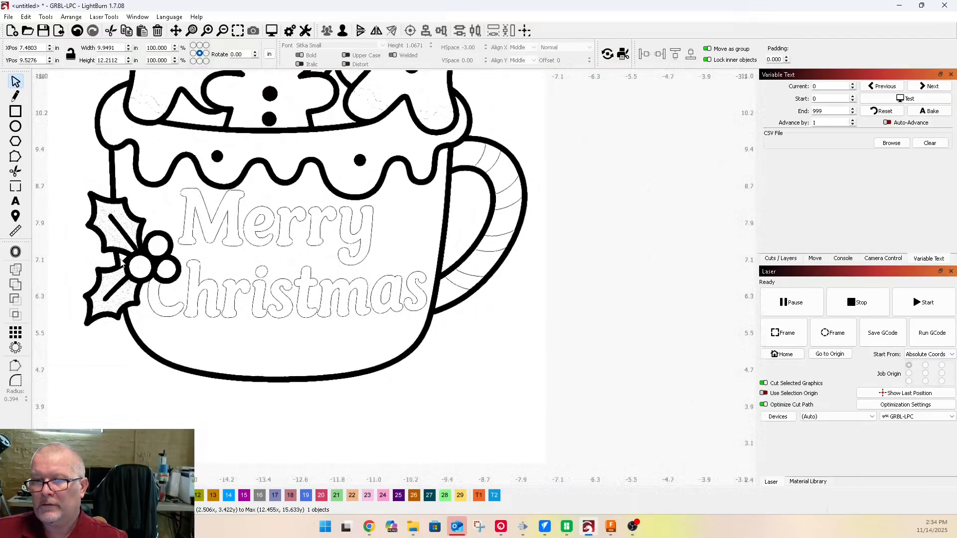
scroll(375, 242, "down", 3)
scroll(375, 243, "down", 3)
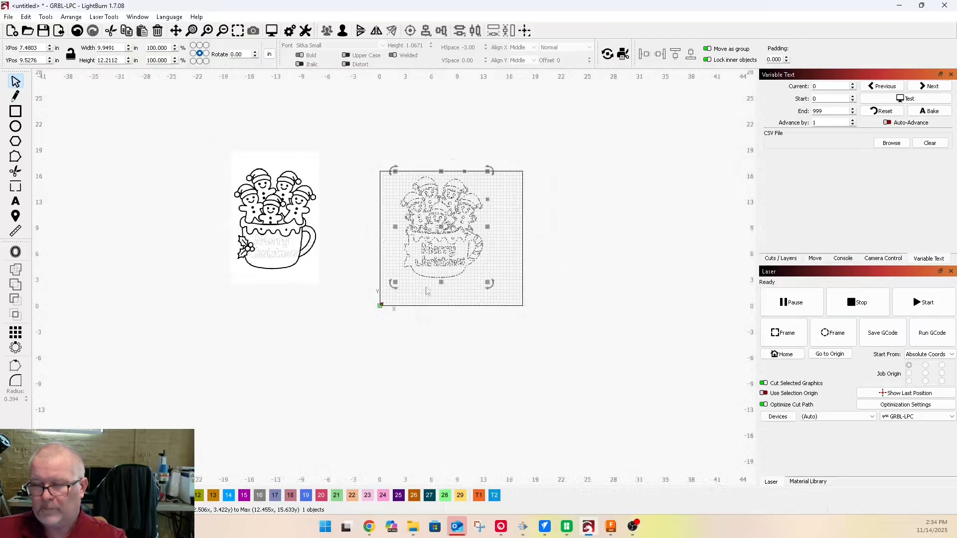
left_click_drag(365, 134, 630, 391)
key("Delete")
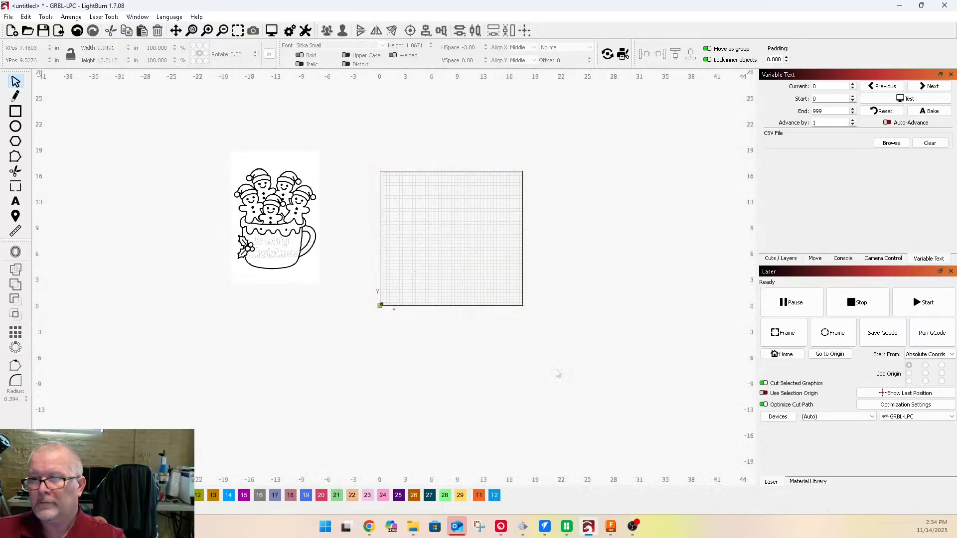
Trace the adjusted mug image with the threshold set to 69
left_click_drag(163, 131, 441, 355)
right_click(290, 209)
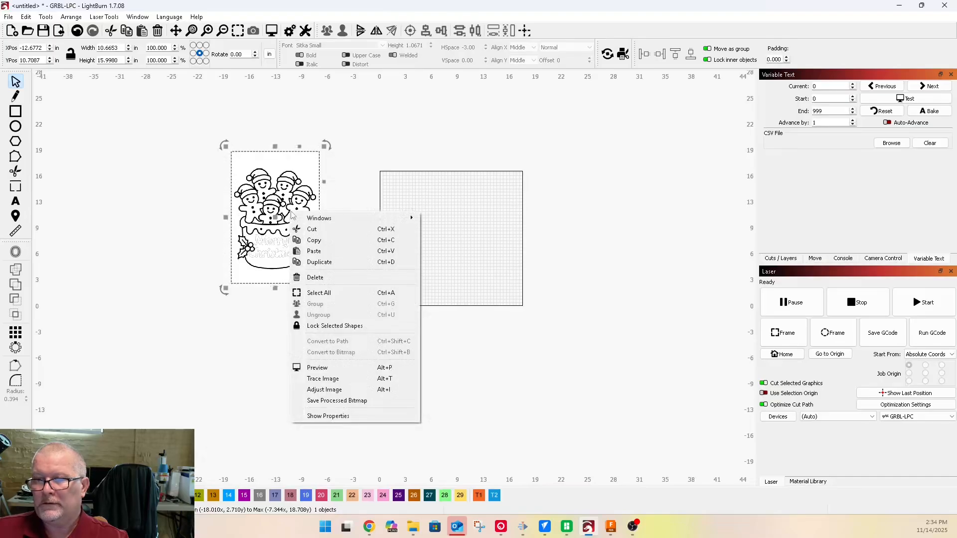
left_click(323, 378)
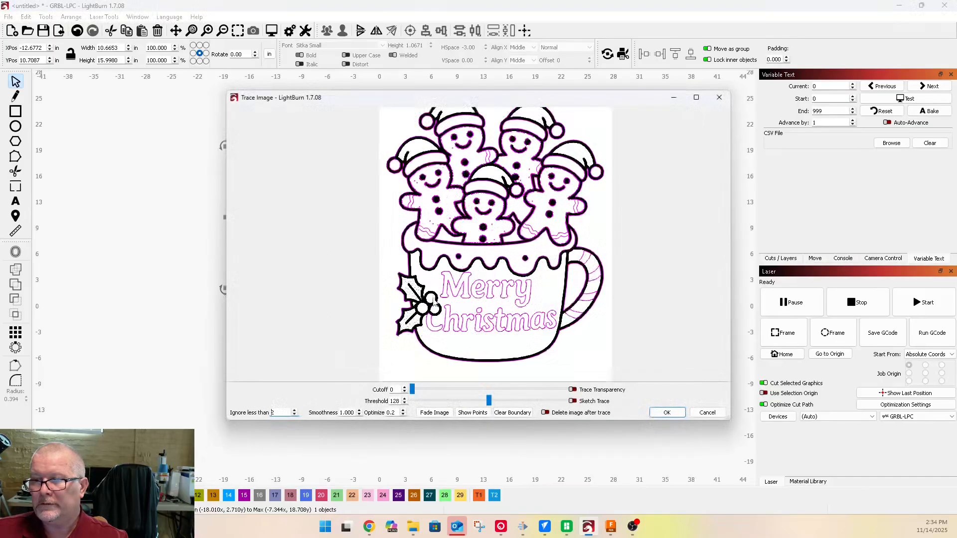
scroll(434, 299, "up", 4)
left_click_drag(490, 406, 454, 407)
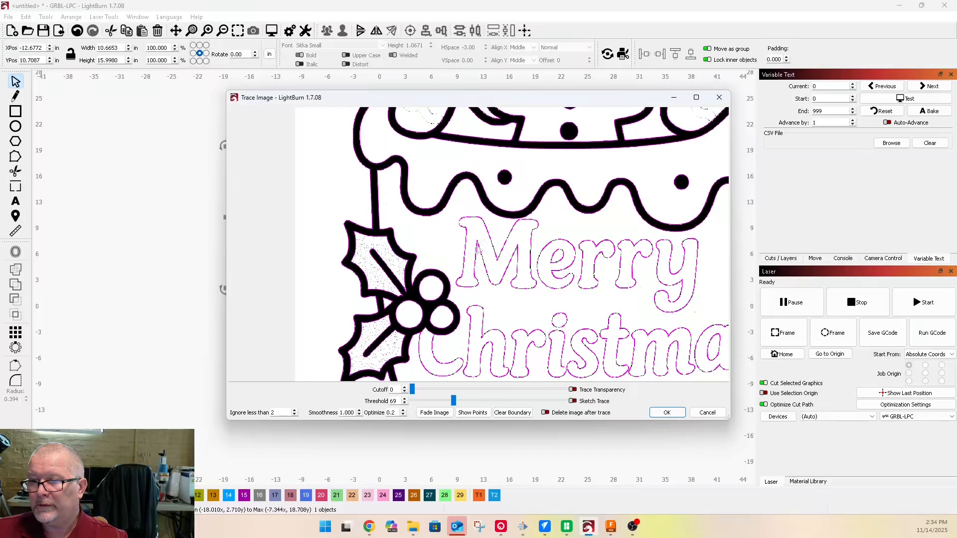
scroll(493, 261, "up", 3)
scroll(496, 261, "down", 5)
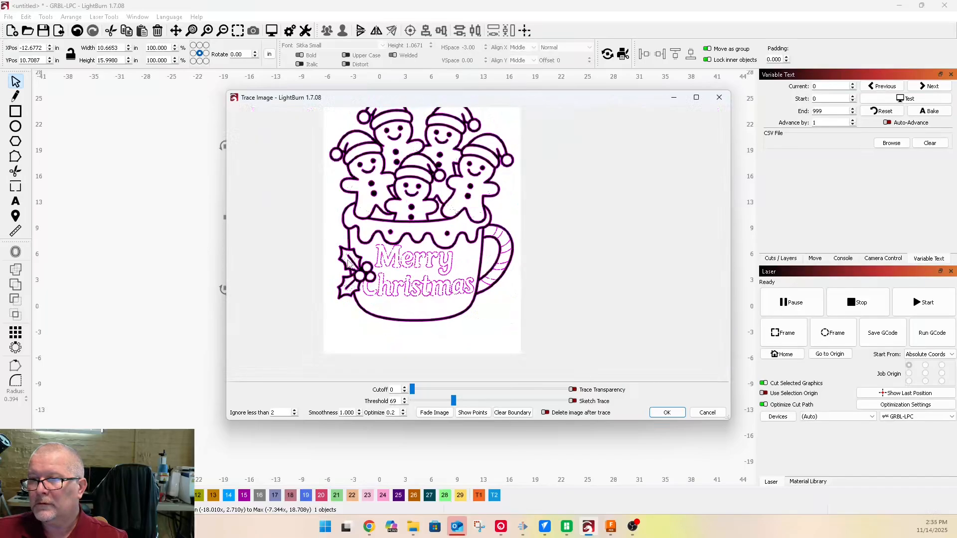
scroll(411, 291, "up", 8)
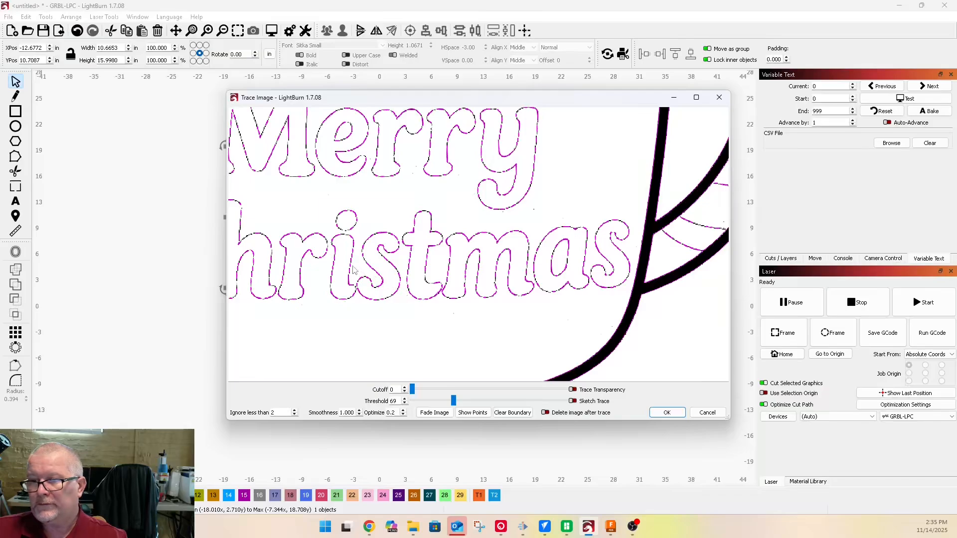
scroll(398, 241, "down", 8)
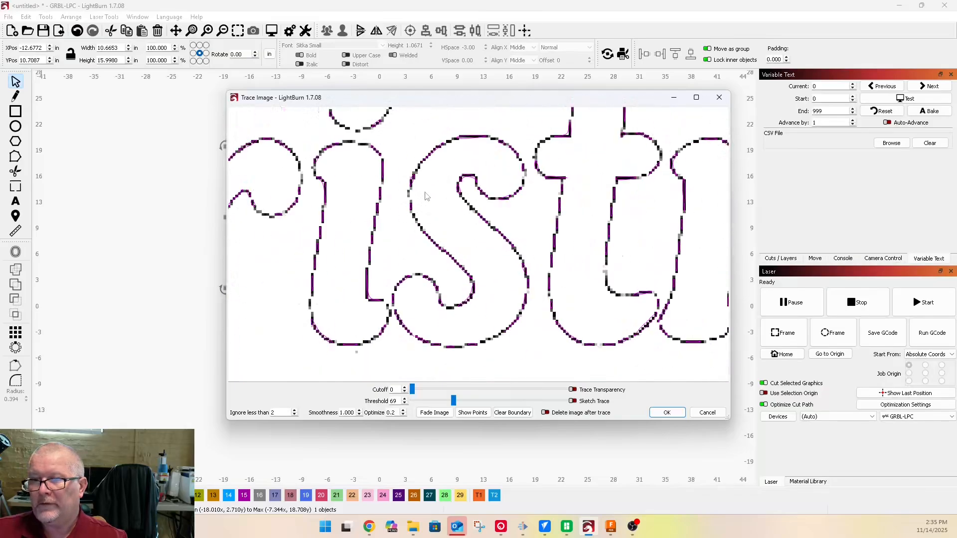
left_click(667, 412)
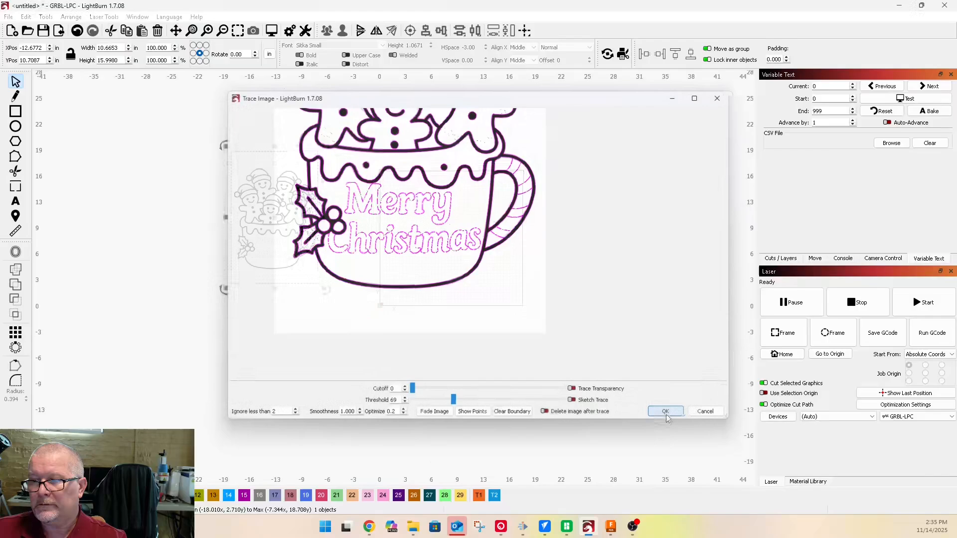
Delete the source mug image and ungroup the traced drawing
scroll(558, 269, "down", 2)
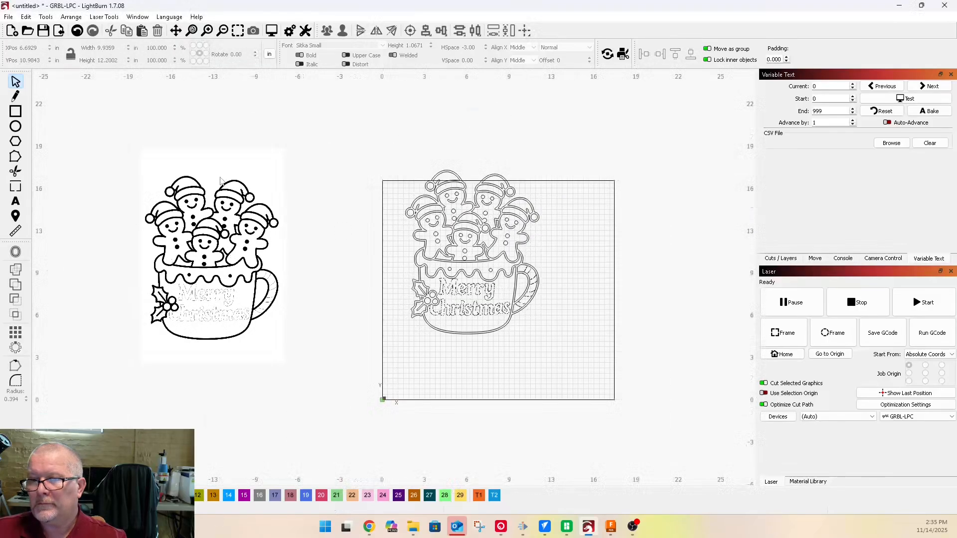
left_click(216, 252)
key("Delete")
scroll(466, 282, "up", 5)
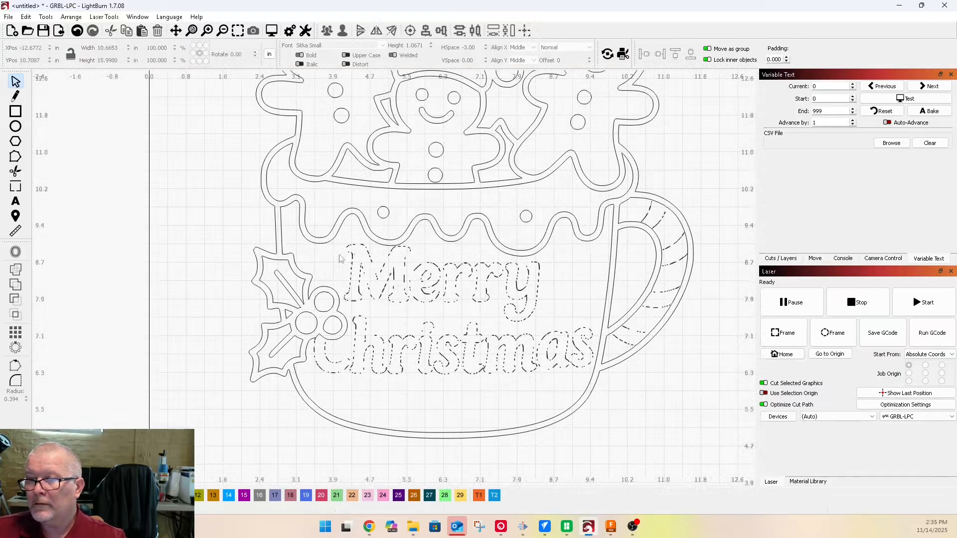
left_click(375, 275)
key("ctrl+u")
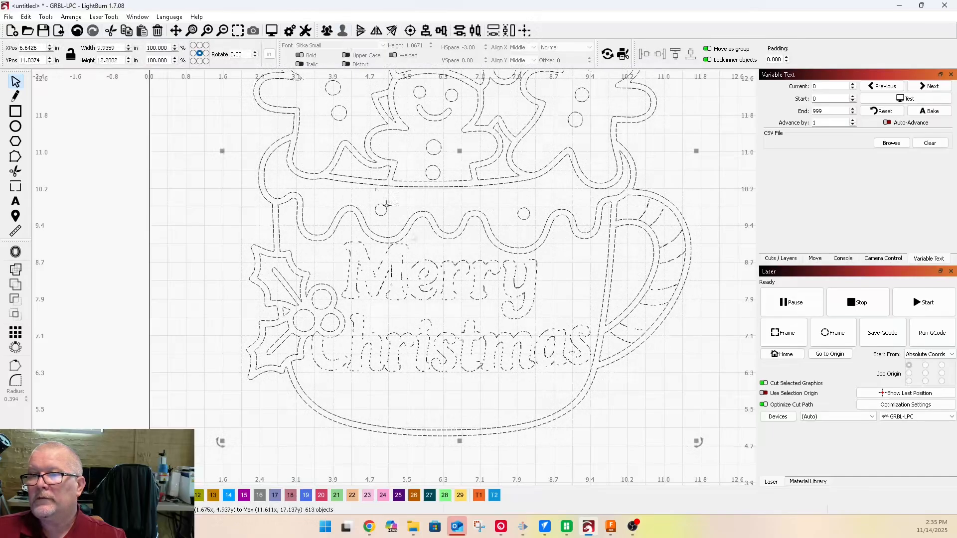
Delete the Merry Christmas lettering from the front of the traced mug
scroll(258, 216, "down", 2)
left_click(259, 217)
left_click_drag(311, 234, 472, 317)
key("Delete")
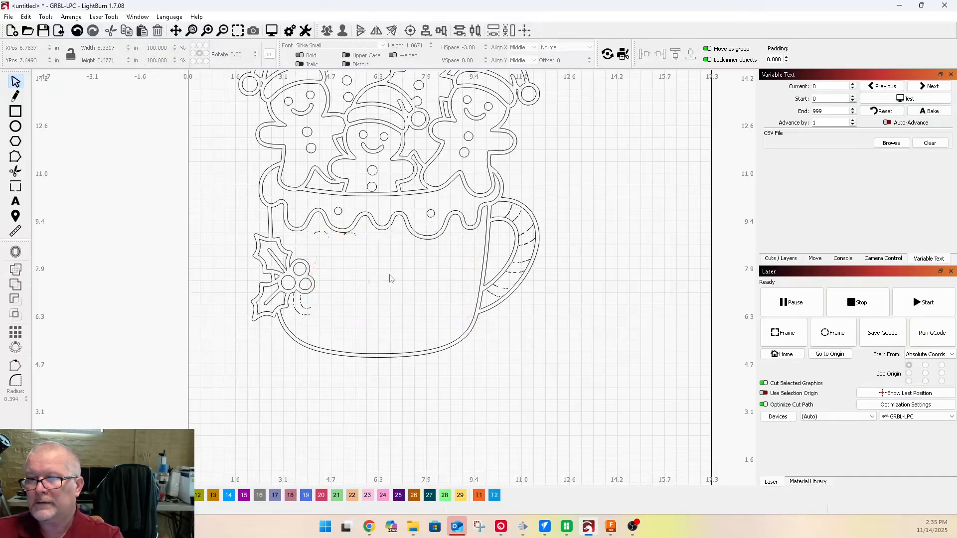
Remove the leftover lettering fragments below the icing and beside the holly berries
scroll(304, 219, "up", 5)
left_click_drag(242, 200, 438, 287)
key("Delete")
scroll(430, 247, "down", 4)
scroll(370, 346, "up", 5)
left_click_drag(230, 275, 390, 416)
key("Delete")
Delete the nodes forming the small spike in the mug's inner outline below the holly berries
scroll(253, 317, "up", 4)
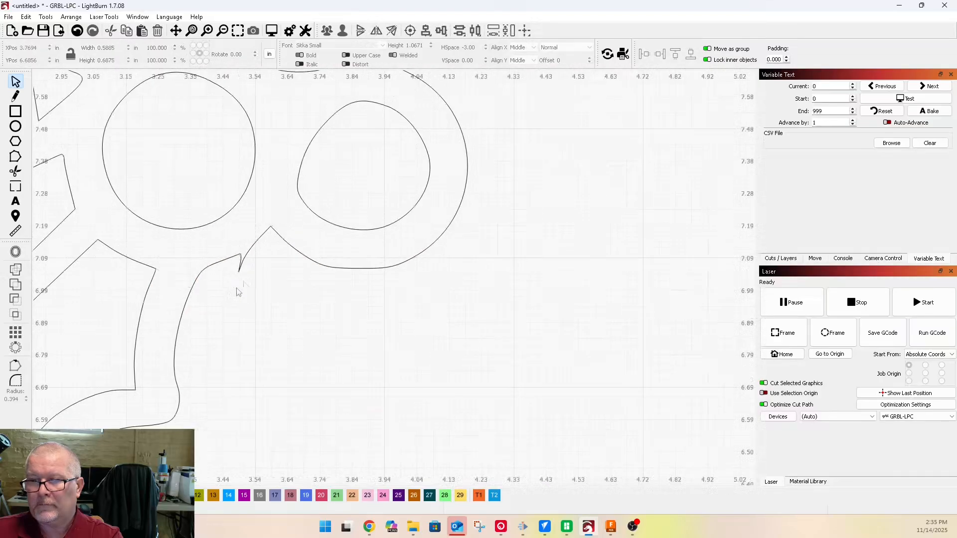
left_click(249, 248)
left_click(16, 157)
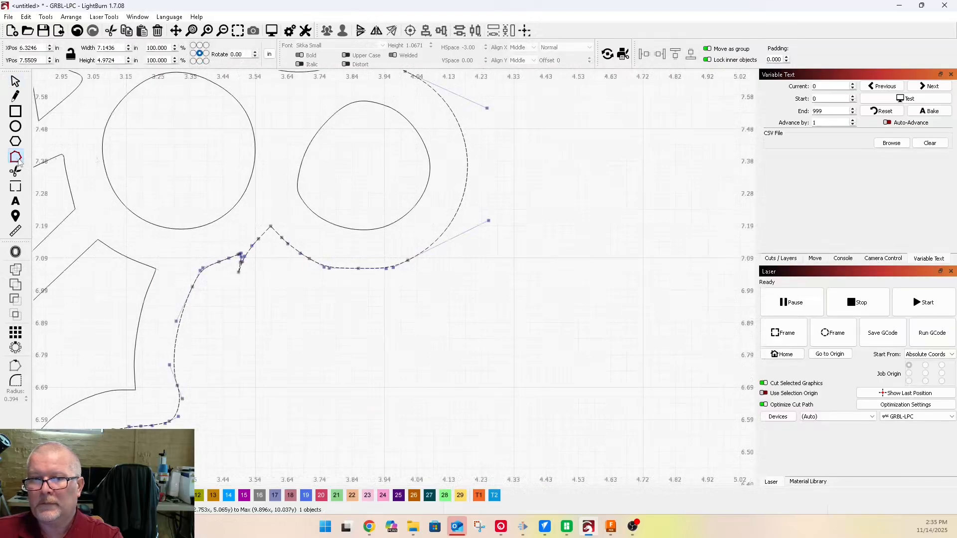
scroll(296, 304, "up", 4)
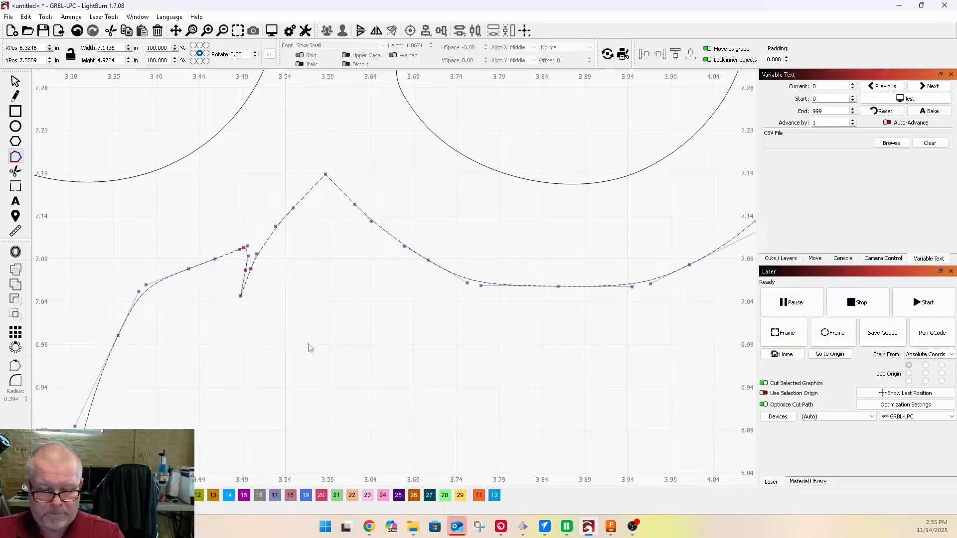
key("Delete")
scroll(266, 313, "down", 4)
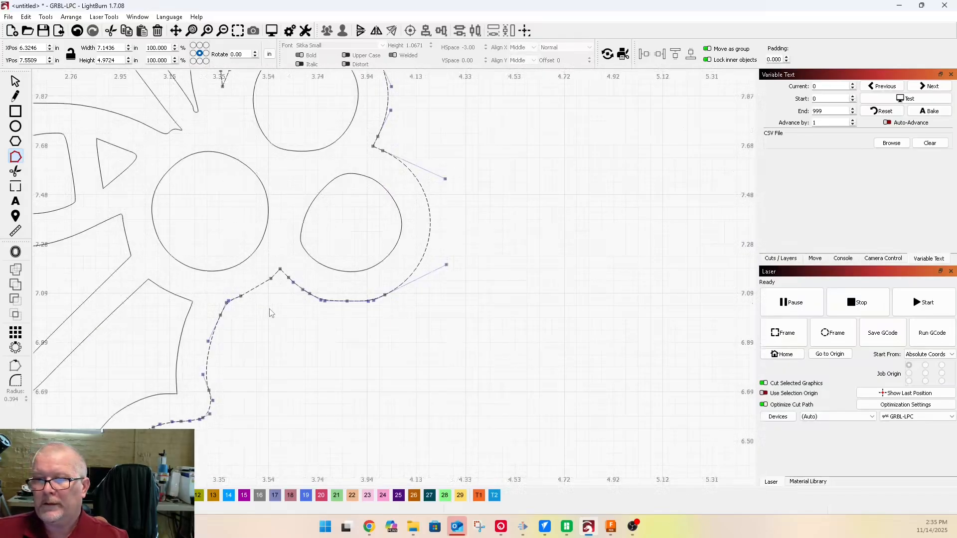
scroll(271, 307, "down", 5)
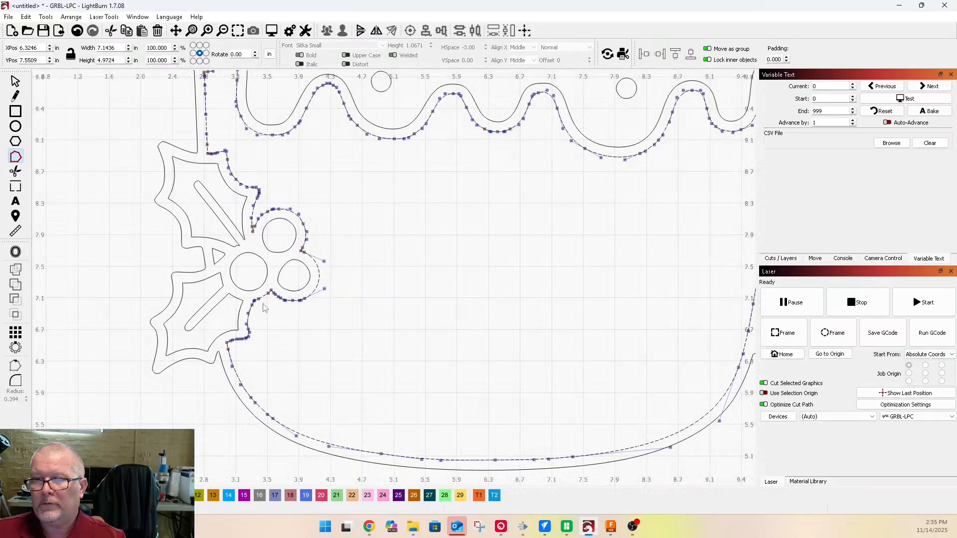
scroll(259, 307, "up", 3)
scroll(276, 339, "down", 2)
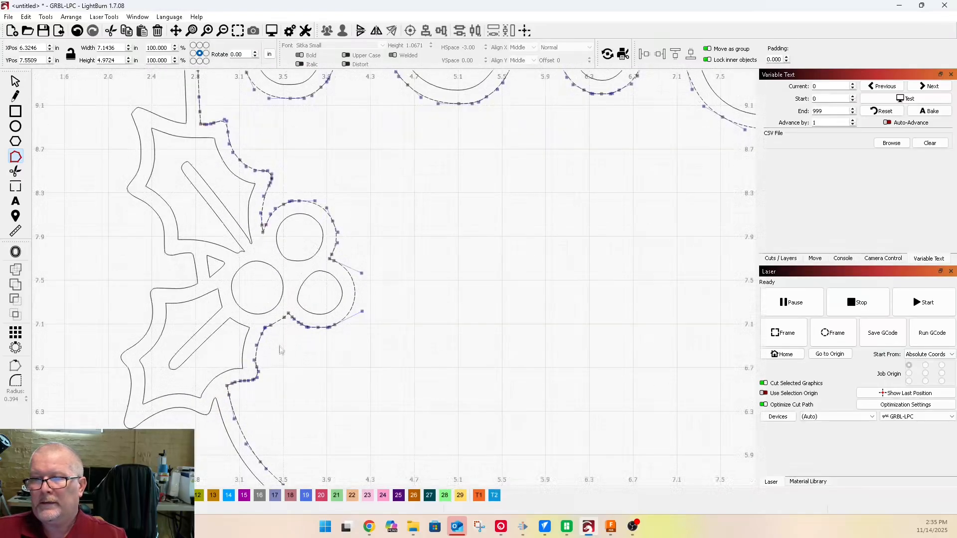
key("Escape")
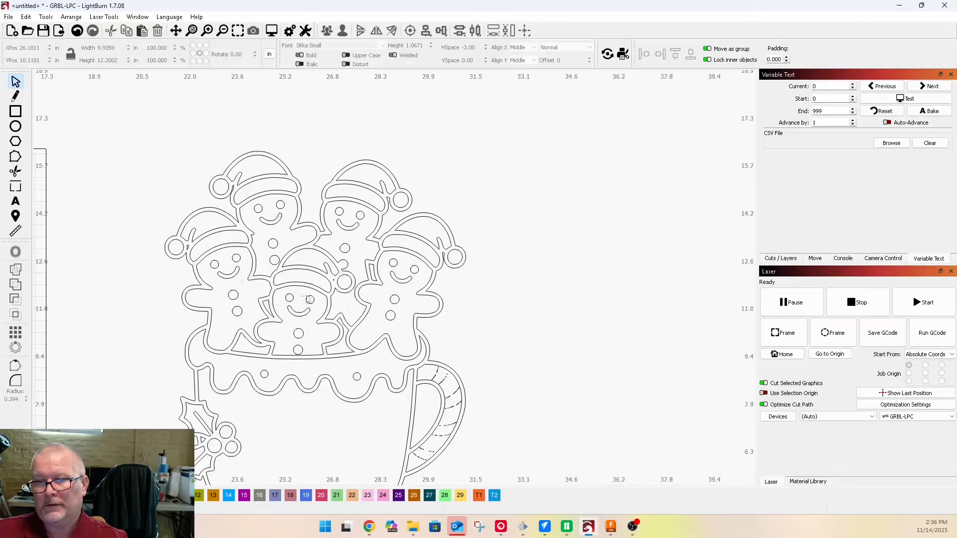
Delete the facial features and buttons of the upper-left gingerbread figure
scroll(272, 220, "up", 5)
left_click_drag(301, 258, 238, 190)
key("Delete")
left_click_drag(252, 279, 295, 372)
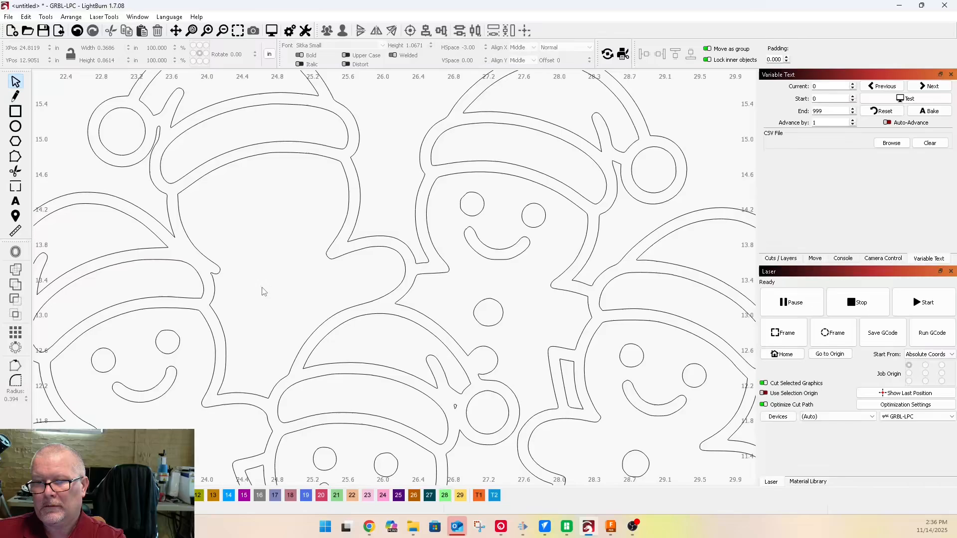
scroll(266, 323, "down", 4)
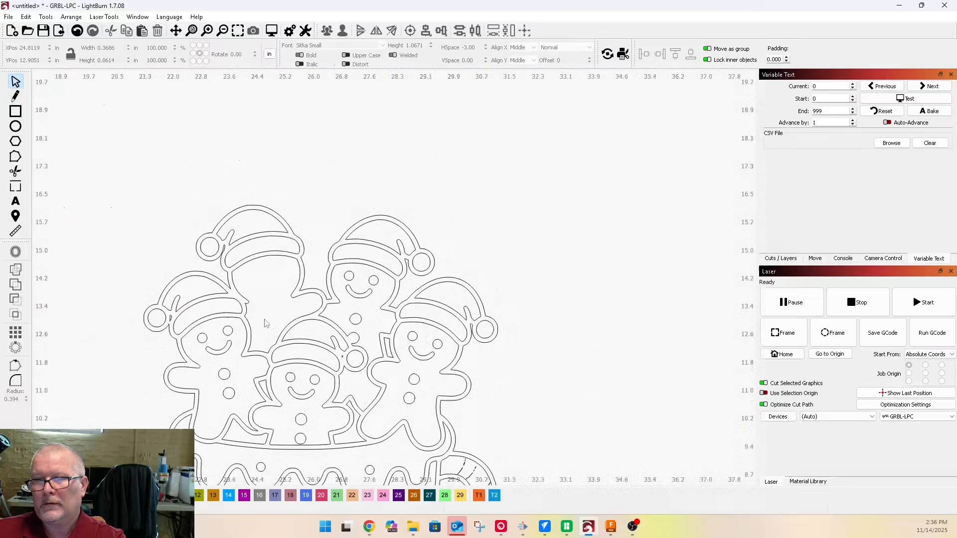
Delete the inner hat shapes and the pompom circle of the upper-left gingerbread figure
left_click(253, 231)
key("Delete")
left_click(214, 242)
key("Delete")
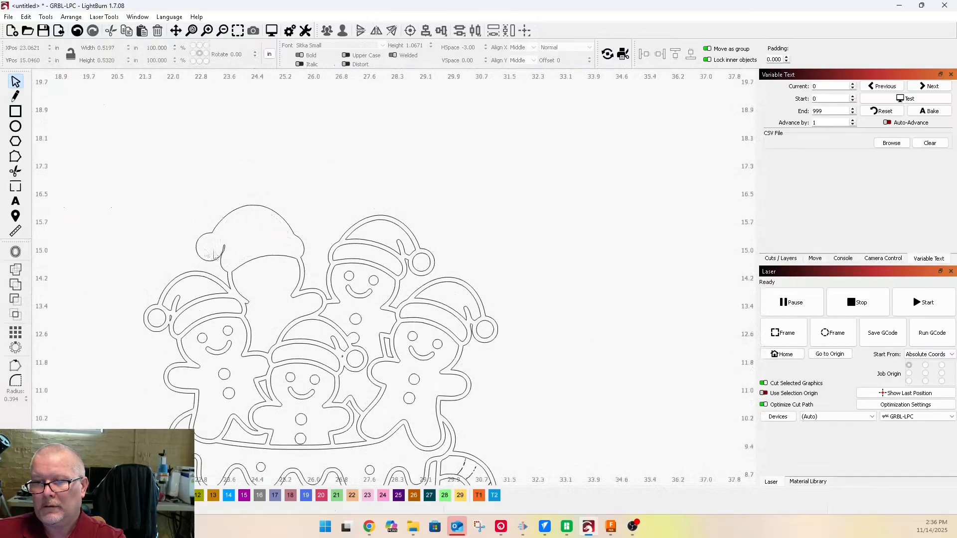
scroll(234, 269, "up", 4)
scroll(137, 202, "down", 2)
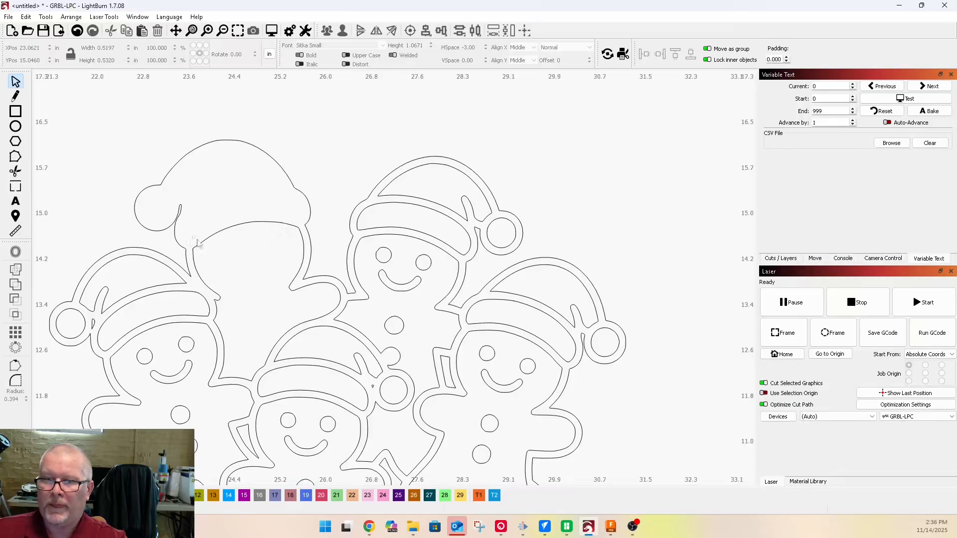
left_click(216, 235)
key("Delete")
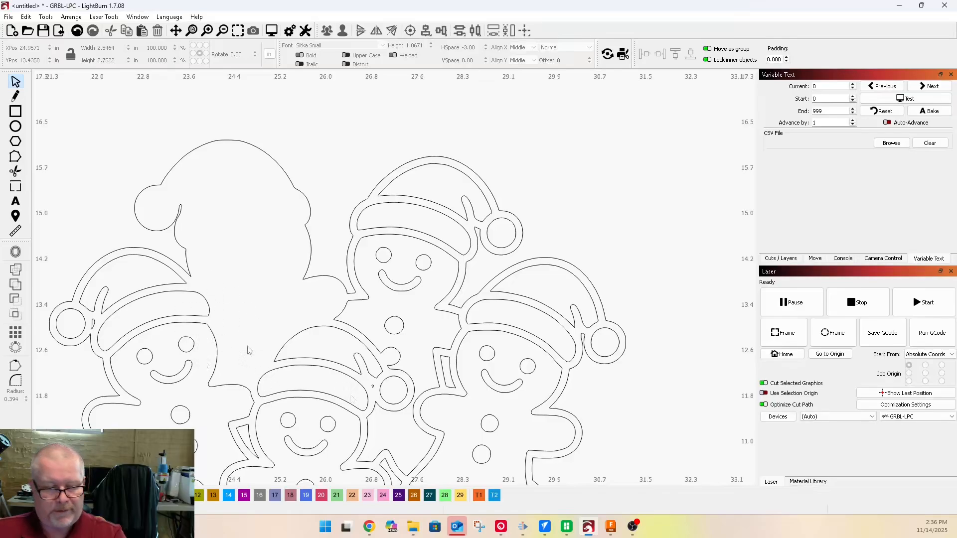
key("ctrl+z")
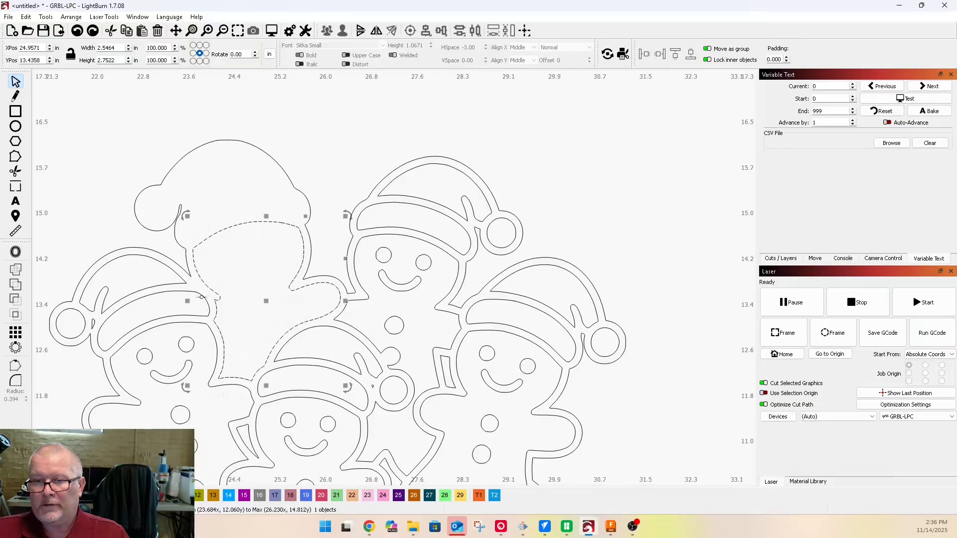
Break the outer outline open where the upper-left figure's neck meets the left figure's hat, and turn the hat's end segment into a curve
scroll(193, 280, "up", 5)
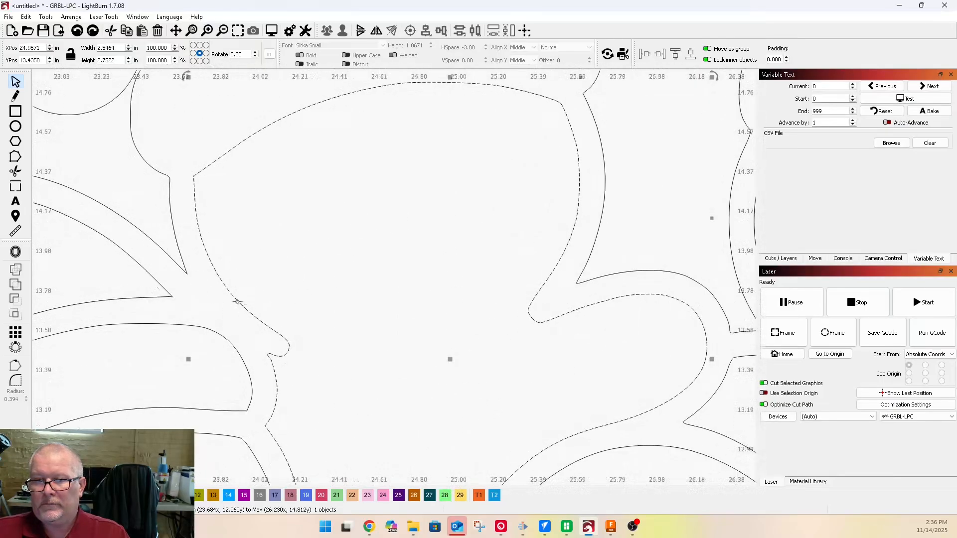
left_click(184, 263)
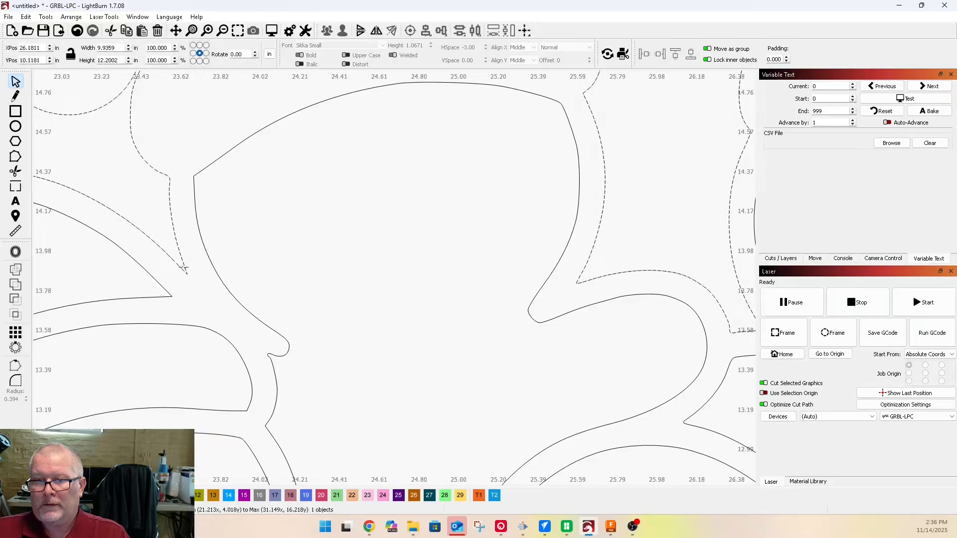
left_click(15, 156)
scroll(174, 249, "up", 4)
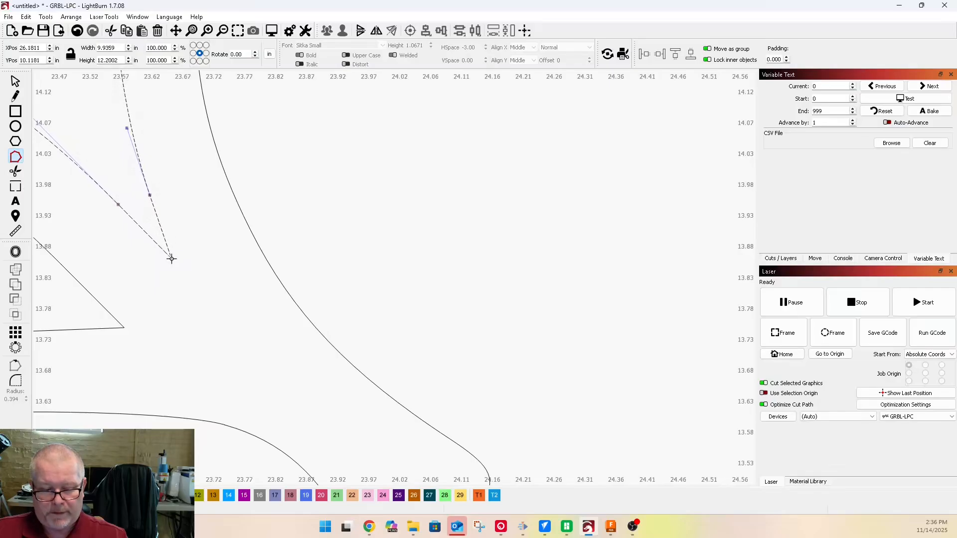
left_click_drag(173, 258, 169, 154)
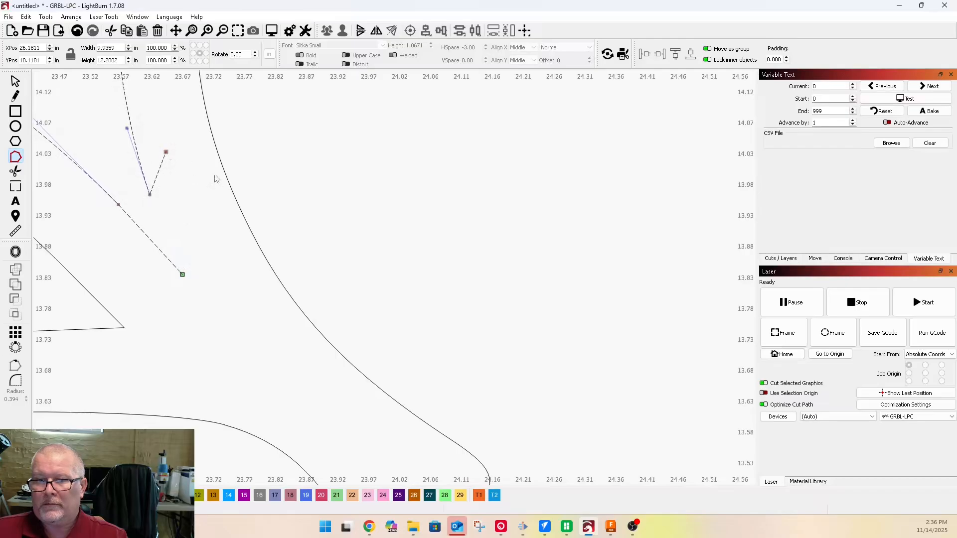
scroll(214, 181, "down", 3)
left_click_drag(150, 111, 208, 193)
key("Delete")
scroll(156, 186, "down", 3)
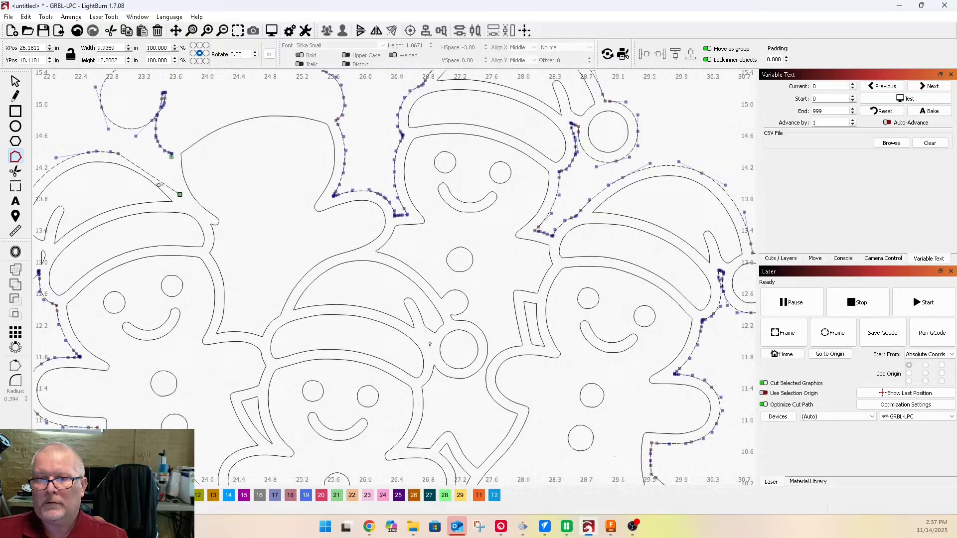
key("c")
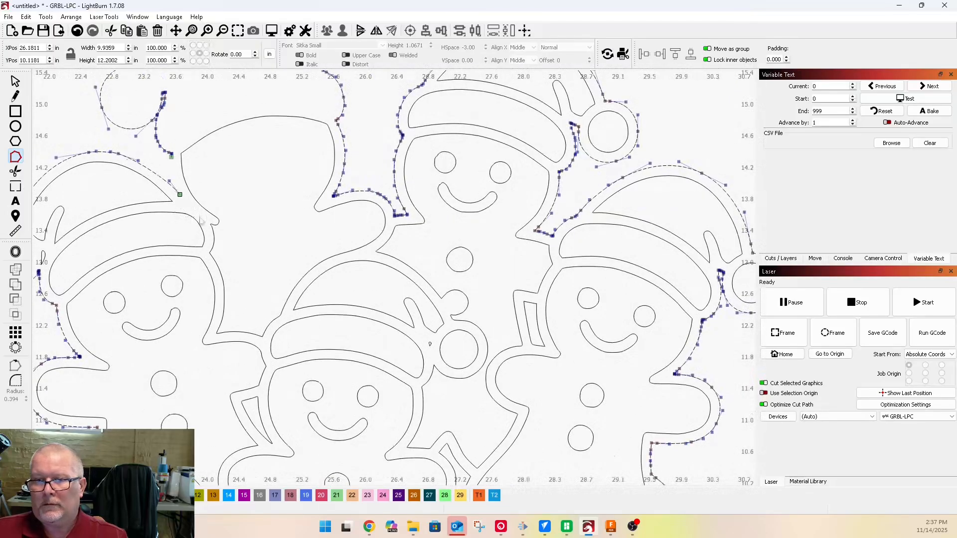
Delete the nodes forming the hook in the upper-left figure's inner body outline beside the left figure's hat, leaving the path open
scroll(219, 221, "up", 3)
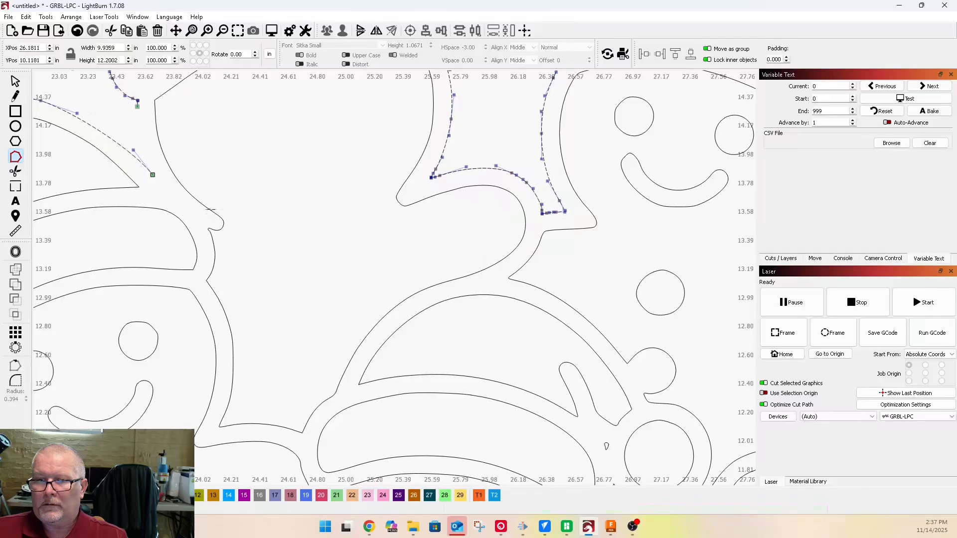
scroll(214, 225, "up", 5)
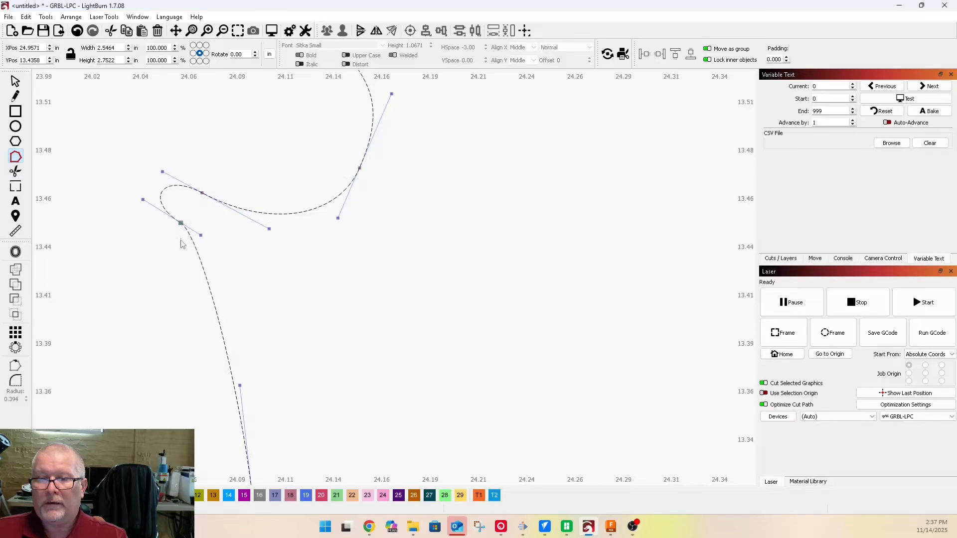
left_click_drag(182, 224, 260, 209)
key("Delete")
left_click_drag(324, 141, 415, 211)
key("Delete")
scroll(385, 240, "down", 1)
left_click_drag(384, 134, 402, 160)
key("Delete")
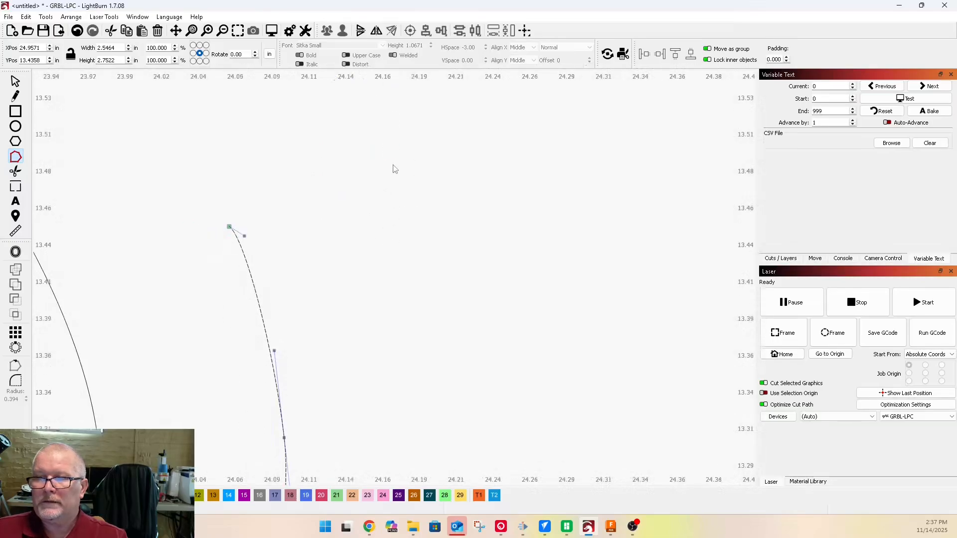
scroll(397, 272, "down", 3)
left_click_drag(337, 151, 385, 233)
key("Delete")
scroll(361, 225, "down", 2)
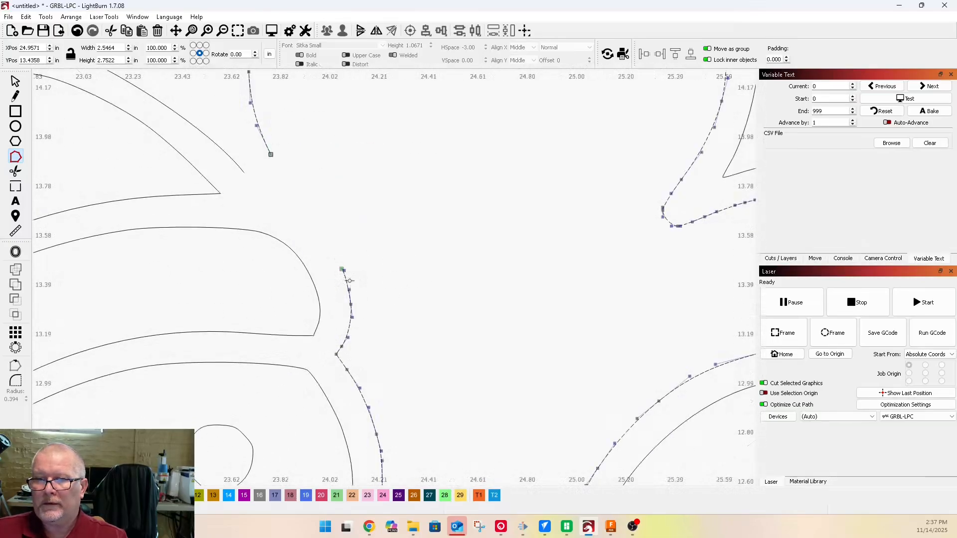
Join the body outline's open end to the left figure's hat outline and smooth the connecting curve with its node and handles
left_click_drag(342, 270, 244, 173)
scroll(244, 172, "up", 3)
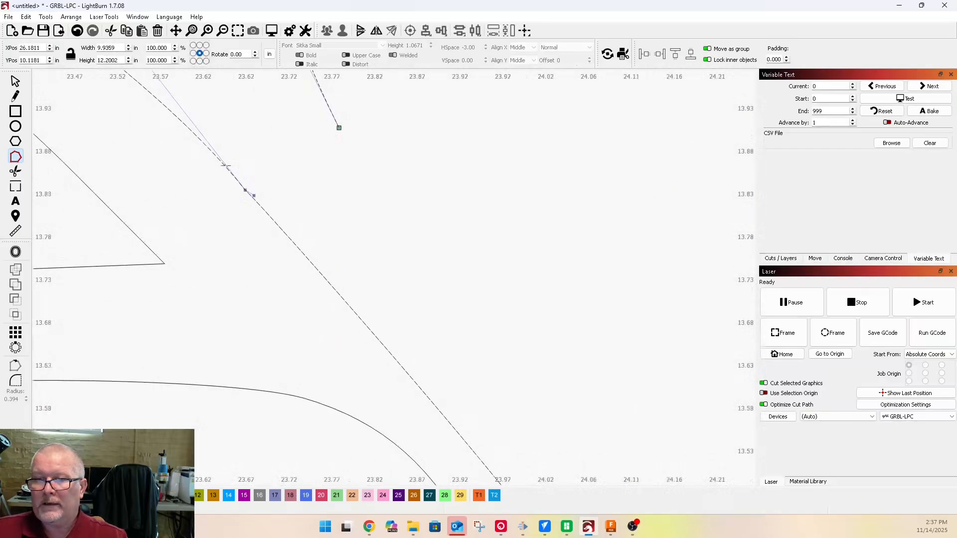
scroll(190, 175, "down", 2)
scroll(191, 173, "down", 3)
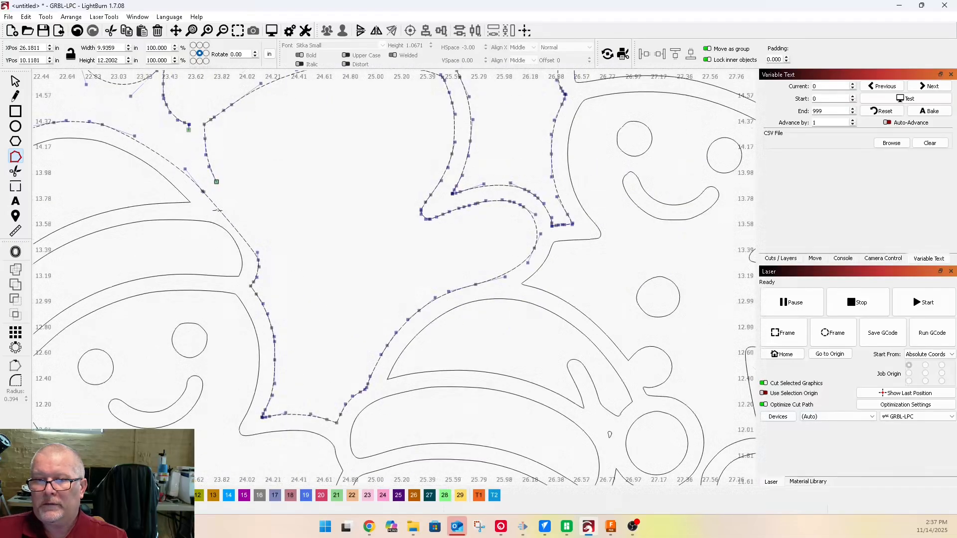
left_click_drag(203, 196, 208, 199)
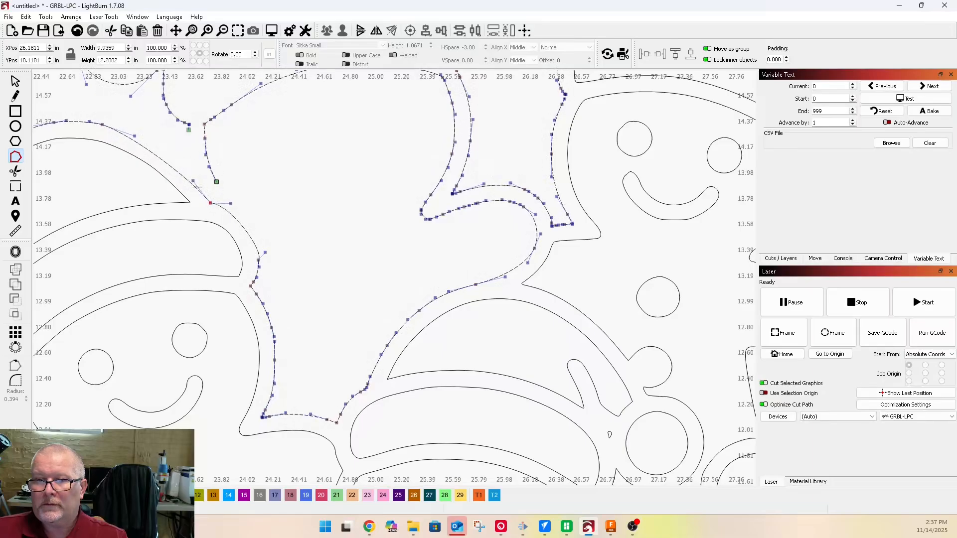
left_click_drag(195, 182, 181, 169)
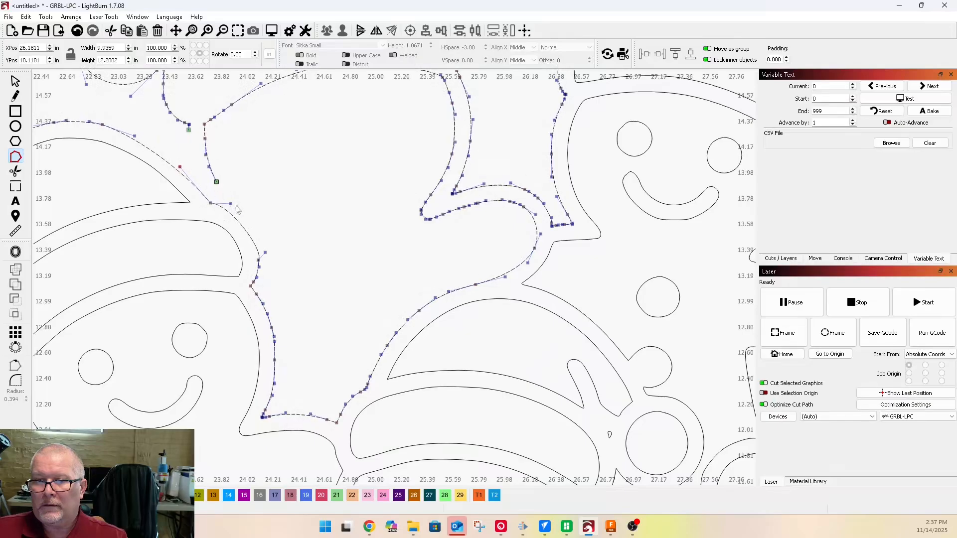
left_click_drag(231, 203, 236, 205)
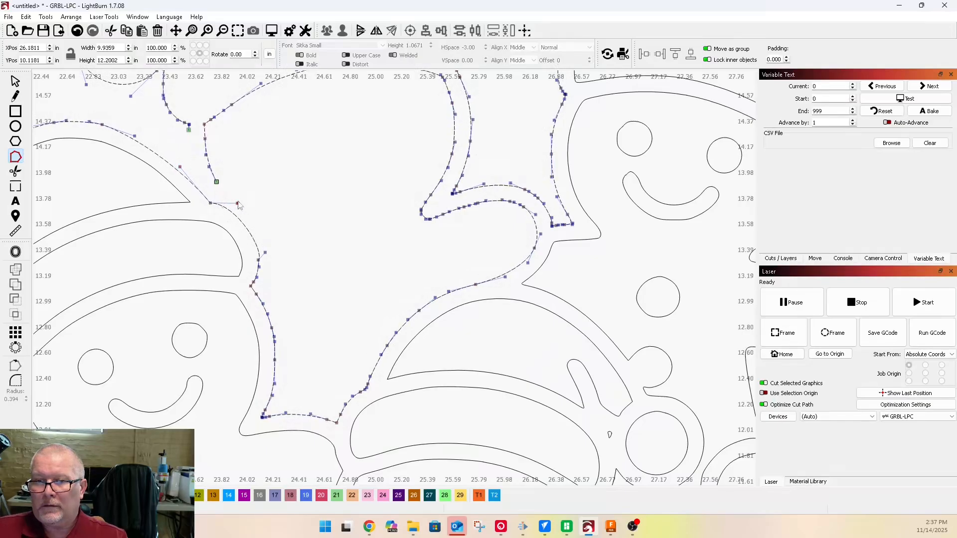
scroll(208, 260, "down", 3)
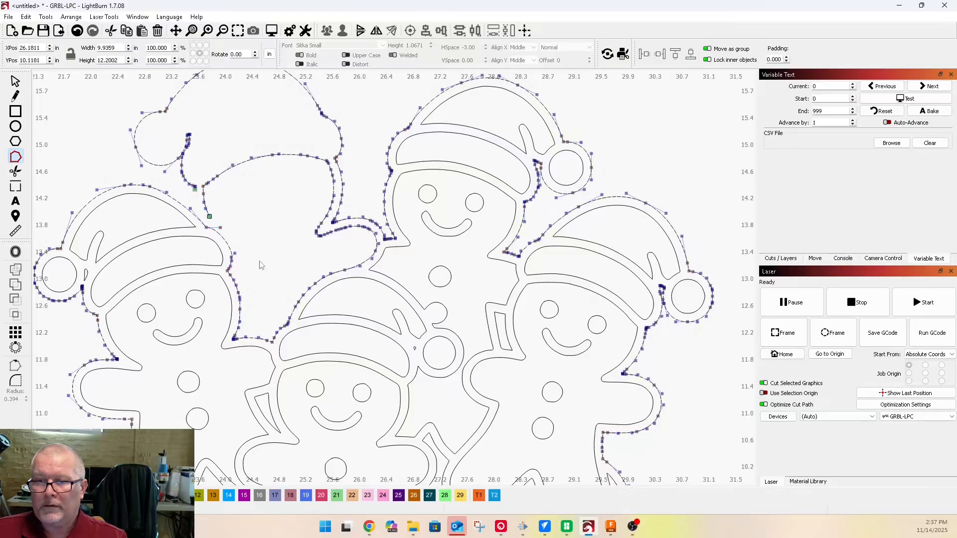
Delete the remaining hat, head and arm outline segments of the upper-left gingerbread figure
scroll(128, 101, "down", 3)
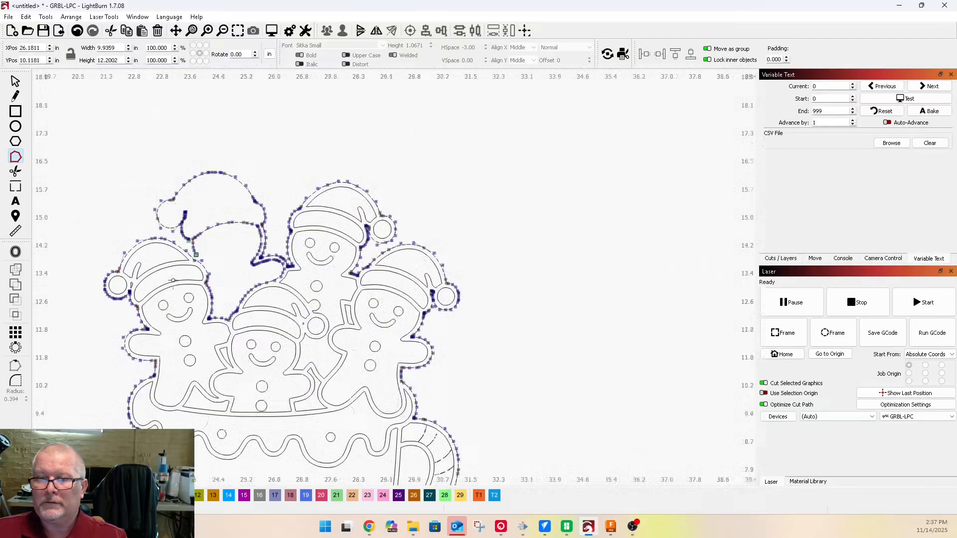
scroll(128, 101, "up", 2)
left_click_drag(137, 178, 223, 300)
key("Delete")
key("Delete")
scroll(211, 303, "up", 2)
left_click(210, 309)
key("Delete")
left_click_drag(200, 92, 412, 319)
key("Delete")
left_click_drag(337, 280, 421, 351)
key("Delete")
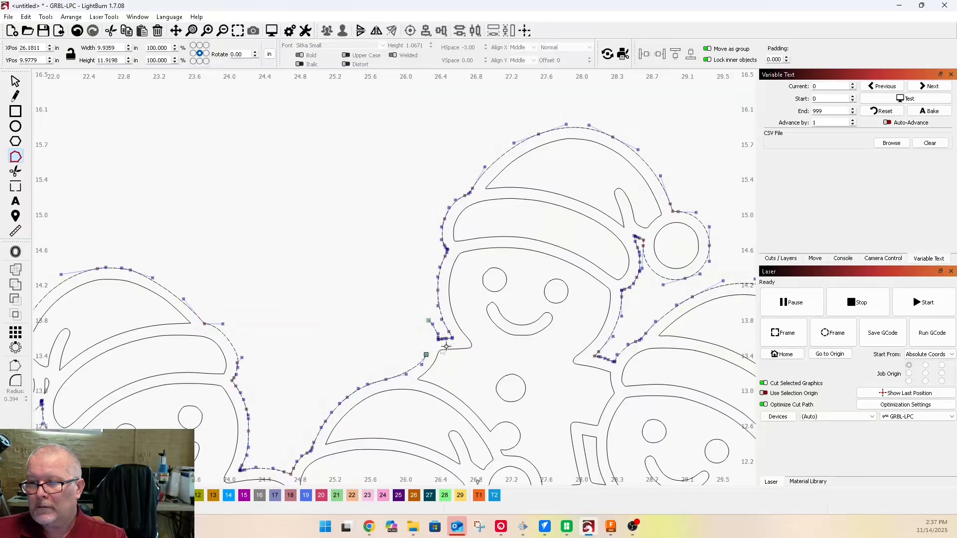
Trim the leftover end node beside the upper-right figure's neck and join the two open outline ends above the front figure's hat
scroll(449, 349, "up", 5)
left_click_drag(282, 240, 343, 285)
key("Delete")
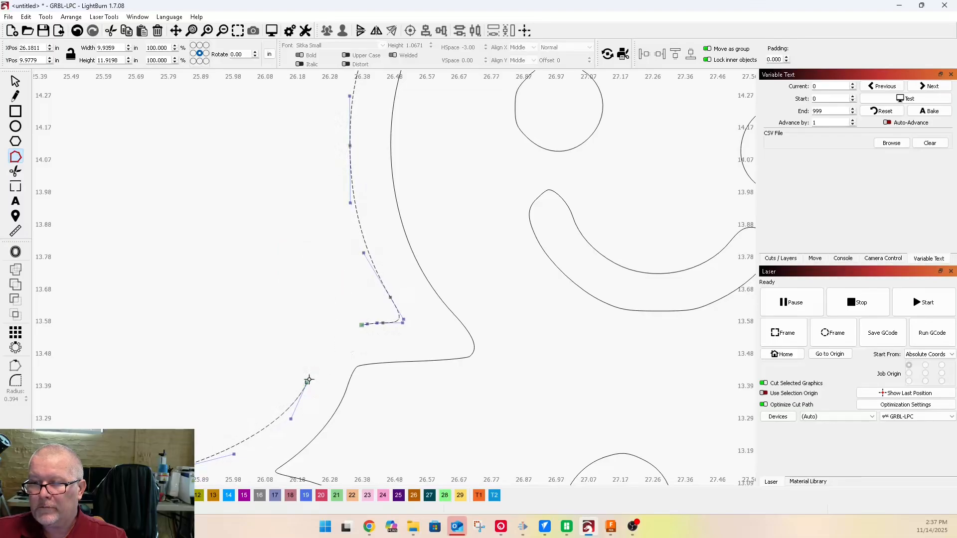
left_click_drag(307, 382, 346, 329)
scroll(362, 325, "up", 3)
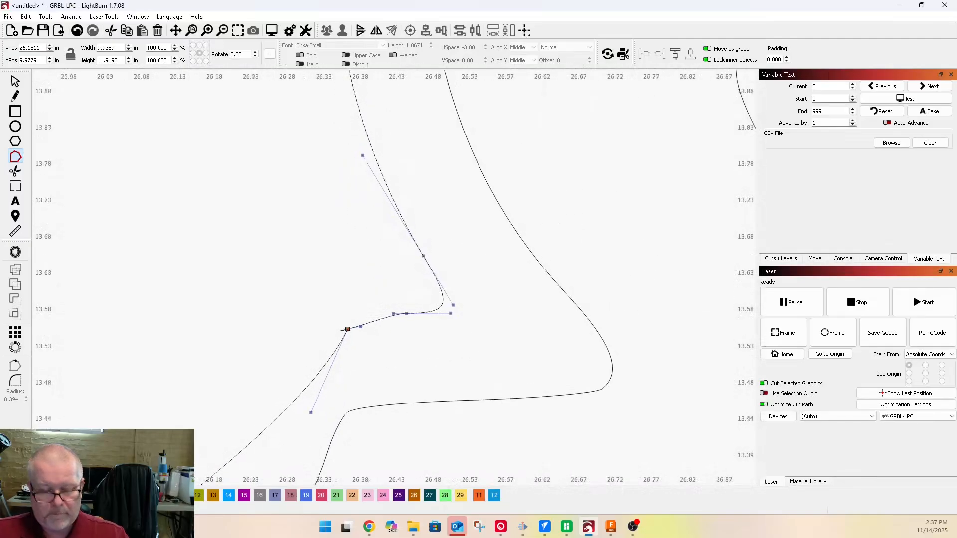
key("ctrl+z")
left_click_drag(322, 402, 307, 318)
scroll(299, 302, "down", 4)
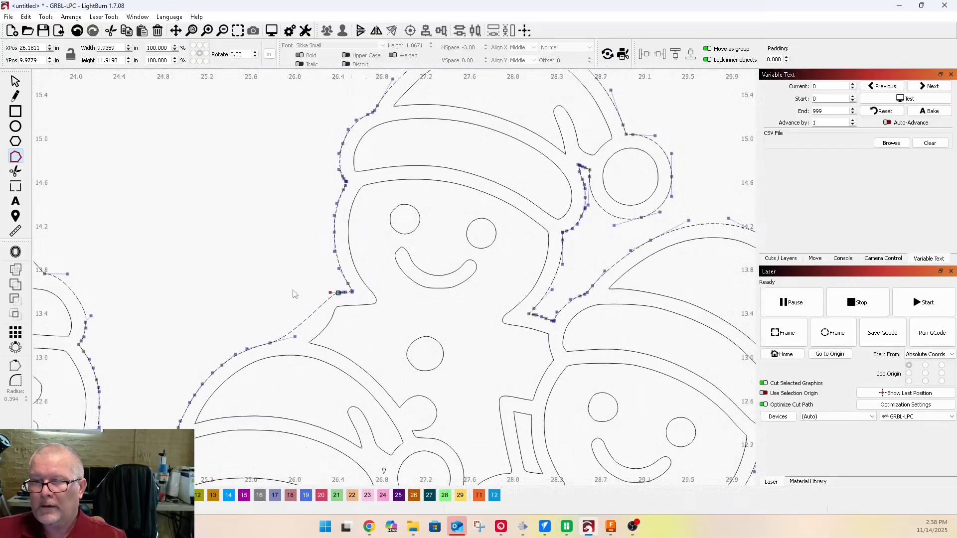
Reshape the outline curve joining the back figure's neck to the front figure's hat by moving its lower node inward and adjusting both handles
key("Escape")
scroll(201, 382, "down", 5)
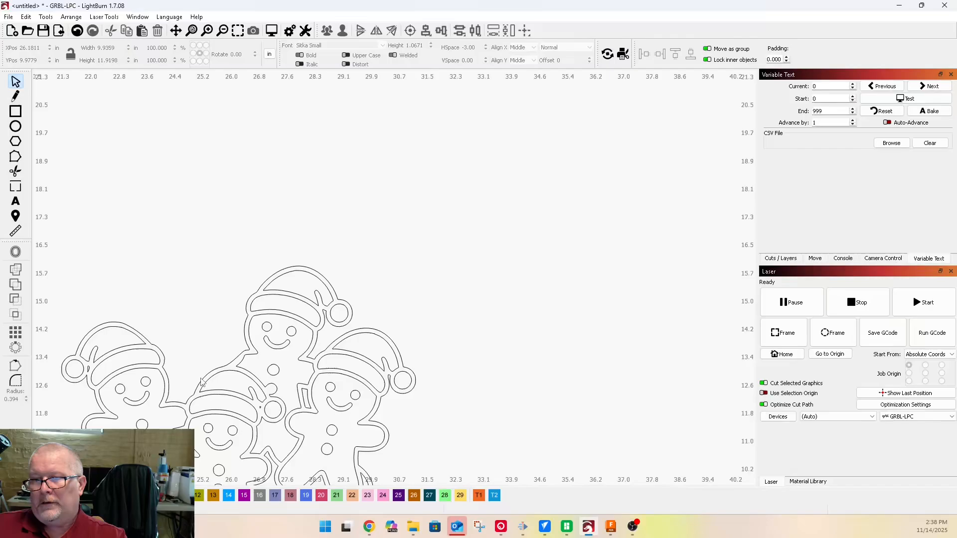
scroll(229, 379, "up", 6)
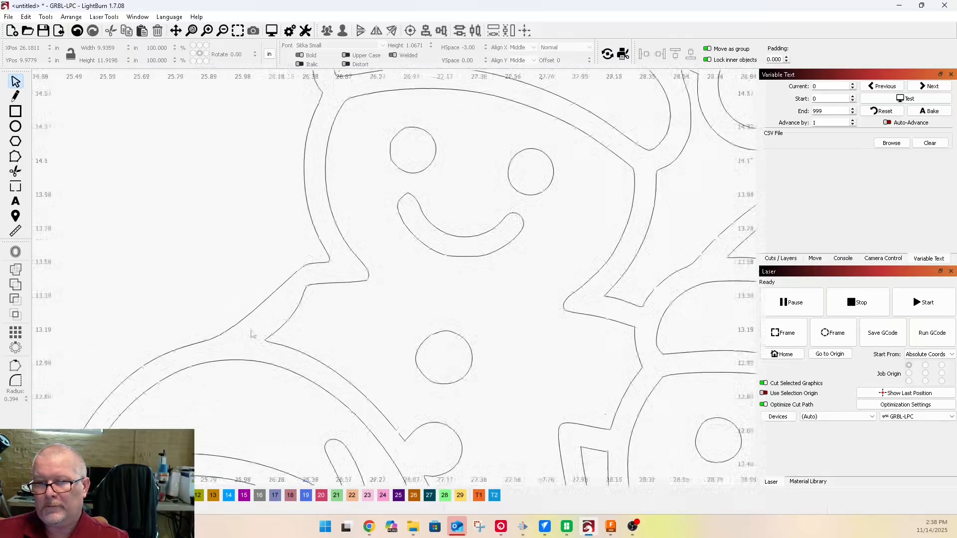
left_click(241, 308)
left_click(15, 157)
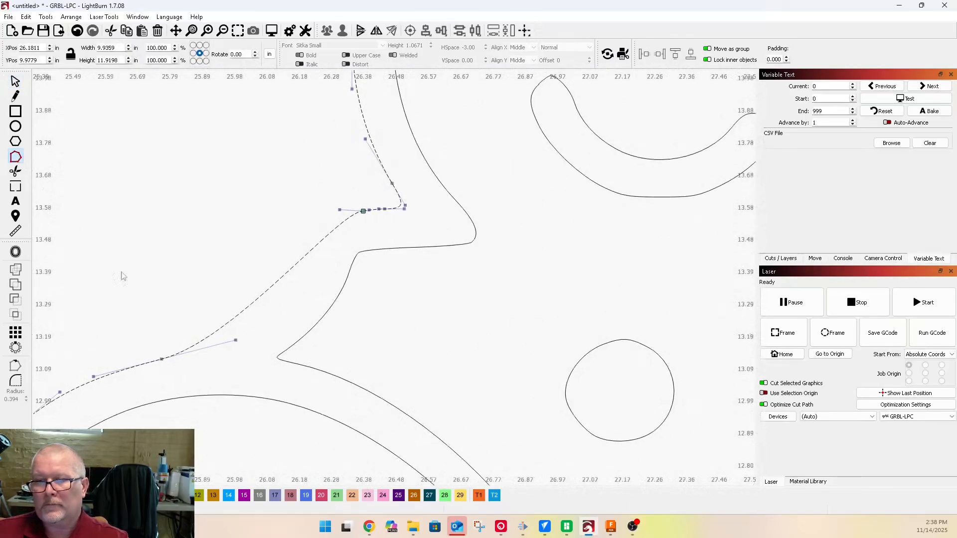
left_click_drag(298, 350, 304, 349)
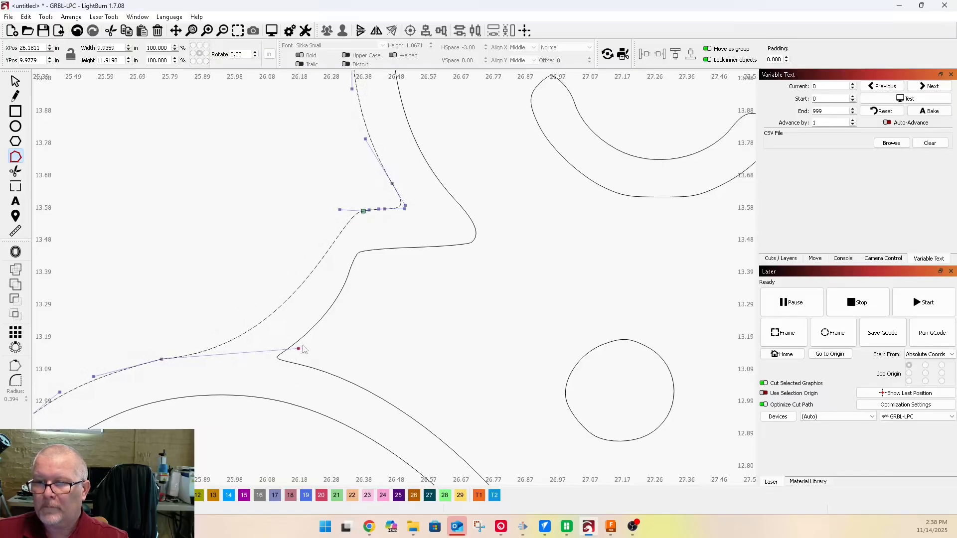
left_click_drag(338, 208, 301, 232)
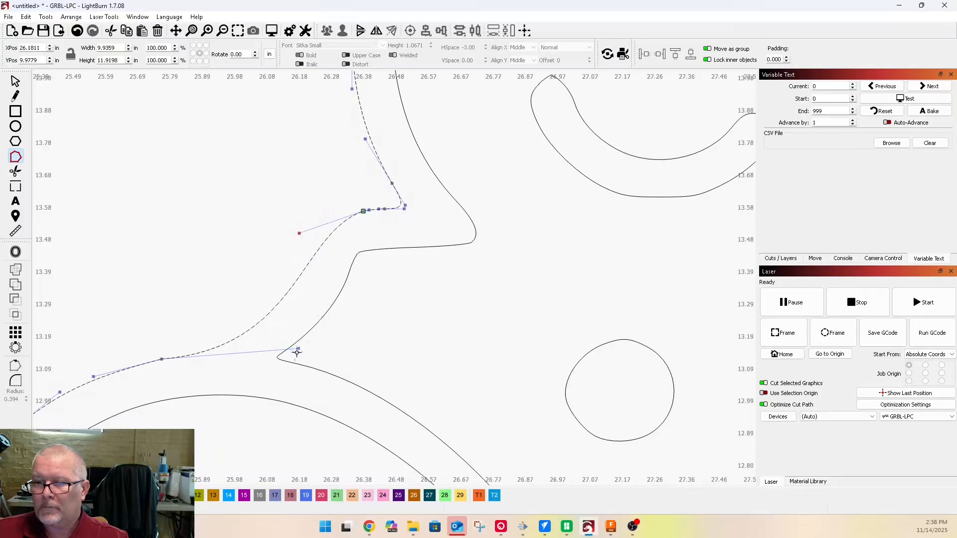
left_click_drag(163, 359, 226, 354)
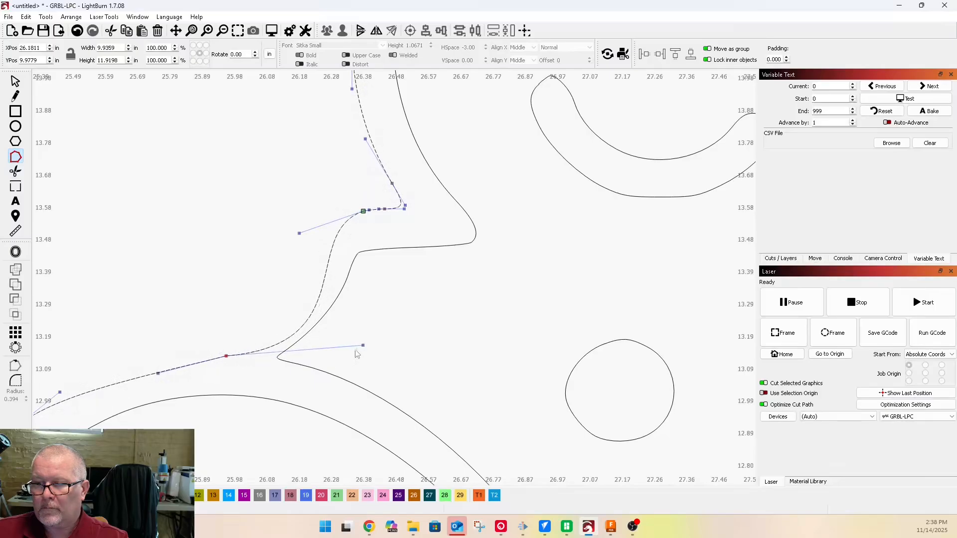
left_click_drag(363, 344, 283, 347)
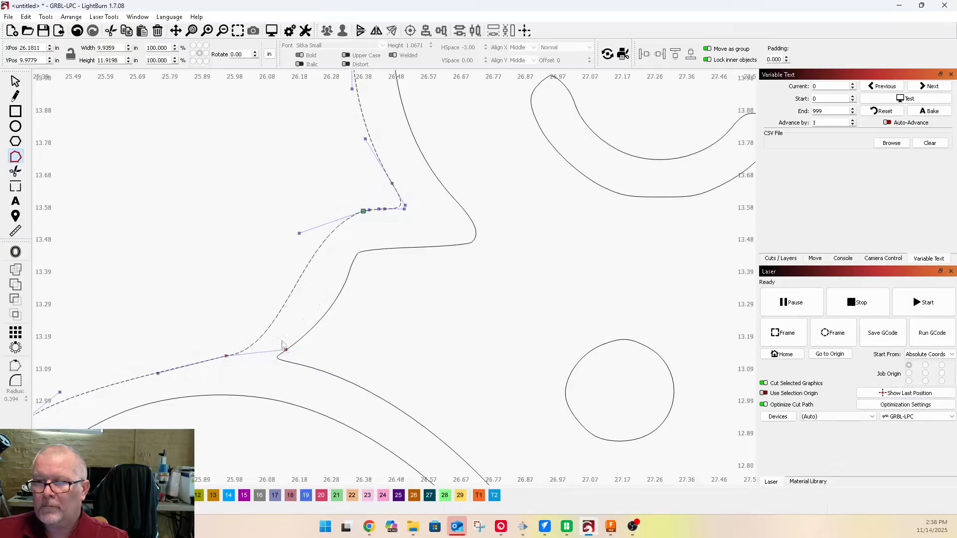
left_click_drag(299, 233, 320, 226)
scroll(336, 223, "down", 5)
key("Escape")
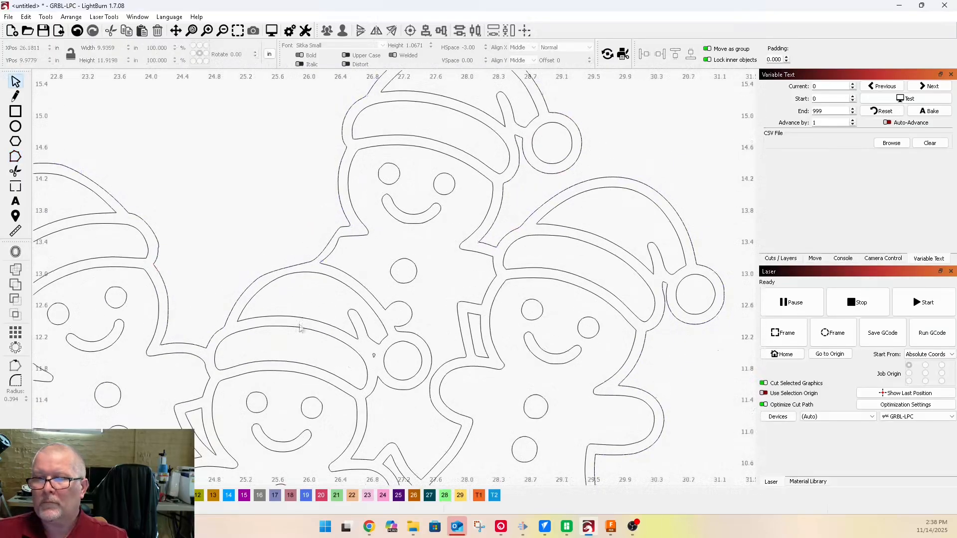
Delete the tiny stray shape between the front figure's hat and its pompom
scroll(280, 329, "down", 4)
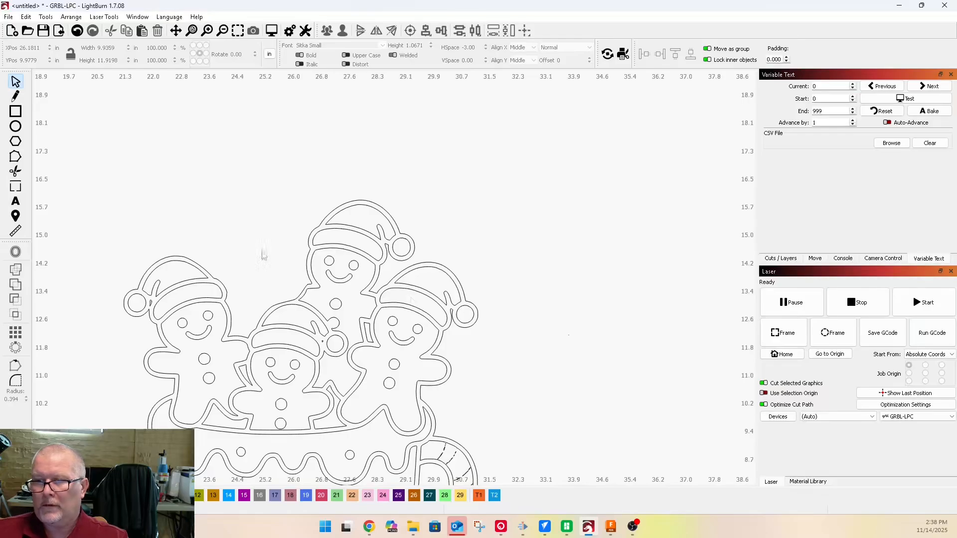
scroll(257, 223, "down", 3)
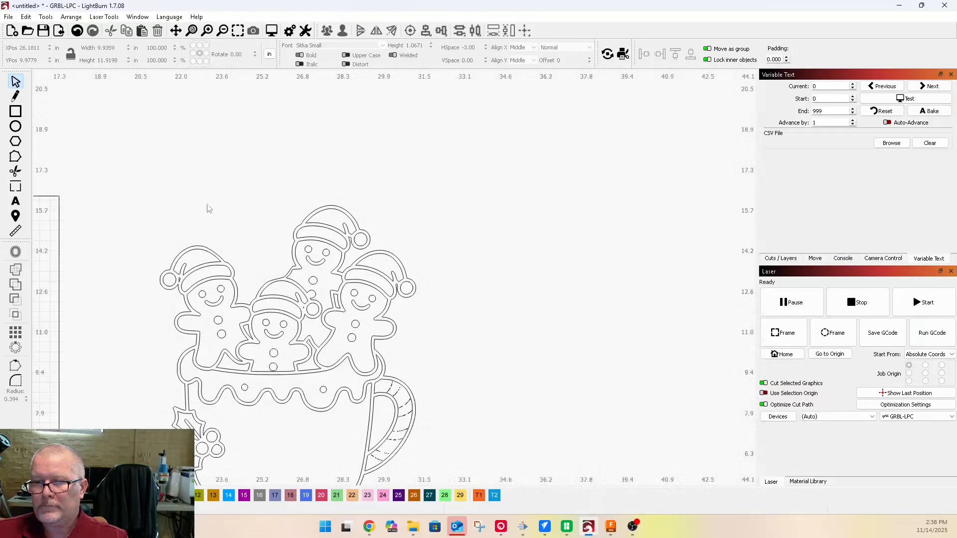
scroll(221, 280, "up", 2)
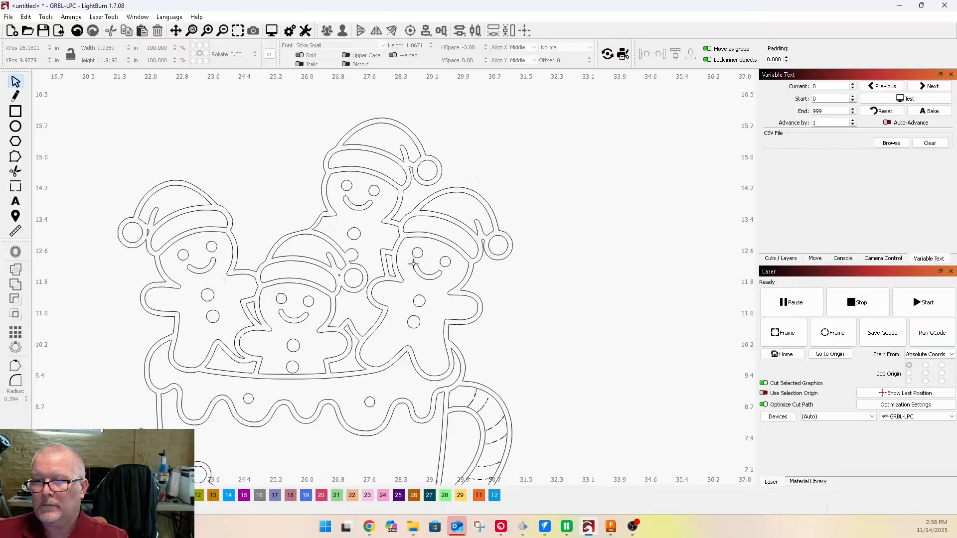
scroll(336, 282, "up", 5)
left_click(344, 256)
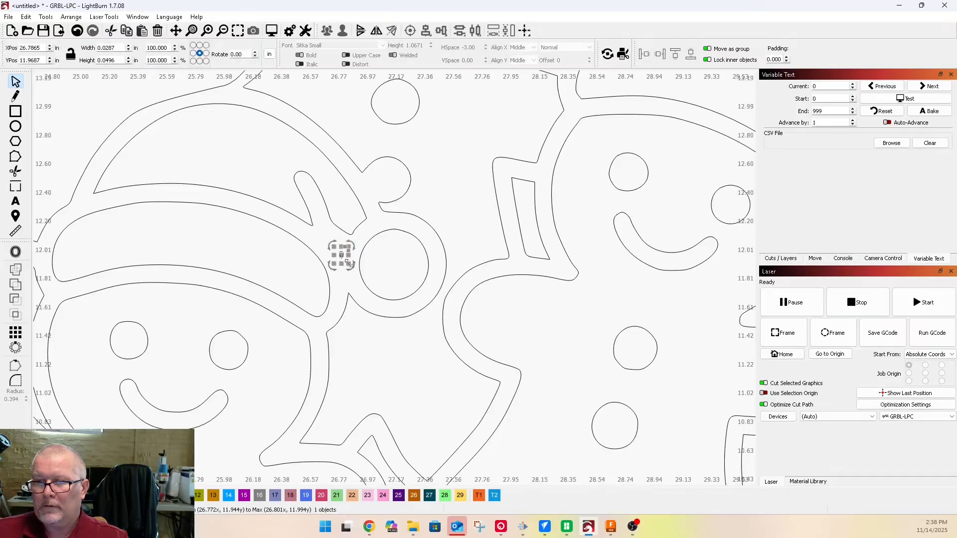
scroll(356, 289, "down", 2)
key("Delete")
Delete the small stray shape between the left figure's hat and its pompom
scroll(60, 247, "down", 1)
middle_click_drag(52, 244, 176, 261)
scroll(172, 255, "up", 3)
left_click(146, 211)
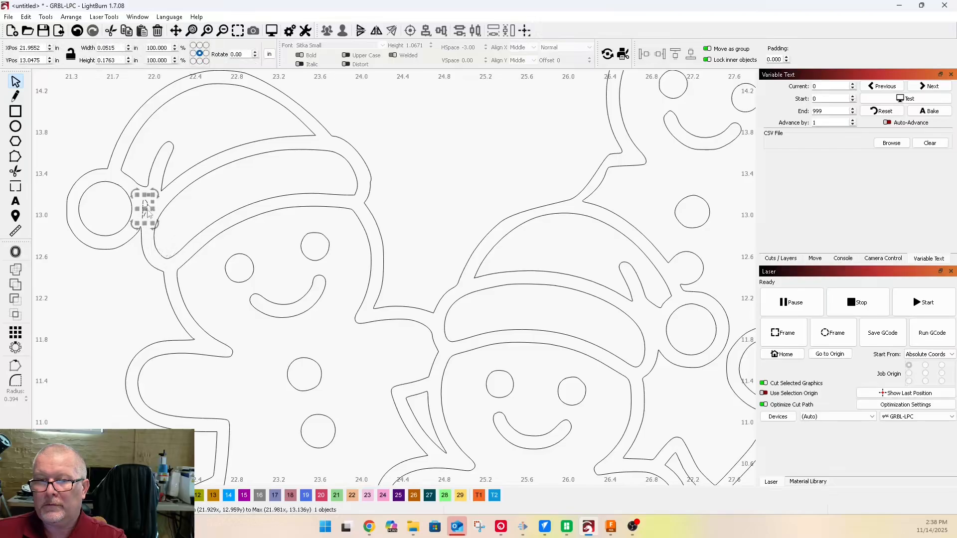
scroll(148, 257, "down", 4)
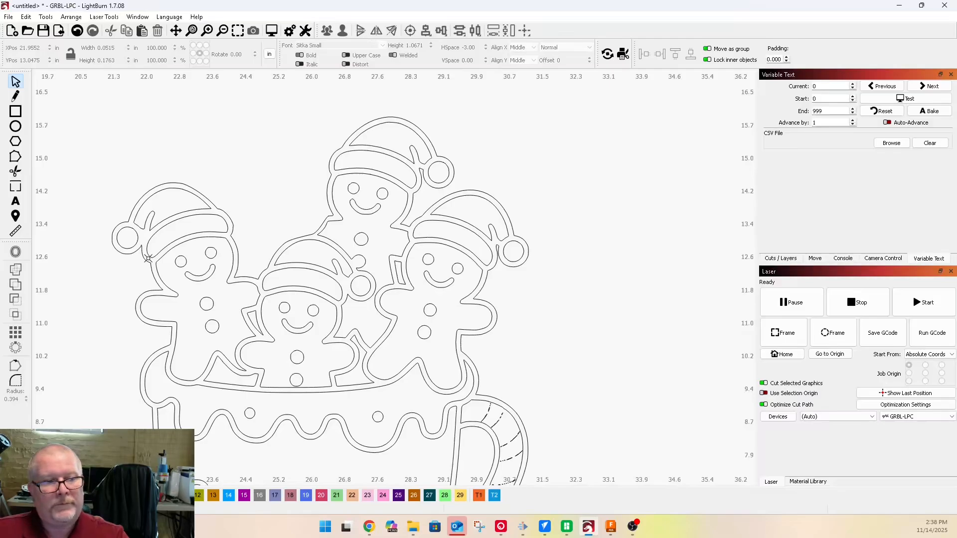
Pull the node in the notch of the mug handle's inner outline across to the opposite edge, forming a double stripe line beside the second dashed line
scroll(256, 216, "down", 2)
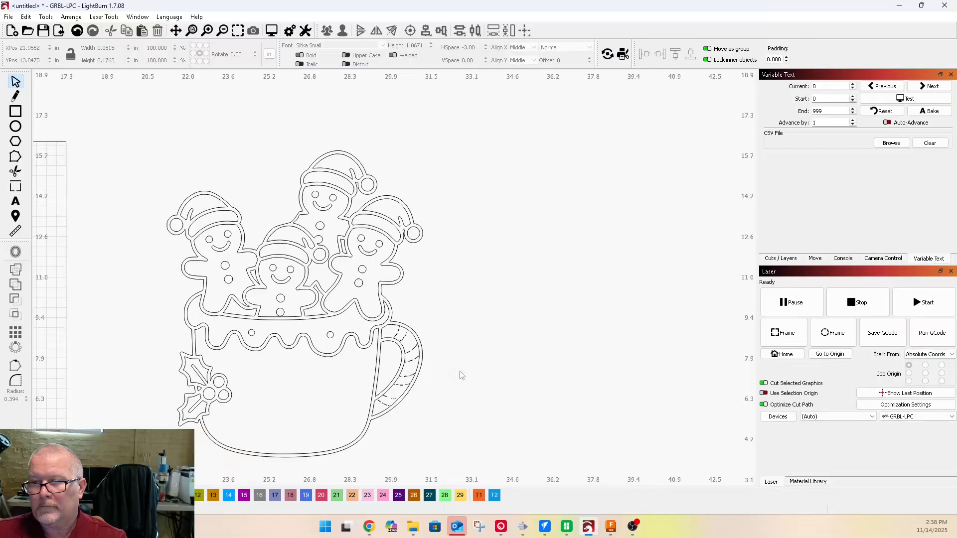
scroll(461, 375, "up", 10)
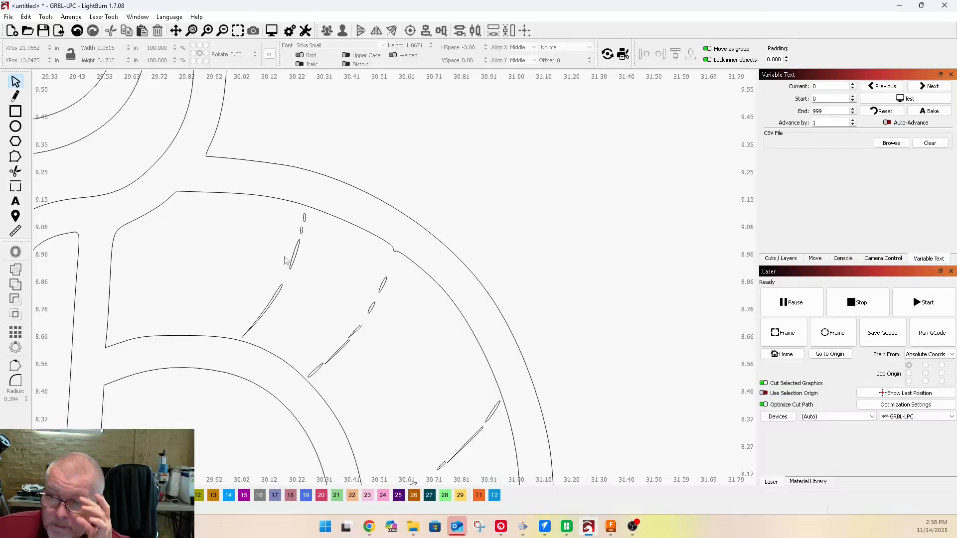
scroll(320, 208, "down", 1)
scroll(382, 255, "up", 5)
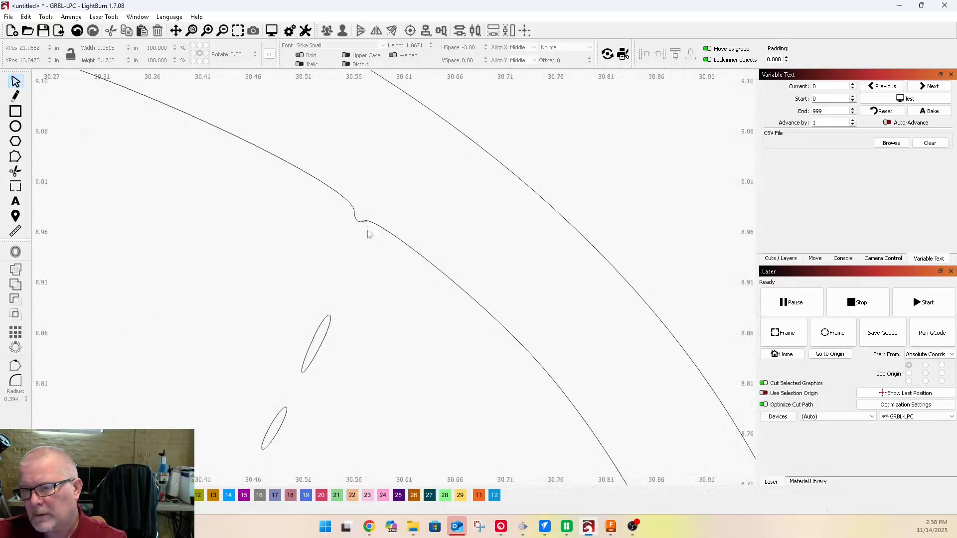
left_click(362, 223)
left_click(15, 157)
scroll(406, 167, "down", 3)
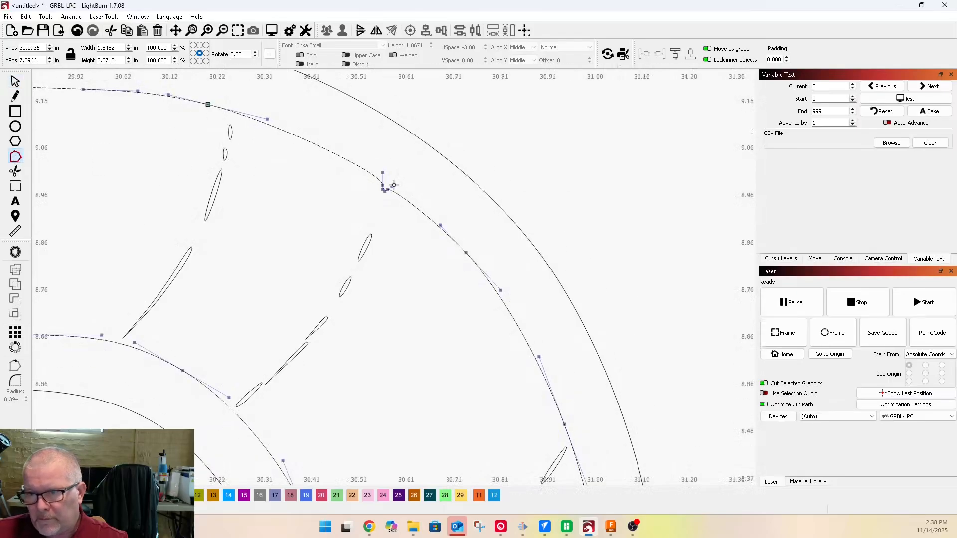
scroll(394, 186, "up", 4)
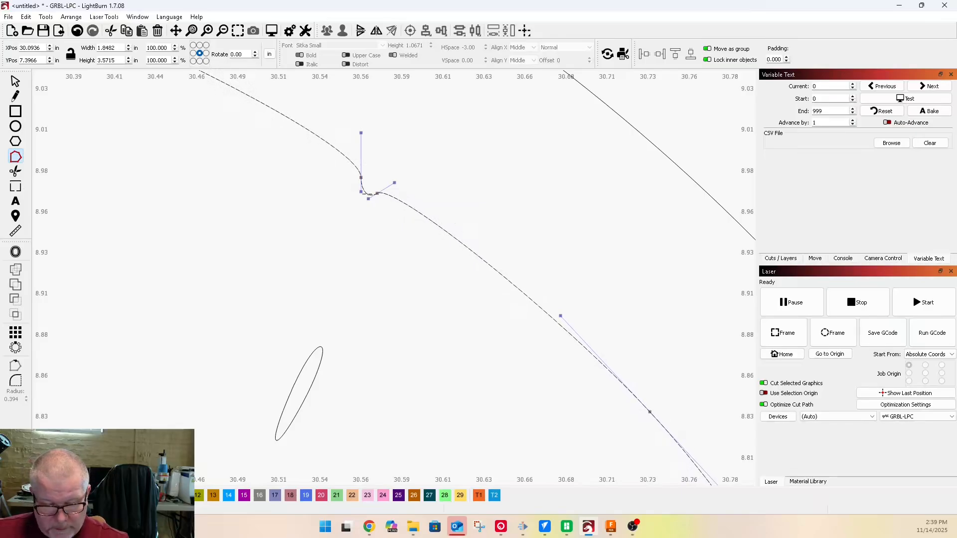
scroll(500, 149, "down", 3)
scroll(438, 165, "up", 4)
left_click_drag(431, 162, 299, 378)
scroll(369, 269, "down", 6)
scroll(369, 269, "down", 2)
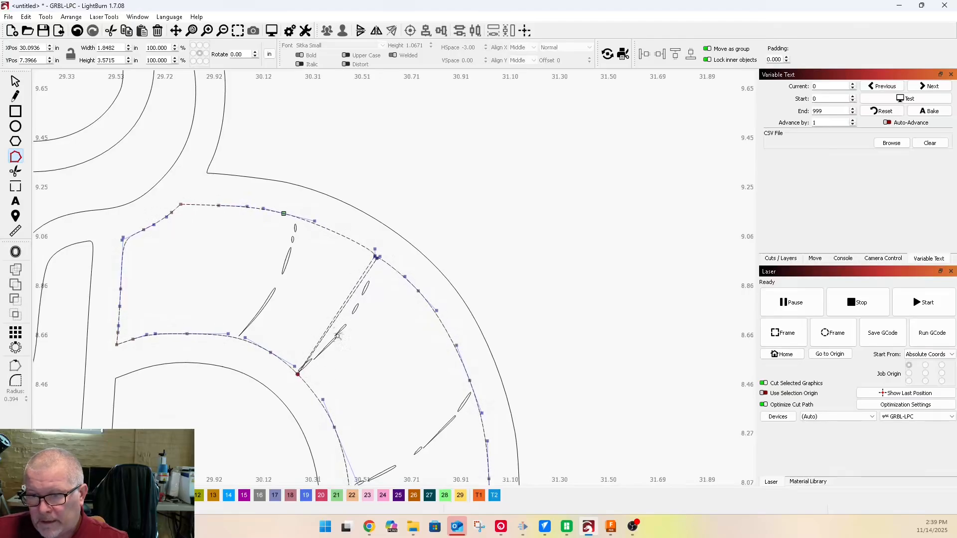
Bow the lower line of the new handle stripe outward and move the stripe's tip node just across the handle's inner edge
scroll(335, 340, "up", 2)
scroll(335, 337, "up", 2)
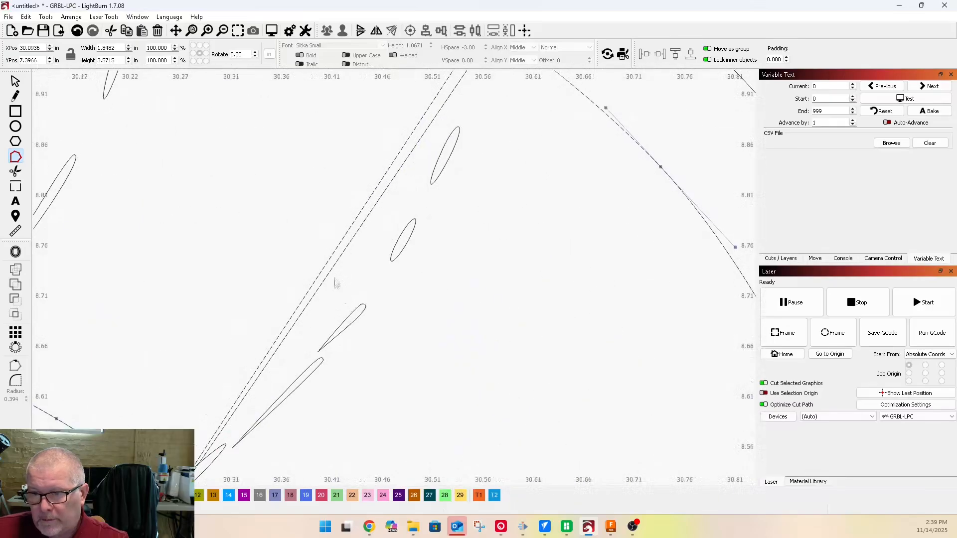
scroll(372, 309, "down", 2)
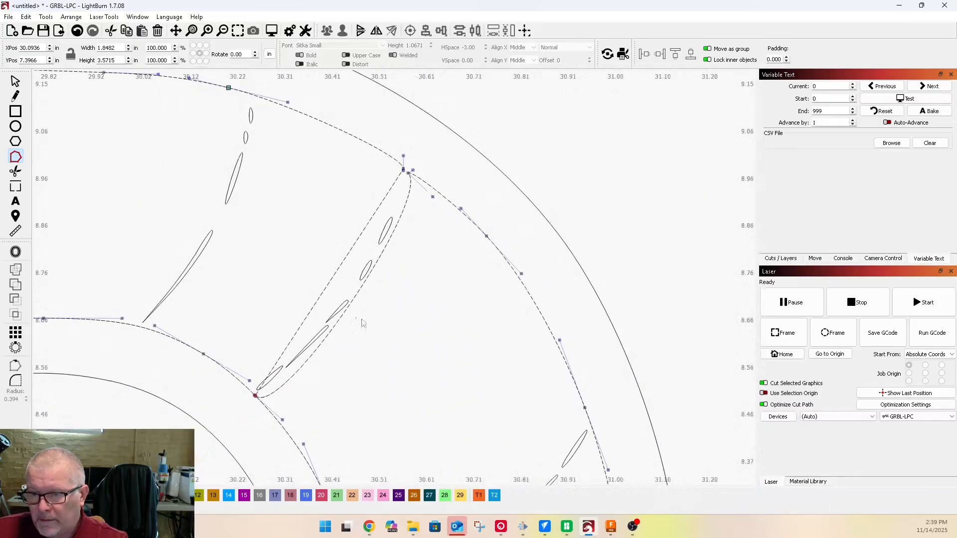
scroll(258, 386, "up", 3)
left_click_drag(260, 316, 239, 344)
scroll(214, 359, "down", 3)
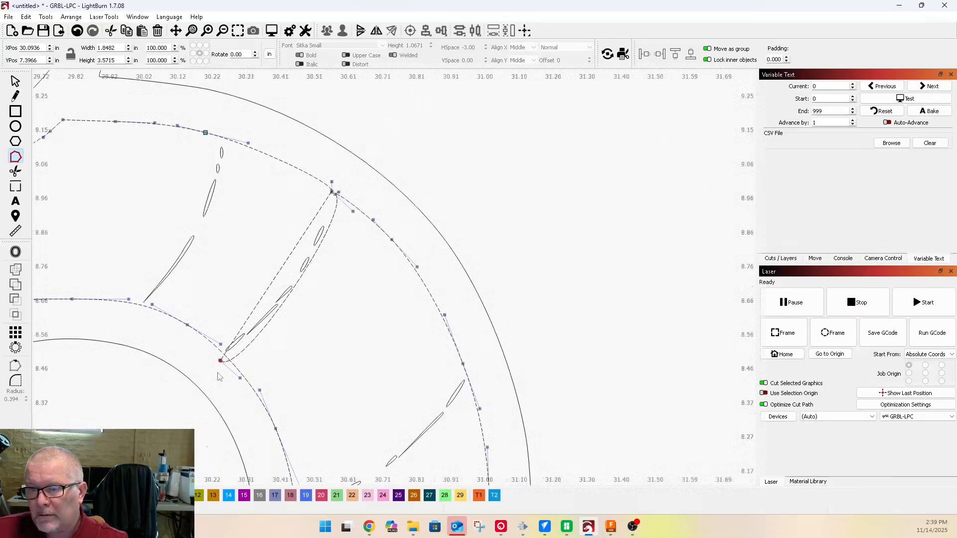
Move the stripe line's end node along the handle's outer edge to widen the stripe, and adjust its handle to flatten the curve
scroll(326, 214, "up", 2)
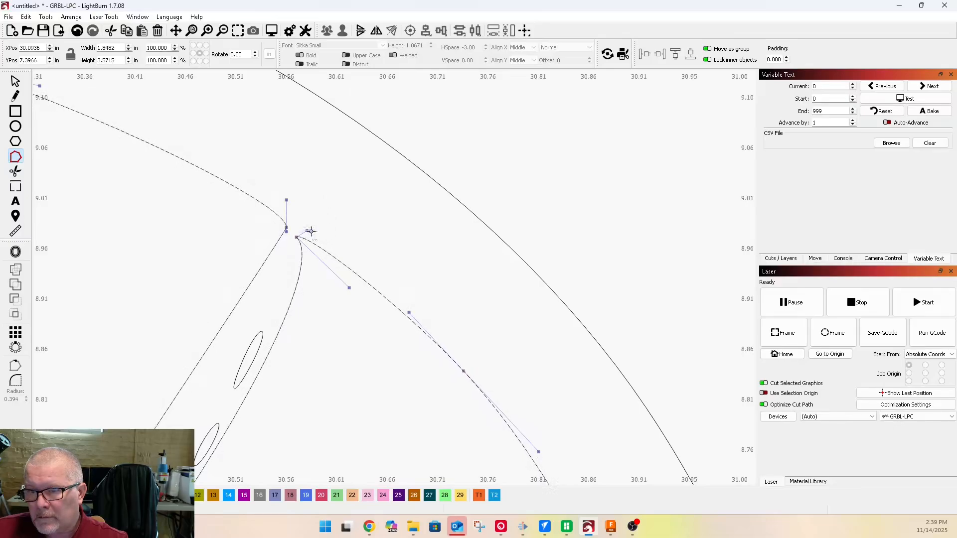
left_click_drag(297, 237, 330, 251)
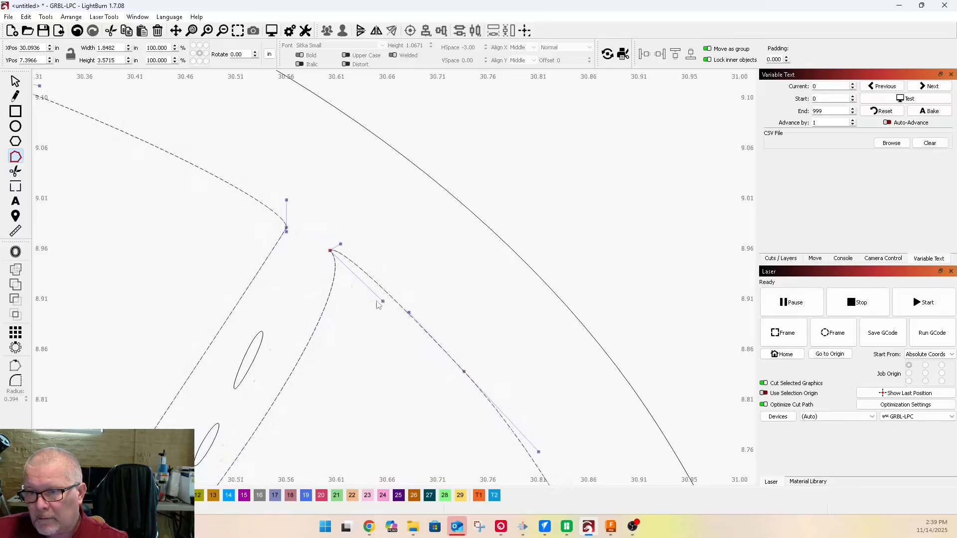
left_click_drag(384, 303, 332, 236)
scroll(309, 249, "down", 3)
scroll(323, 229, "up", 2)
scroll(278, 302, "down", 3)
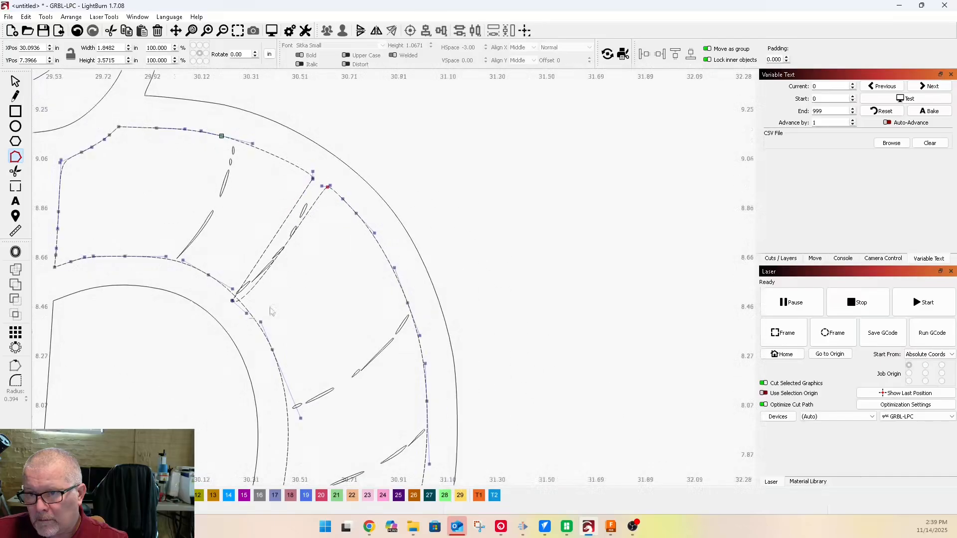
Trim the stripe's overshooting tip and the short inner-edge segment between the two stripe lines
scroll(220, 256, "up", 3)
left_click(15, 172)
left_click(219, 252)
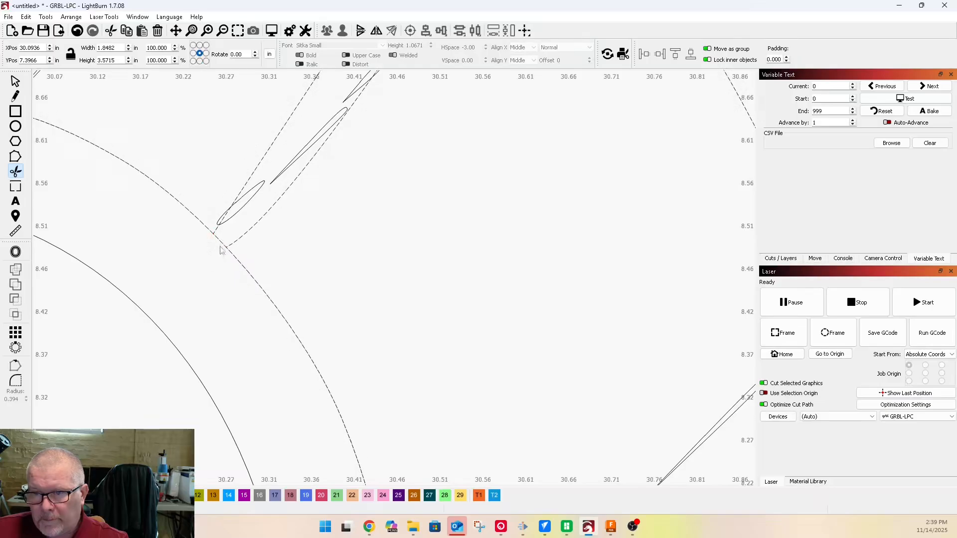
left_click(219, 241)
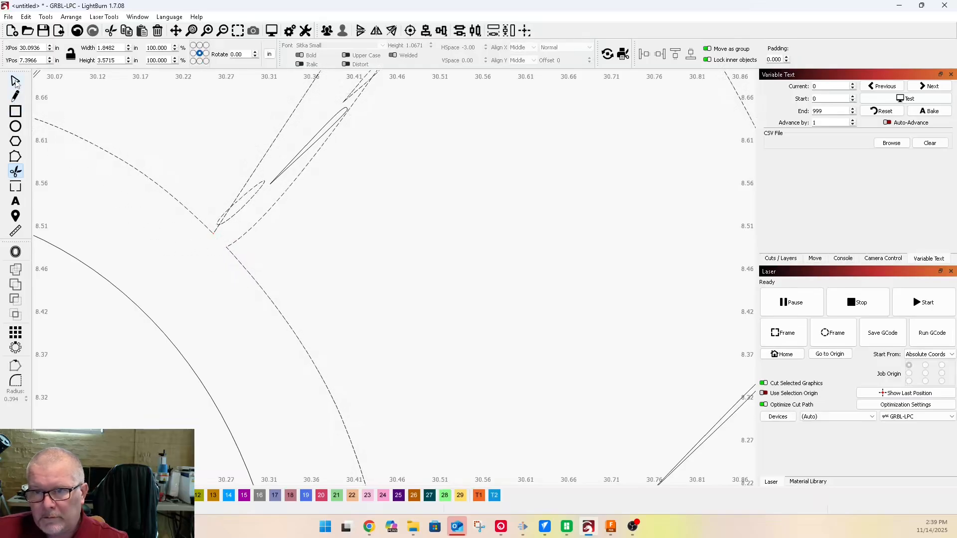
Shift the second stripe line's lower end node along the handle's inner edge to widen the gap, and adjust its curve handle
left_click(16, 83)
left_click(16, 157)
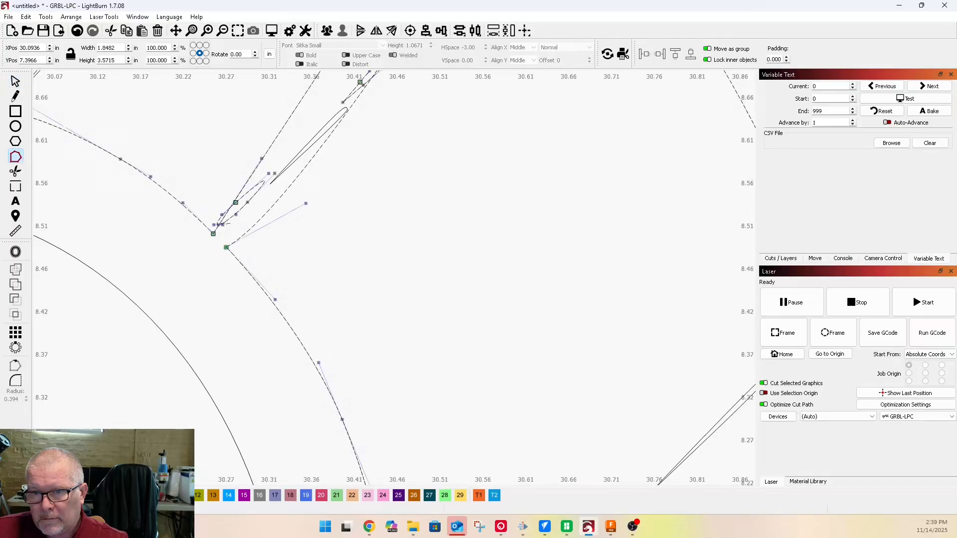
left_click_drag(226, 250, 276, 310)
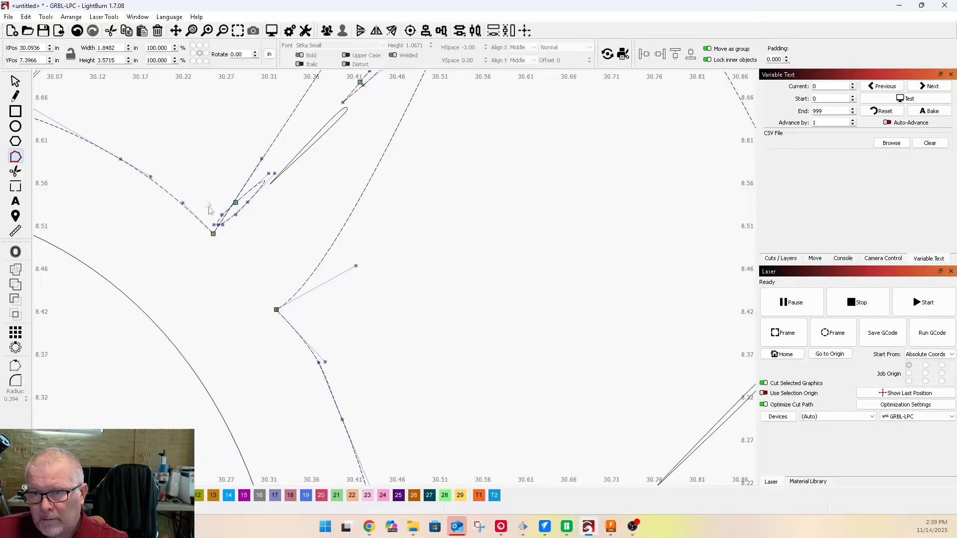
scroll(183, 257, "down", 3)
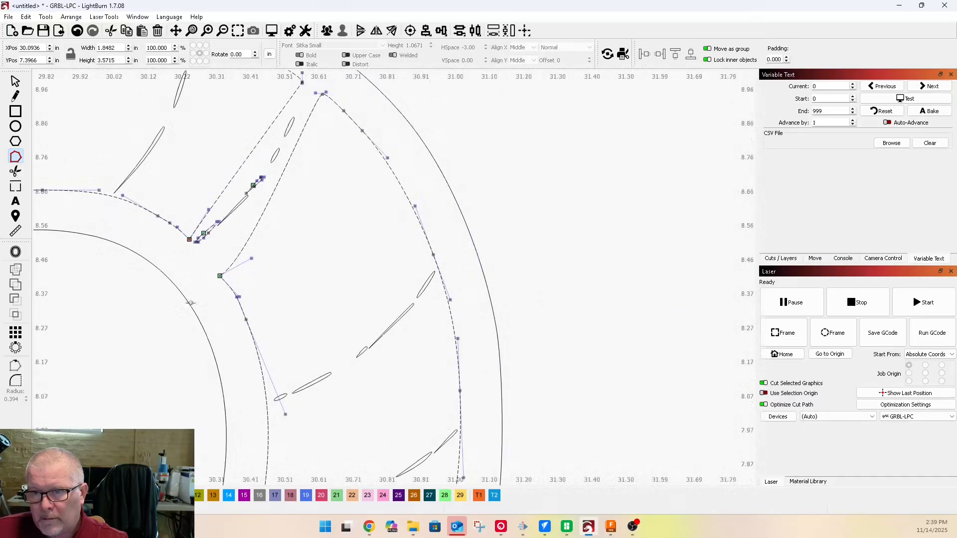
left_click_drag(218, 276, 208, 254)
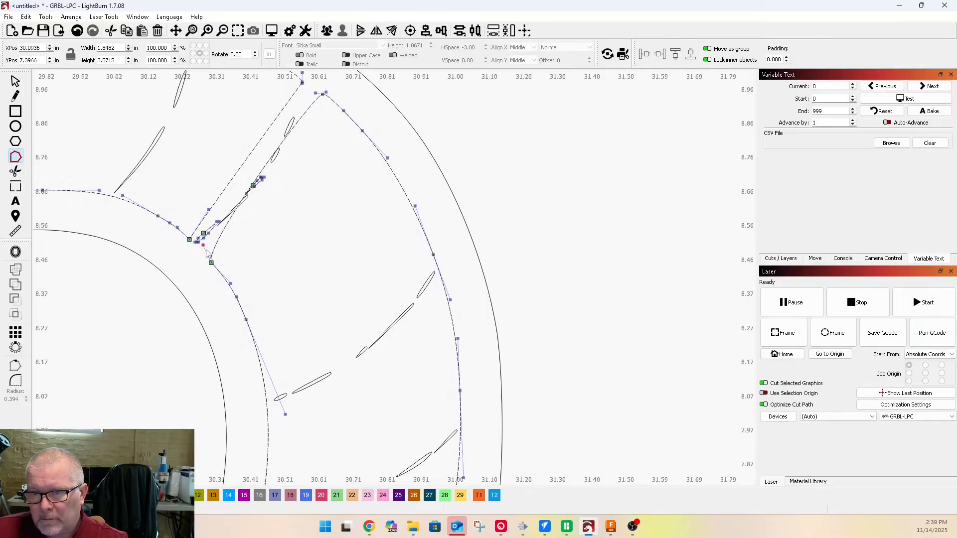
scroll(208, 272, "down", 3)
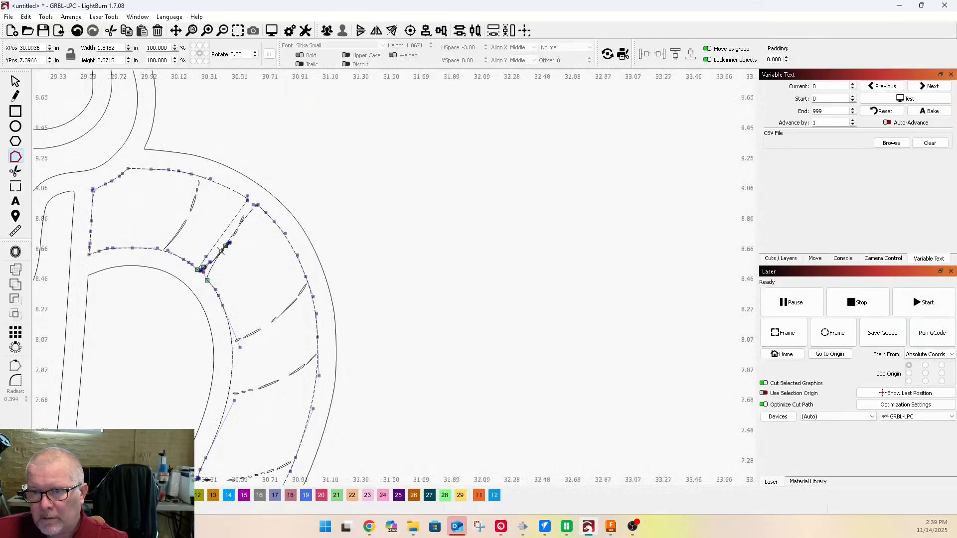
Delete the leftover dash shapes lying along the new stripe in the mug handle
scroll(228, 260, "up", 3)
left_click(15, 82)
left_click_drag(197, 135, 312, 335)
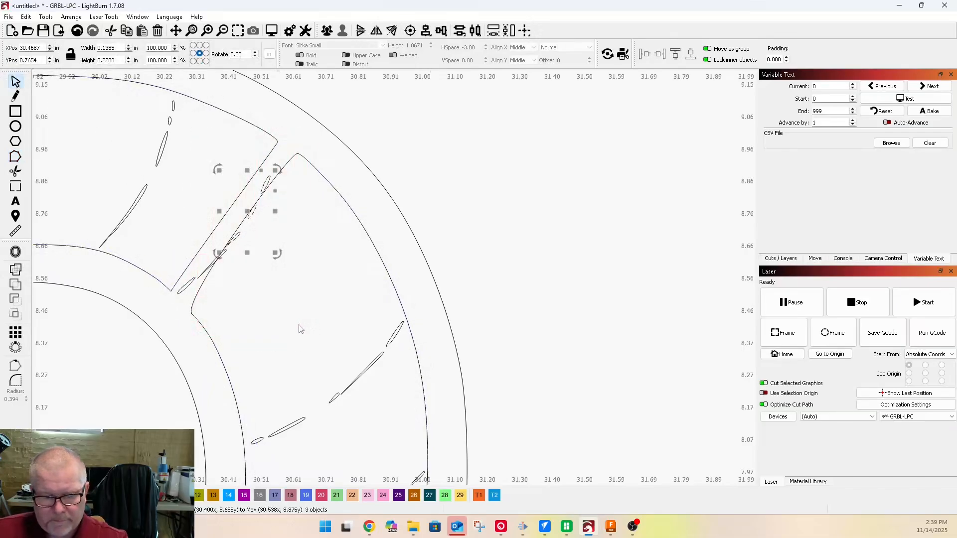
left_click(238, 288)
left_click_drag(171, 242, 281, 333)
scroll(259, 292, "down", 2)
scroll(252, 279, "up", 1)
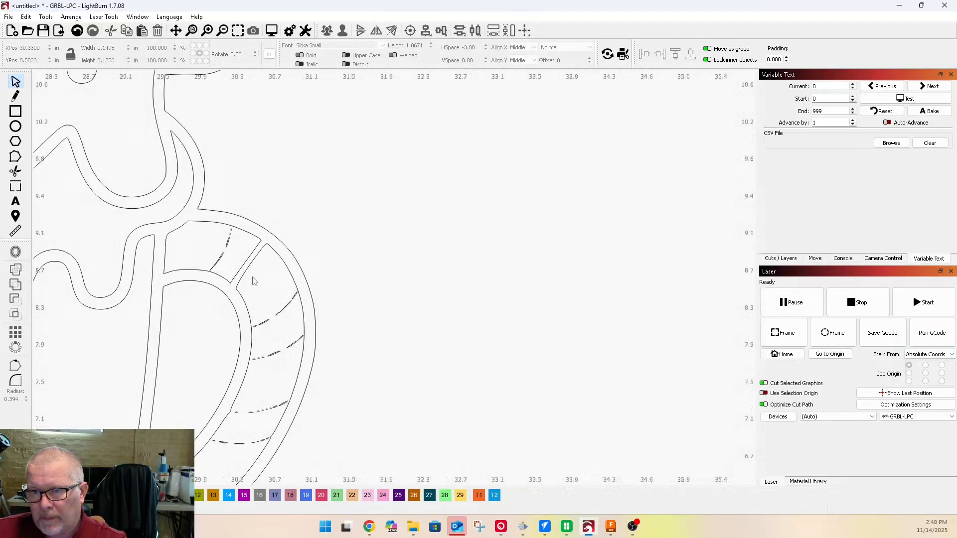
Select the handle's uppermost section and insert a node on its outer edge just above the next dashed stripe
scroll(252, 279, "up", 2)
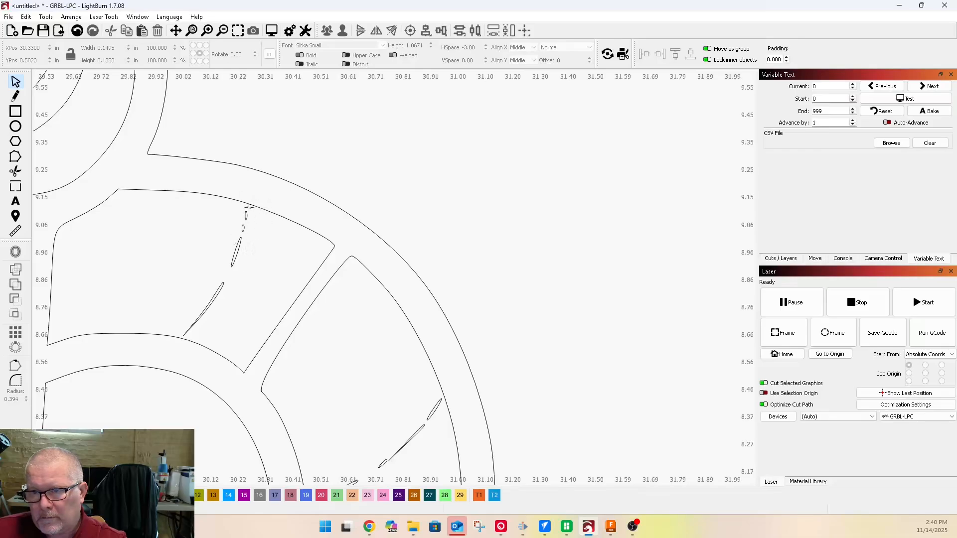
left_click(246, 206)
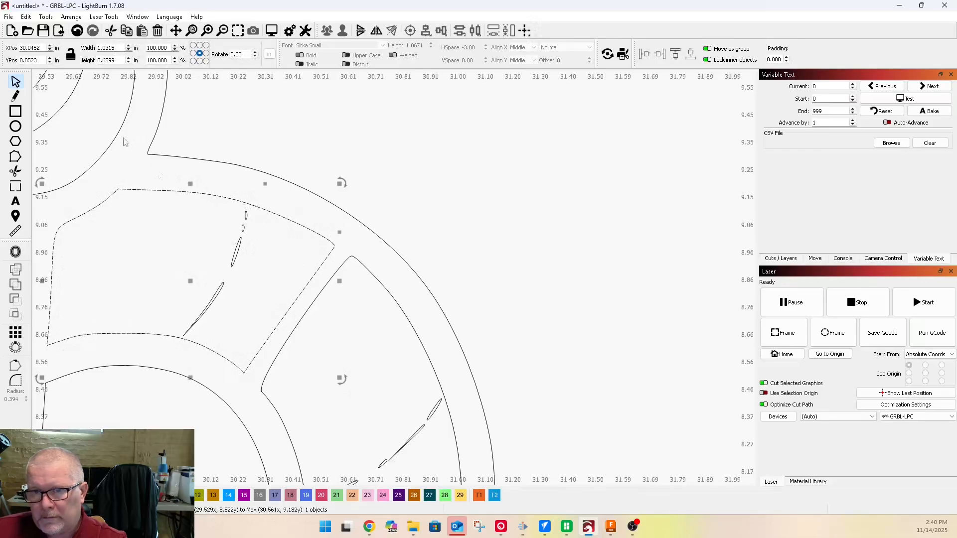
left_click(16, 157)
scroll(246, 203, "up", 3)
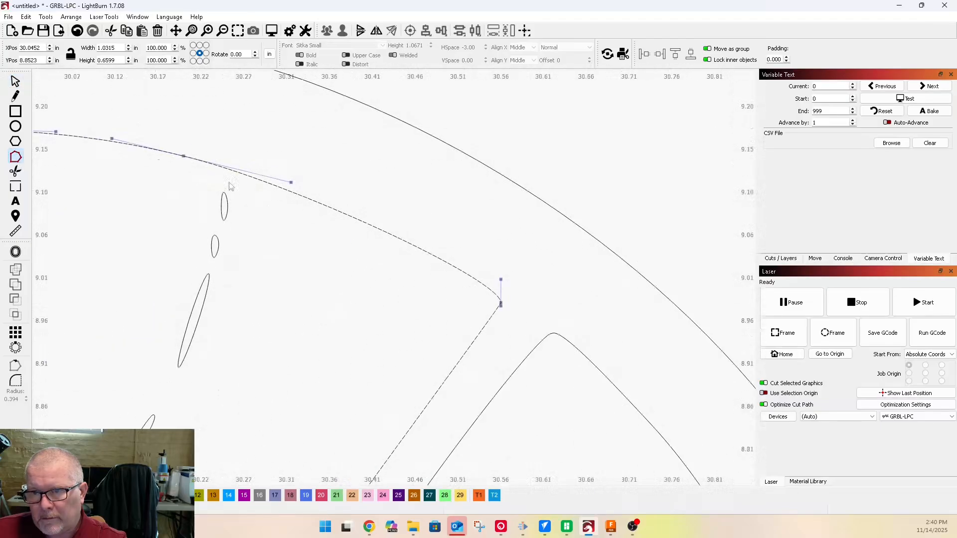
key("i")
scroll(288, 121, "down", 6)
scroll(258, 148, "up", 4)
scroll(259, 151, "up", 2)
Space the two outer-edge nodes apart on either side of the dashed stripe, keeping both on the handle's curve
left_click_drag(259, 131, 258, 249)
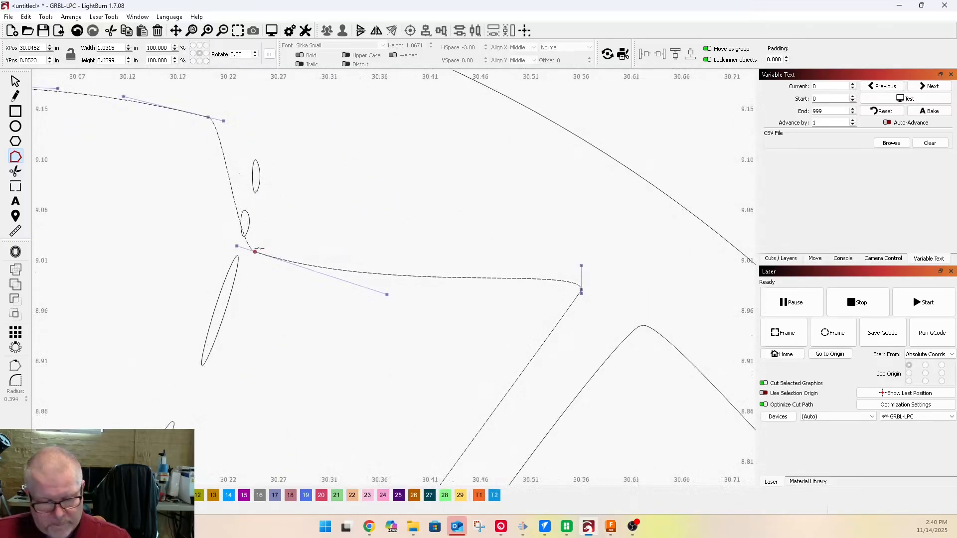
key("ctrl+z")
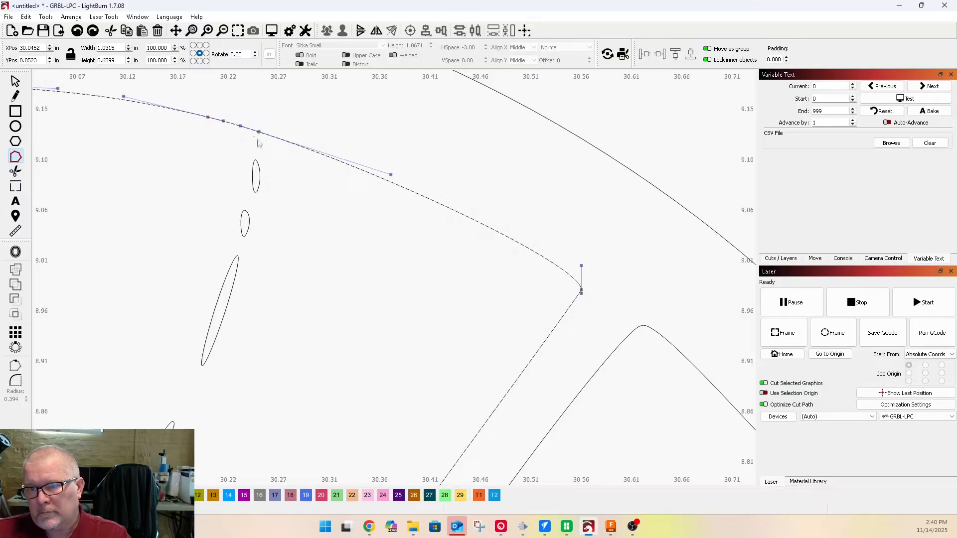
left_click_drag(259, 130, 298, 144)
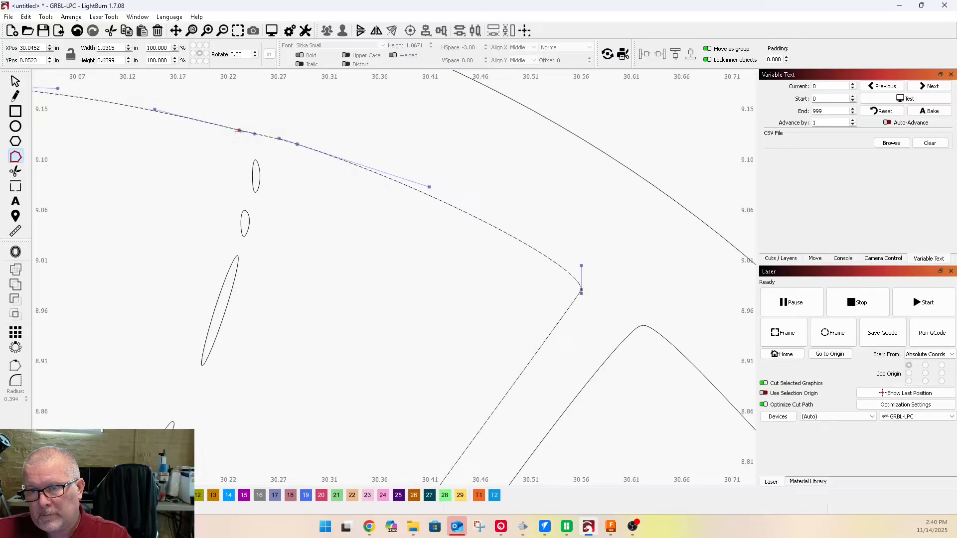
scroll(242, 127, "up", 5)
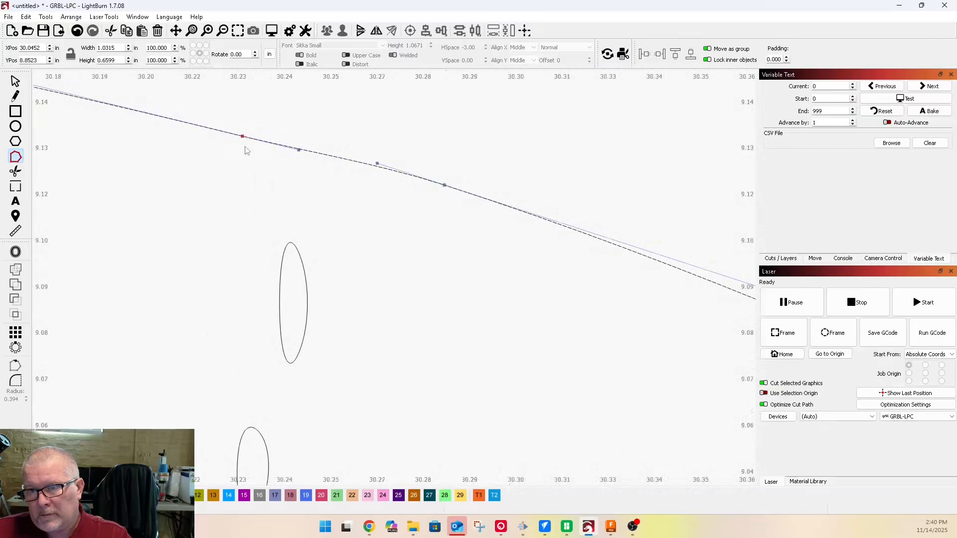
left_click_drag(244, 138, 256, 128)
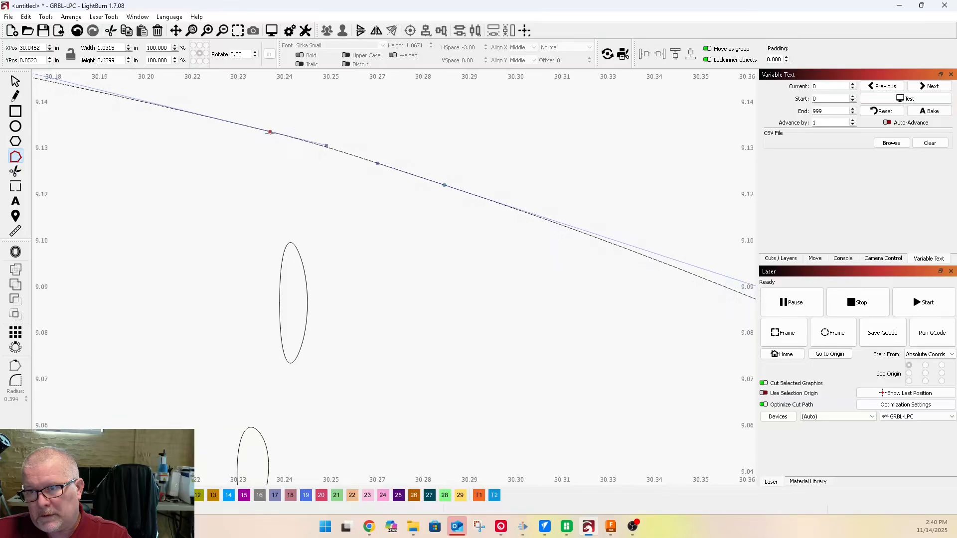
Insert a node midway between the two outer-edge nodes and pull it down past the handle's inner edge to form a narrow wedge
key("i")
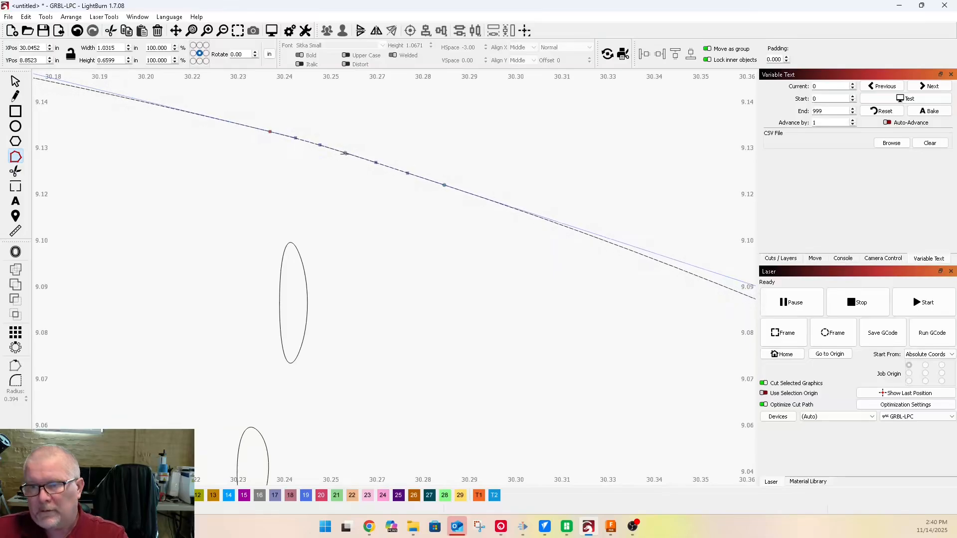
left_click_drag(346, 155, 295, 267)
scroll(335, 121, "down", 6)
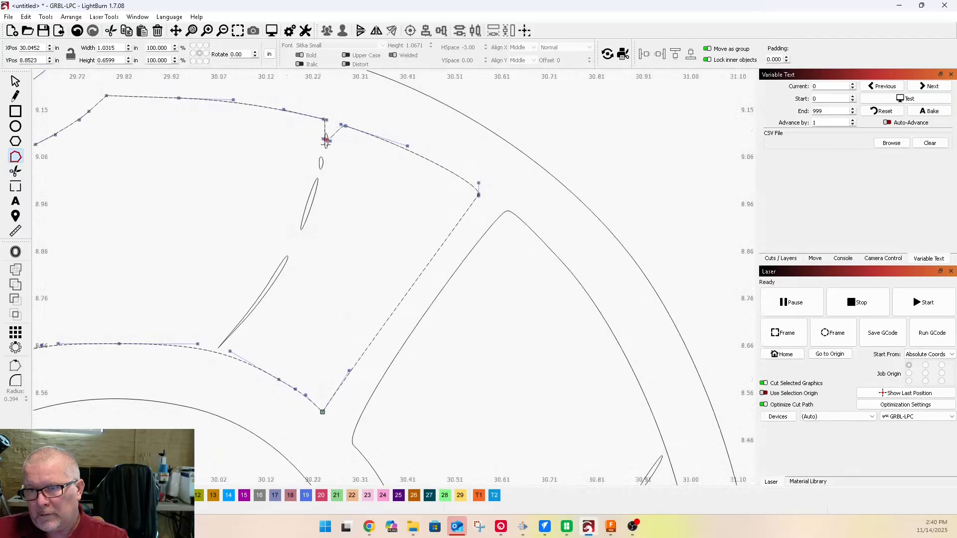
left_click_drag(326, 141, 211, 362)
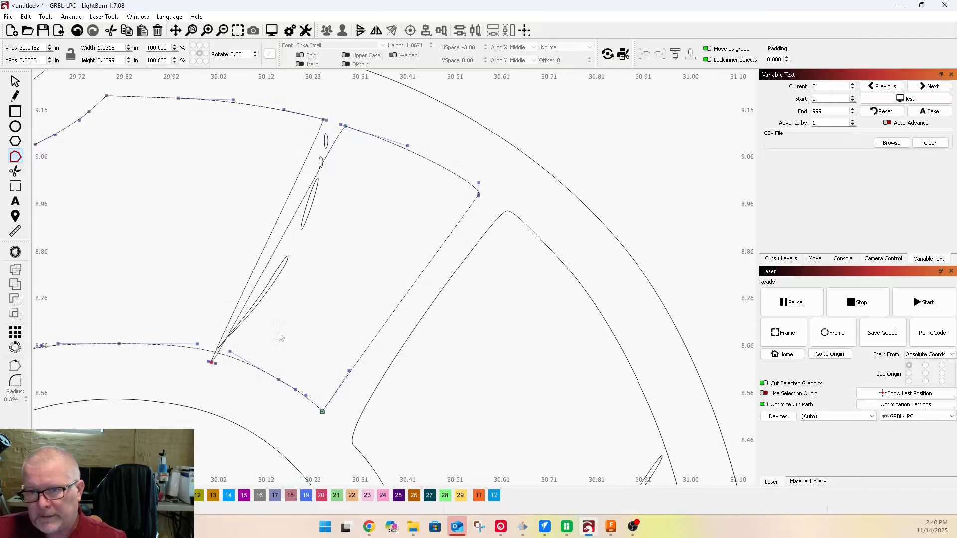
Trim the wedge's overshooting tip and the short inner-edge segment between its two lines
left_click(16, 82)
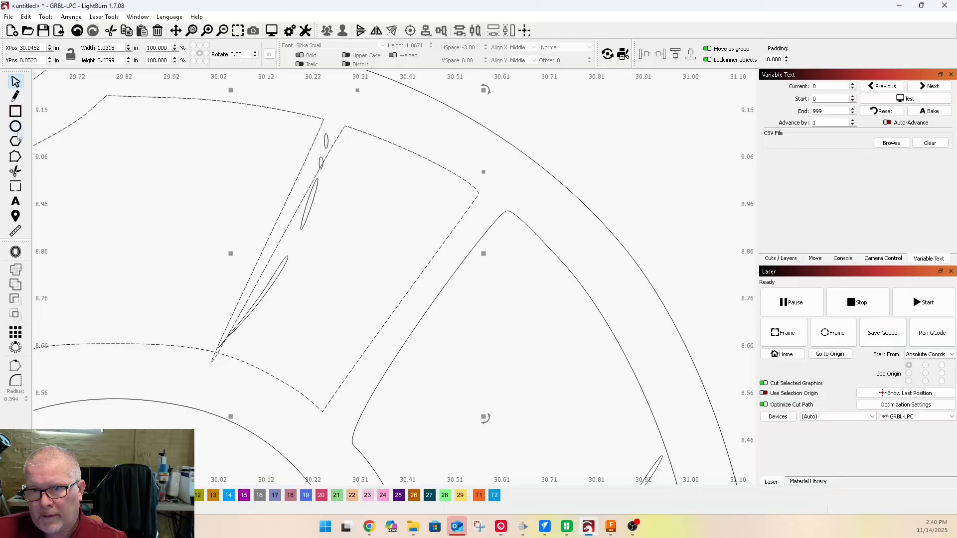
left_click(15, 171)
scroll(207, 368, "up", 8)
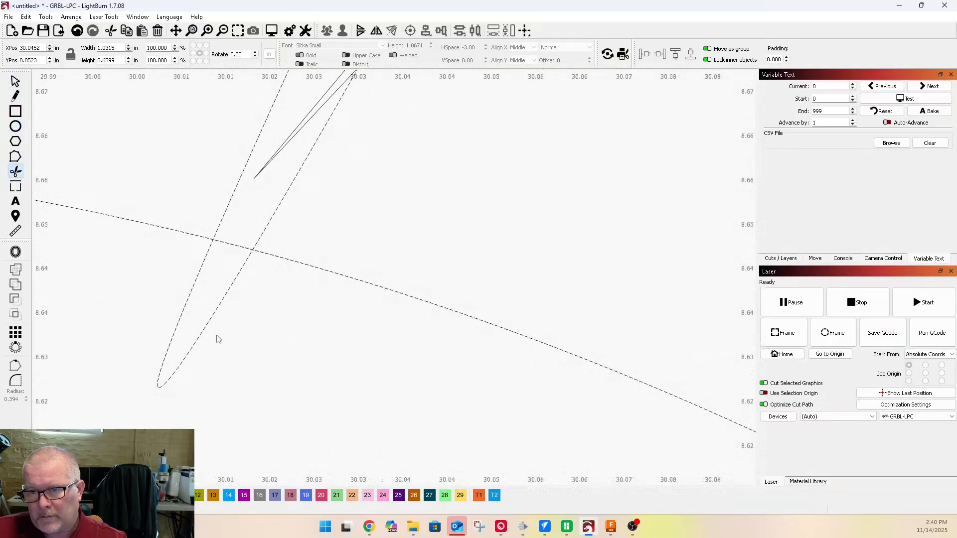
key("t")
key("t")
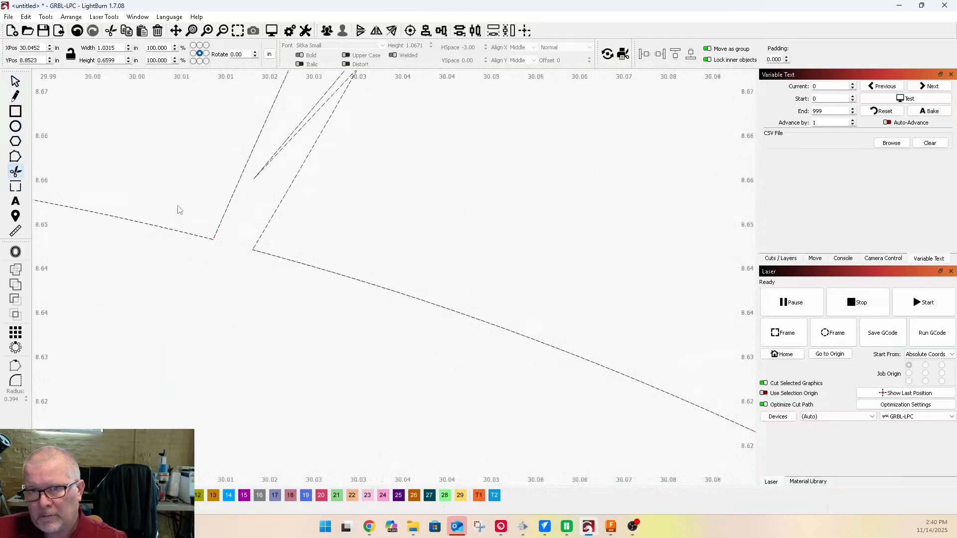
Shift the second stripe line's upper end node along the handle's outer edge to widen the stripe, and swing its curve handle outward
left_click(16, 157)
scroll(102, 293, "down", 8)
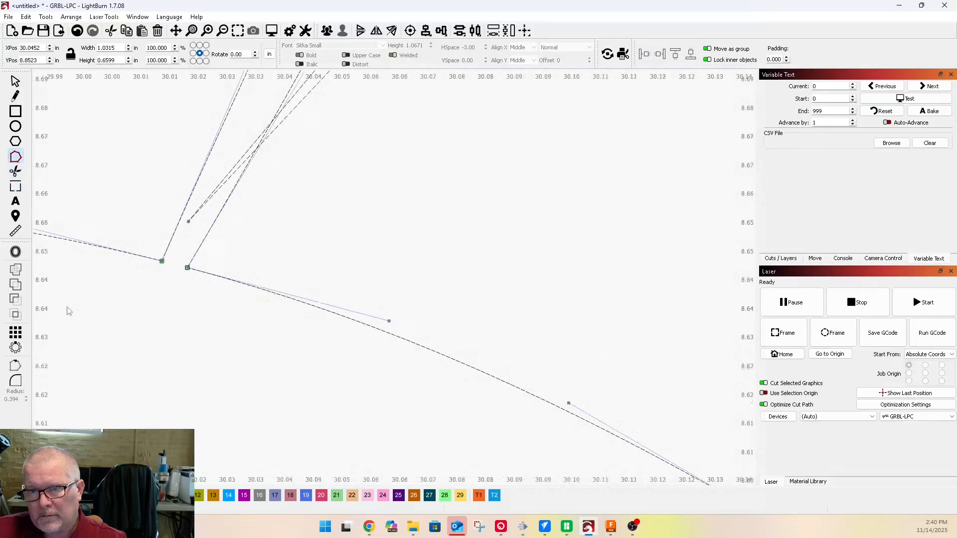
scroll(109, 289, "down", 4)
scroll(128, 246, "up", 4)
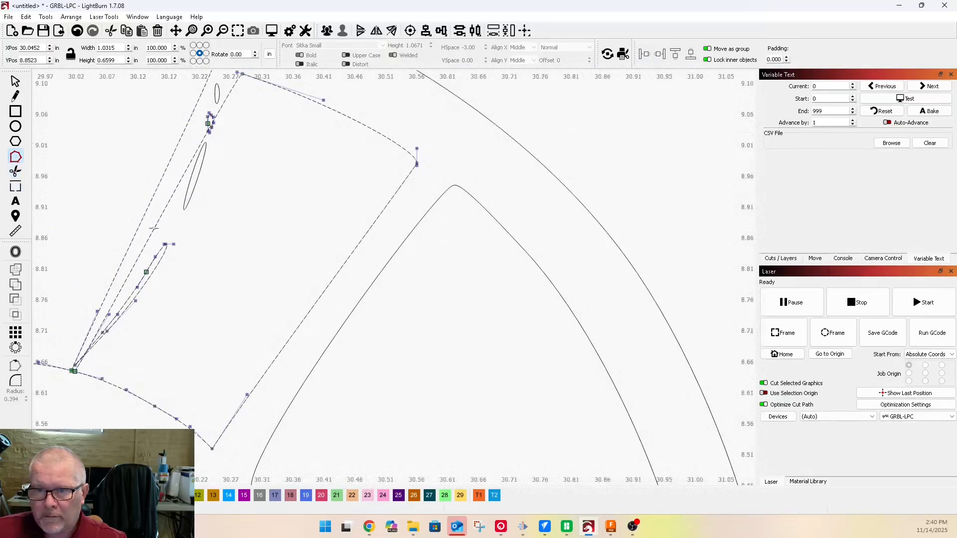
scroll(177, 255, "up", 2)
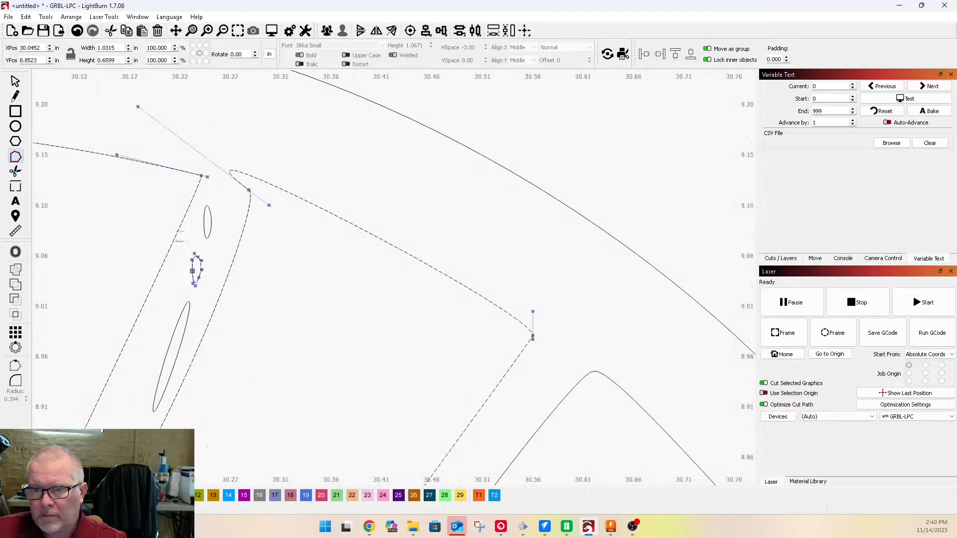
left_click_drag(139, 107, 335, 150)
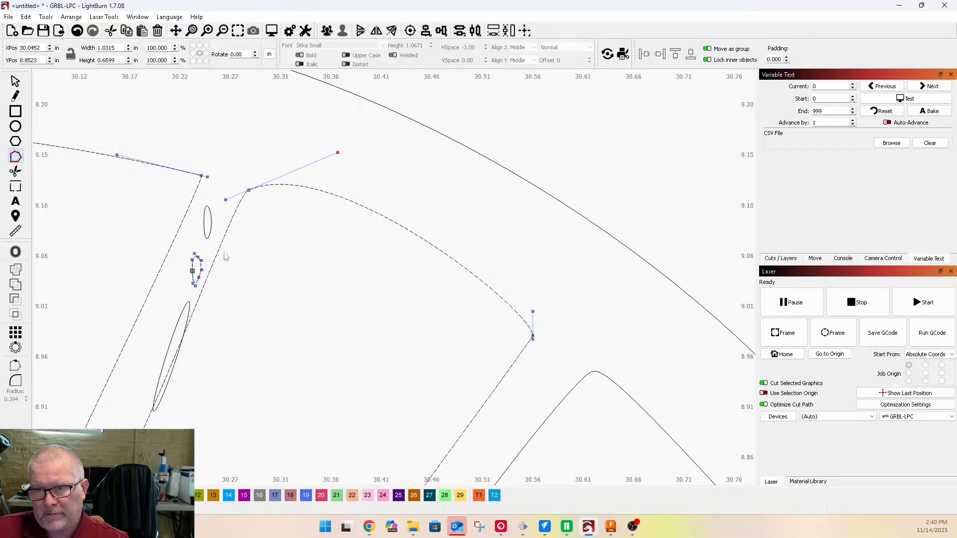
Adjust both curve handles of that upper end node so the corner rounds smoothly into the handle's outer edge
scroll(266, 173, "up", 4)
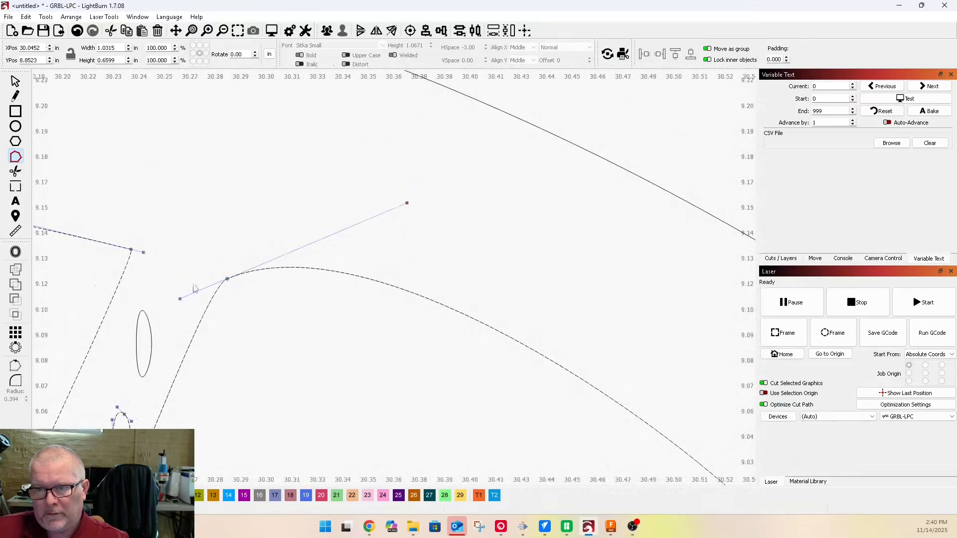
left_click_drag(422, 197, 230, 284)
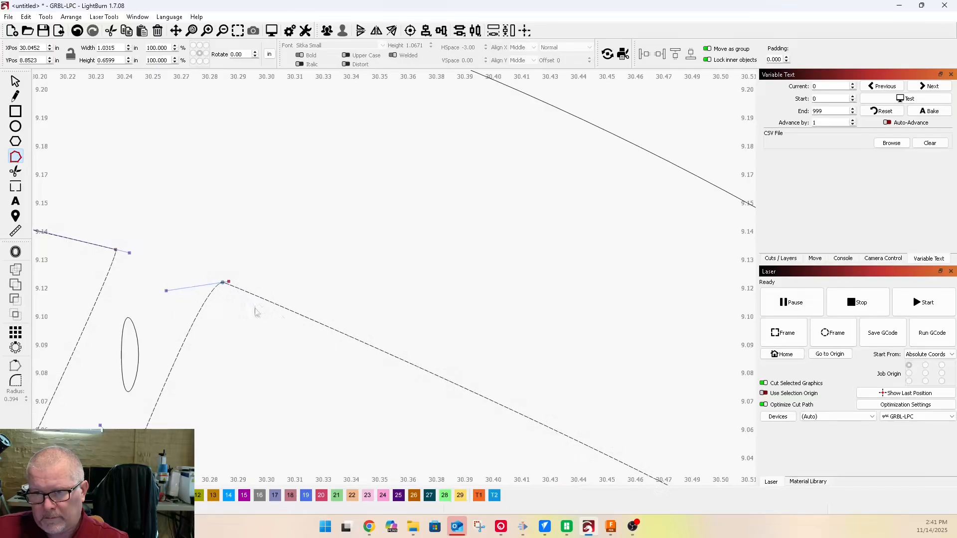
left_click_drag(169, 291, 132, 315)
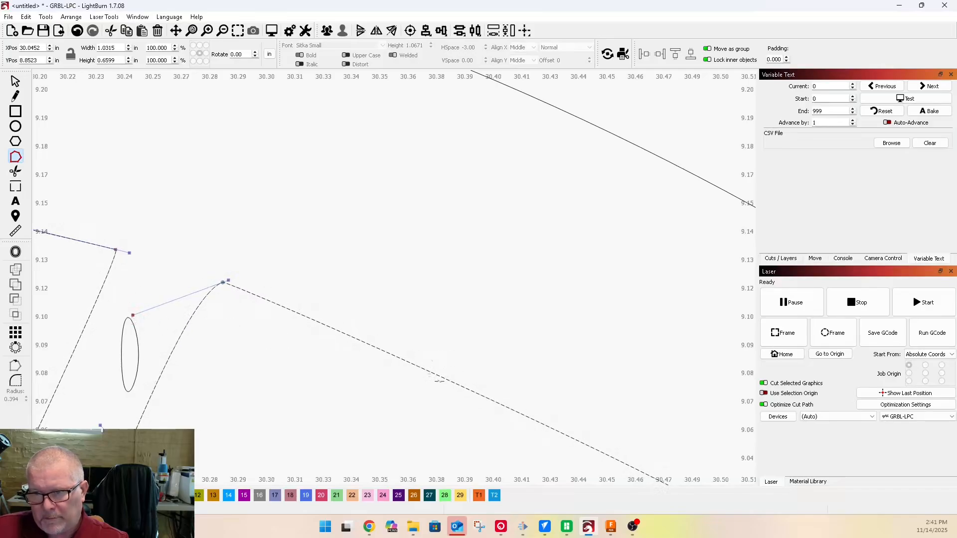
scroll(408, 271, "up", 2)
scroll(321, 303, "up", 2)
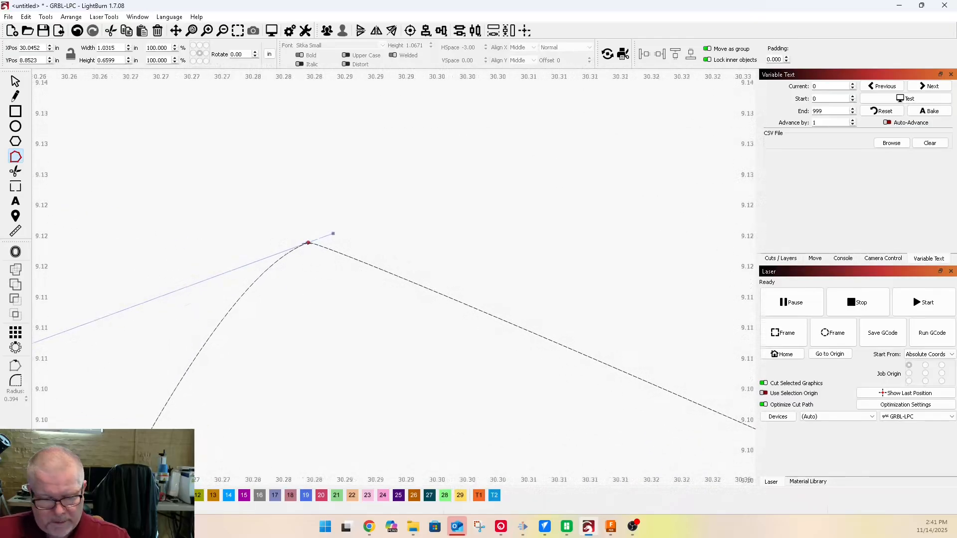
left_click(307, 242)
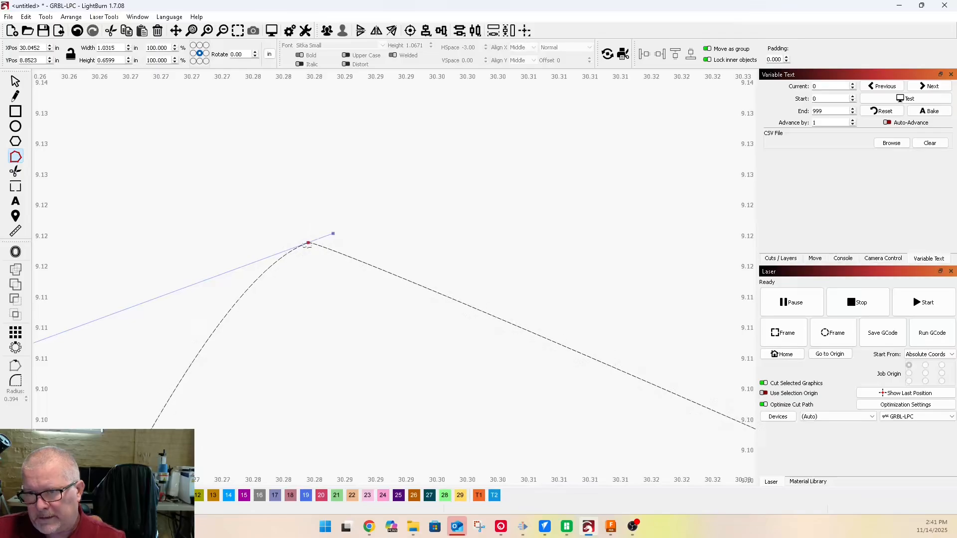
left_click_drag(335, 233, 544, 170)
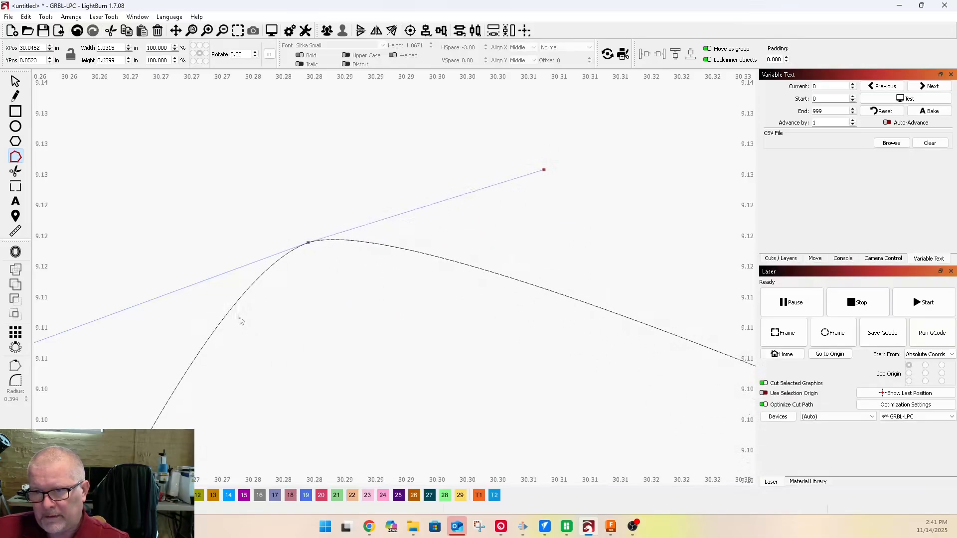
scroll(331, 211, "down", 8)
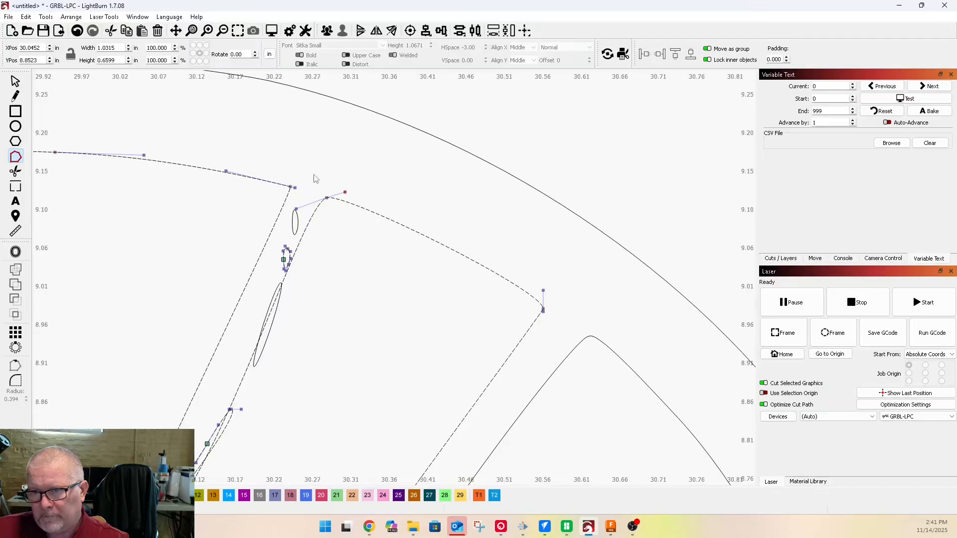
Move the second stripe line's lower end node along the handle's inner edge, away from the first line
scroll(305, 227, "up", 2)
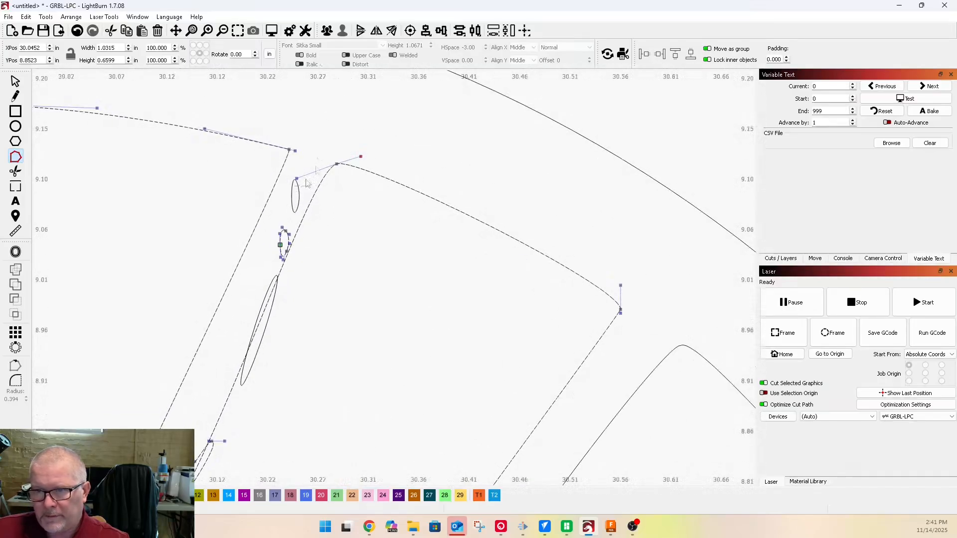
scroll(318, 163, "down", 2)
scroll(150, 423, "up", 3)
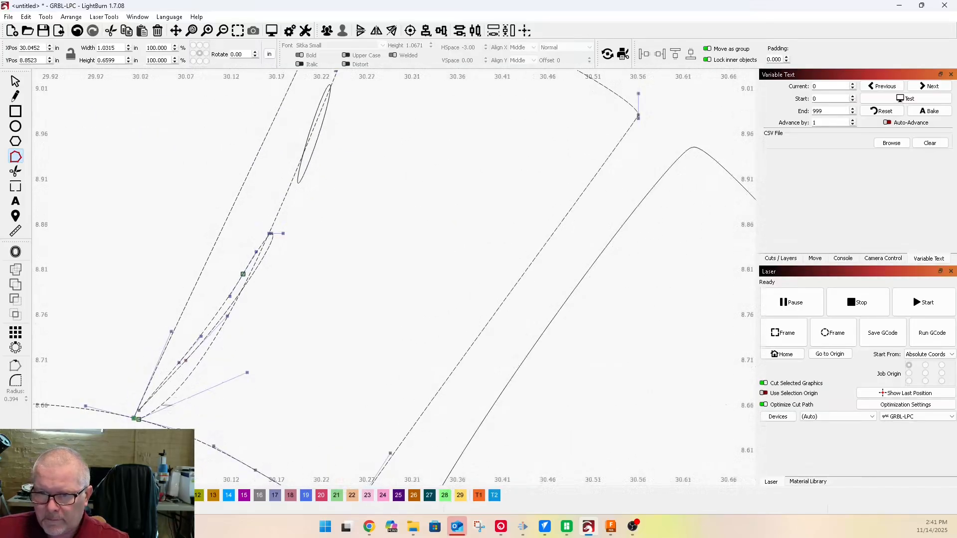
scroll(145, 427, "up", 4)
left_click_drag(133, 398, 198, 424)
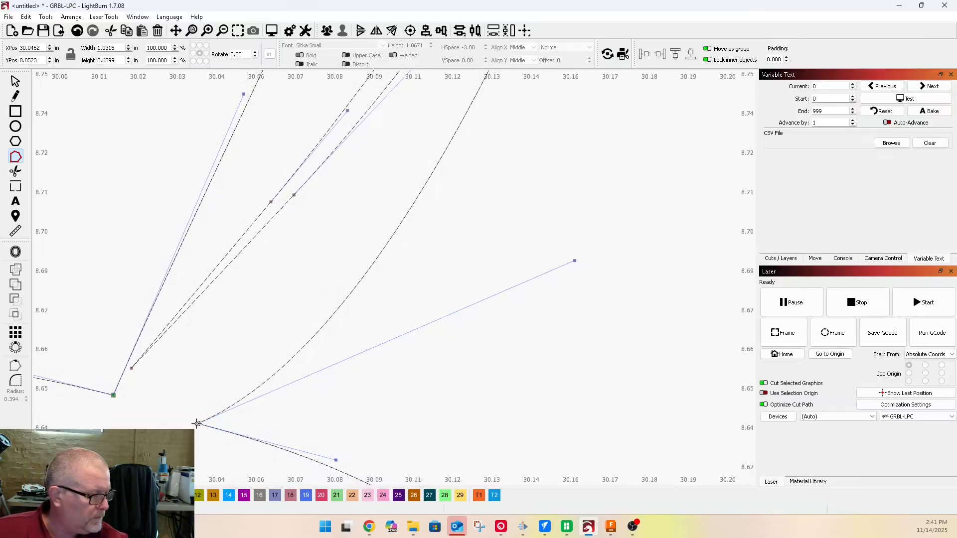
Move the first stripe line's lower end node outward along the inner edge and adjust its curve handle to bend the line
scroll(197, 424, "down", 5)
scroll(202, 213, "up", 3)
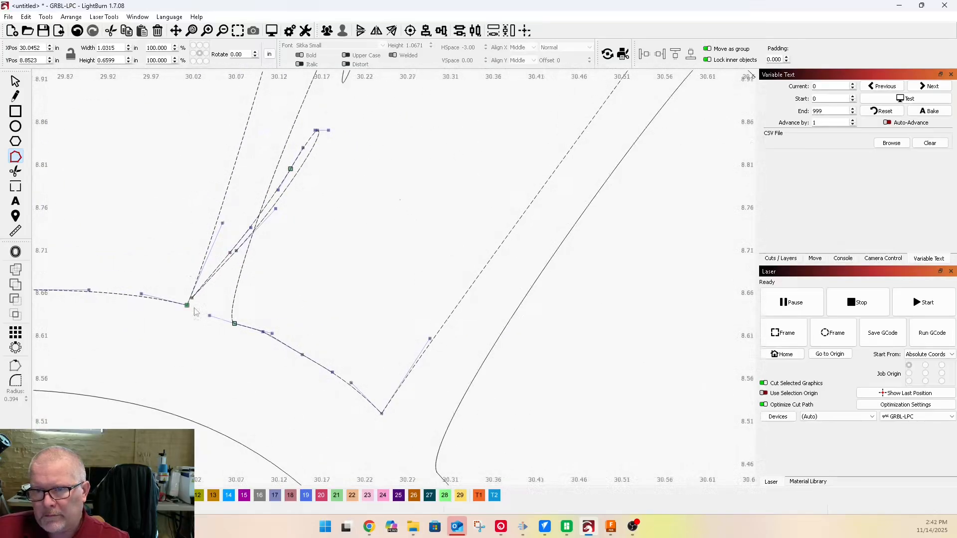
left_click_drag(168, 302, 151, 308)
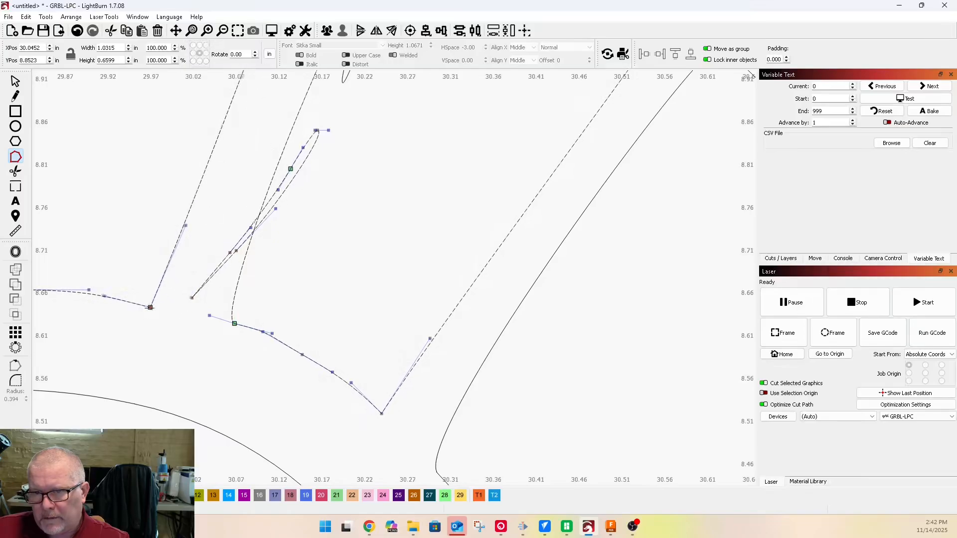
scroll(147, 309, "down", 4)
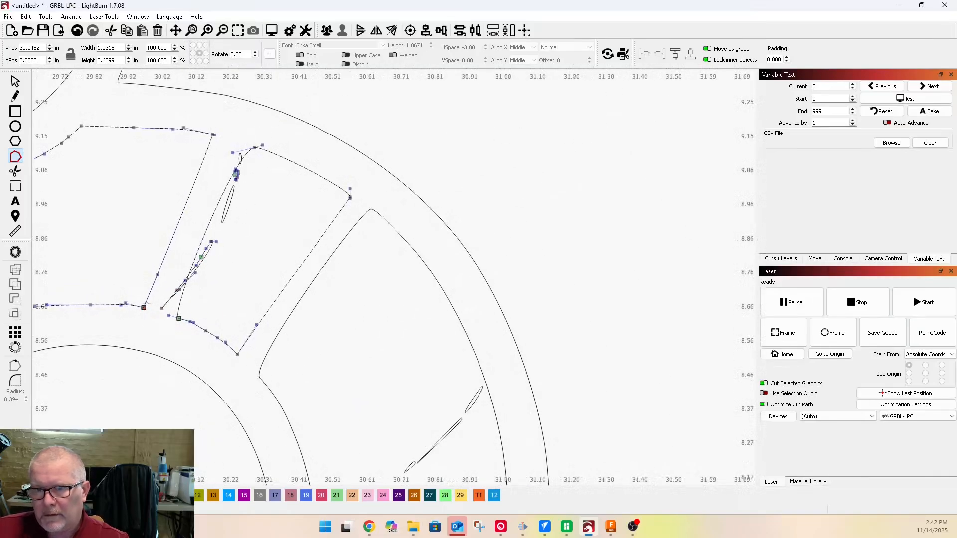
left_click_drag(159, 276, 166, 300)
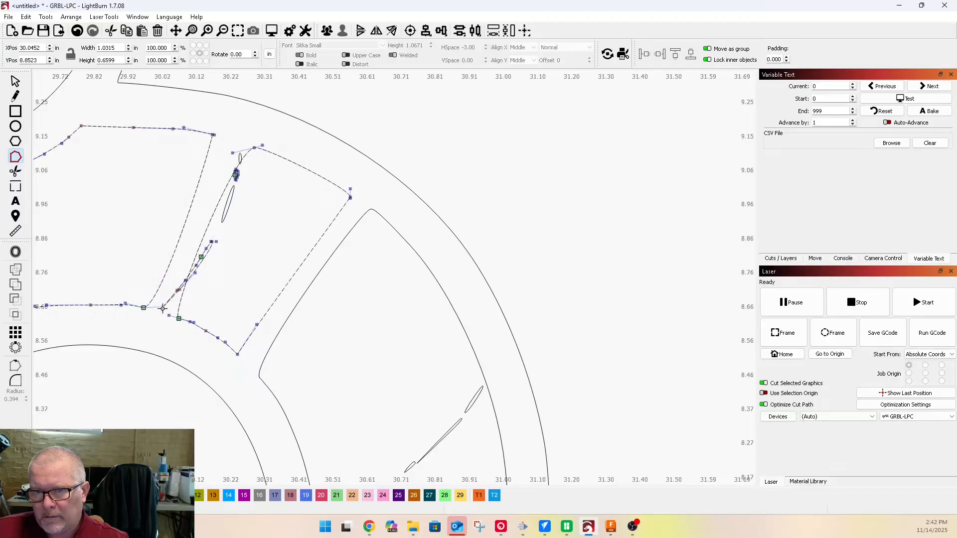
Delete the leftover dash shapes lying along the newly rebuilt stripe near the top of the mug handle
scroll(163, 309, "down", 3)
left_click(15, 81)
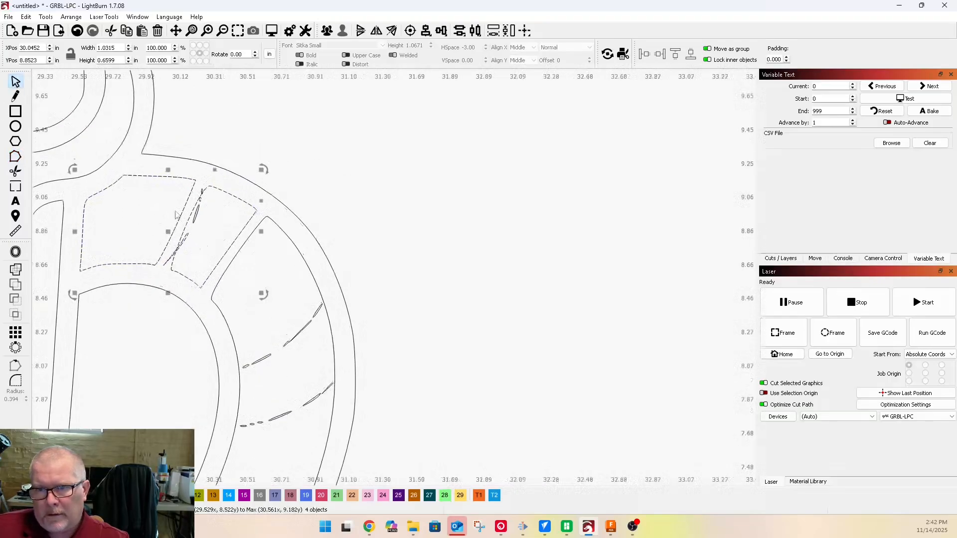
scroll(175, 212, "up", 2)
left_click(224, 118)
left_click_drag(168, 138, 244, 325)
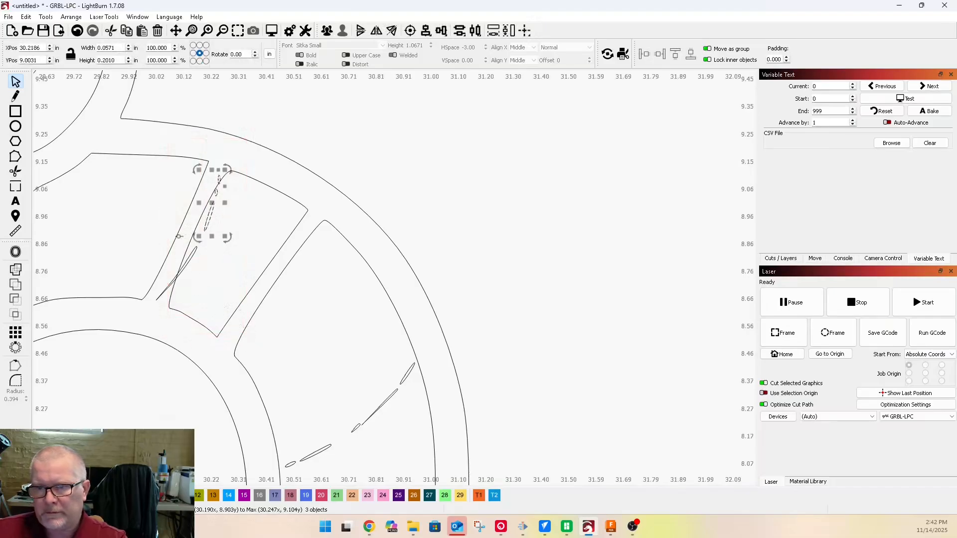
key("Delete")
left_click_drag(103, 207, 206, 276)
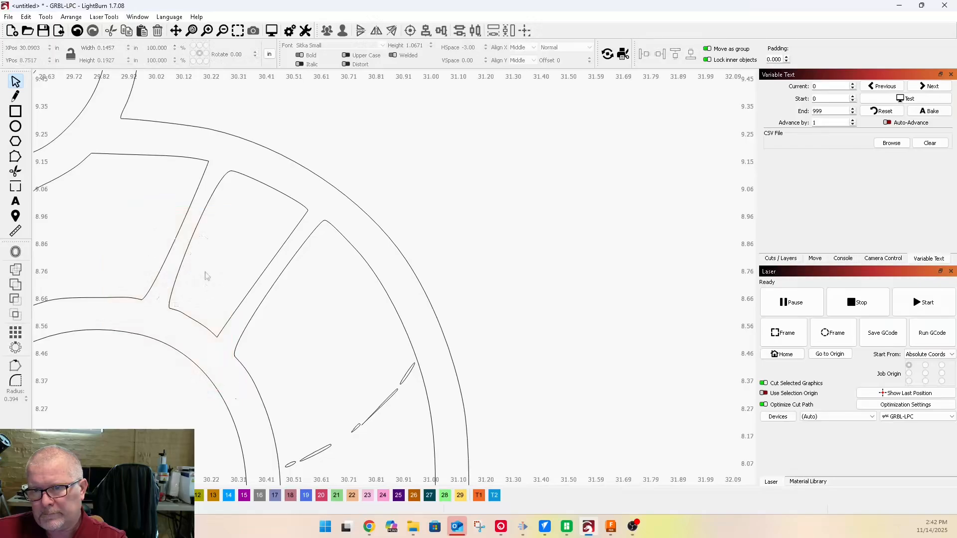
Bend the facing edges of the two panels beside the first stripe near the handle's top so the gap runs evenly
left_click(201, 224)
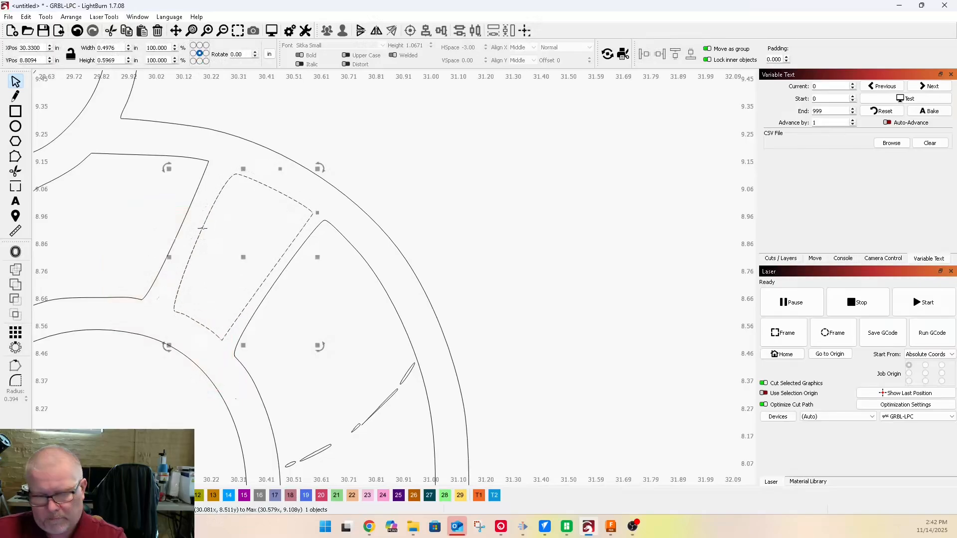
left_click(15, 156)
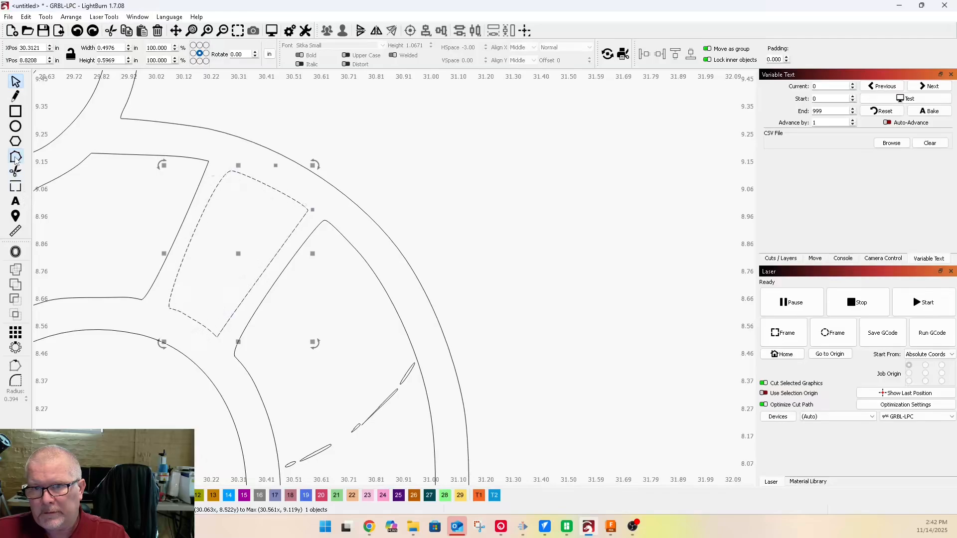
left_click_drag(198, 226, 209, 230)
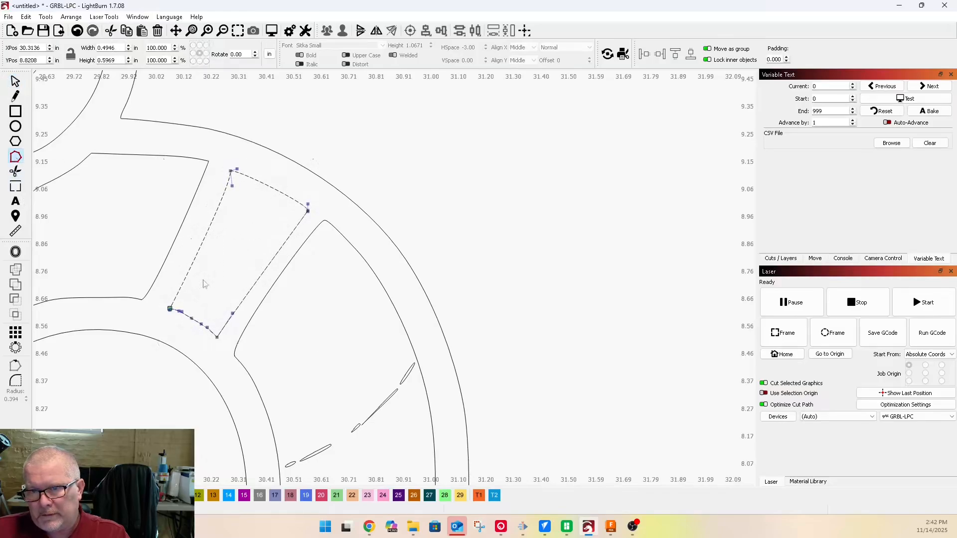
left_click(182, 231)
left_click_drag(183, 231, 182, 229)
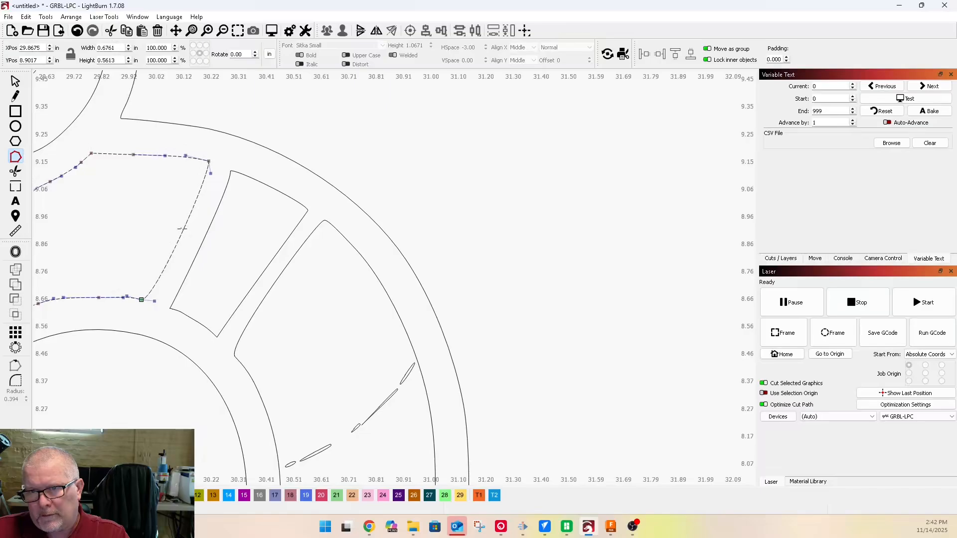
scroll(148, 227, "down", 4)
scroll(117, 217, "down", 3)
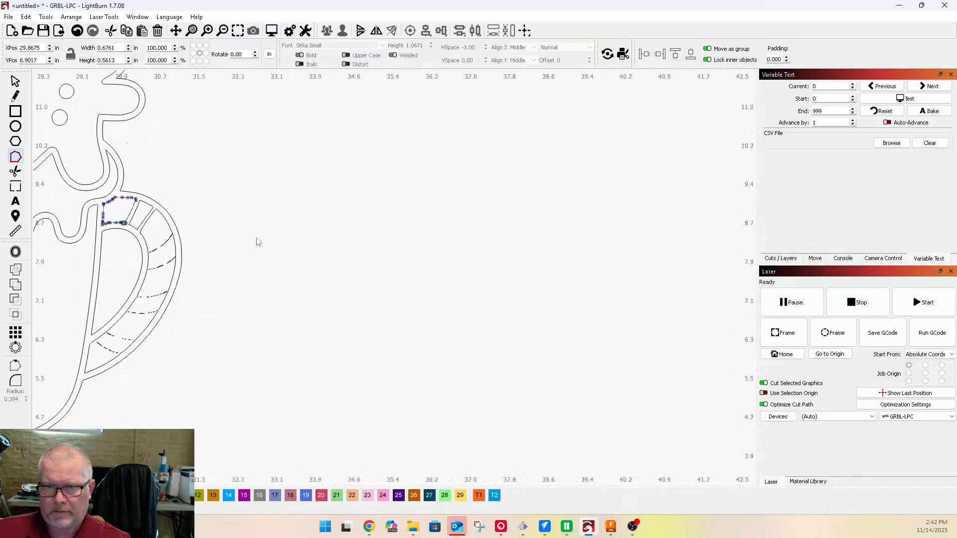
key("Escape")
Insert nodes on the large handle panel's outer edge beside the third dash row and pull the line across to the inner edge, forming a stripe
scroll(167, 234, "up", 5)
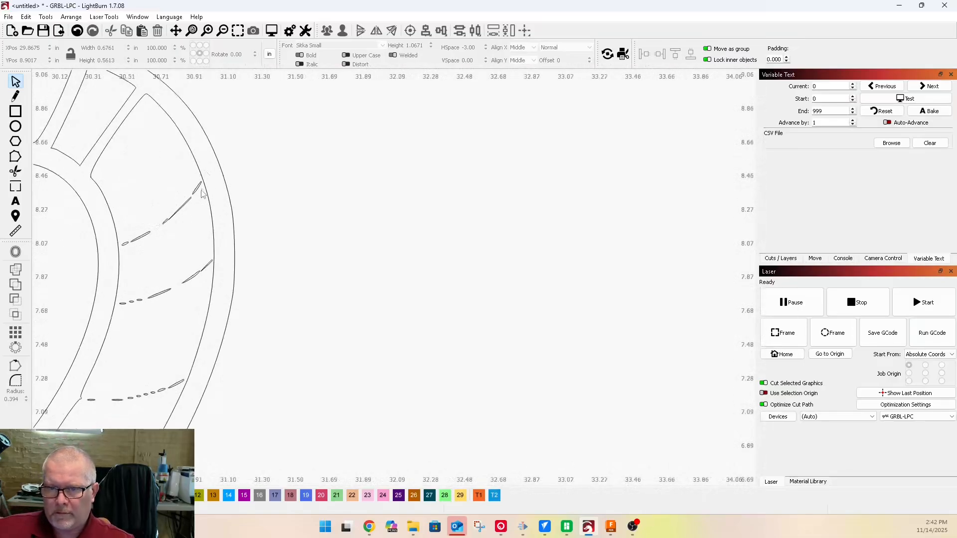
scroll(202, 182, "up", 4)
left_click(208, 185)
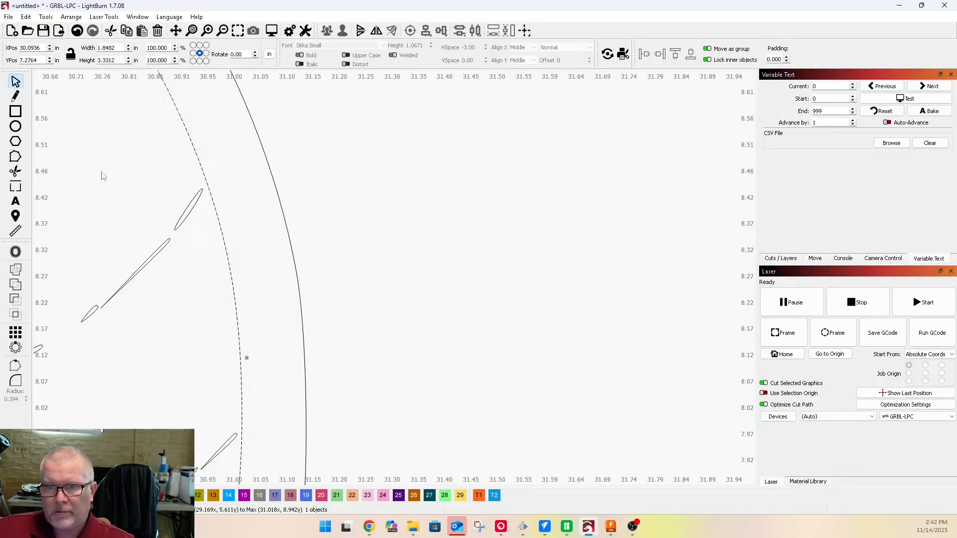
left_click(16, 156)
scroll(203, 179, "up", 2)
scroll(203, 180, "up", 2)
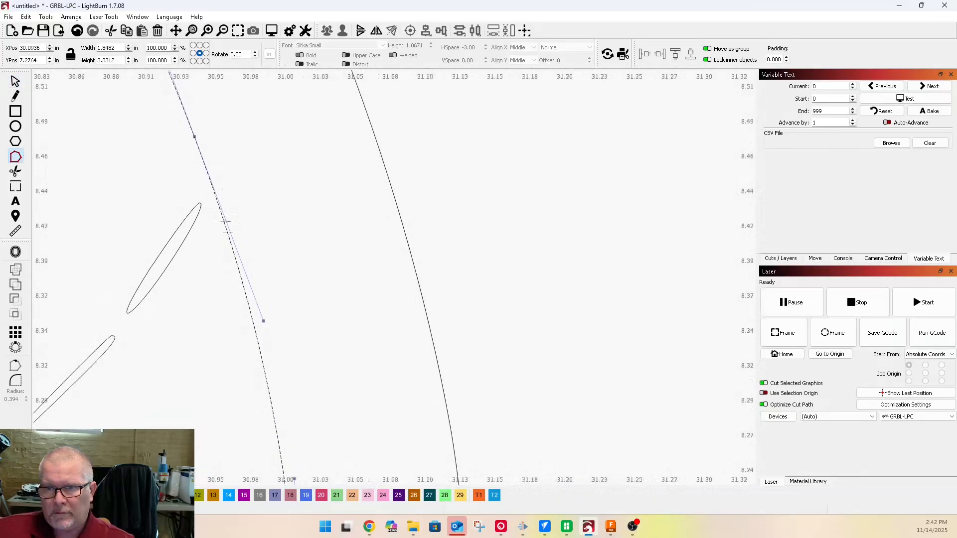
key("i")
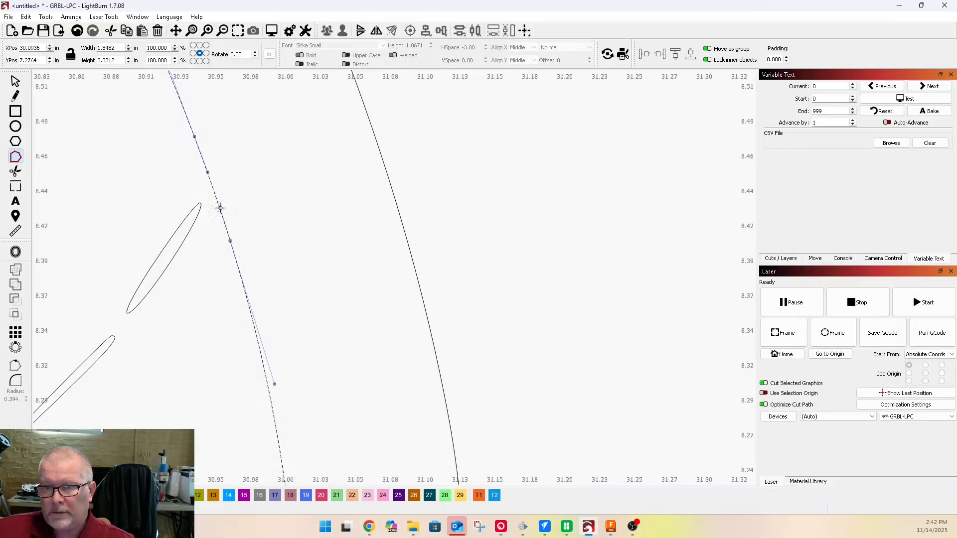
left_click_drag(216, 193, 159, 284)
scroll(146, 282, "down", 6)
scroll(161, 272, "down", 5)
scroll(120, 303, "up", 7)
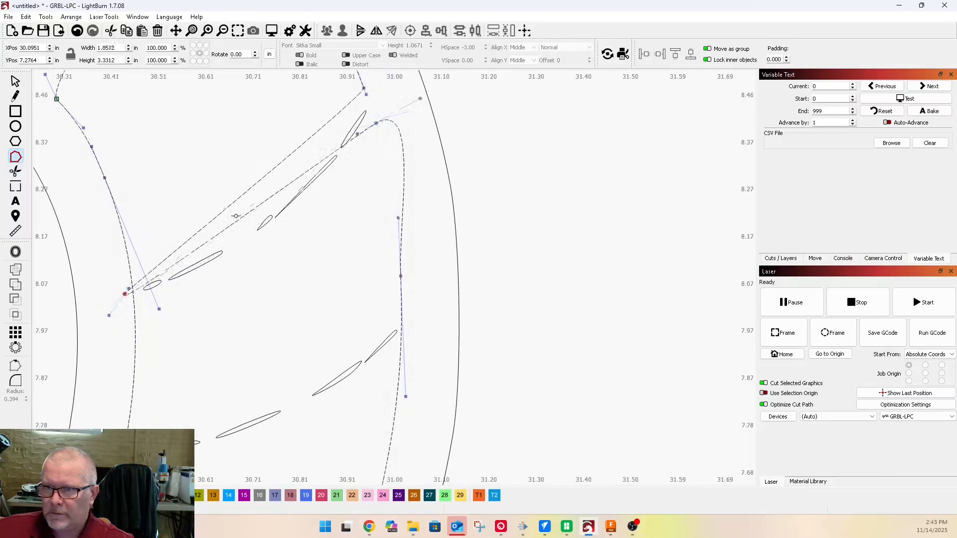
Bend the new stripe's lower and upper lines into curves that run along both sides of the dashes
left_click(375, 124)
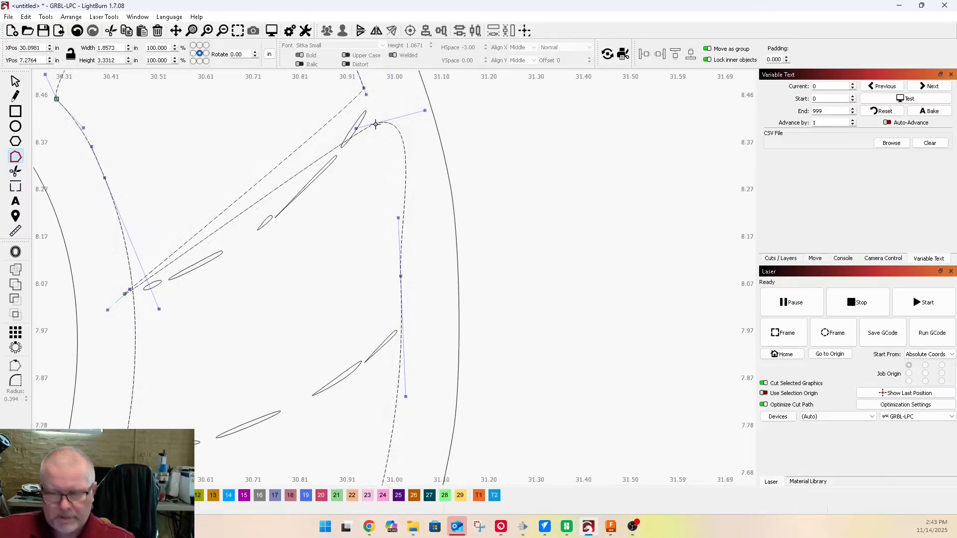
left_click_drag(251, 207, 263, 234)
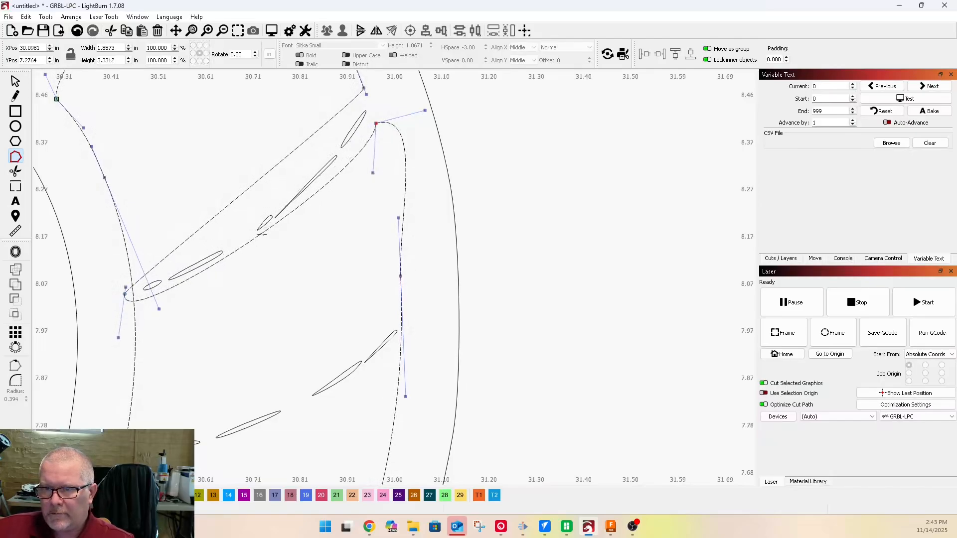
mouse_move(246, 193)
left_mouse_down()
mouse_move(256, 207)
mouse_move(239, 193)
left_mouse_up()
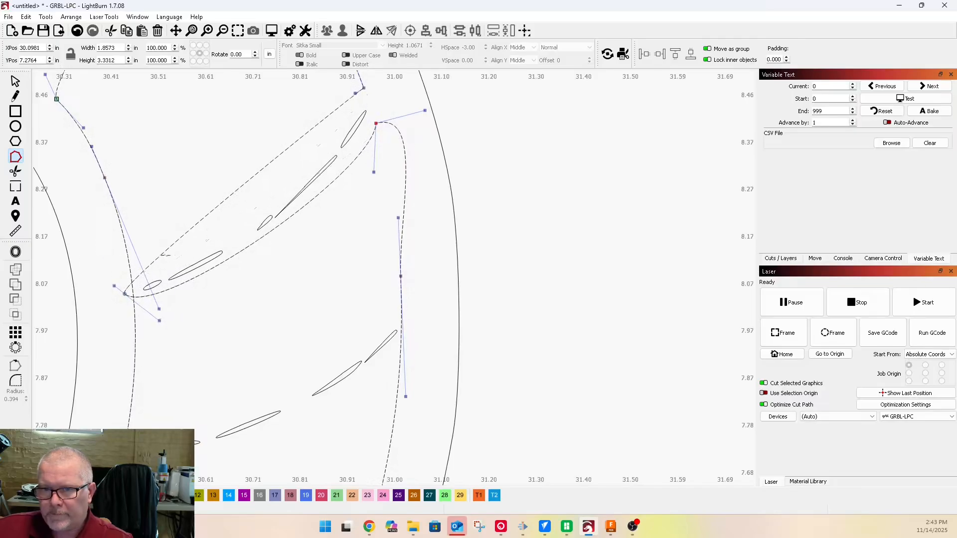
left_click(126, 293)
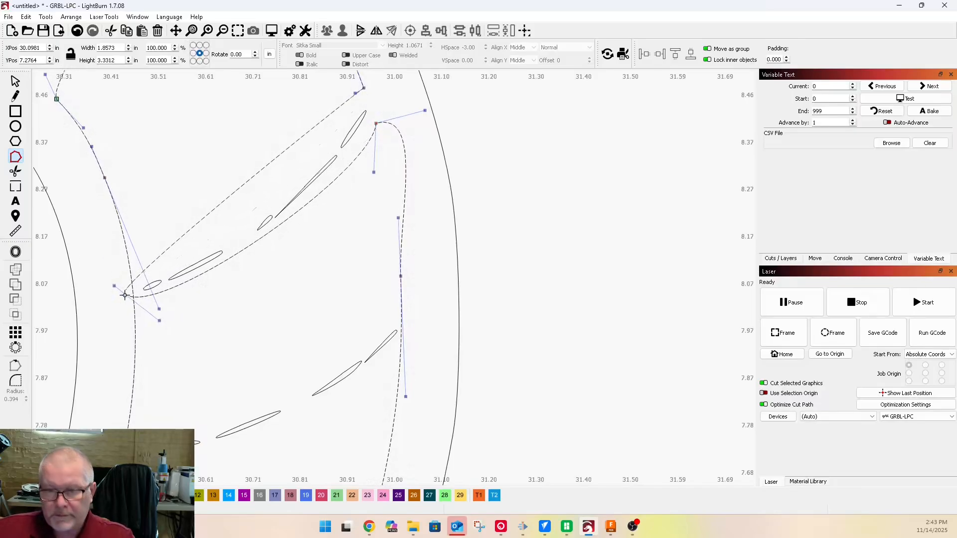
left_click_drag(252, 181, 252, 187)
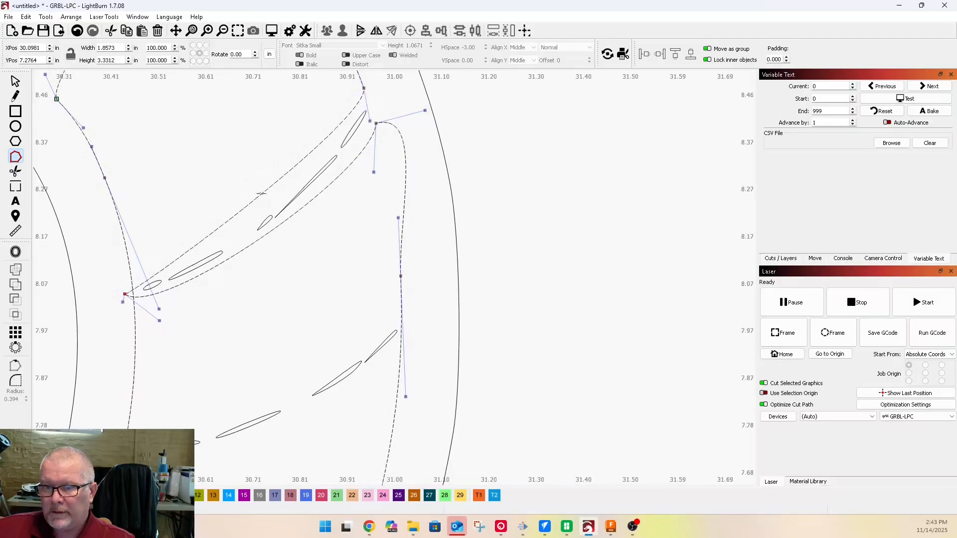
Trim the stripe's pointed overlap and the short edge piece at the handle's inner edge, splitting the panel in two
left_click(16, 171)
scroll(161, 336, "up", 4)
left_click(80, 219)
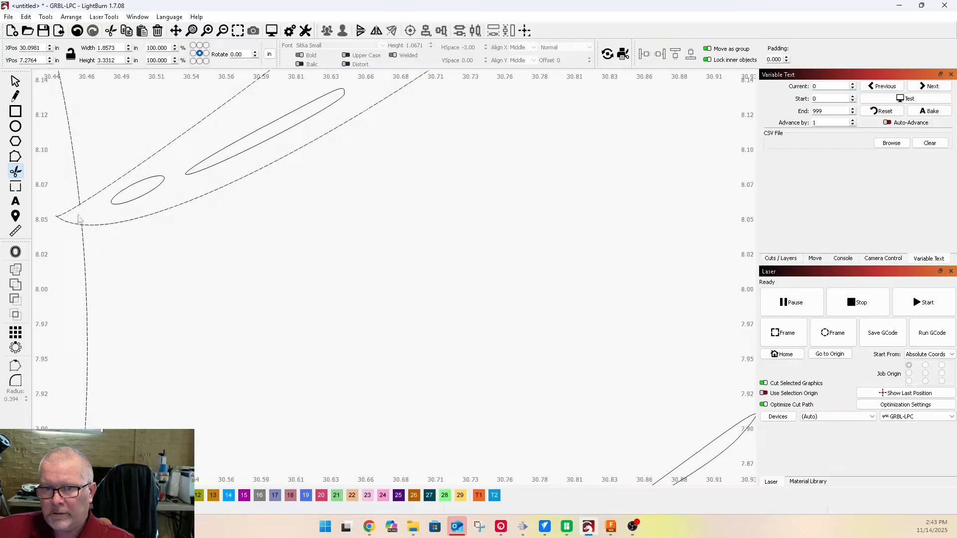
left_click(71, 224)
left_click(14, 80)
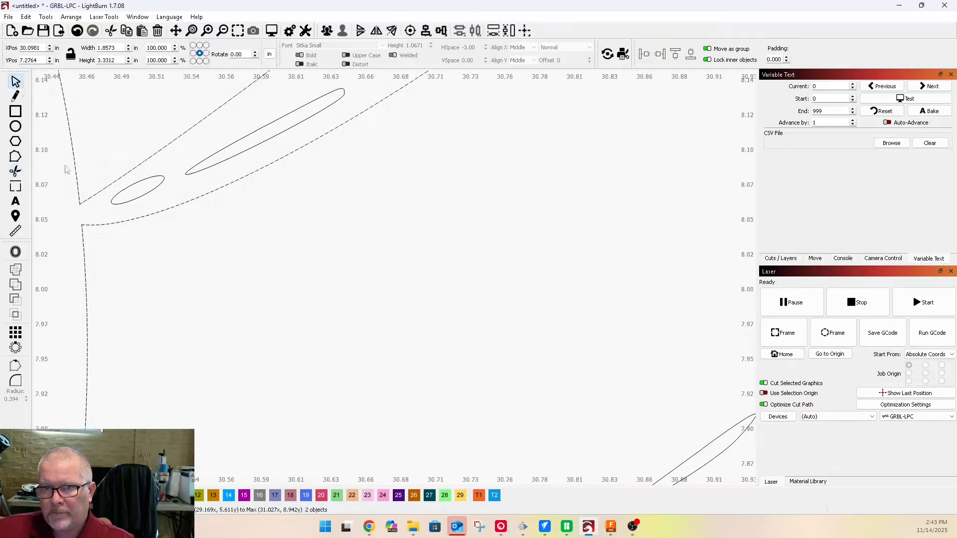
left_click(91, 233)
Move the lower panel's upper inner corner node away from the stripe and shorten its curve handle to flatten the stripe's lower line
left_click(18, 158)
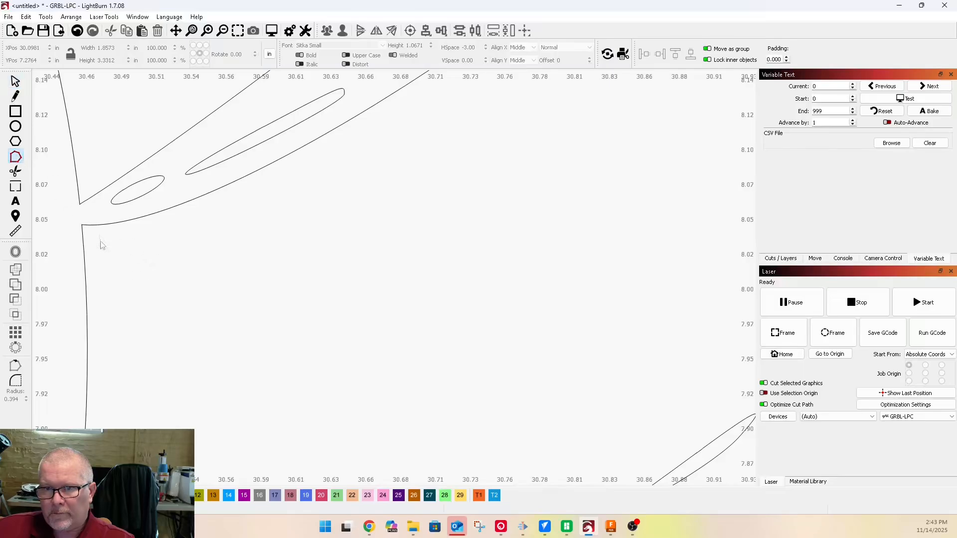
left_click(142, 217)
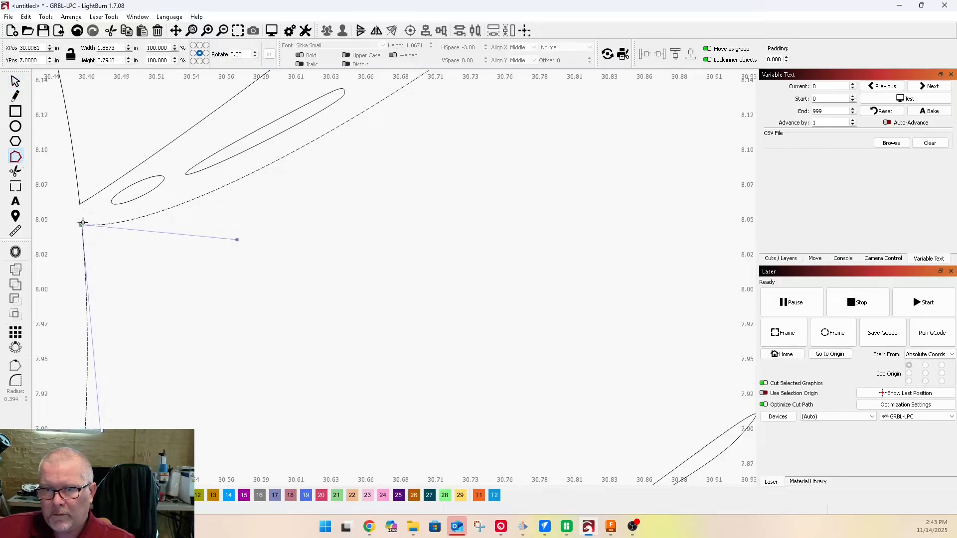
left_click_drag(83, 224, 107, 226)
left_click_drag(106, 228, 110, 264)
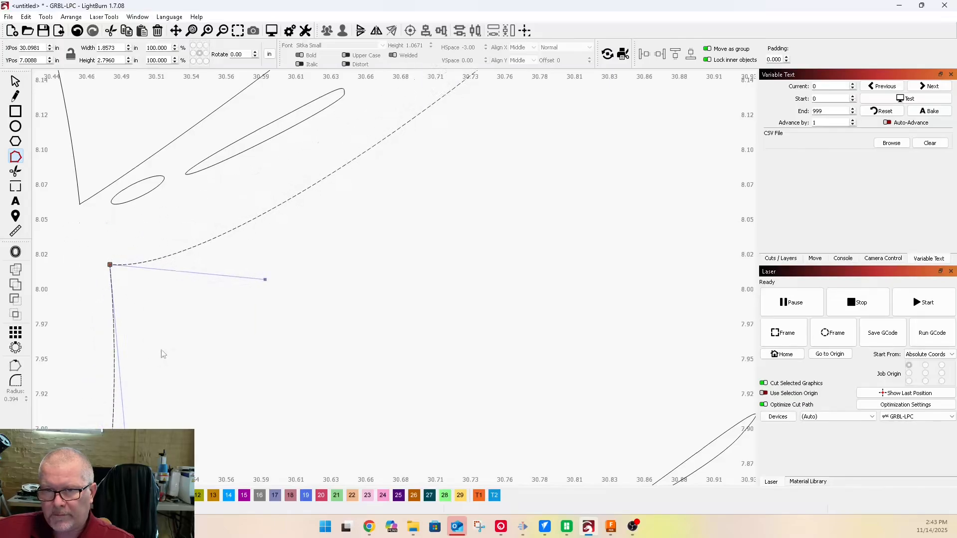
left_click_drag(265, 279, 100, 258)
scroll(113, 304, "down", 5)
scroll(108, 334, "up", 4)
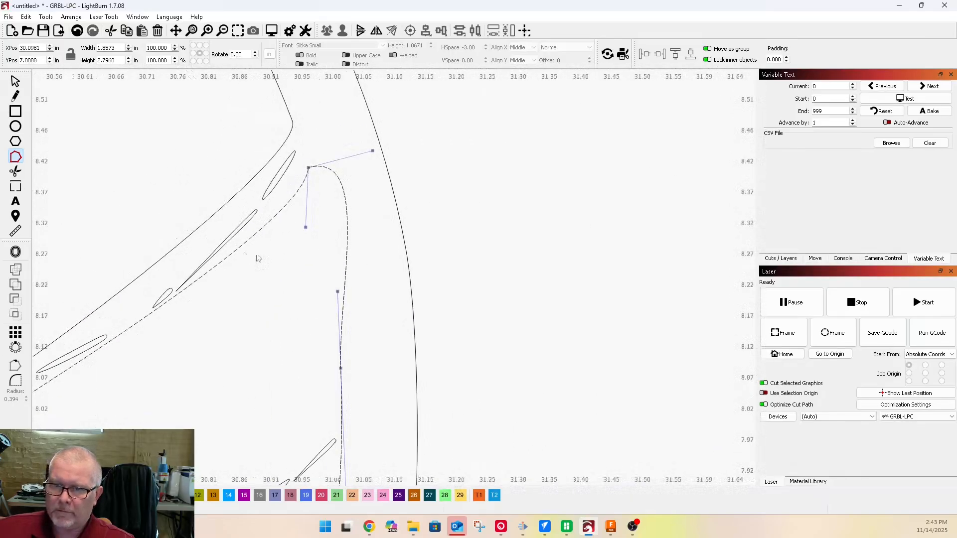
Adjust the lower inner corner of the panel above the stripe to refine the stripe's upper line
scroll(246, 299, "up", 5)
left_click(286, 282)
mouse_move(289, 274)
left_mouse_down()
mouse_move(273, 306)
mouse_move(288, 273)
mouse_move(257, 288)
mouse_move(288, 269)
left_mouse_up()
scroll(282, 264, "down", 6)
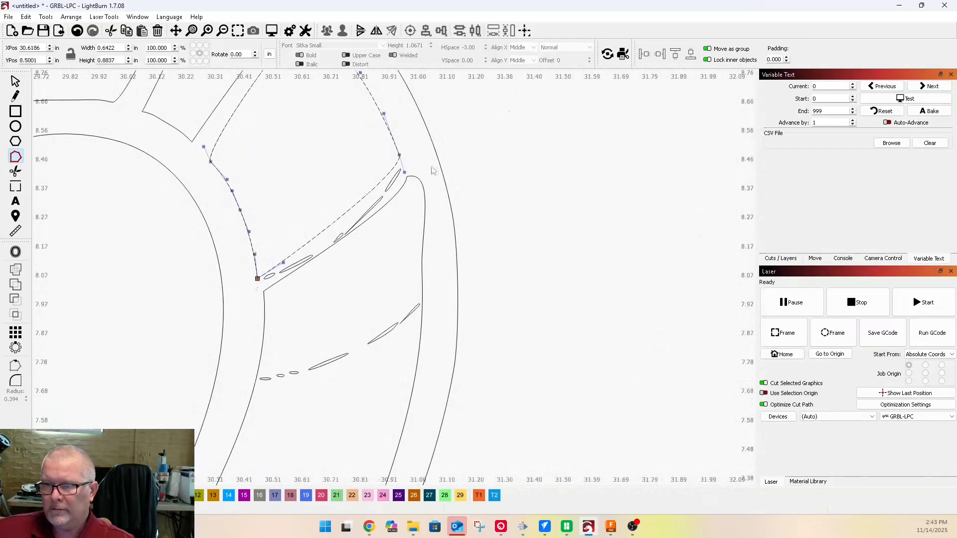
Reshape the lower panel's upper outer corner by pulling its curve handle downward and moving the corner node slightly down
left_click(425, 181)
scroll(424, 180, "up", 2)
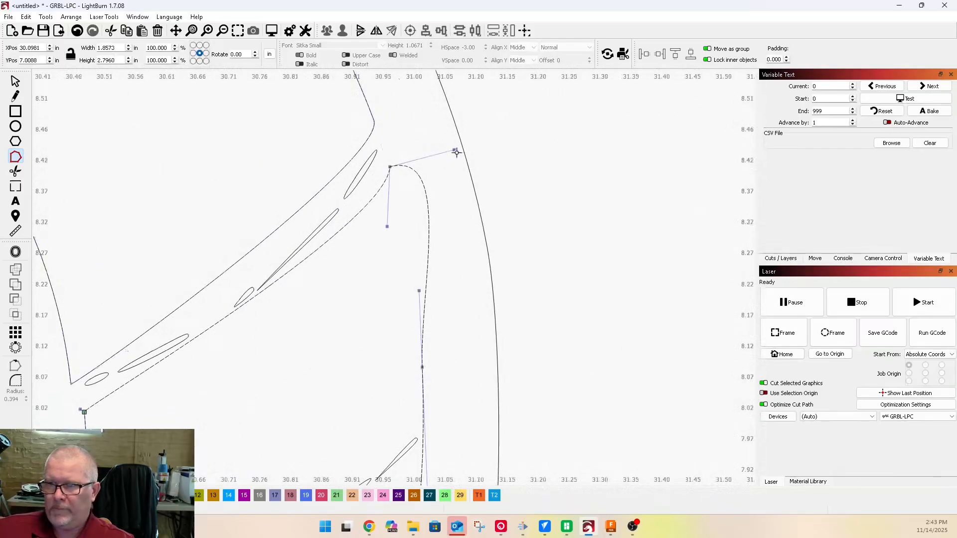
left_click_drag(454, 150, 433, 207)
left_click_drag(390, 168, 394, 184)
Pull in the curve handle below the fourth stripe's outer end and bend the stripe's lower line down along the dashes
scroll(285, 186, "down", 2)
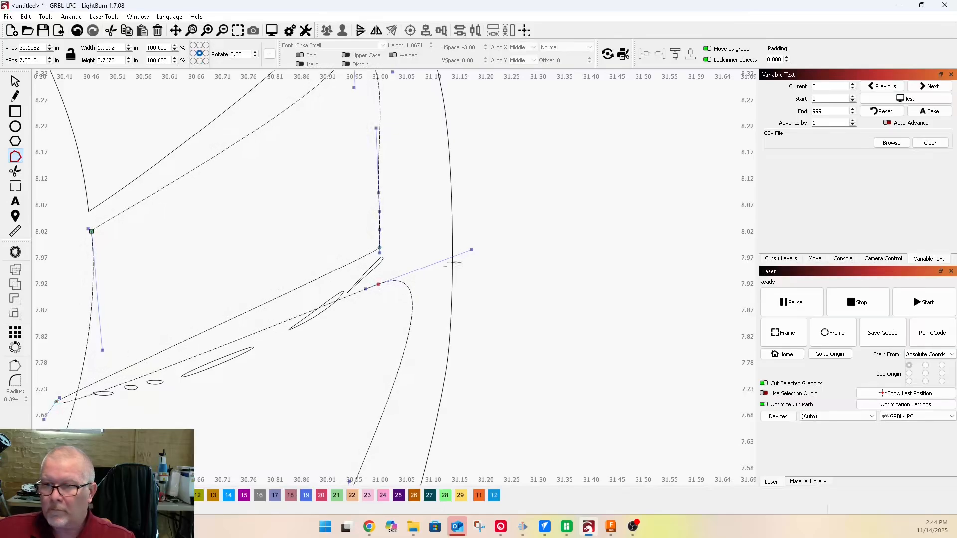
left_click_drag(471, 249, 398, 300)
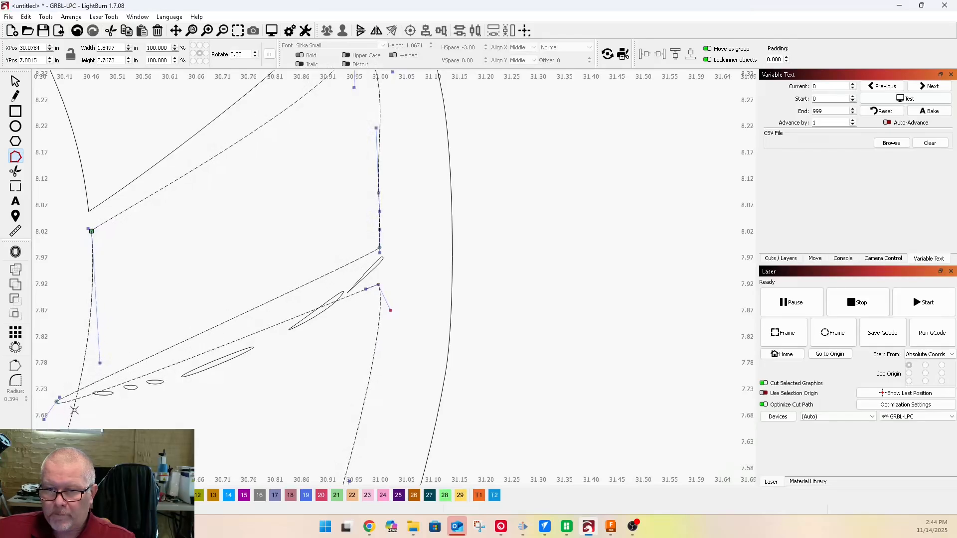
key("ctrl+z")
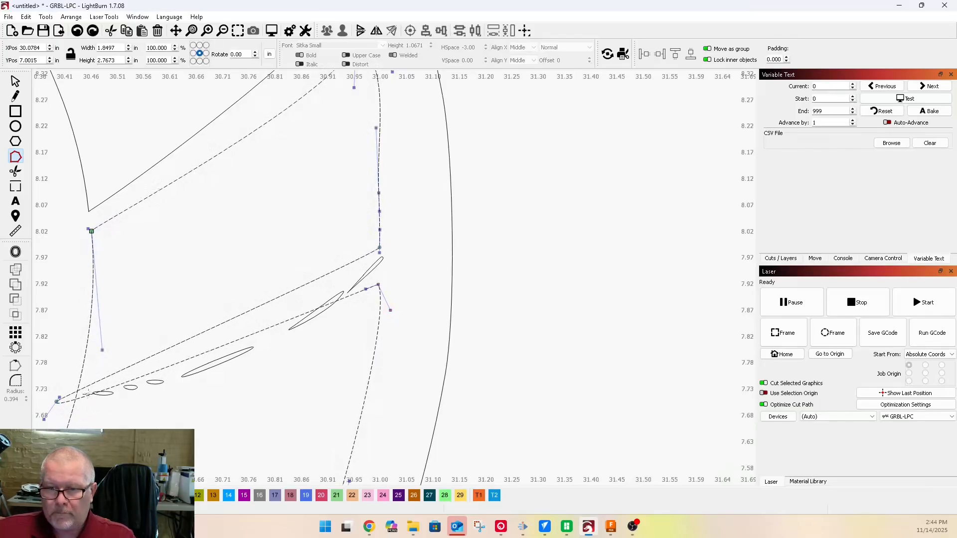
left_click_drag(44, 420, 45, 447)
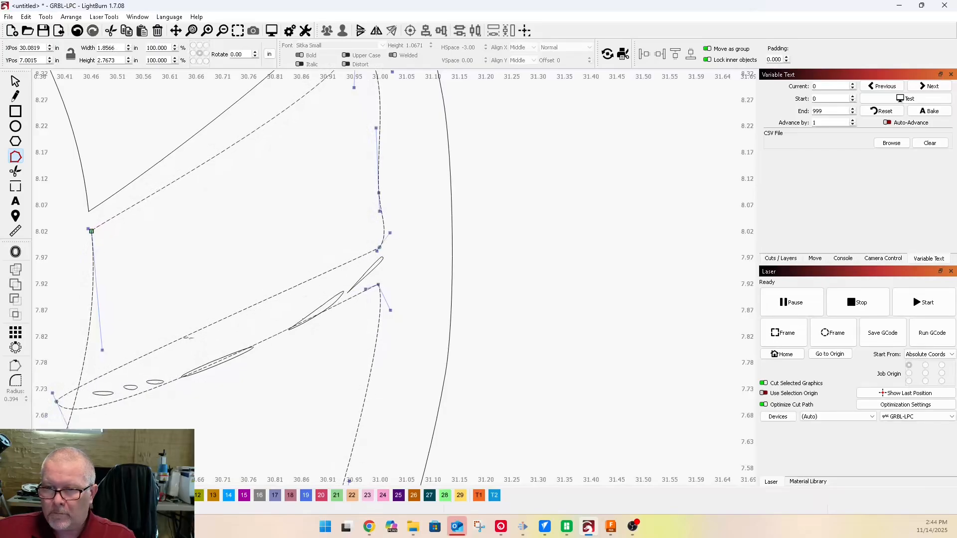
Bend the fourth stripe's upper line to follow the lower line, curving it at the outer edge node
left_click(56, 402)
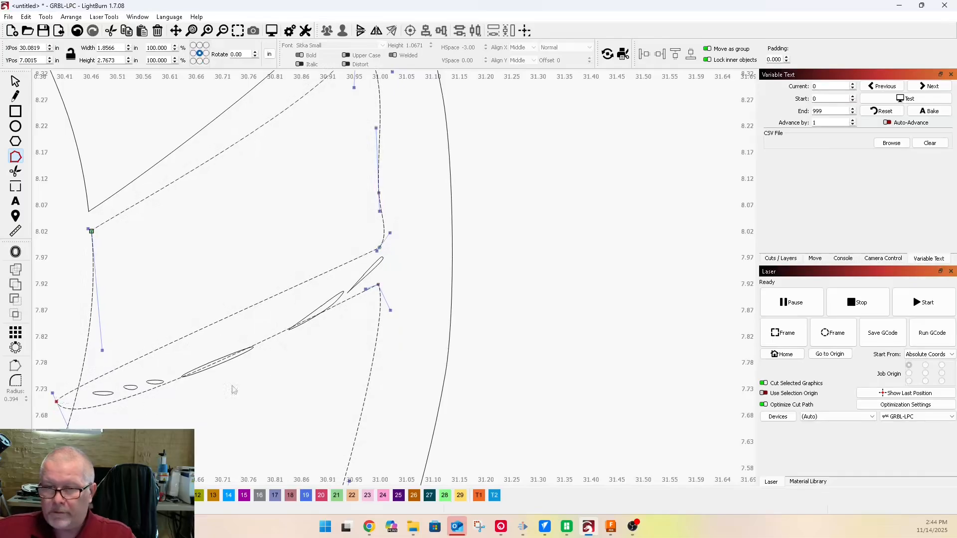
left_click_drag(256, 306, 257, 310)
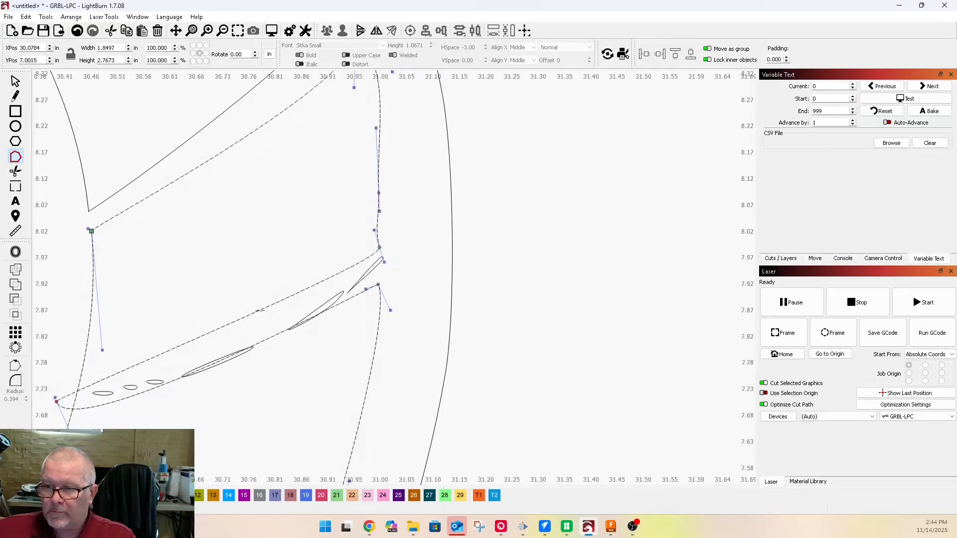
left_click(380, 247)
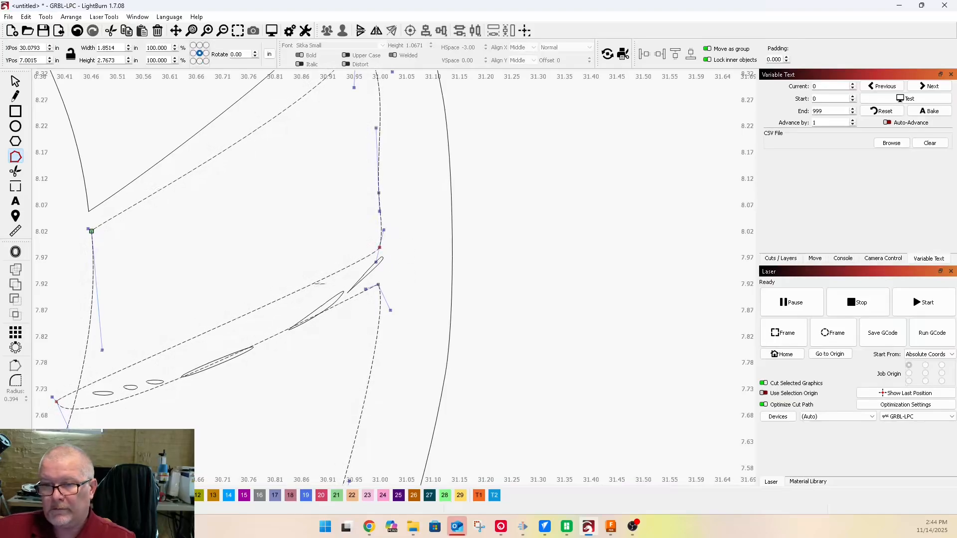
left_click(248, 316)
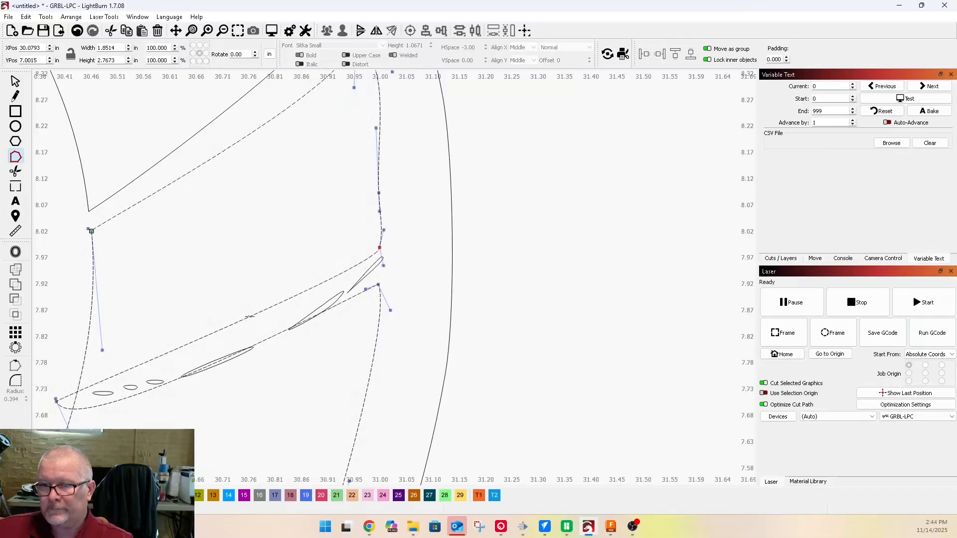
Trim the fourth stripe's overlap at the handle's inner edge and delete the leftover dash shapes along that stripe
left_click(15, 171)
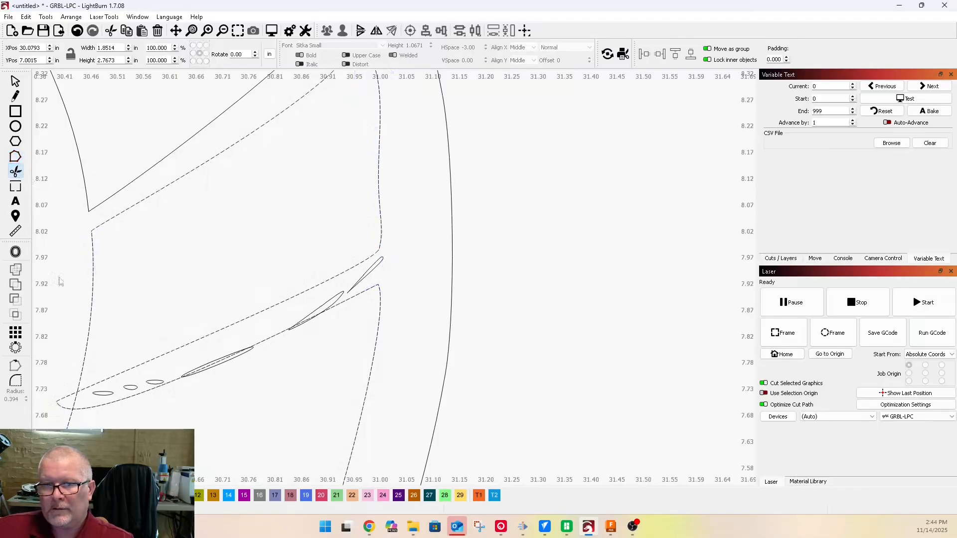
left_click(63, 400)
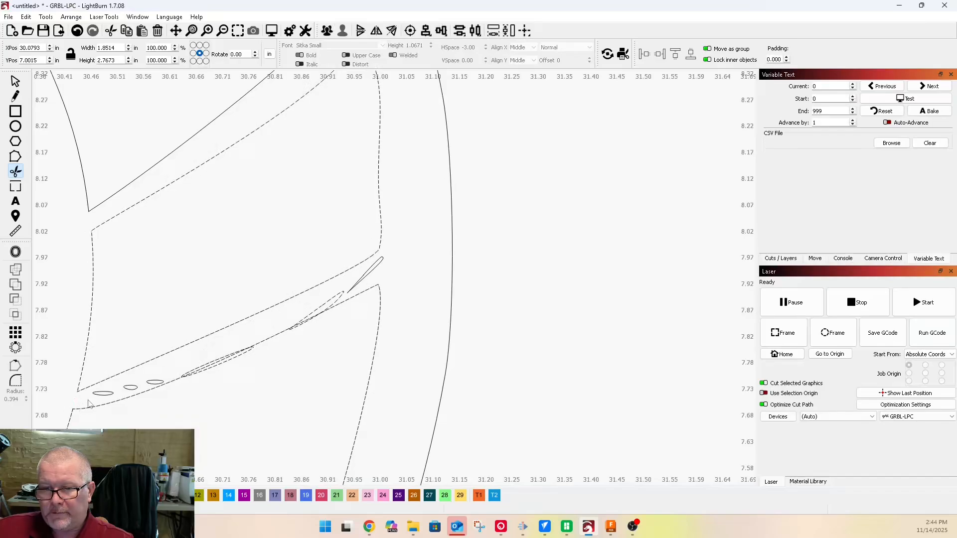
left_click(16, 82)
scroll(120, 182, "down", 4)
left_click_drag(70, 221, 270, 276)
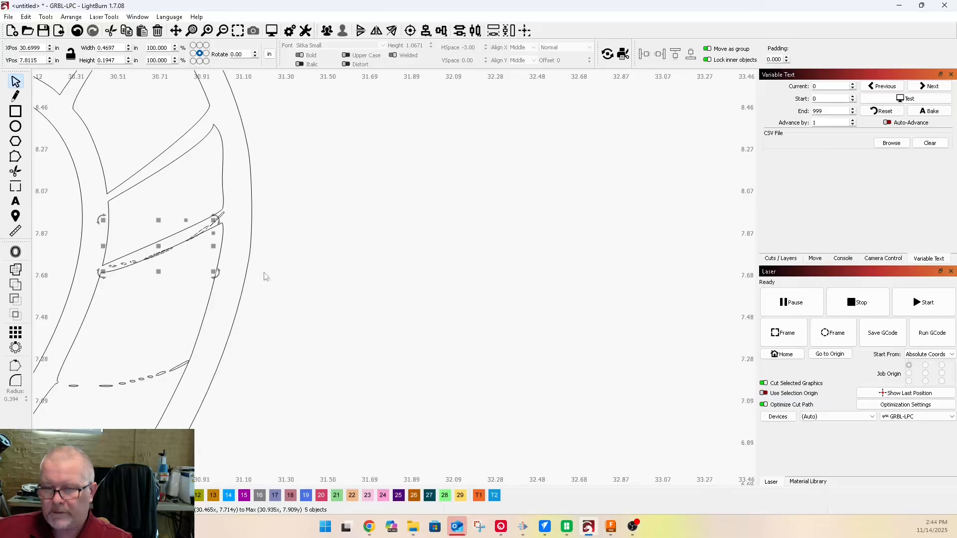
key("Delete")
scroll(132, 263, "up", 3)
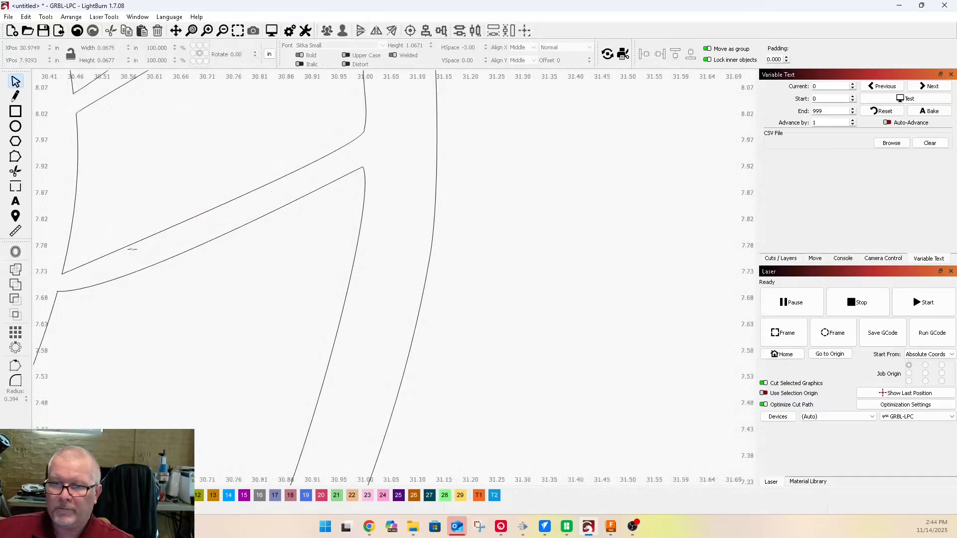
Move the lower inner corner node of the panel above the fourth stripe slightly up to widen the gap
left_click(132, 247)
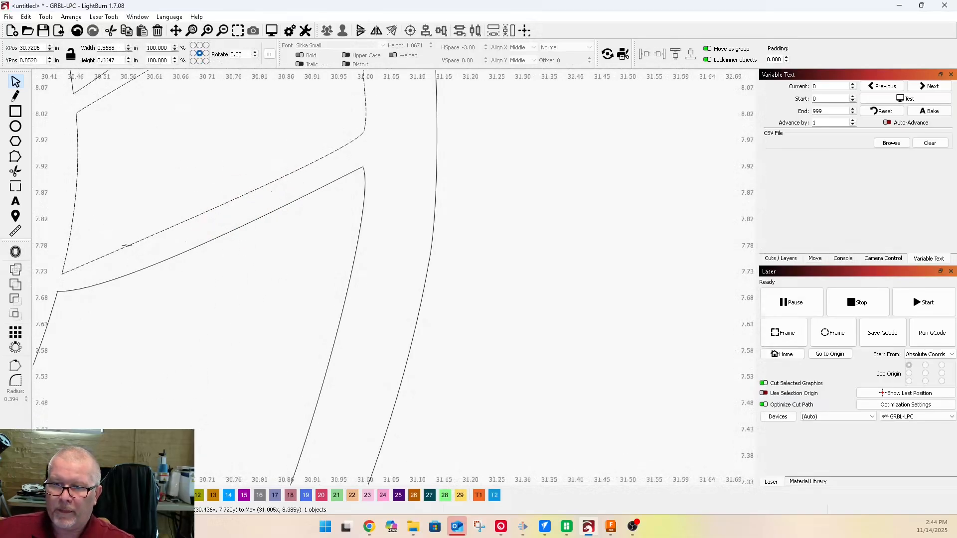
left_click(15, 157)
left_click_drag(62, 274, 67, 261)
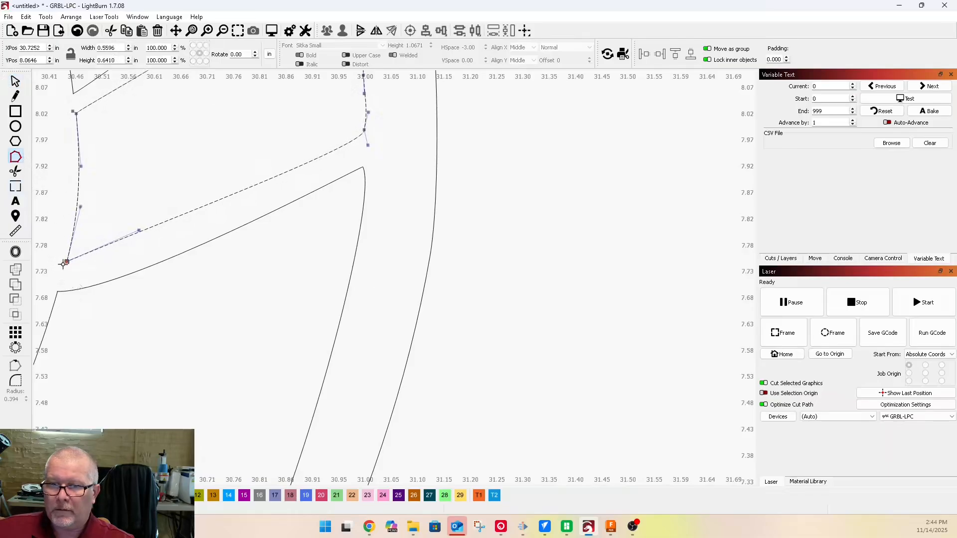
scroll(217, 234, "down", 3)
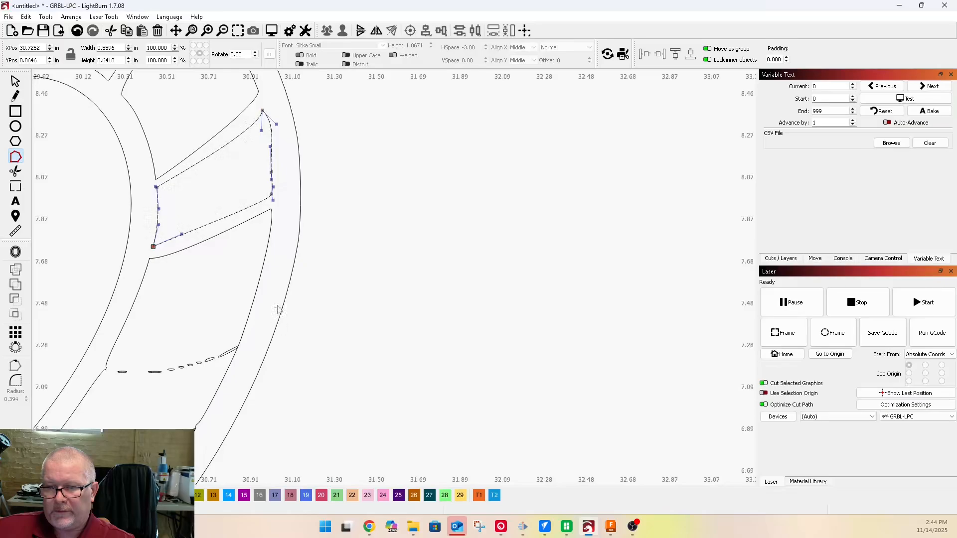
scroll(217, 324, "down", 2)
Raise the same panel's upper outer corner node slightly and push the node on its outer edge outward
scroll(271, 153, "up", 3)
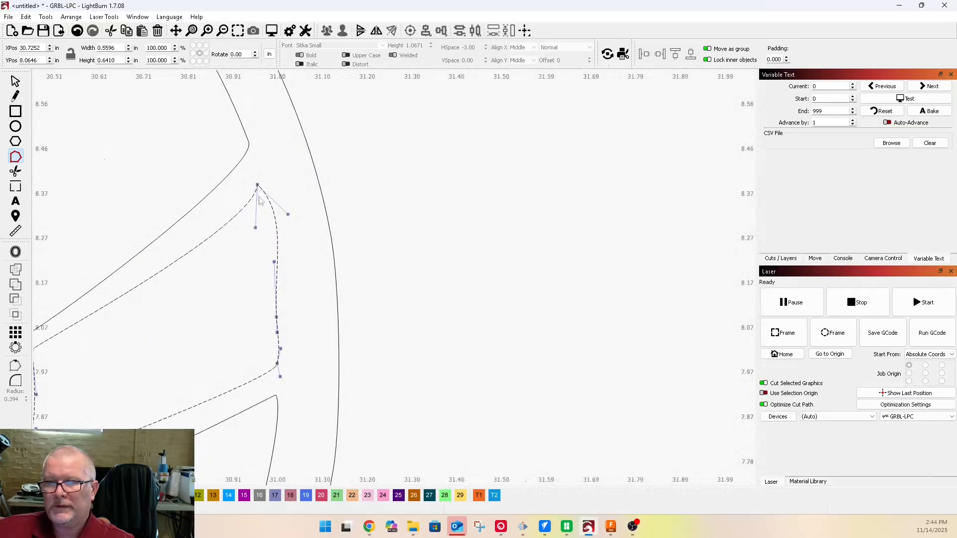
left_click_drag(257, 185, 256, 173)
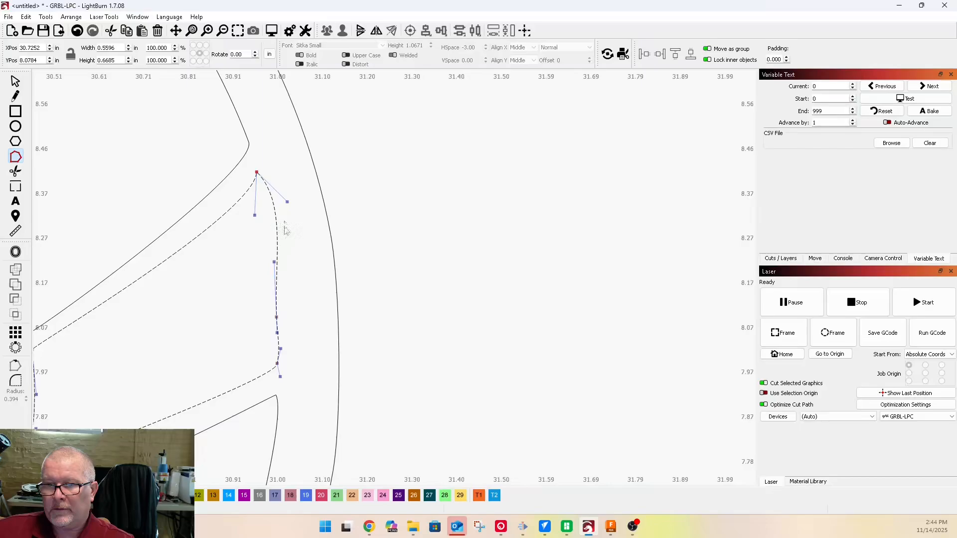
left_click_drag(274, 263, 282, 263)
left_click(277, 317)
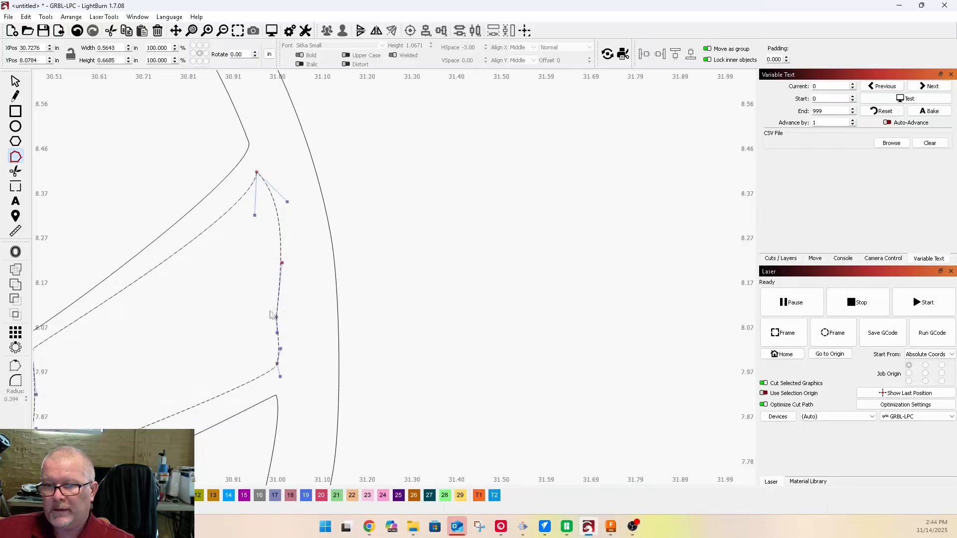
scroll(311, 325, "down", 6)
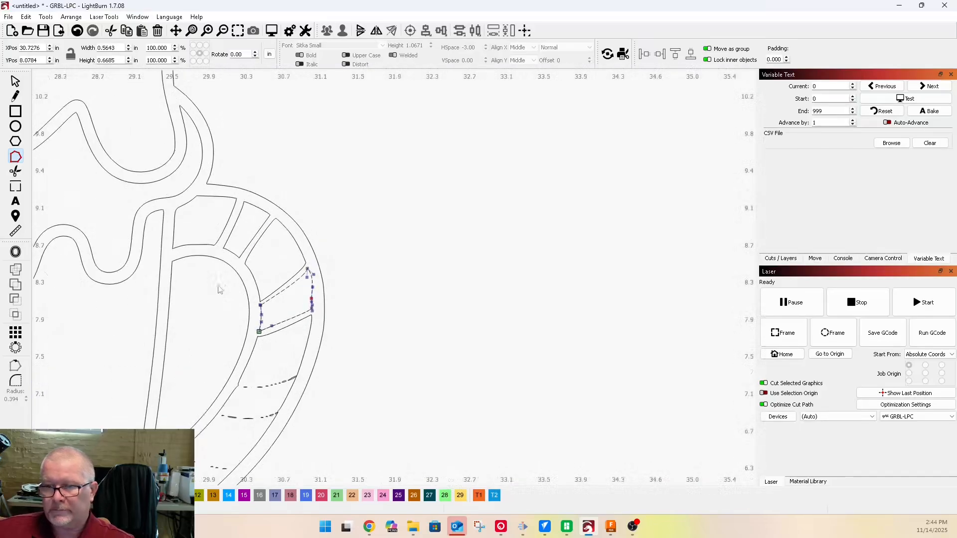
Pull the node at the fifth stripe's inner end across past the outer edge and bend the lower line along the dashes
scroll(184, 305, "up", 4)
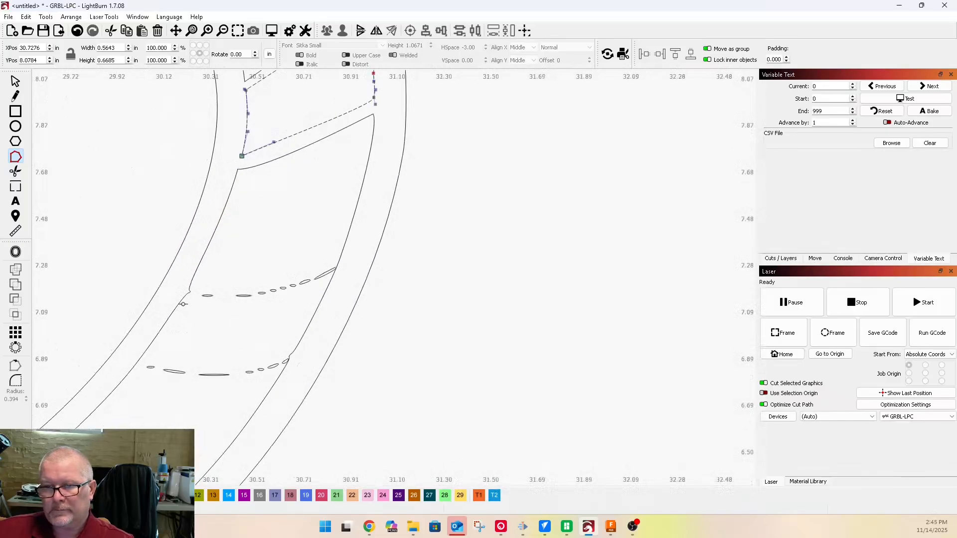
left_click(185, 298)
scroll(188, 292, "up", 5)
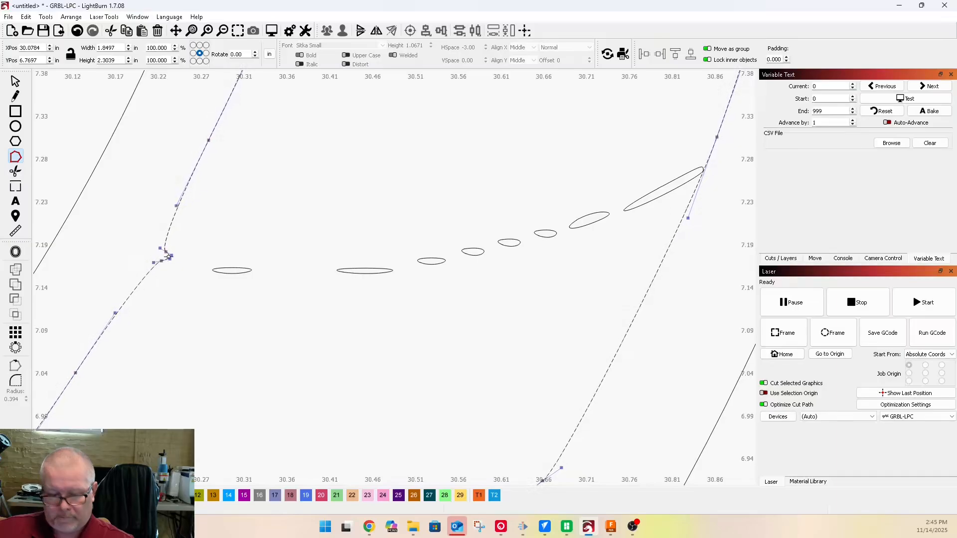
left_click_drag(169, 257, 472, 243)
scroll(329, 268, "down", 4)
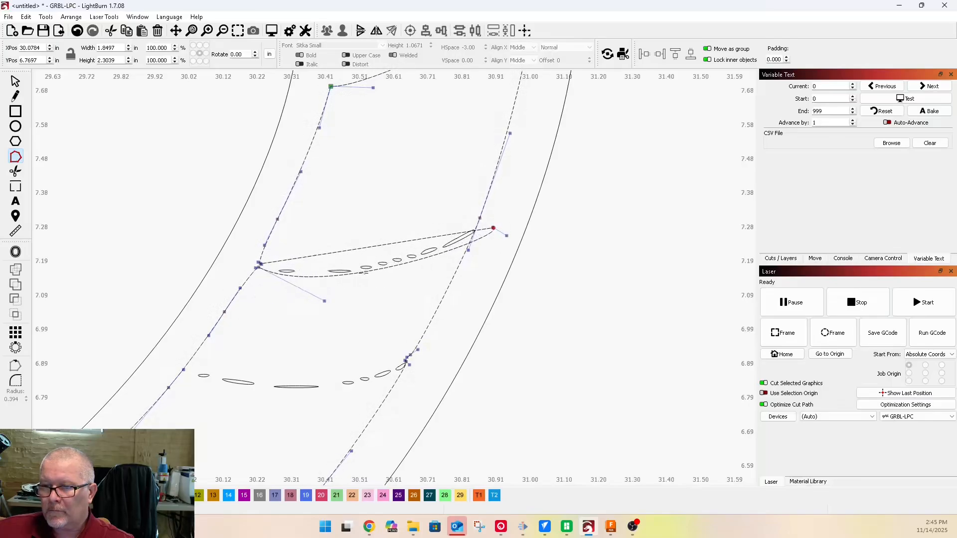
left_click_drag(360, 273, 357, 273)
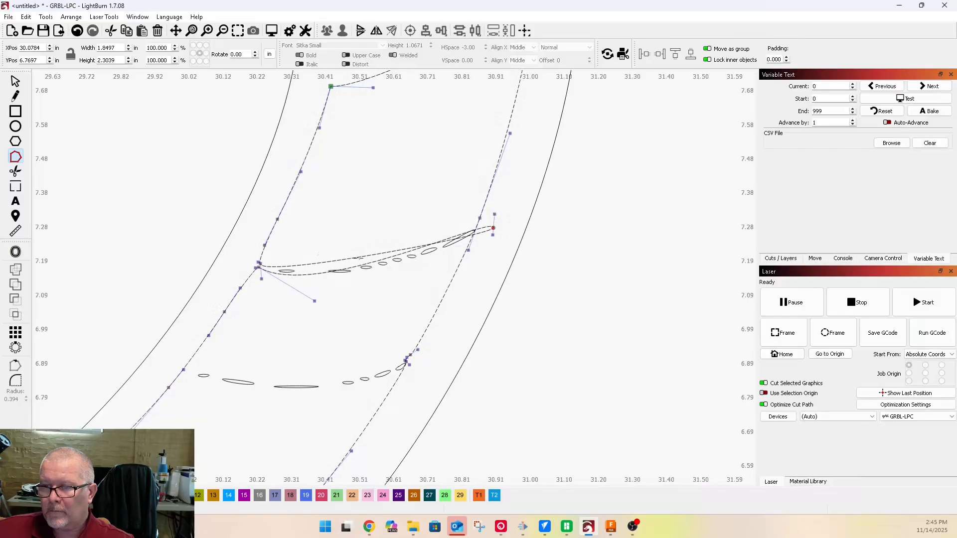
Select the nodes at the fifth stripe's outer tip and adjust the tip's curve handle
left_click_drag(166, 203, 508, 313)
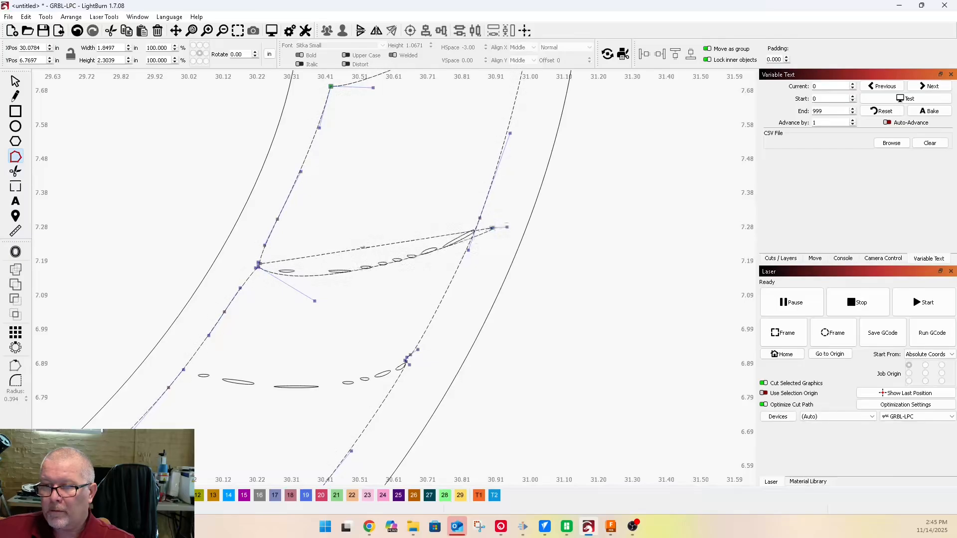
left_click_drag(443, 183, 548, 279)
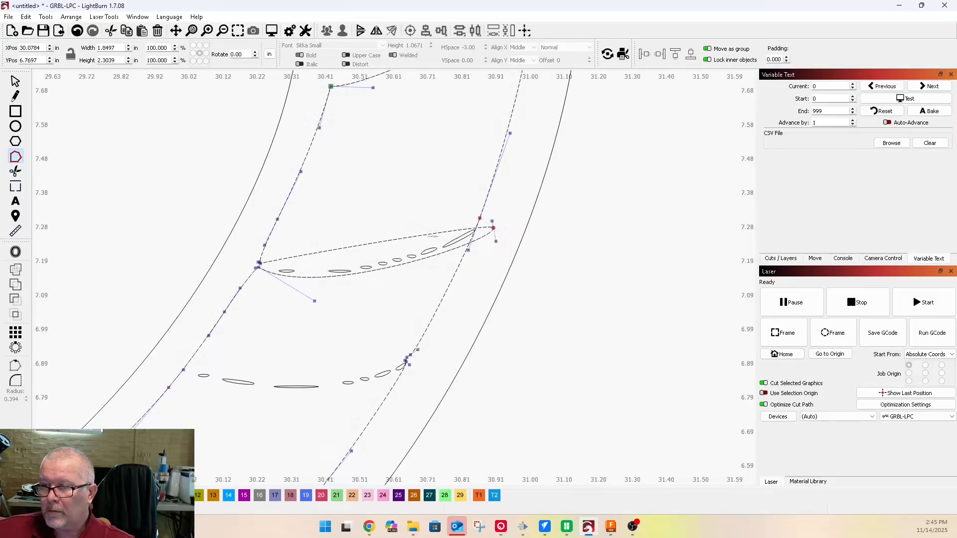
left_click_drag(492, 221, 491, 234)
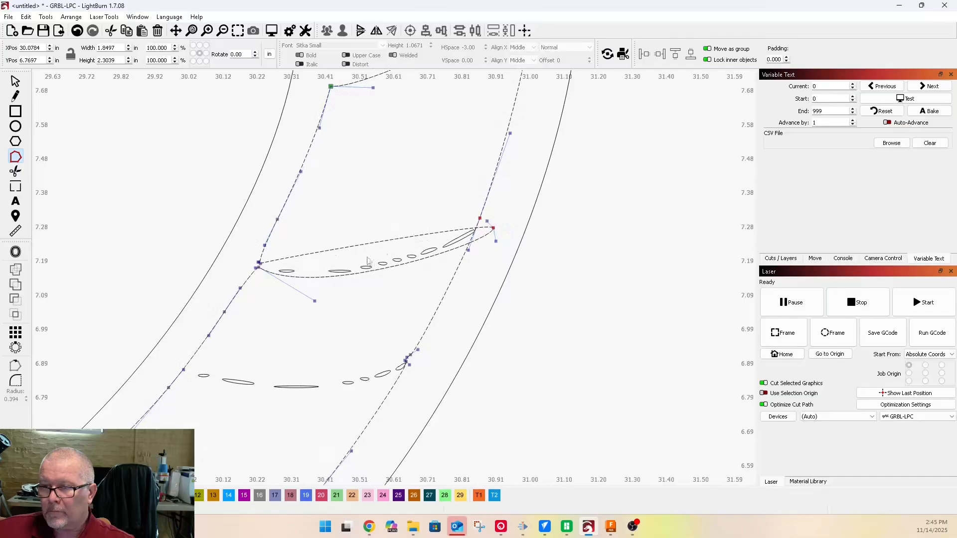
Raise the fifth stripe's upper inner node along the handle's inner edge and bend the upper line to follow the lower one
scroll(319, 258, "up", 5)
left_click_drag(143, 254, 154, 233)
scroll(328, 221, "down", 3)
scroll(365, 211, "down", 1)
left_click_drag(365, 211, 363, 237)
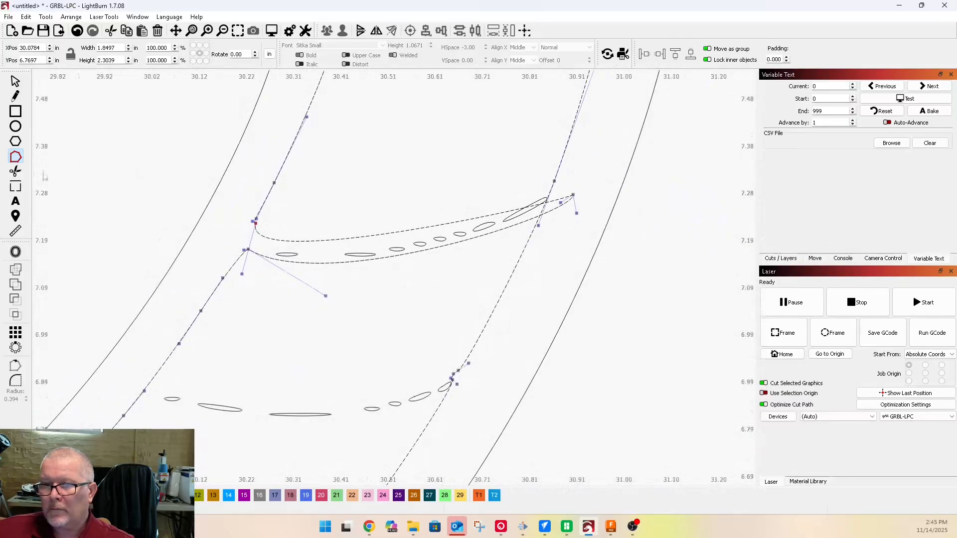
Trim the fifth stripe's tip and the leftover panel edge between its two lines at the handle's outer edge
left_click(16, 171)
scroll(566, 212, "up", 5)
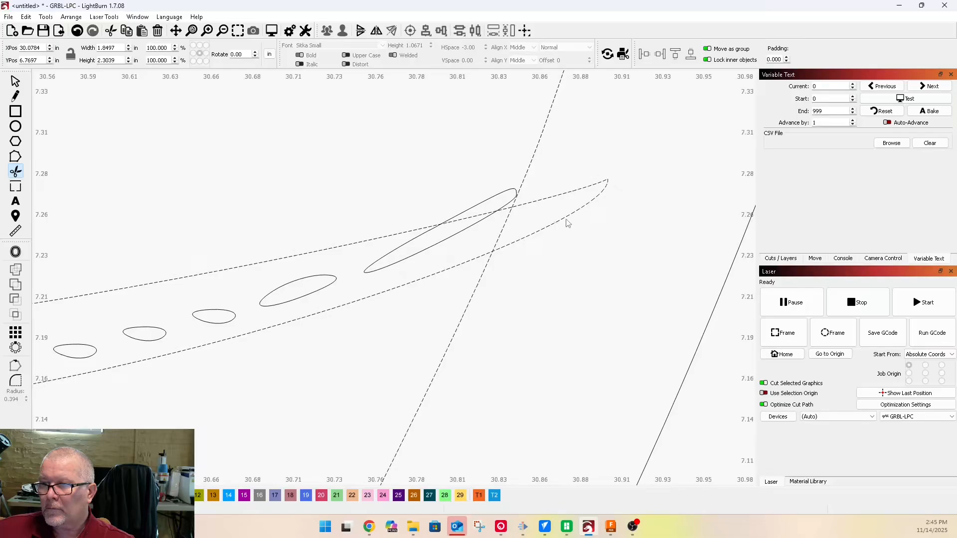
left_click(567, 223)
left_click(508, 226)
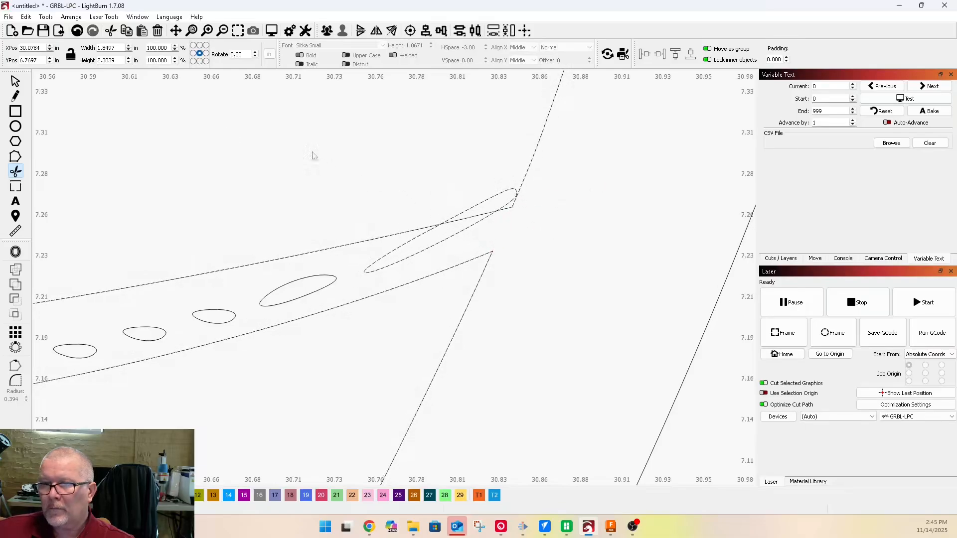
key("Escape")
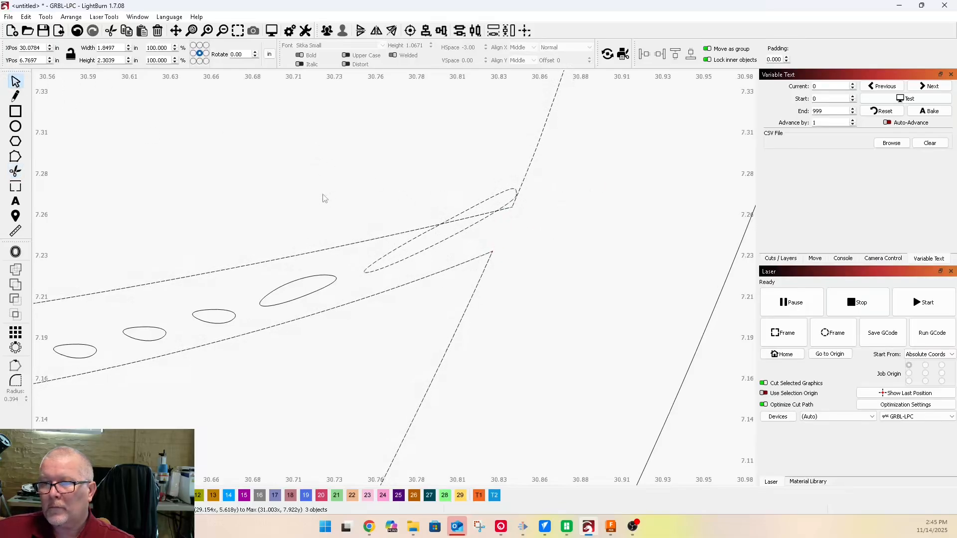
Adjust the panel corners at the fifth stripe's outer end to widen the gap, and delete the extra node on the edge above
left_click(16, 157)
mouse_move(497, 252)
left_mouse_down()
mouse_move(530, 260)
mouse_move(493, 250)
mouse_move(489, 262)
left_mouse_up()
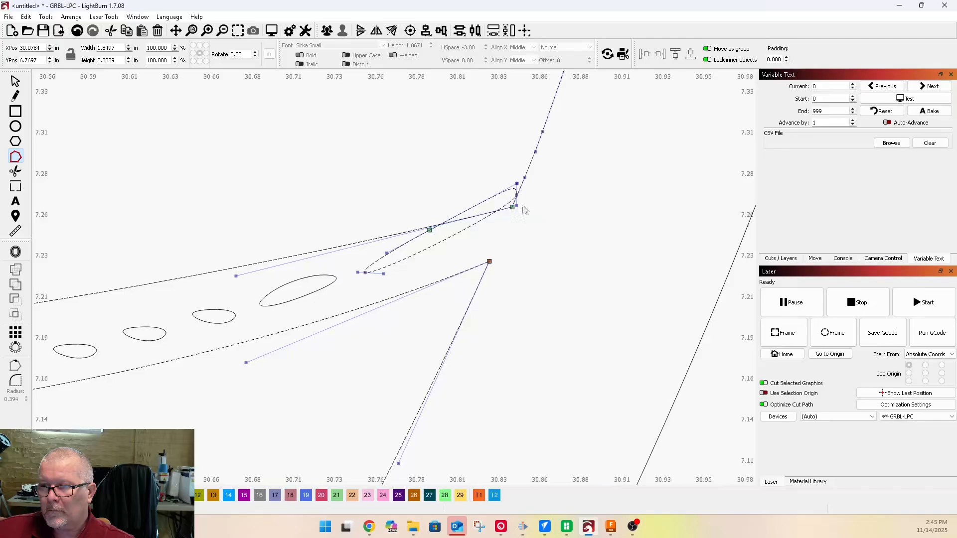
scroll(516, 205, "down", 3)
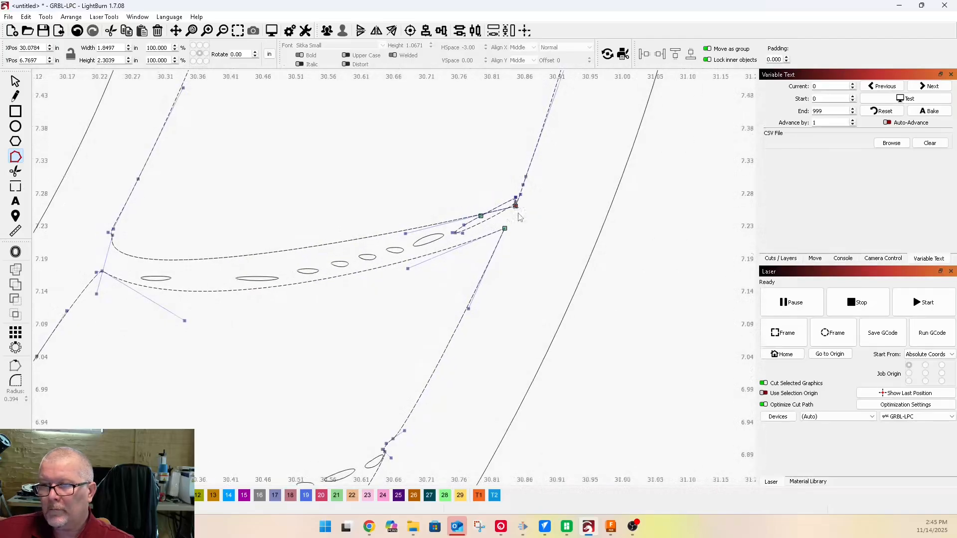
key("Delete")
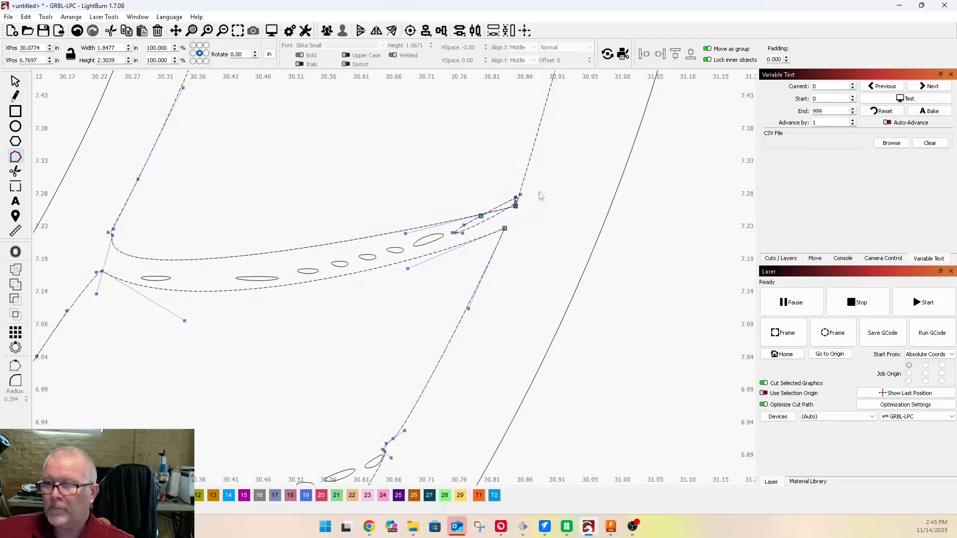
left_click(518, 204)
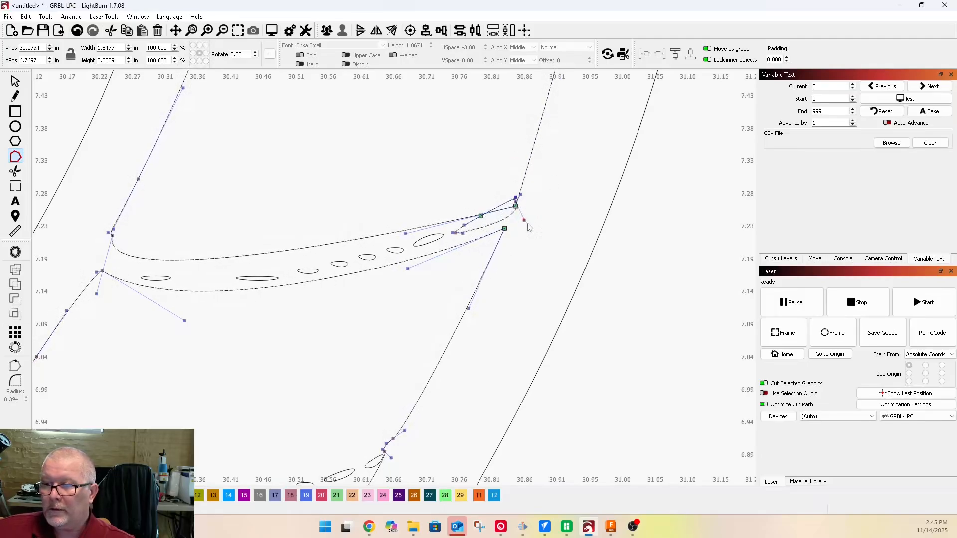
scroll(520, 197, "up", 5)
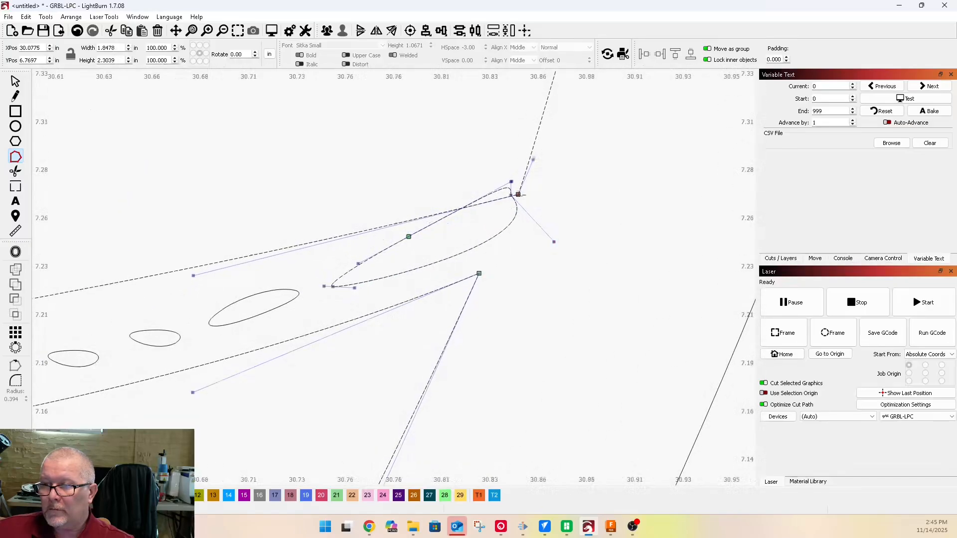
scroll(508, 204, "down", 5)
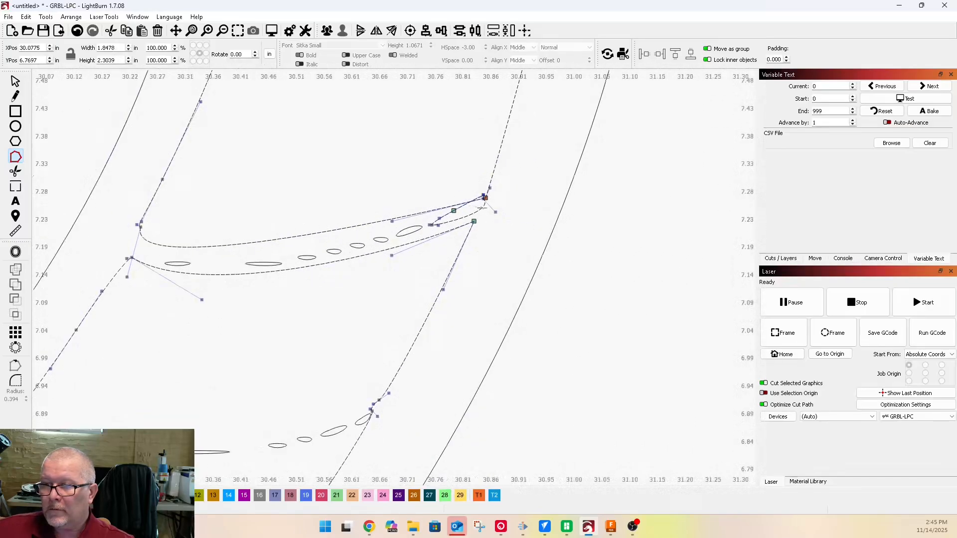
Delete all the leftover dash shapes inside the fifth stripe
left_click(15, 81)
scroll(157, 154, "down", 3)
left_click_drag(156, 152, 364, 257)
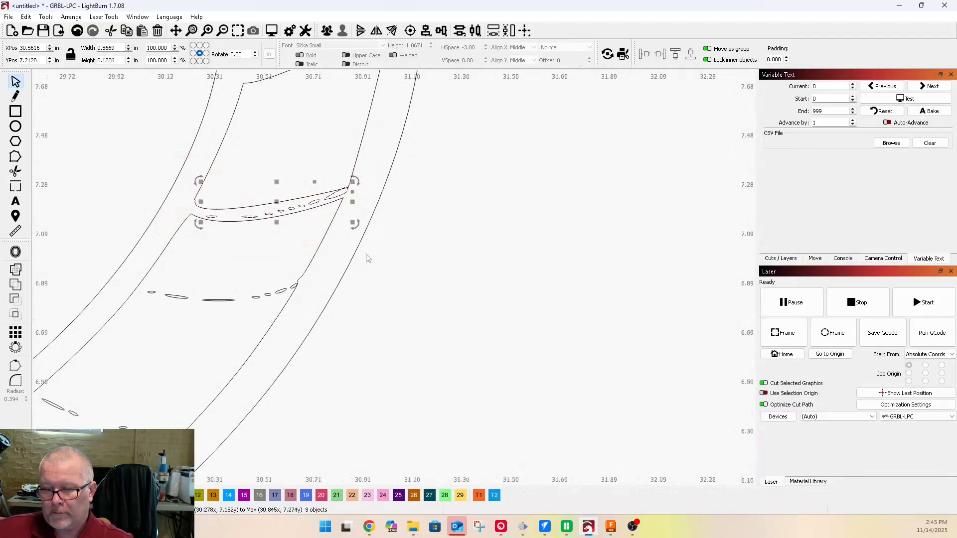
scroll(282, 212, "down", 3)
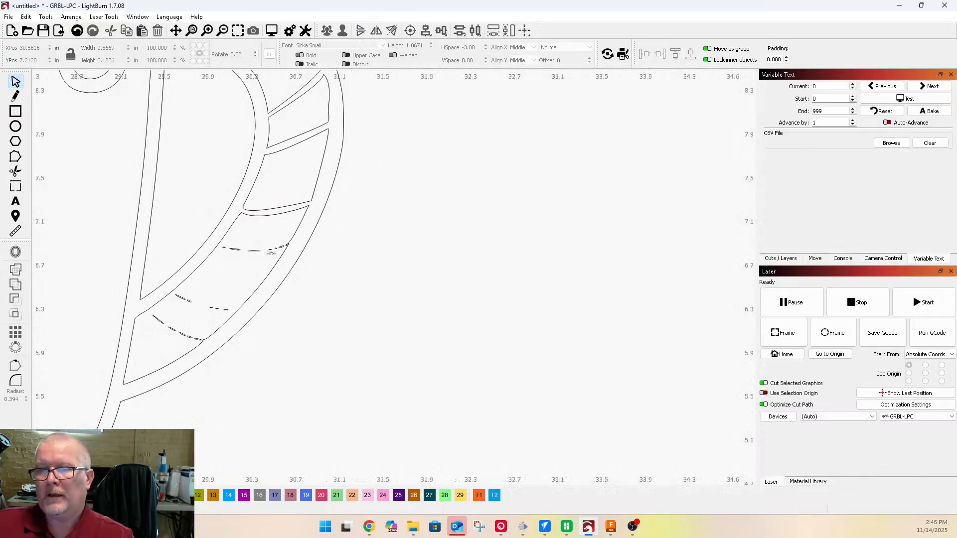
Add a text object with the person's first name beside the gingerbread figures, in bold welded Sitka Small
scroll(294, 376, "down", 3)
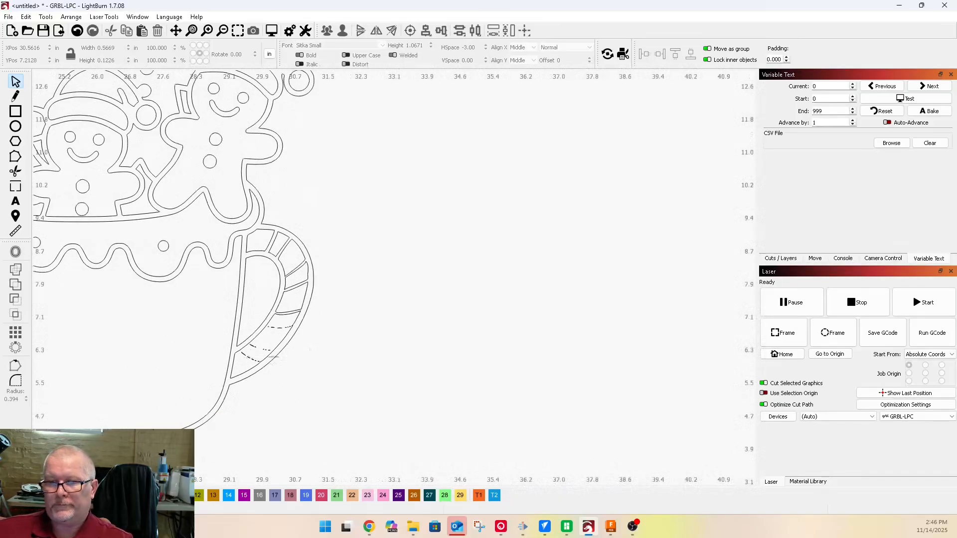
scroll(327, 367, "down", 3)
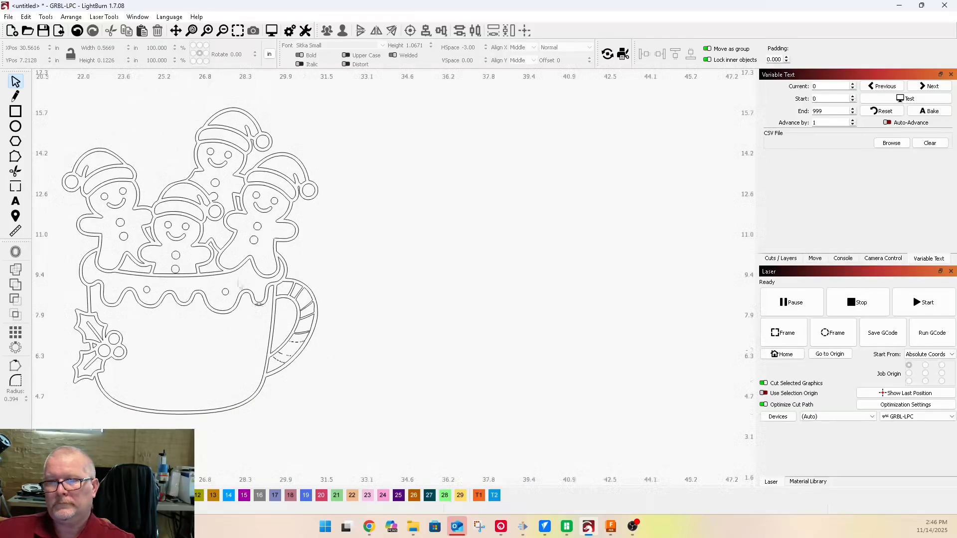
scroll(232, 214, "up", 3)
left_click(15, 201)
left_click(470, 226)
type("Cha")
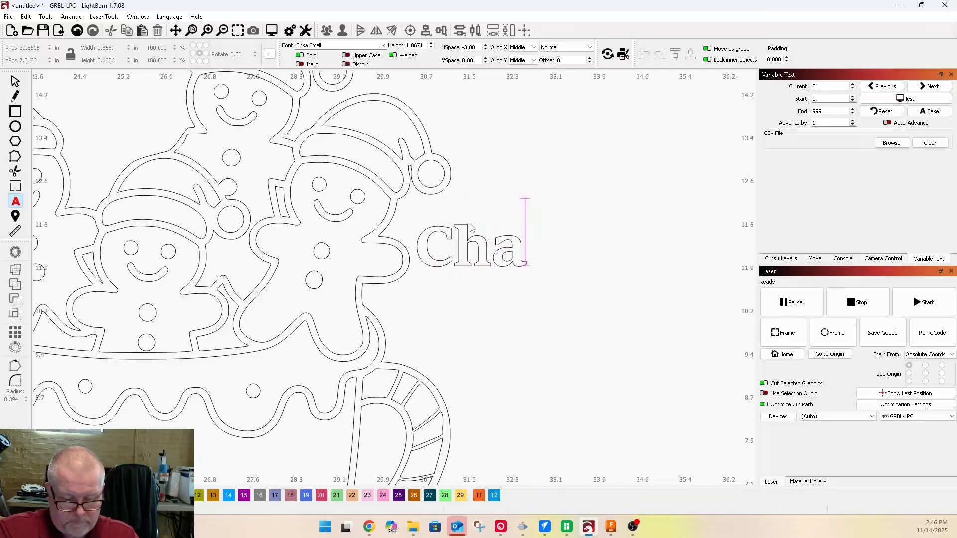
type("ndra")
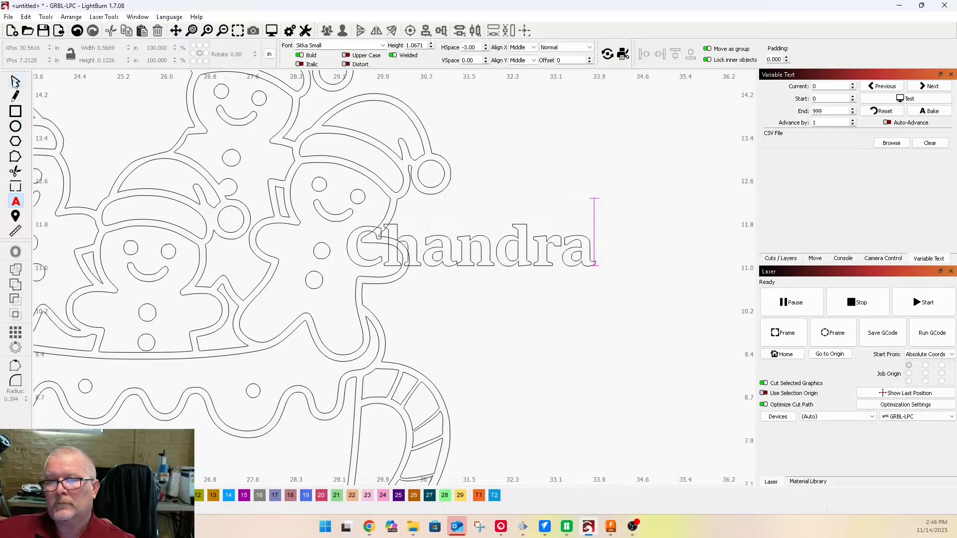
Shrink the name to about 2.18 in wide and place it over the front gingerbread figure's hat band
left_click(15, 81)
left_click_drag(599, 274, 464, 251)
left_click_drag(405, 234, 156, 208)
Bend the name into an arch that follows the curve of the hat band
scroll(156, 207, "up", 5)
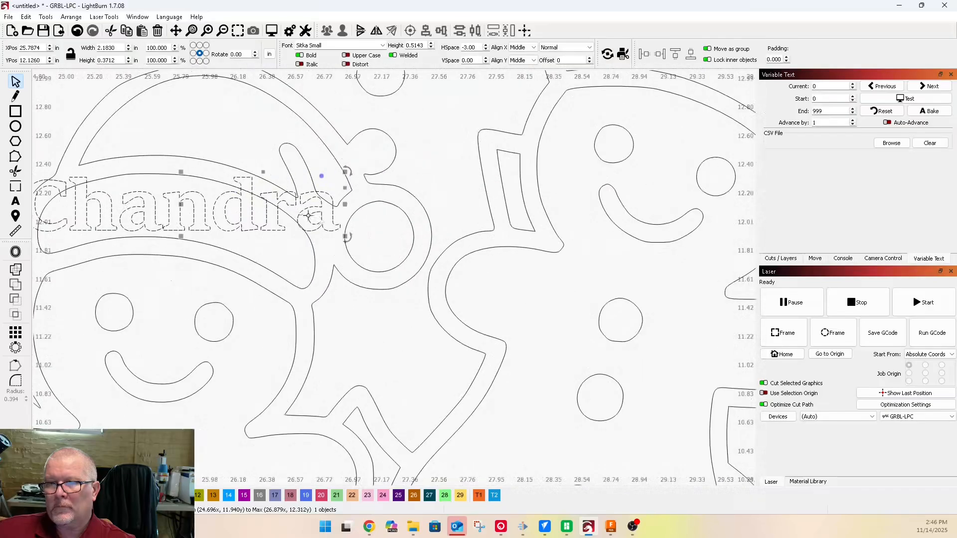
scroll(156, 207, "down", 4)
scroll(222, 213, "up", 3)
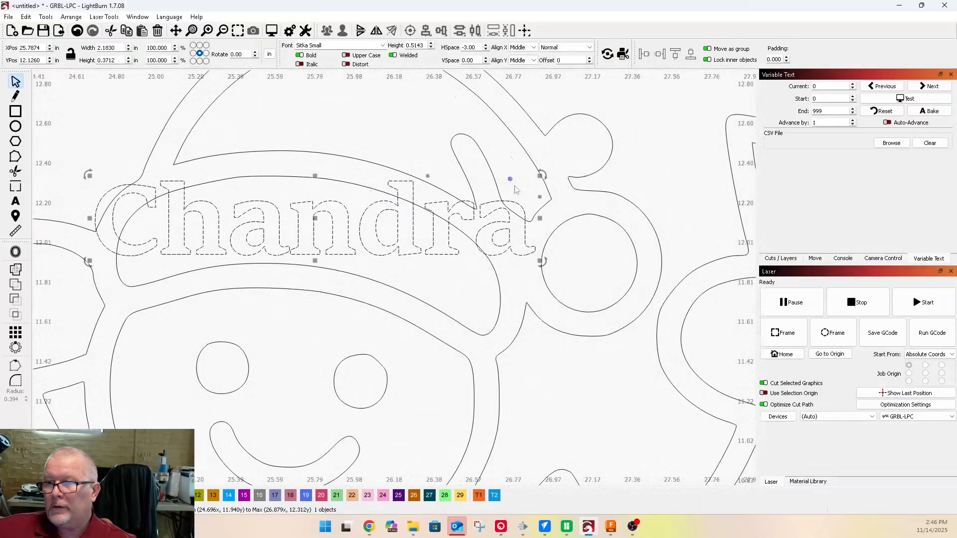
left_click_drag(509, 179, 500, 229)
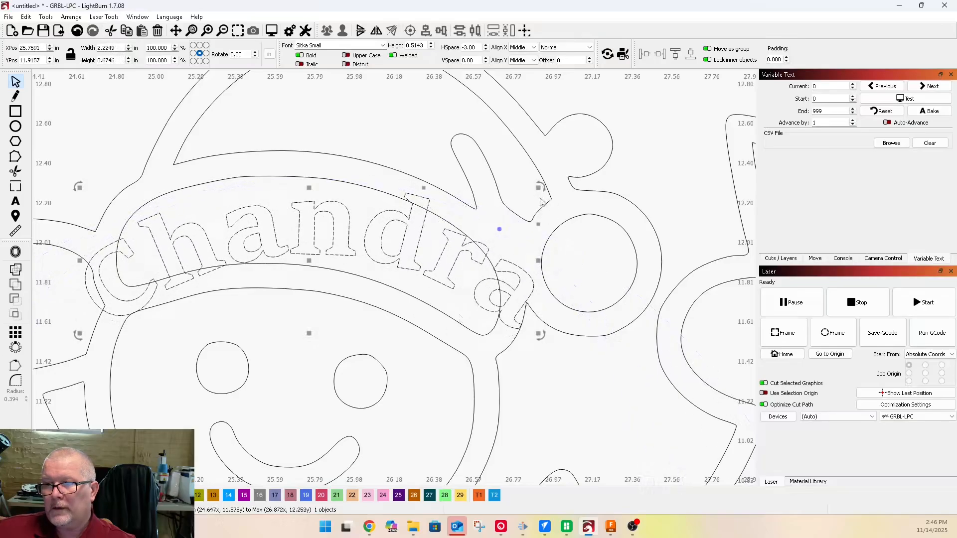
Shrink the arched name to about 1.79 in wide and flatten its bend slightly to fit inside the hat band
left_click_drag(541, 188, 548, 222)
left_click_drag(539, 366, 496, 349)
left_click_drag(307, 277, 309, 262)
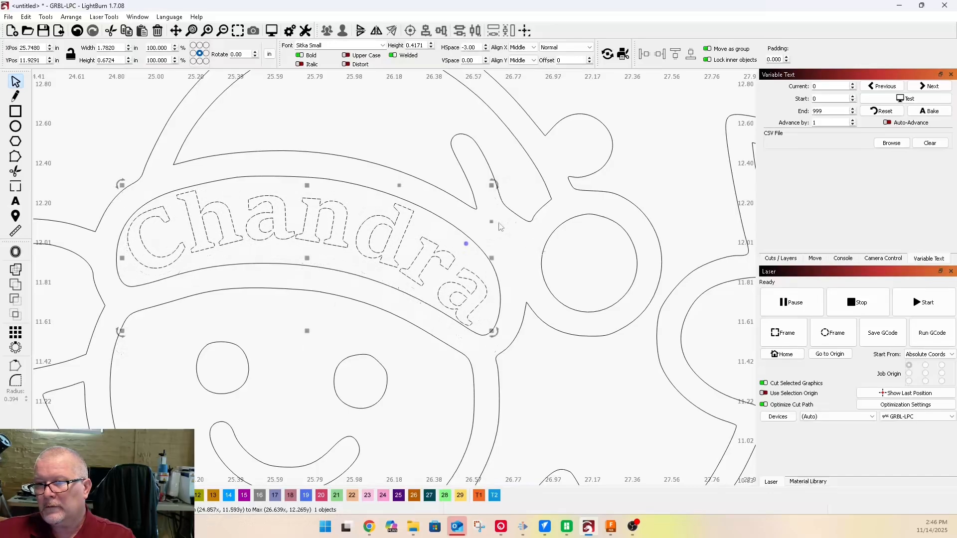
left_click_drag(466, 244, 475, 239)
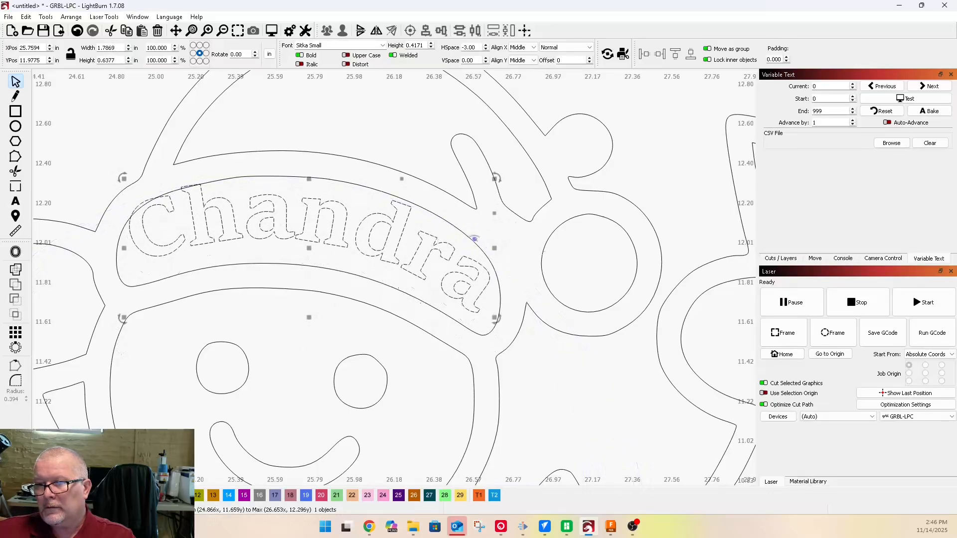
left_click_drag(311, 248, 311, 256)
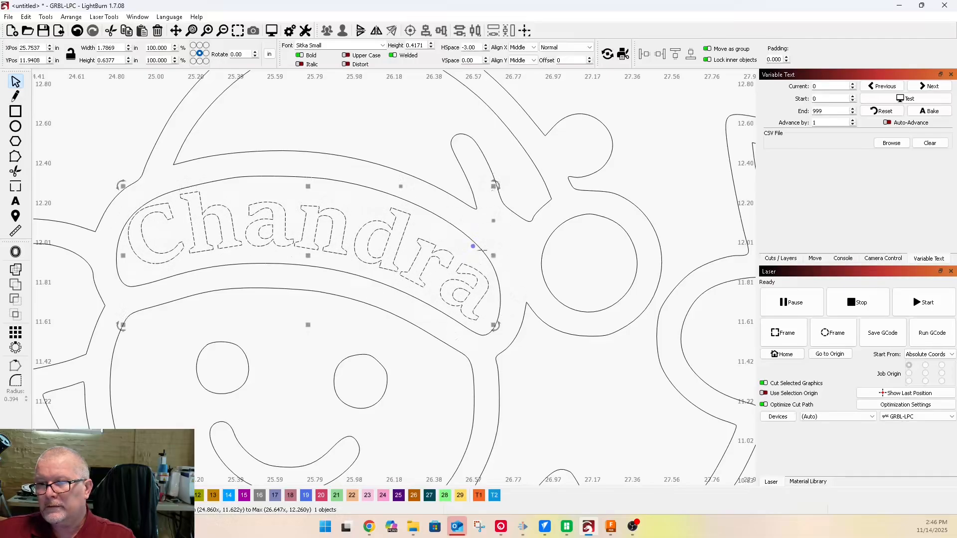
Reduce the name to about 1.55 in wide, adjusting its bend and position so it sits centred within the hat band
left_click_drag(491, 323, 471, 316)
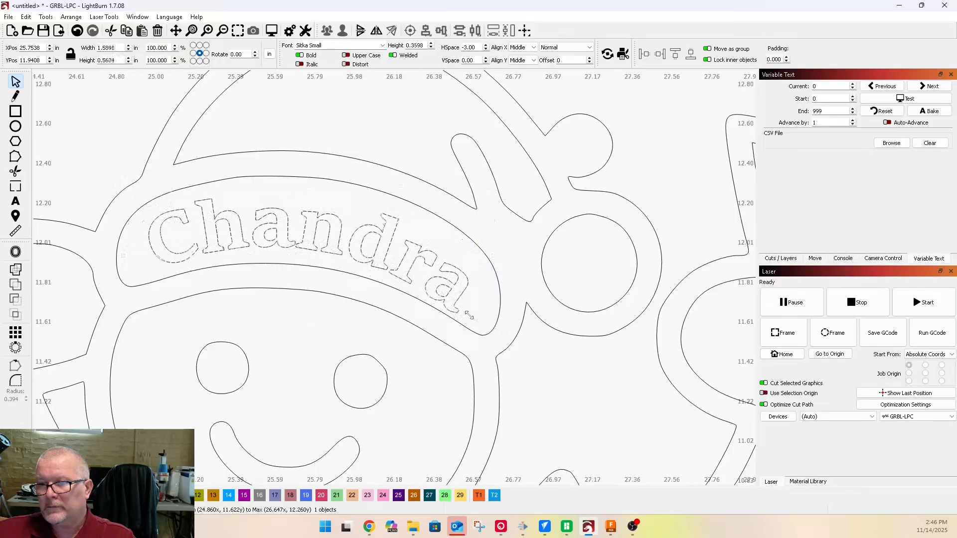
left_click_drag(307, 255, 308, 253)
left_click_drag(450, 243, 455, 239)
left_click_drag(311, 245, 317, 251)
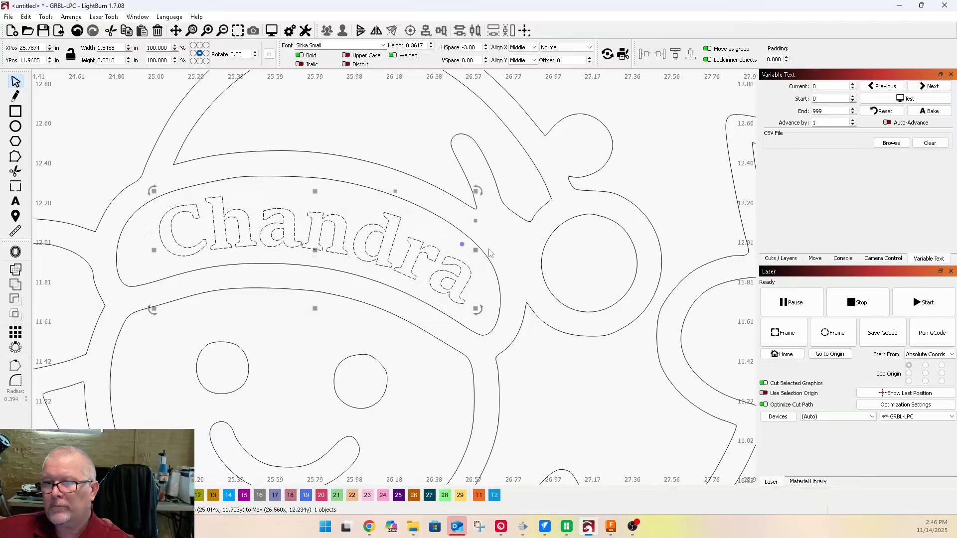
scroll(292, 254, "down", 3)
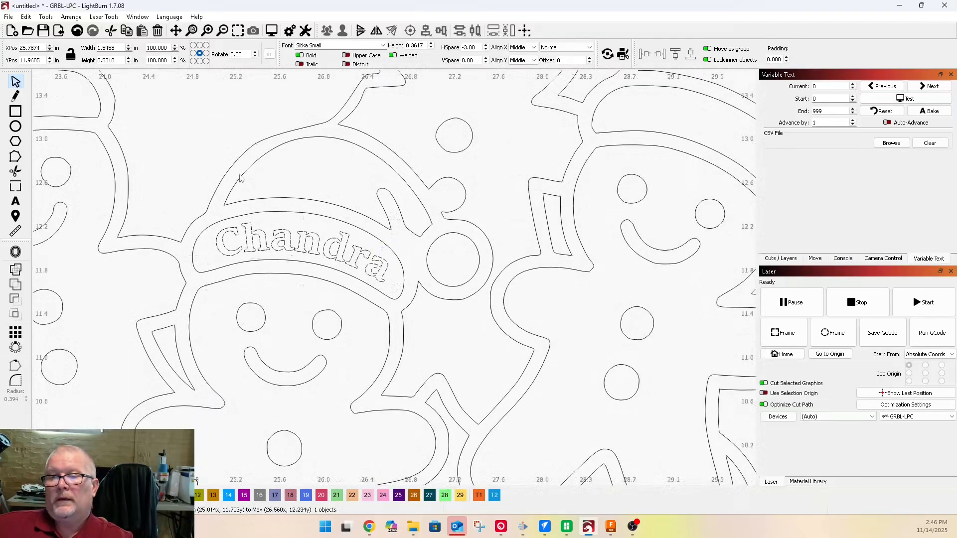
left_click(240, 174)
Move the complete gingerbread mug artwork onto the gridded work area
scroll(345, 242, "down", 3)
scroll(120, 180, "up", 3)
scroll(144, 258, "down", 3)
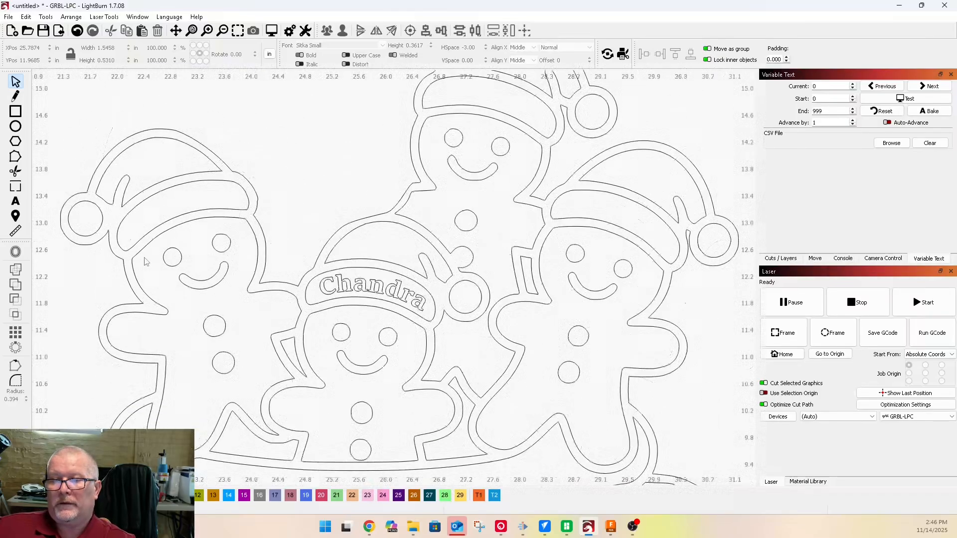
scroll(145, 261, "down", 1)
scroll(369, 284, "down", 5)
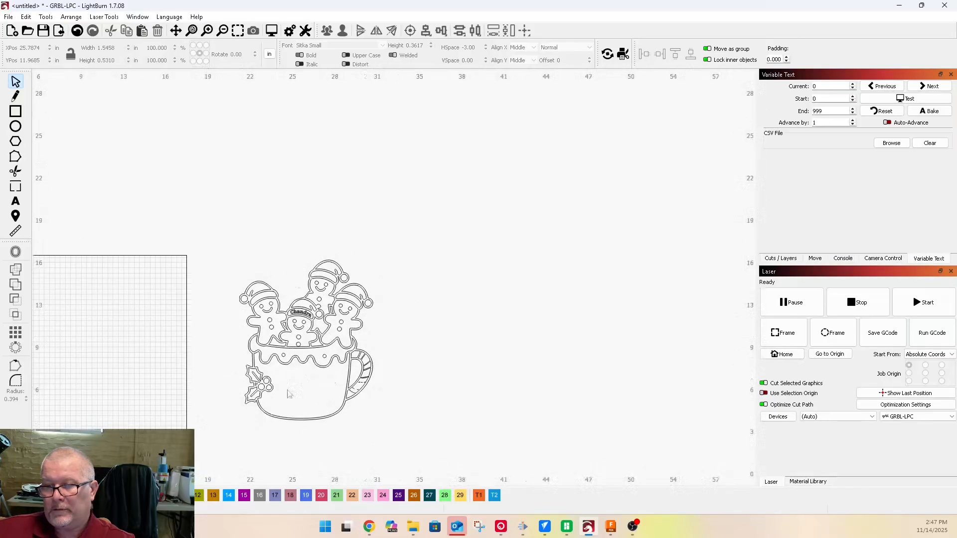
scroll(292, 386, "up", 3)
Add two separate text objects, "Merry" and "Christmas", in the empty area beside the mug
left_click(18, 204)
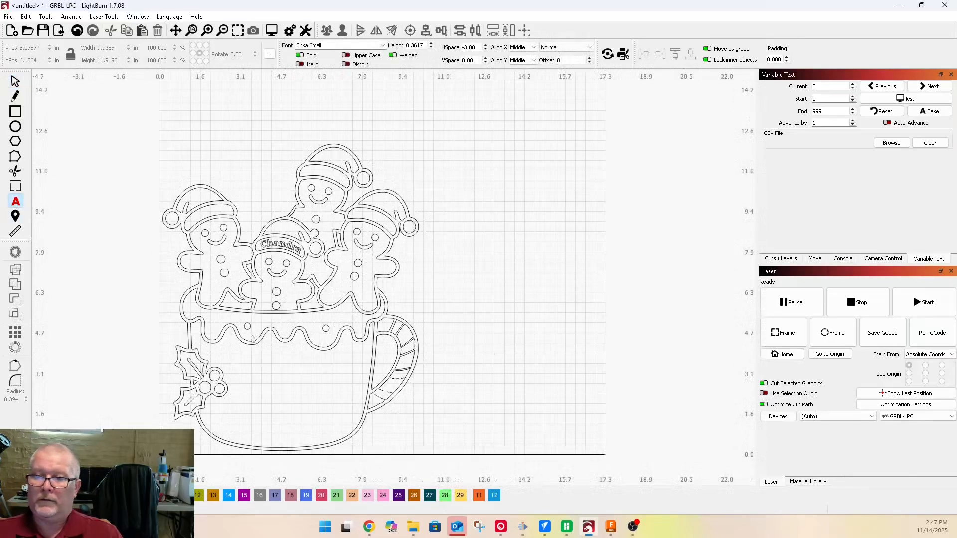
scroll(239, 339, "down", 2)
scroll(356, 310, "up", 2)
left_click(334, 304)
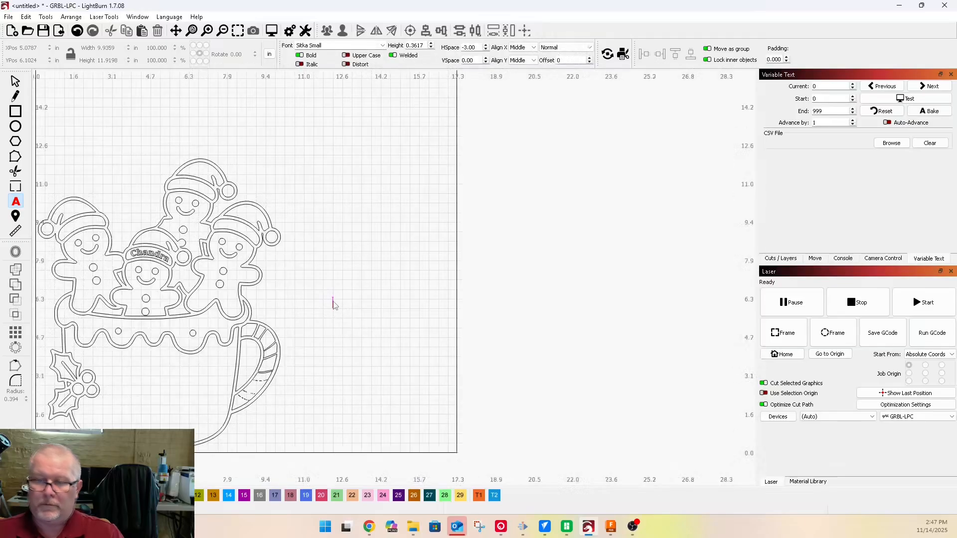
type("Merry")
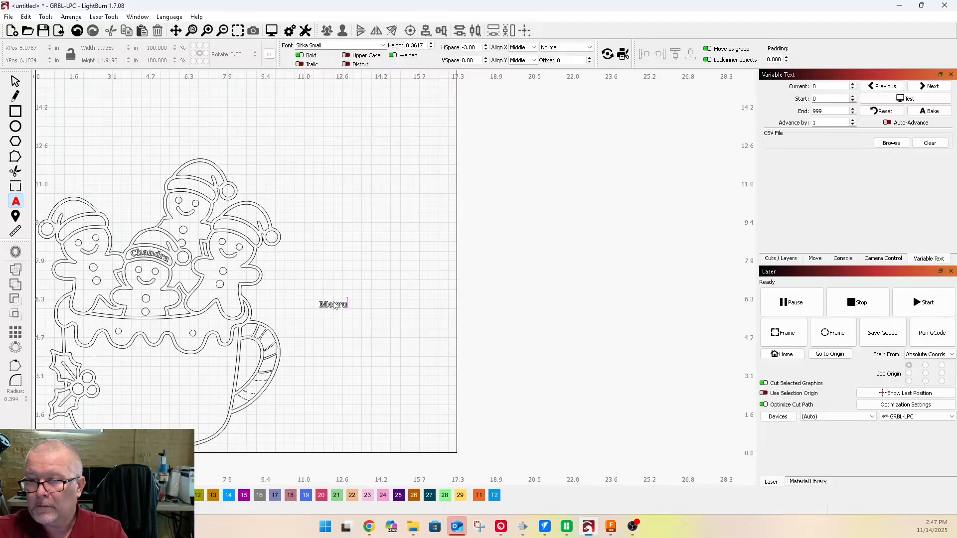
left_click(321, 325)
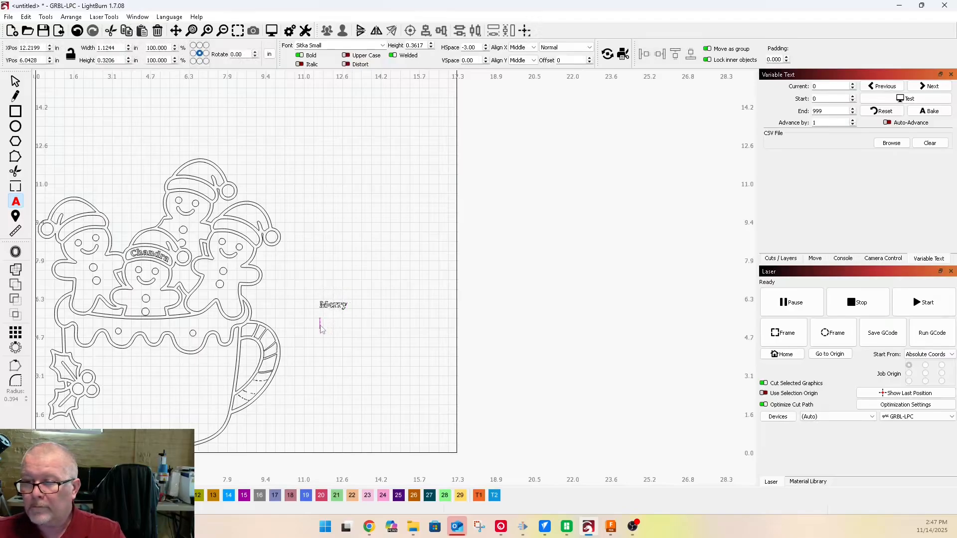
type("ristmas")
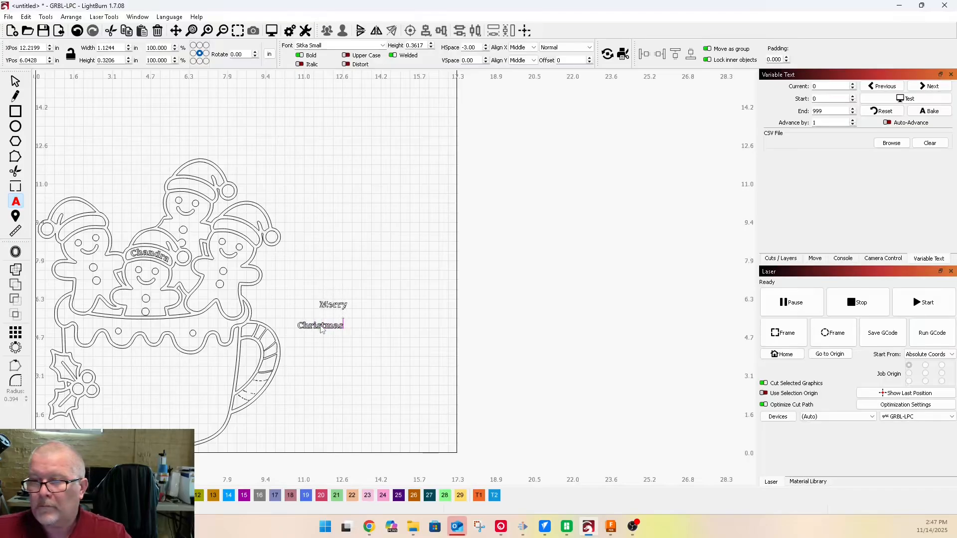
Stack "Merry" above "Christmas" on the mug's front, enlarging both words, with "Merry" about 3.92 in wide
left_click(15, 81)
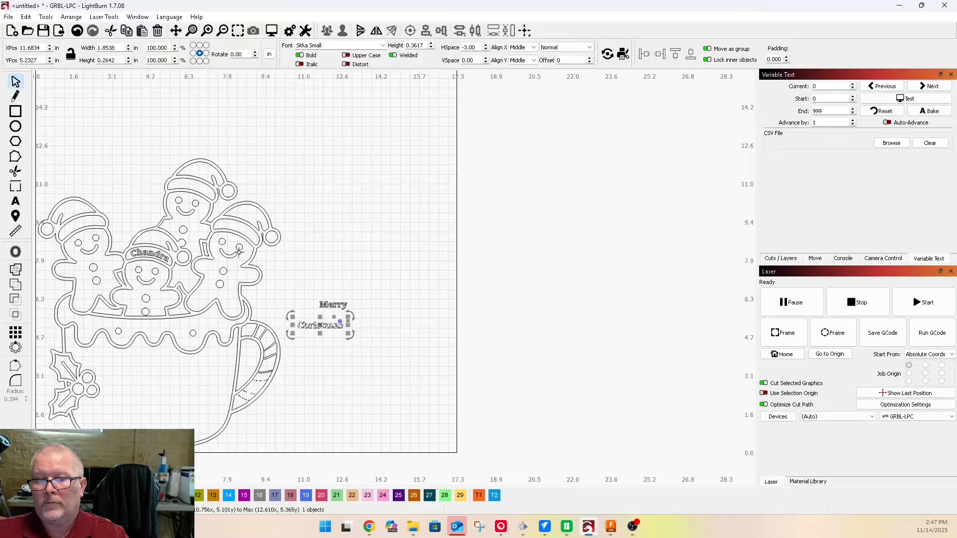
left_click_drag(321, 326, 139, 426)
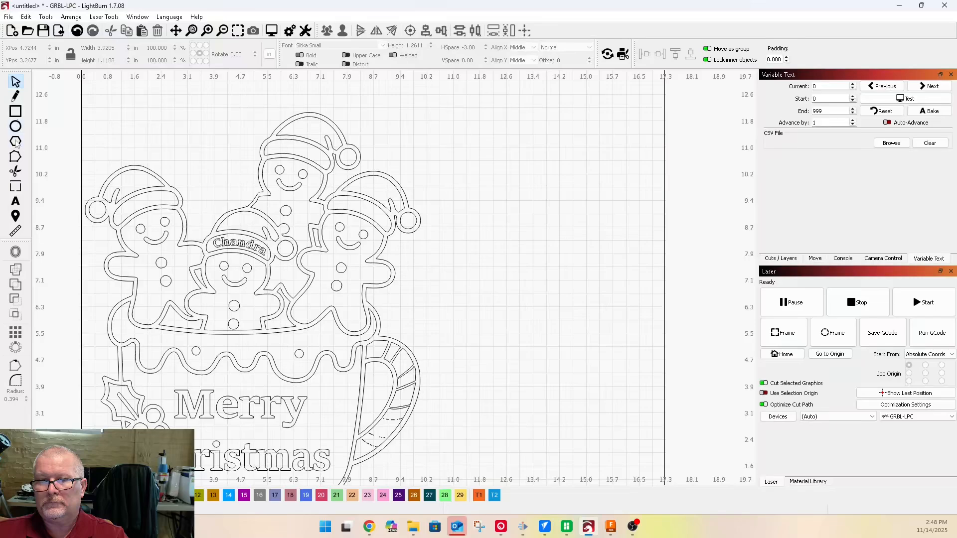
Draw two roughly parallel cuff lines across the outer arm of the leftmost gingerbread figure
left_click(17, 96)
scroll(94, 245, "up", 5)
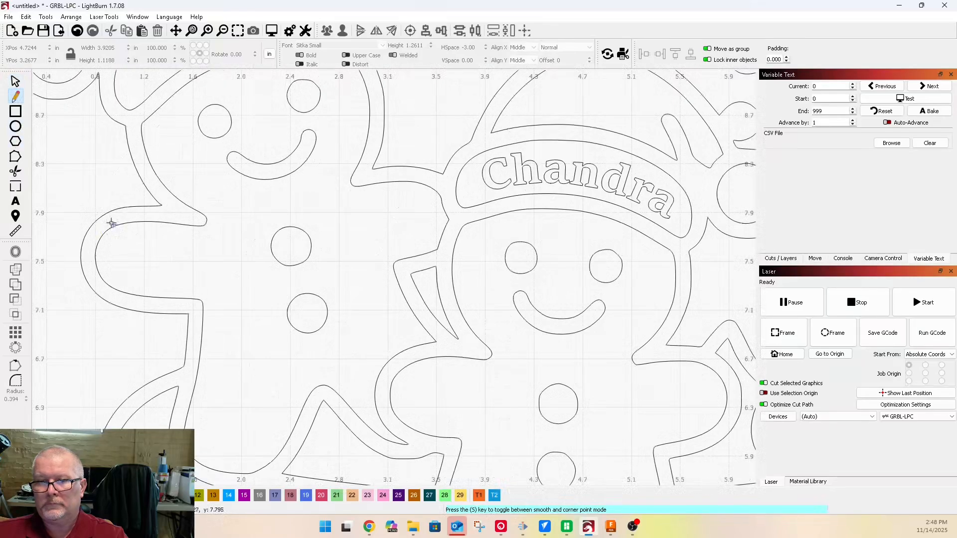
left_click(131, 222)
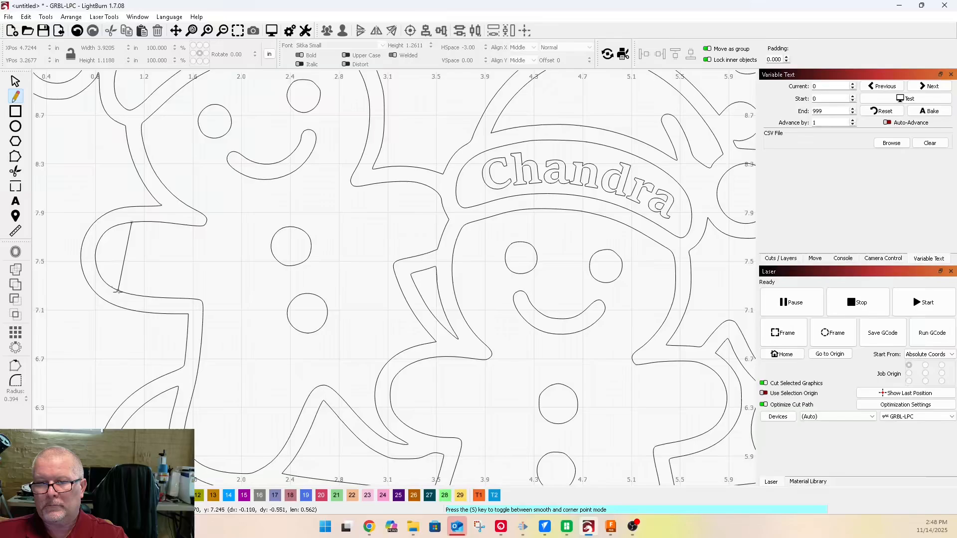
left_click(121, 291)
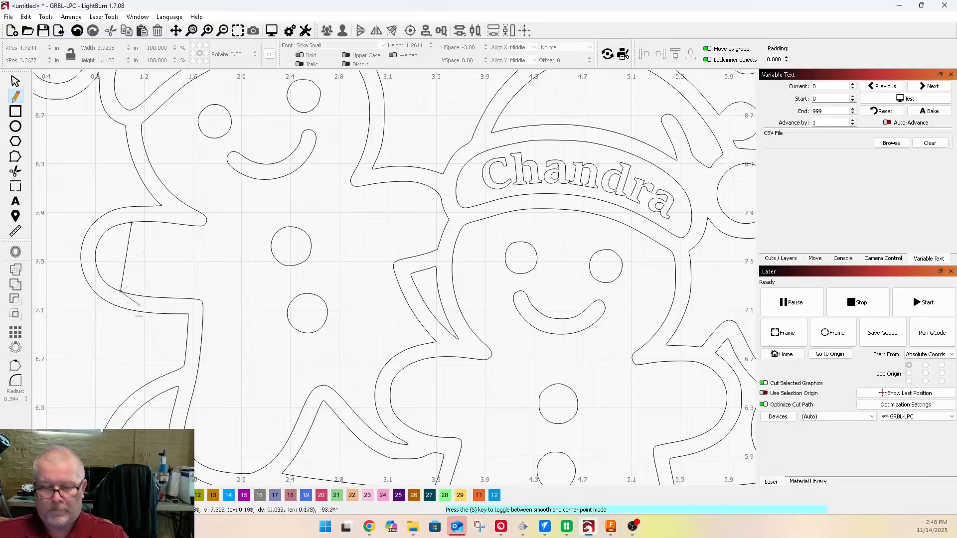
key("Escape")
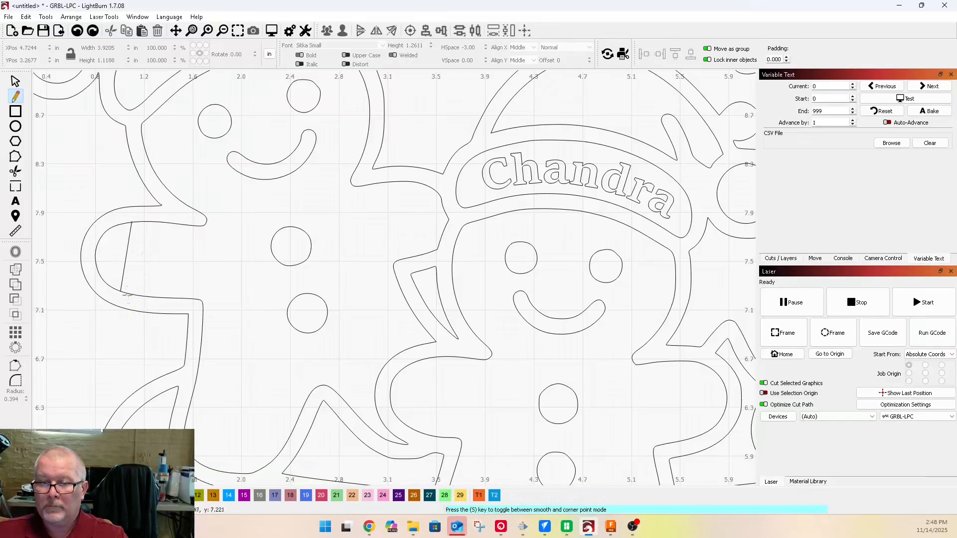
left_click(127, 294)
left_click(139, 222)
key("Escape")
Draw two parallel cuff lines about 0.59 in long across the leftmost figure's inner arm, beside the front figure
scroll(174, 274, "down", 3)
scroll(219, 332, "up", 1)
scroll(161, 262, "down", 1)
scroll(233, 188, "up", 4)
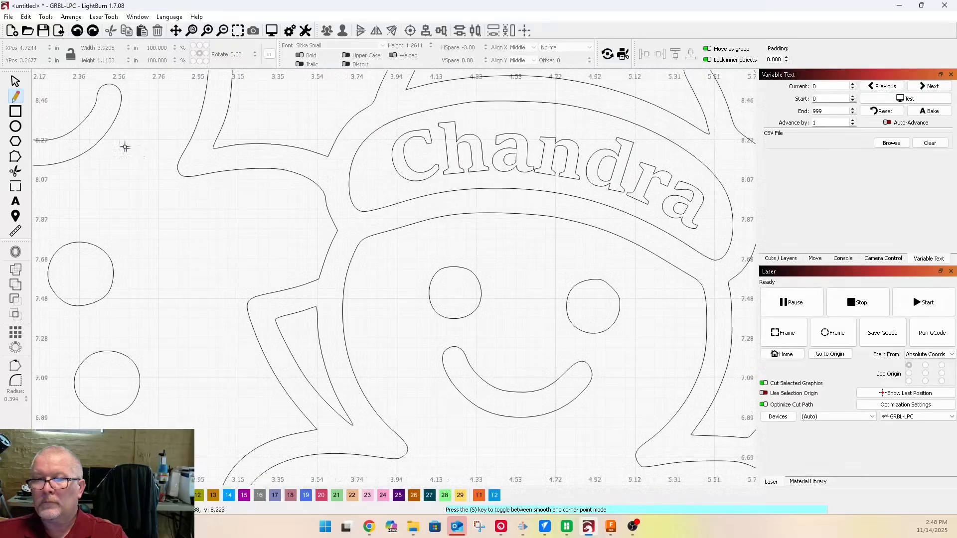
left_click(271, 169)
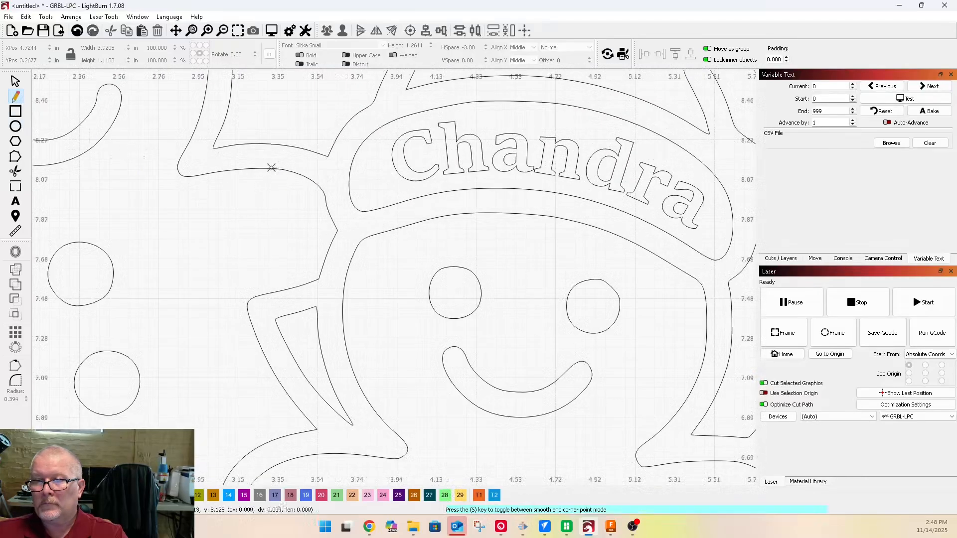
left_click(293, 288)
key("Escape")
left_click(278, 169)
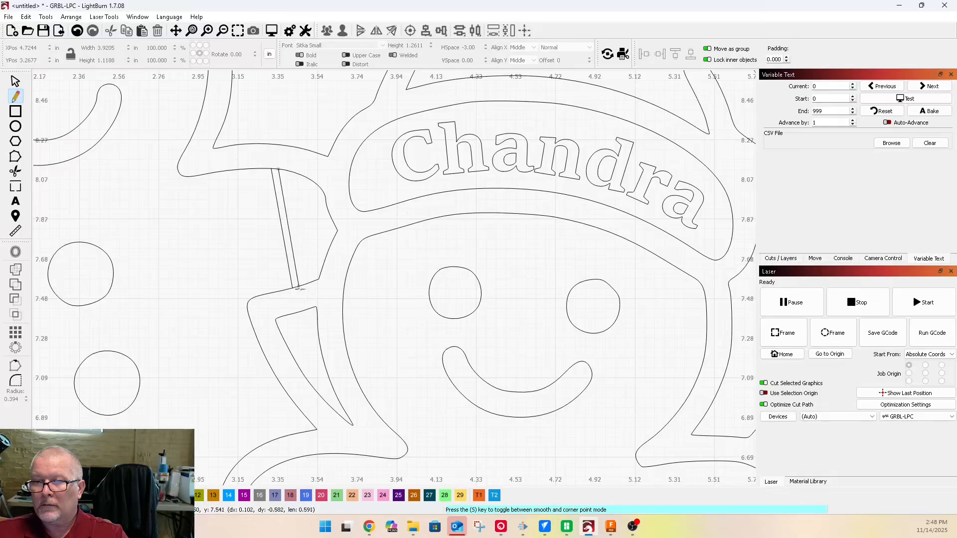
left_click(299, 287)
key("Escape")
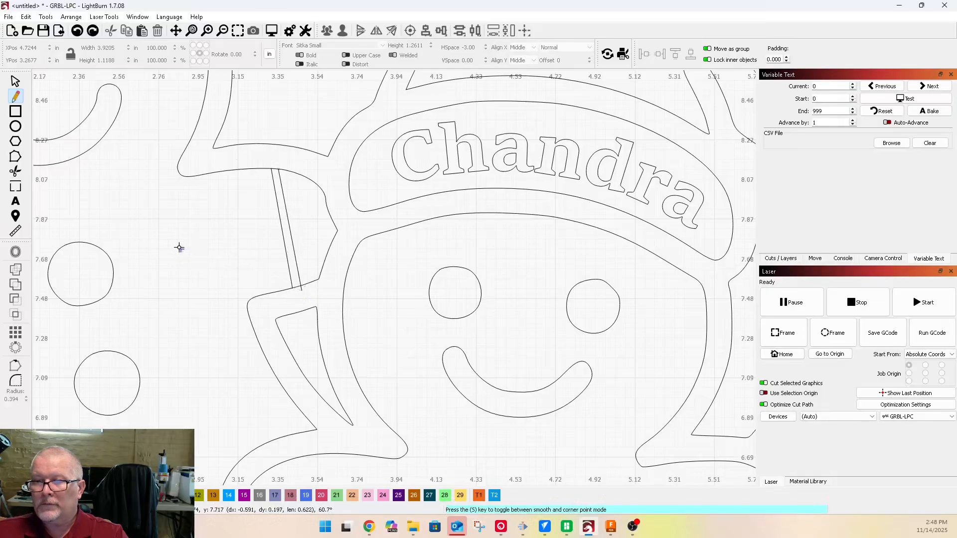
Extend the lower end of the first inner-arm cuff line slightly past the arm outline by editing its node
scroll(133, 237, "down", 5)
scroll(198, 256, "up", 15)
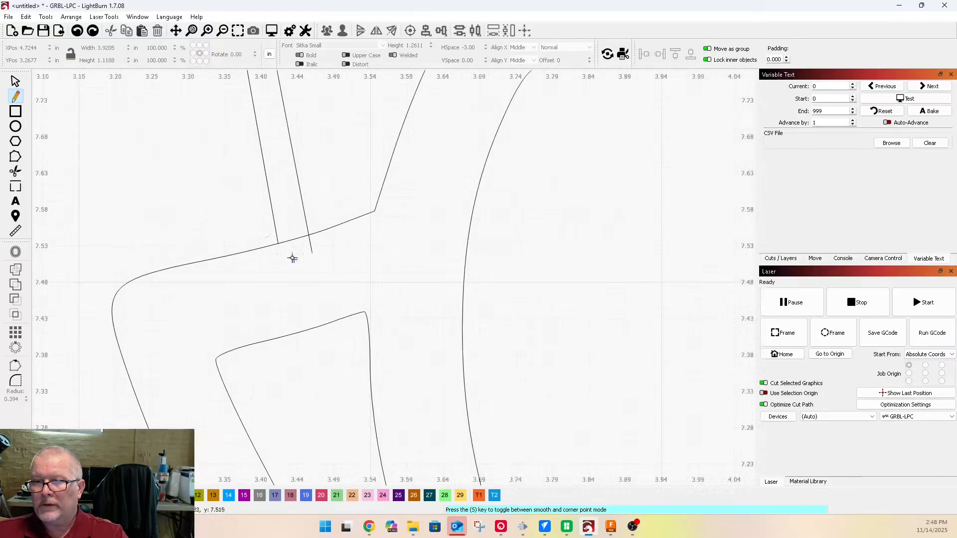
left_click_drag(182, 210, 143, 200)
key("Escape")
left_click(15, 81)
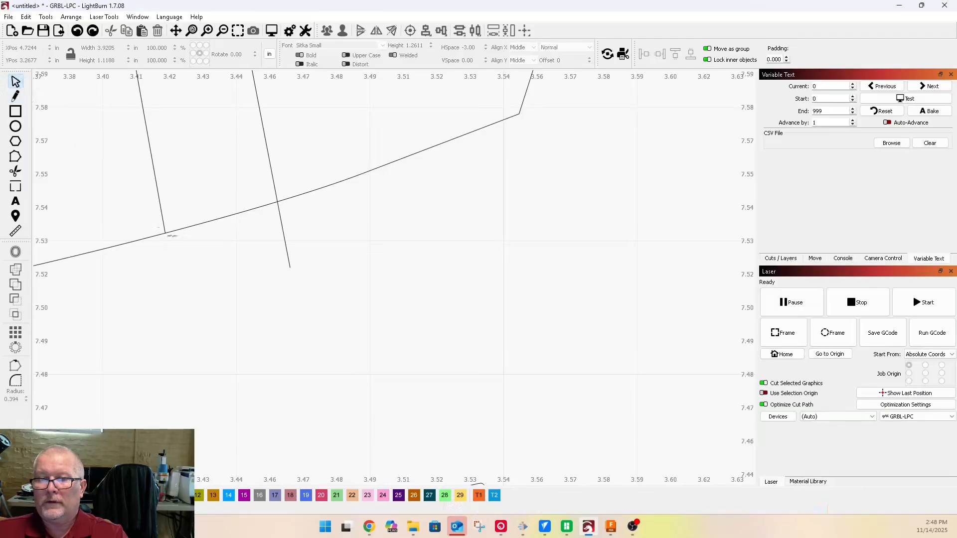
left_click(16, 157)
scroll(168, 235, "up", 3)
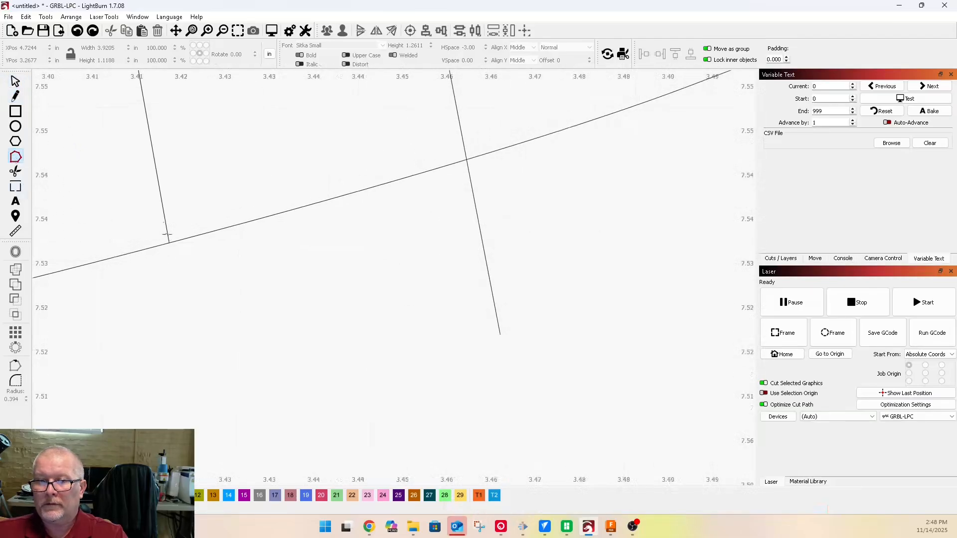
left_click(167, 239)
left_click_drag(170, 244, 172, 253)
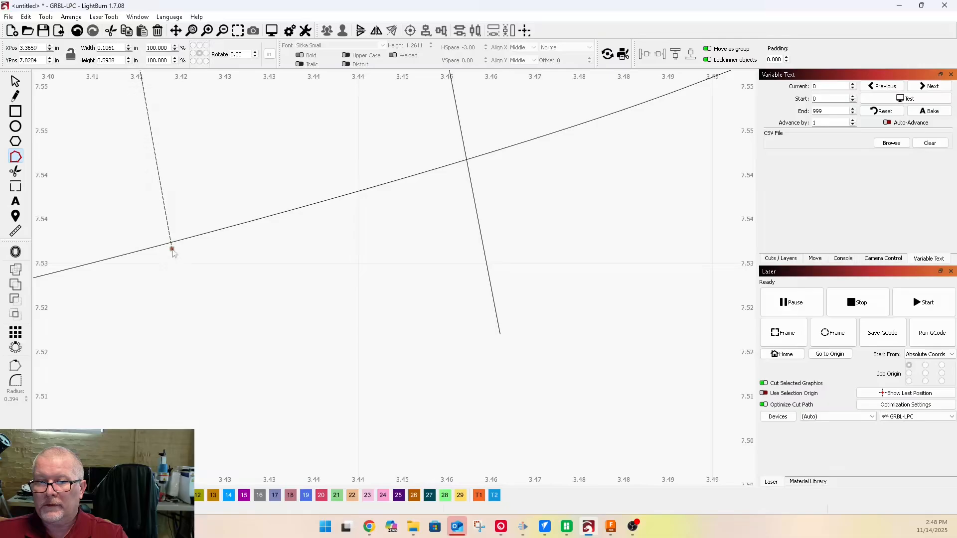
Extend the upper ends of both inner-arm cuff lines slightly past the arm outline
scroll(160, 264, "down", 10)
scroll(134, 89, "up", 10)
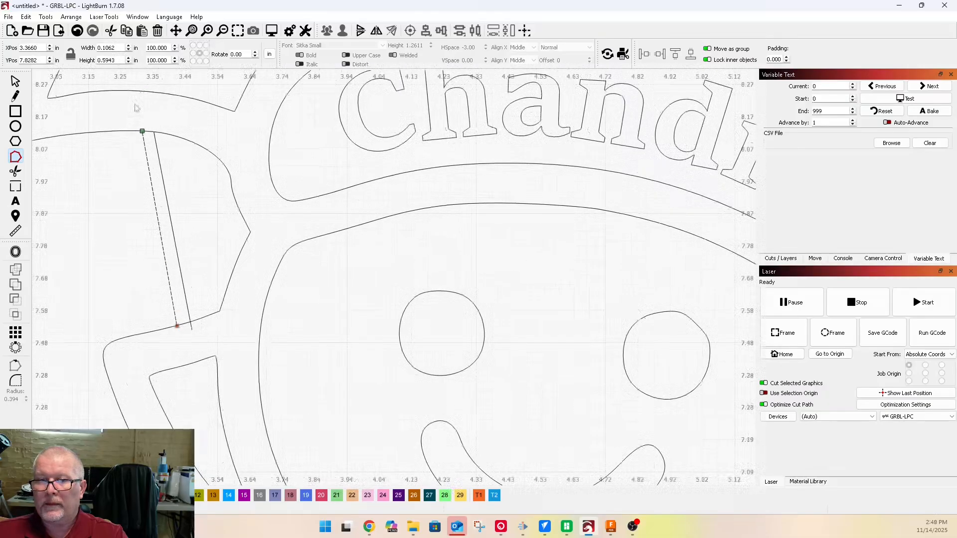
left_click_drag(142, 275, 141, 268)
left_click(302, 301)
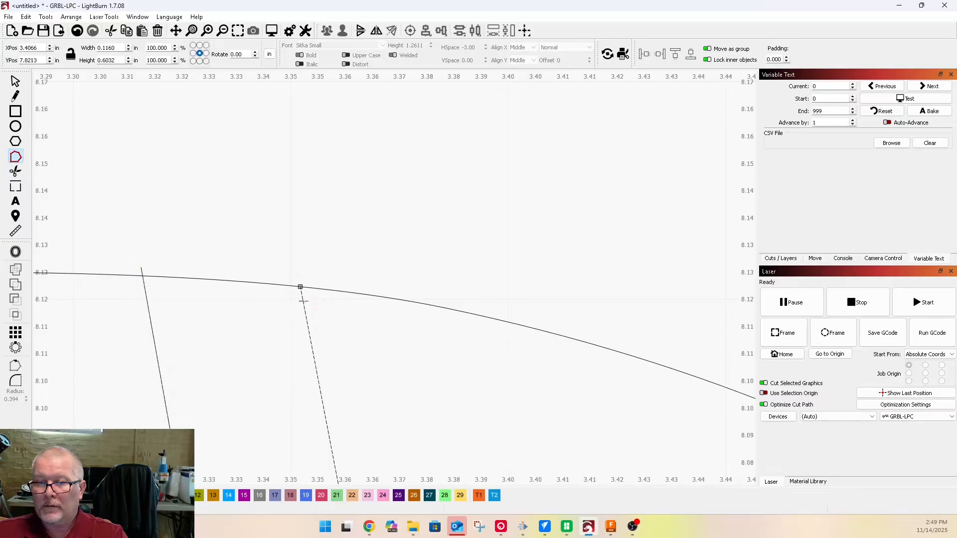
left_click_drag(302, 287, 301, 283)
scroll(183, 223, "down", 15)
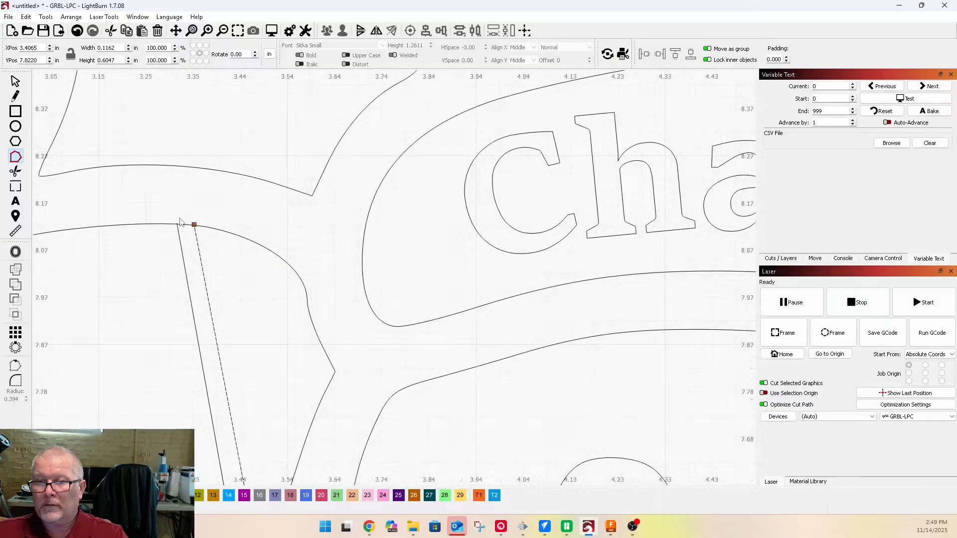
key("Escape")
Bend both inner-arm cuff lines into matching gentle curves across the leftmost figure's arm
scroll(200, 204, "down", 3)
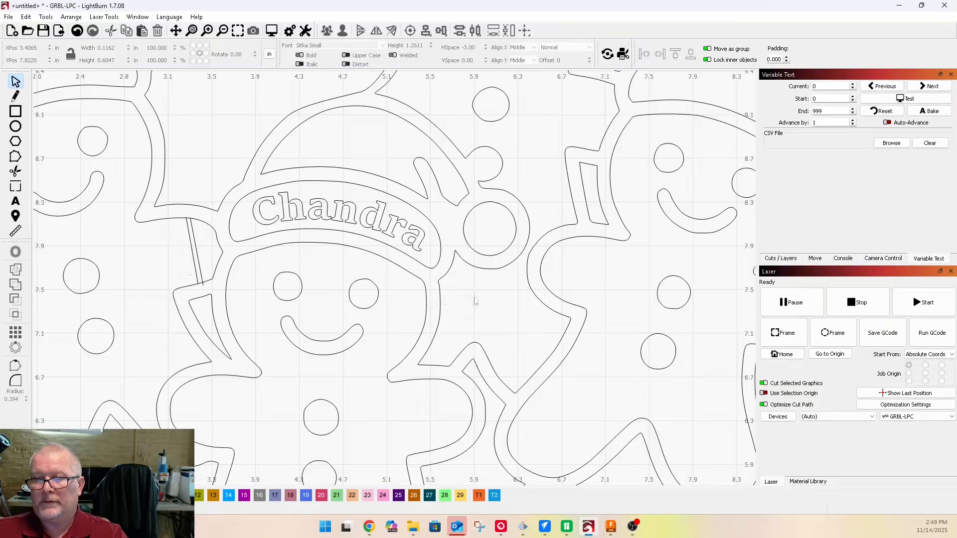
scroll(209, 254, "up", 5)
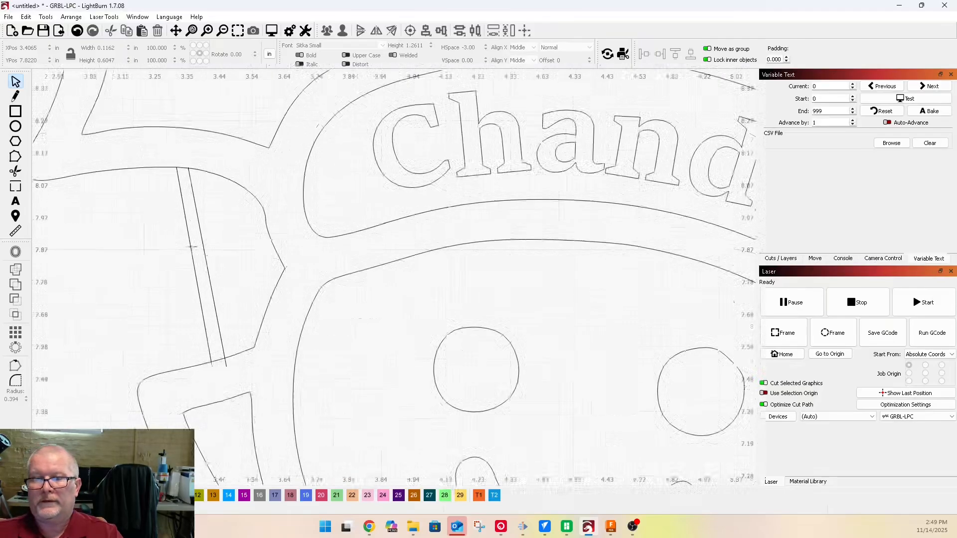
left_click(211, 264)
left_click_drag(213, 264, 209, 262)
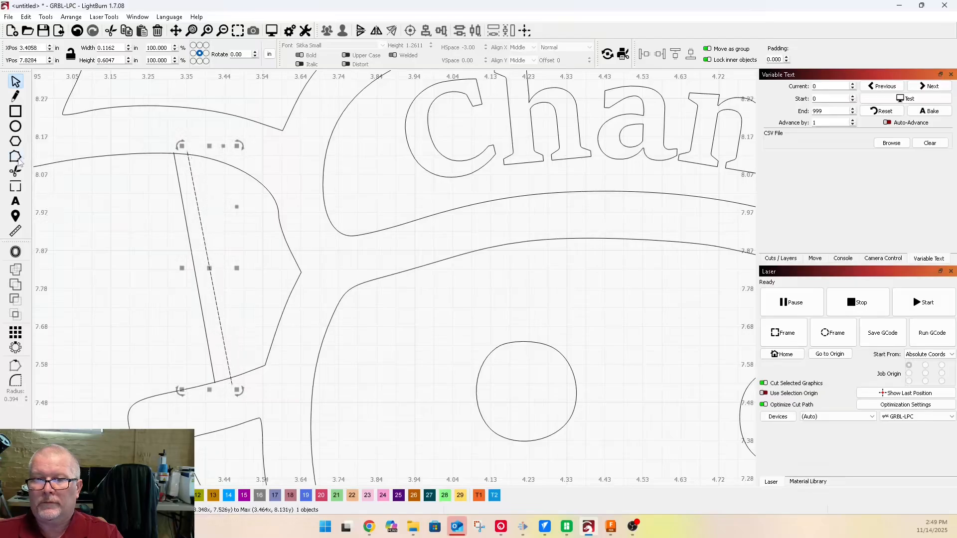
left_click(16, 157)
mouse_move(209, 256)
left_mouse_down()
mouse_move(219, 258)
mouse_move(201, 260)
left_mouse_up()
left_click(193, 259)
key("Escape")
scroll(239, 218, "down", 2)
left_click(195, 218)
scroll(159, 218, "down", 2)
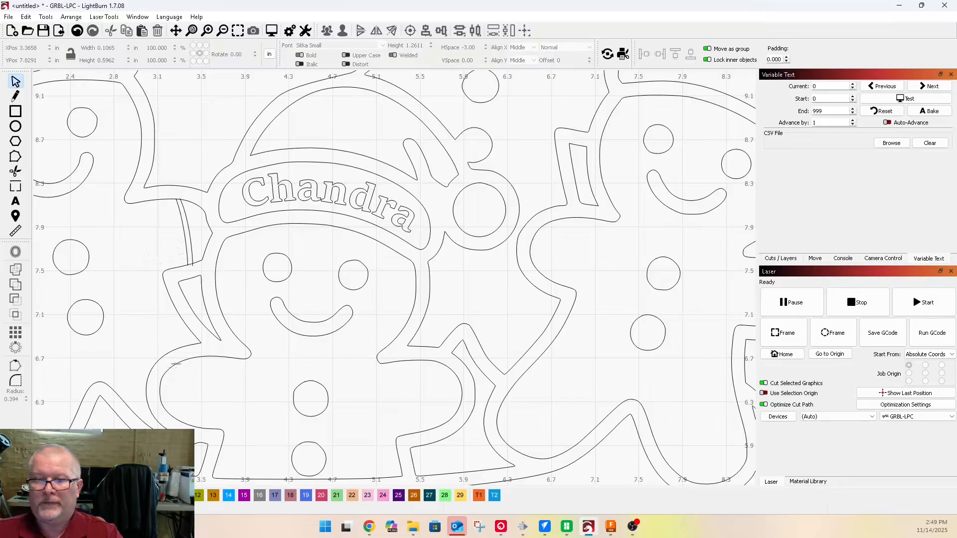
scroll(342, 414, "down", 2)
scroll(218, 313, "down", 1)
scroll(256, 398, "up", 3)
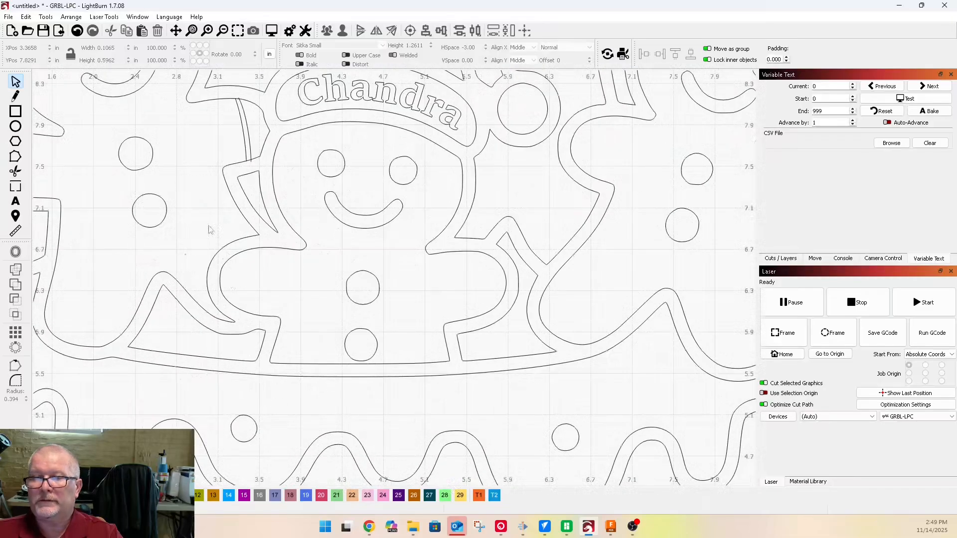
Place a copy of the curved cuff line pair across the front figure's arm nearest the mug handle, ends meeting the arm outline
scroll(168, 269, "down", 2)
left_click_drag(223, 182, 368, 284)
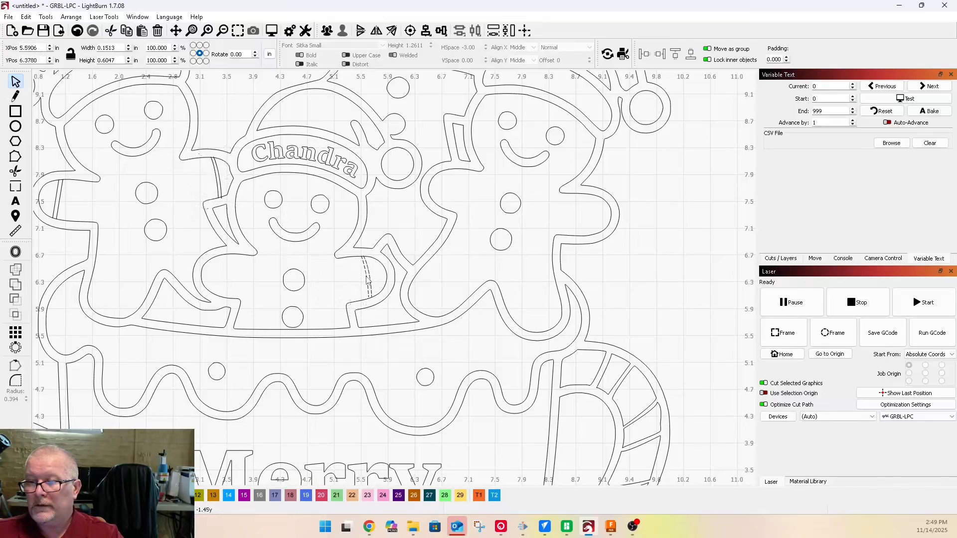
scroll(368, 280, "up", 5)
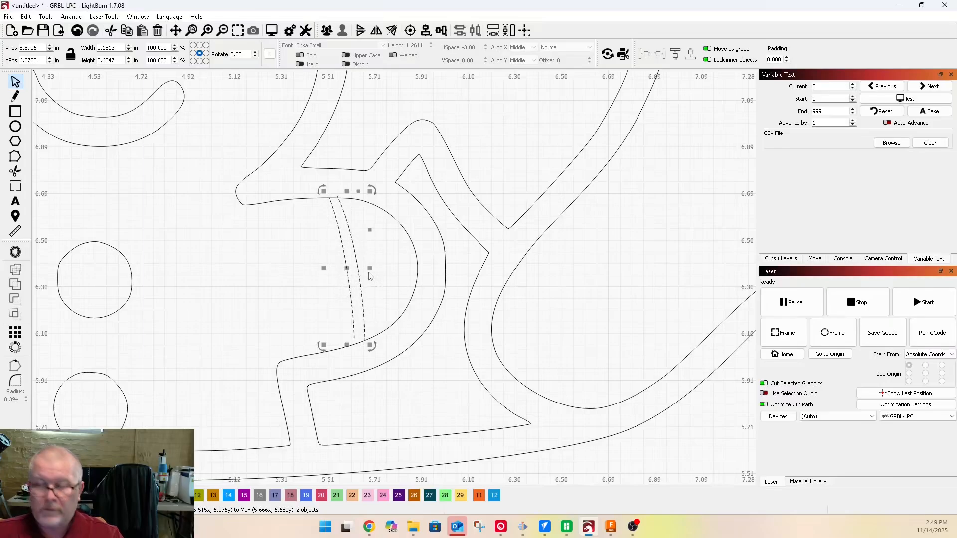
left_click_drag(348, 269, 357, 270)
Duplicate the cuff line pair, mirror it horizontally and fit it across the front figure's opposite arm
key("ctrl+d")
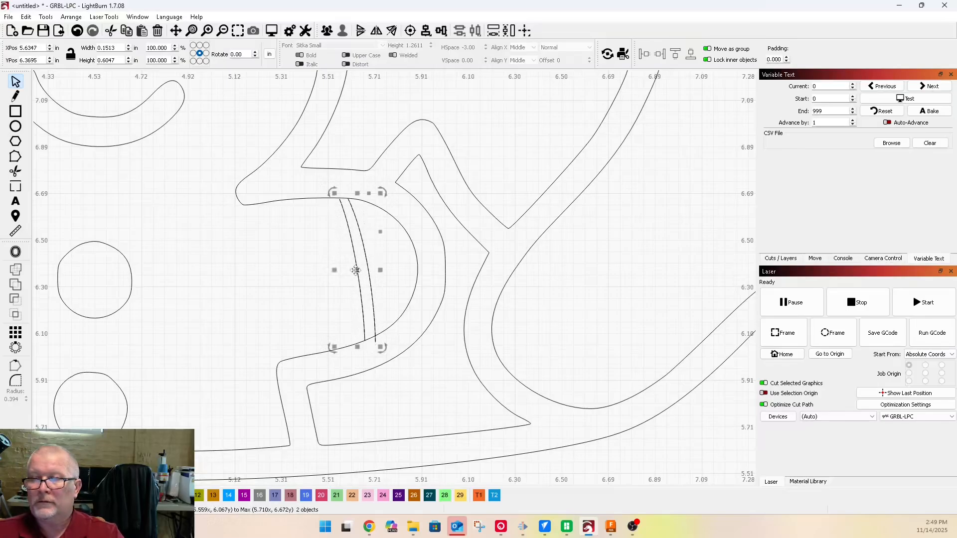
scroll(358, 271, "down", 5)
left_click_drag(359, 270, 214, 272)
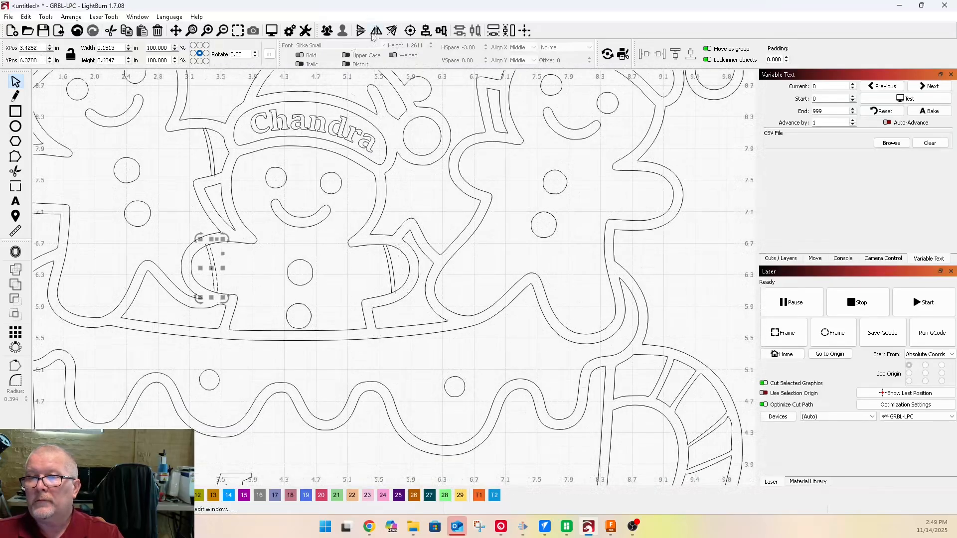
scroll(209, 282, "up", 3)
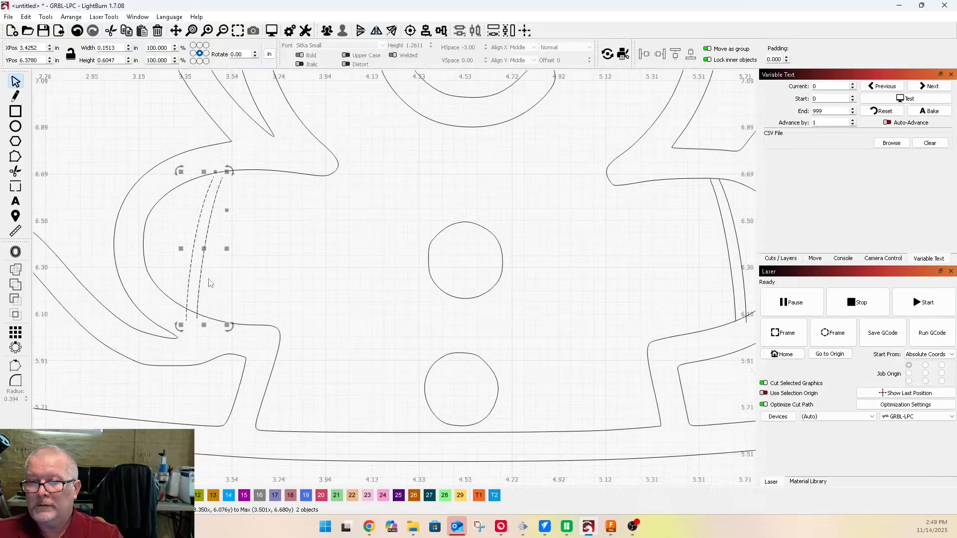
left_click_drag(204, 249, 211, 246)
Extend the lower end of the mirrored pair's inner cuff line slightly past the arm outline by editing its node
scroll(176, 341, "up", 4)
left_click(360, 260)
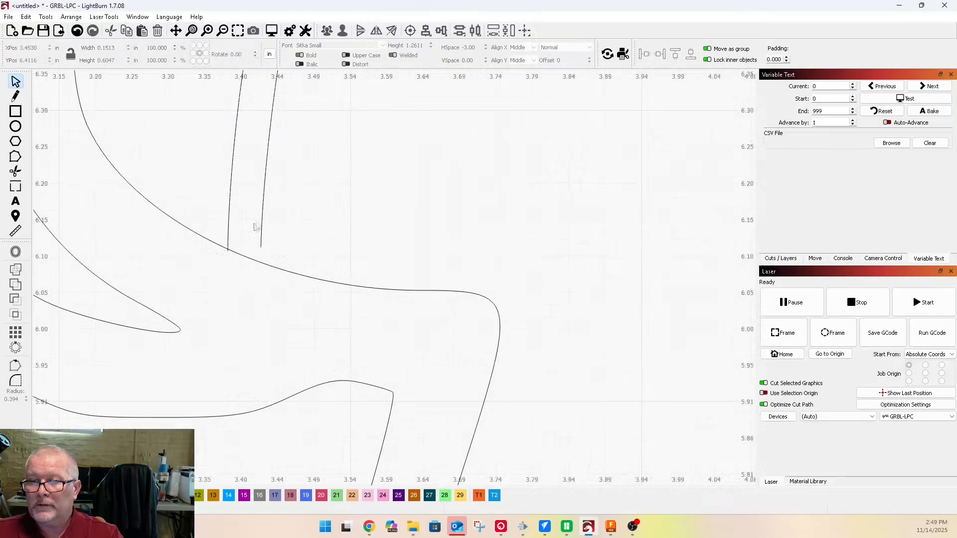
left_click(262, 236)
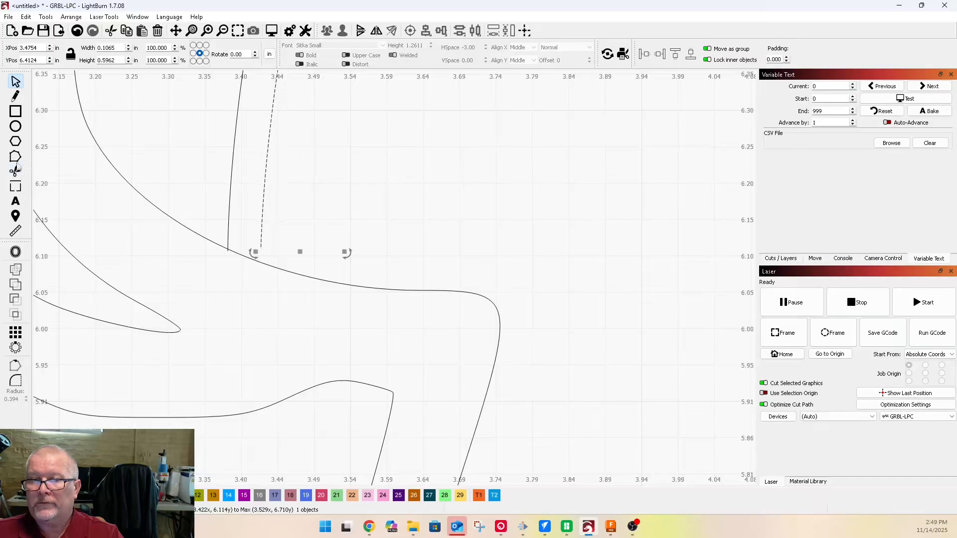
left_click(14, 158)
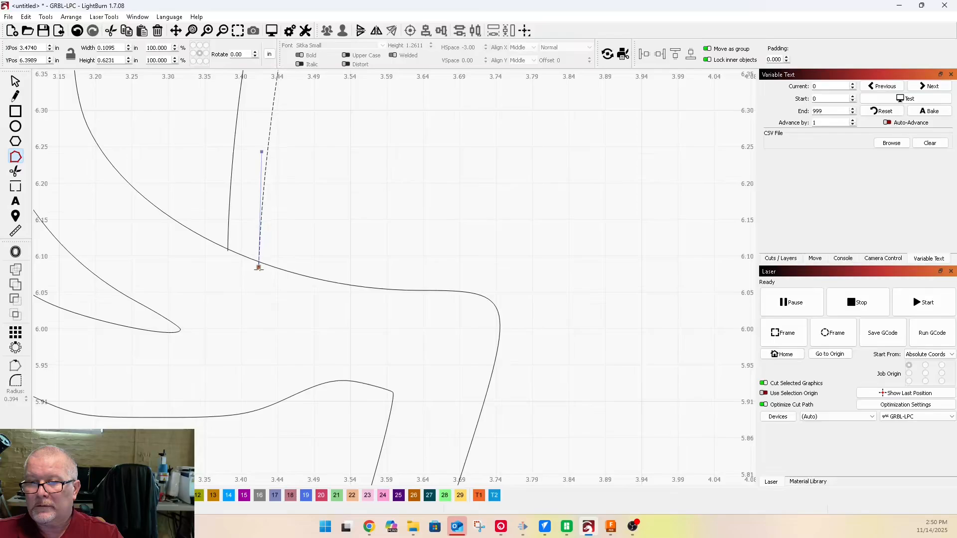
scroll(167, 272, "down", 5)
key("Escape")
scroll(121, 244, "down", 4)
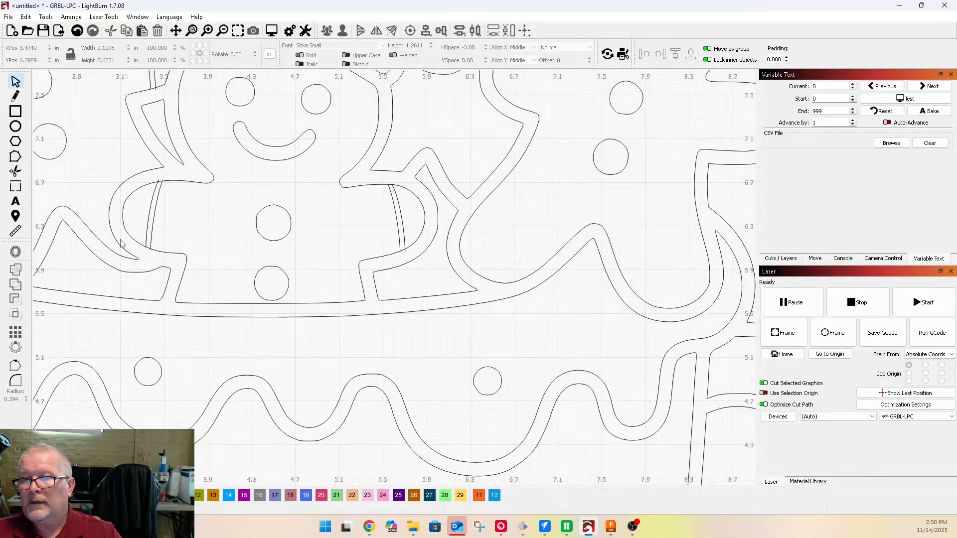
Fit cuff line pairs across the rightmost figure's arms, centring the outer-arm pair at about X 8.90, Y 7.28 in
scroll(86, 227, "down", 3)
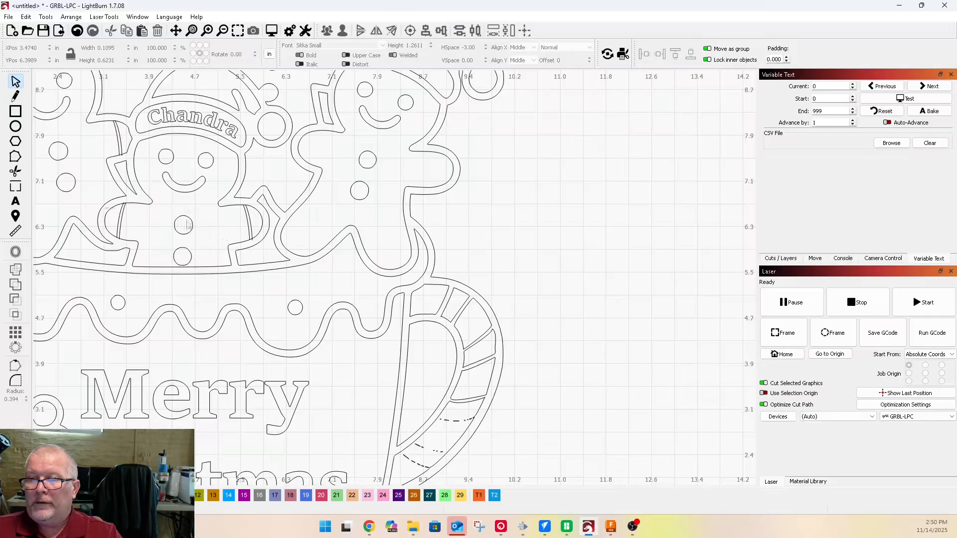
left_click(115, 219)
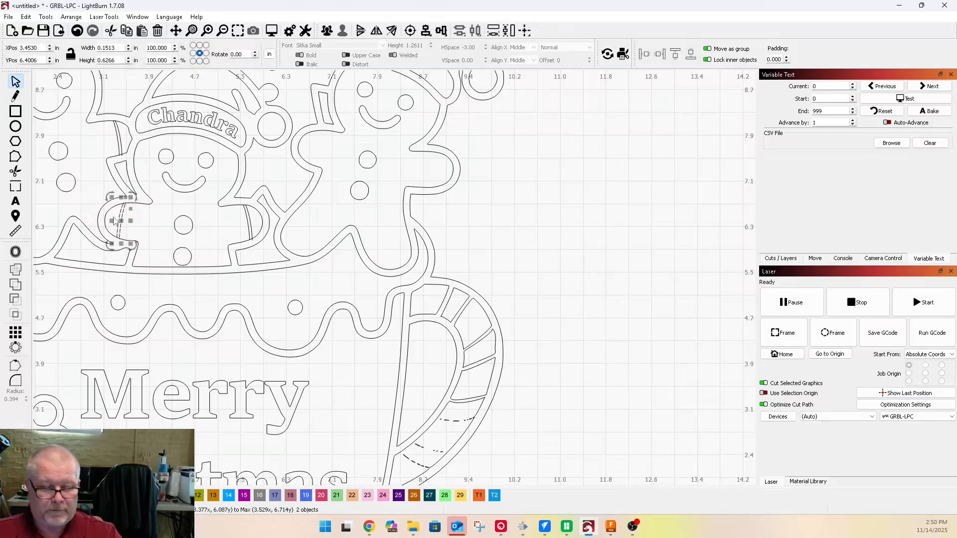
left_click_drag(114, 218, 429, 155)
scroll(442, 169, "up", 4)
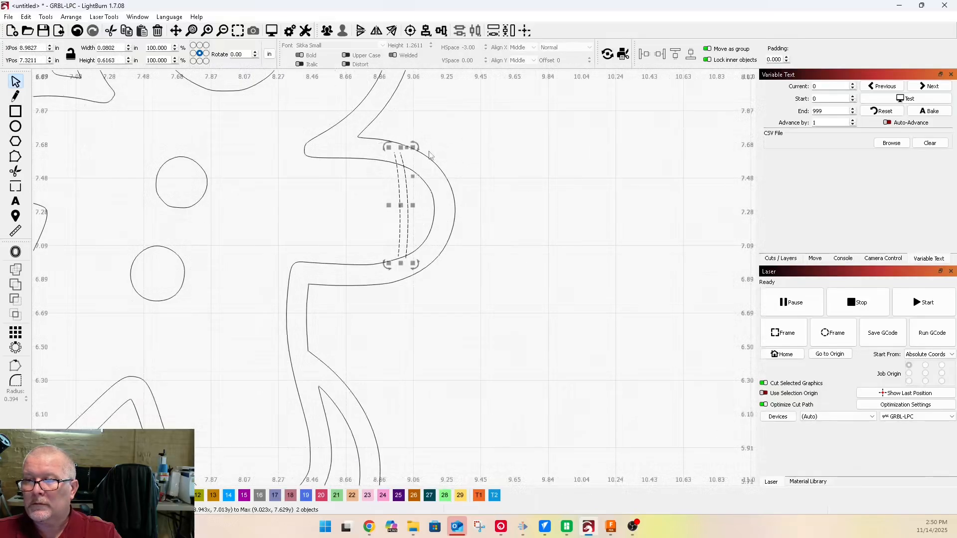
left_click_drag(403, 205, 388, 217)
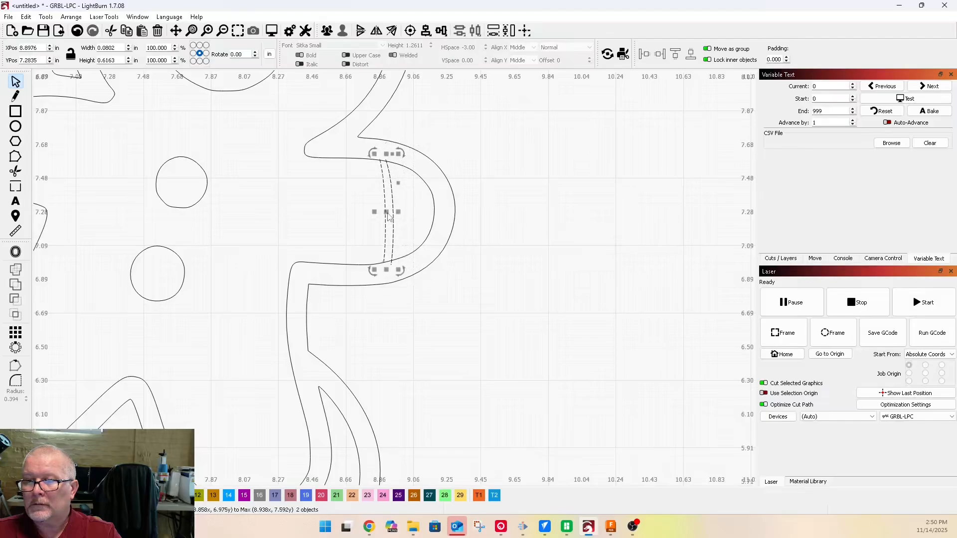
left_click(555, 171)
scroll(271, 312, "down", 6)
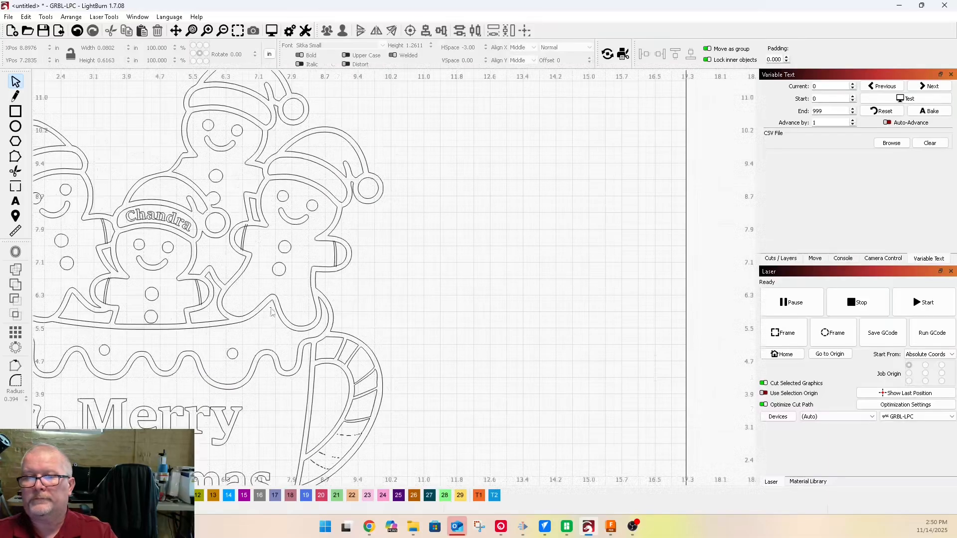
Select the entire mug design and export it to the Desktop as an SVG file named cup
scroll(259, 272, "down", 3)
scroll(240, 247, "down", 2)
left_click_drag(111, 113, 373, 394)
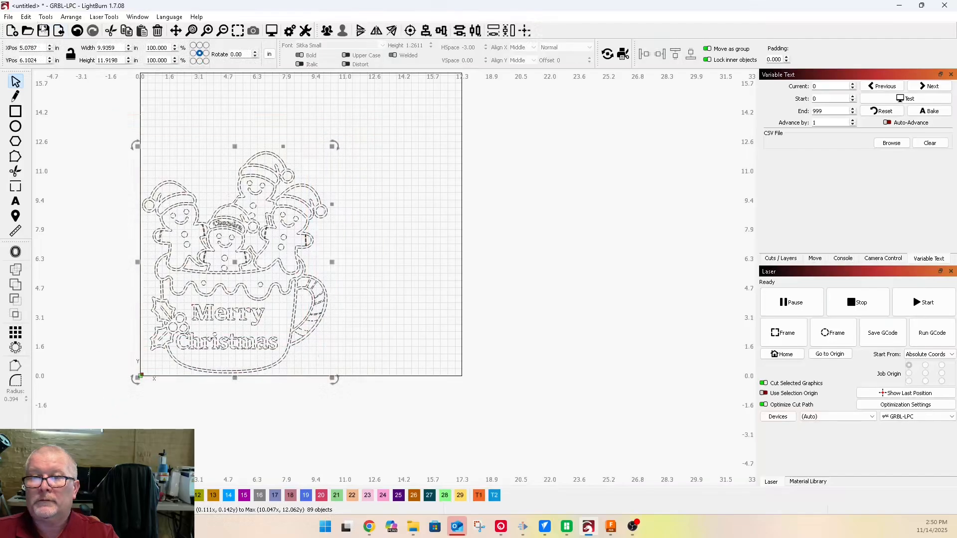
left_click(9, 17)
left_click(25, 135)
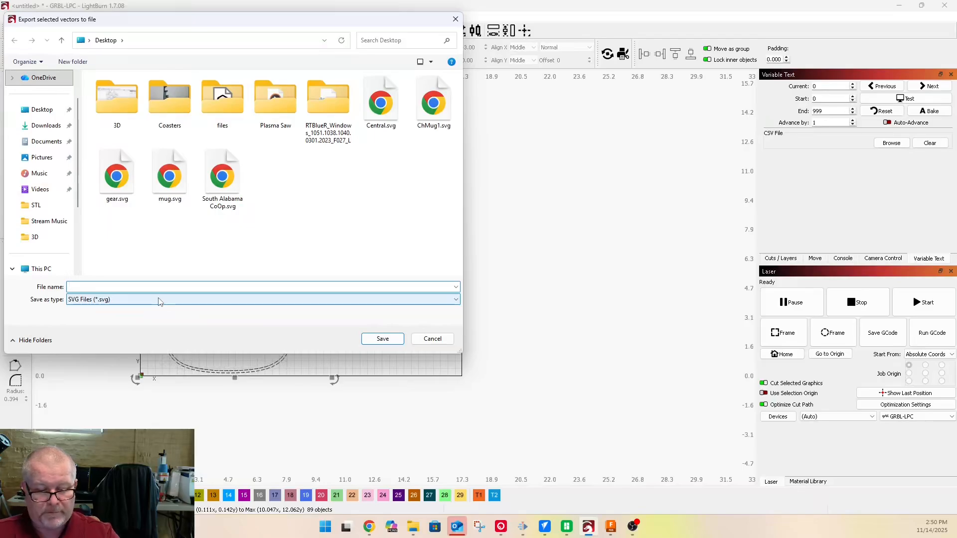
type("mu")
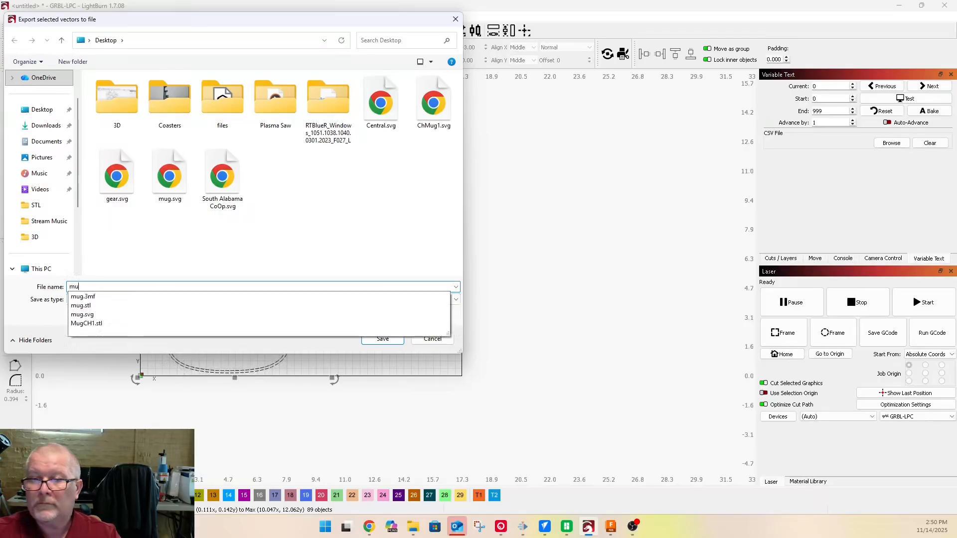
key("BackSpace")
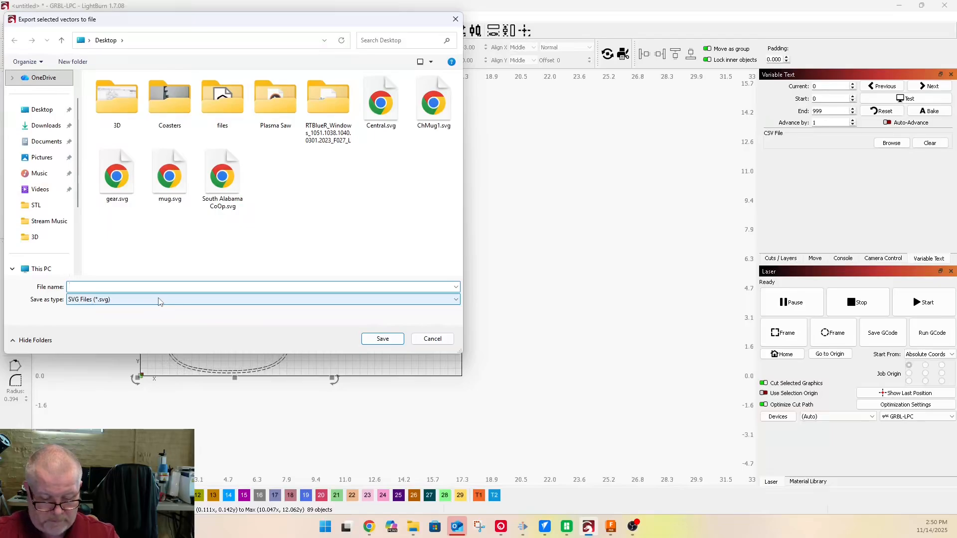
type("cup")
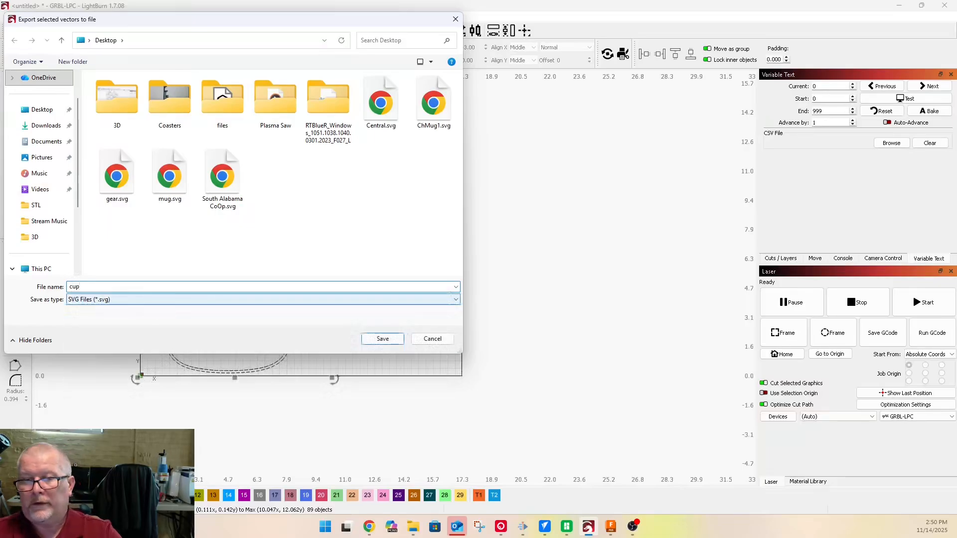
left_click(383, 339)
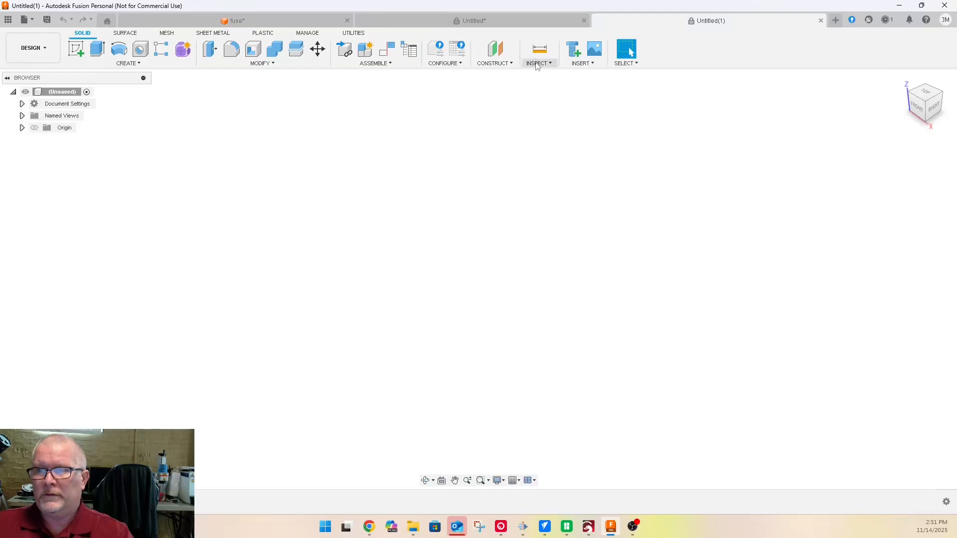
In Autodesk Fusion, insert ChMug1.svg from the Desktop onto the horizontal origin plane
left_click(582, 63)
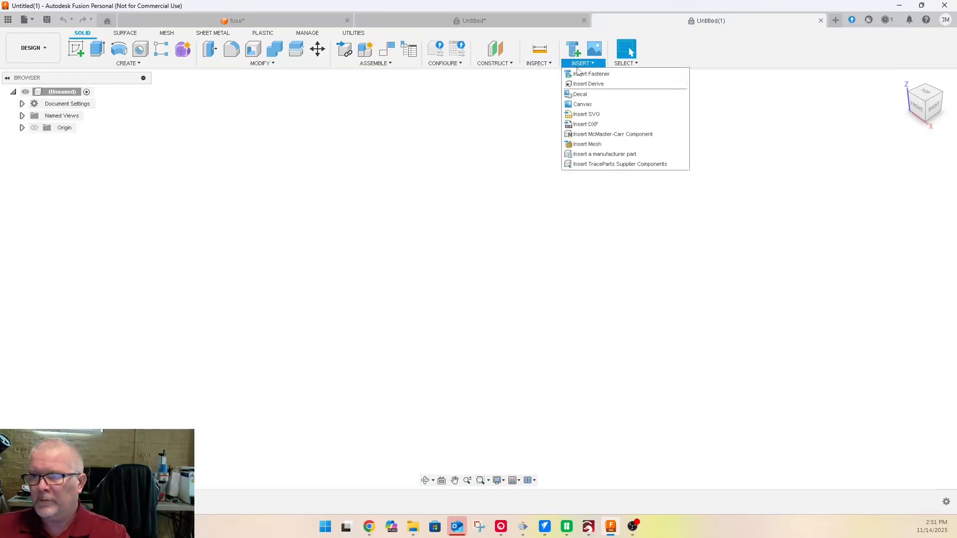
left_click(584, 118)
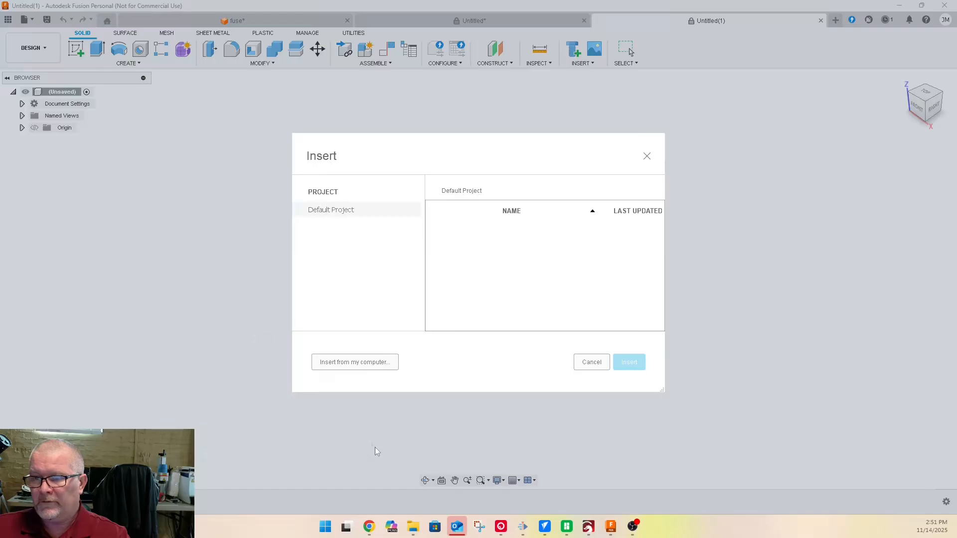
left_click(354, 366)
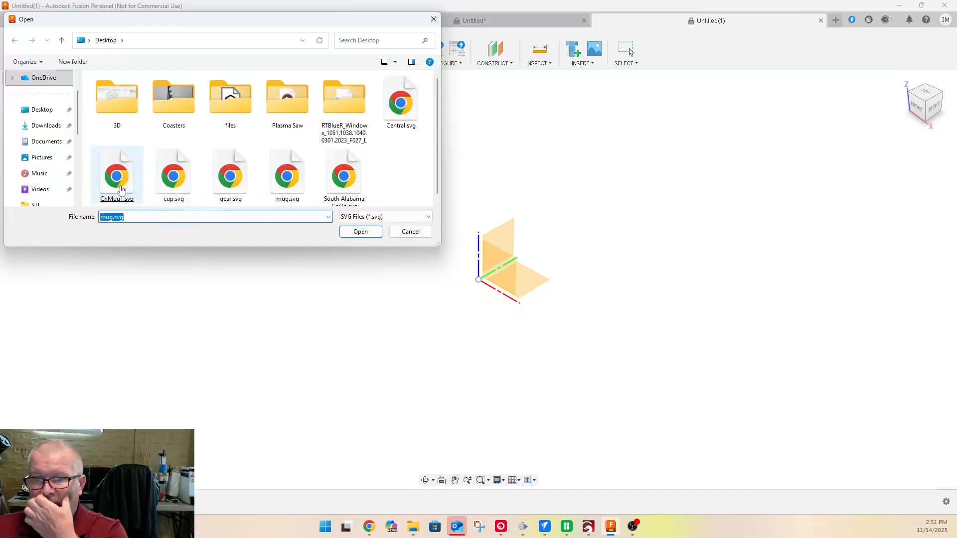
double_click(117, 180)
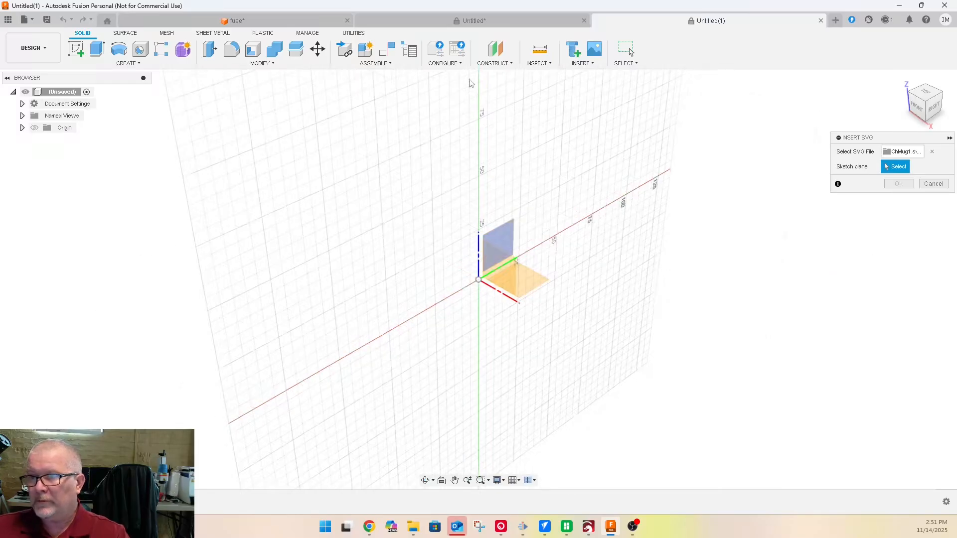
left_click(534, 277)
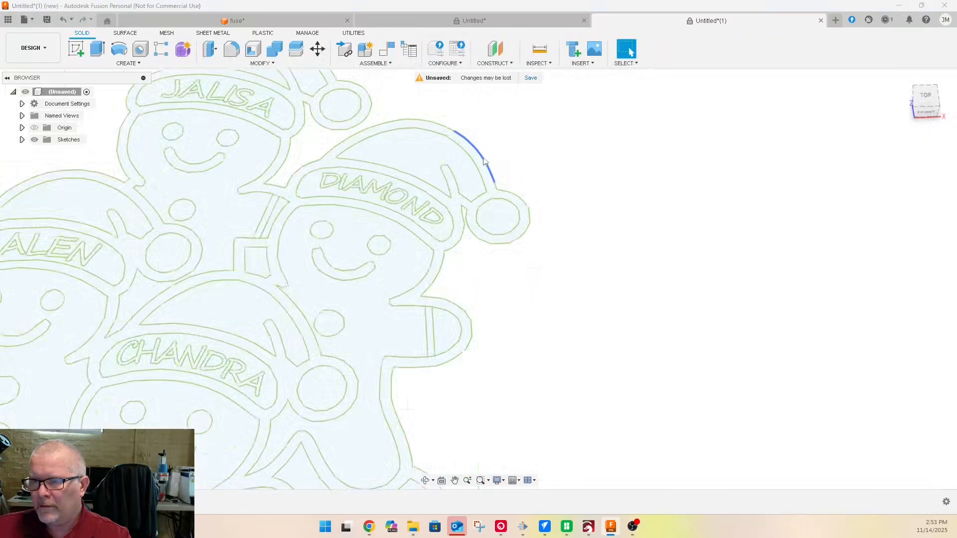
Extrude the connected outline profile of the mug and gingerbread figures as a new body
scroll(473, 166, "up", 5)
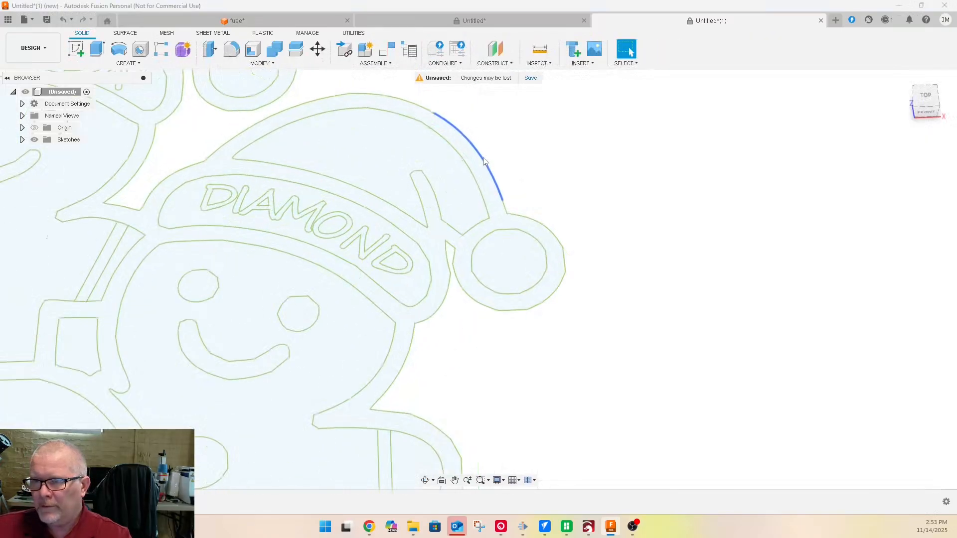
left_click(472, 166)
scroll(604, 200, "down", 6)
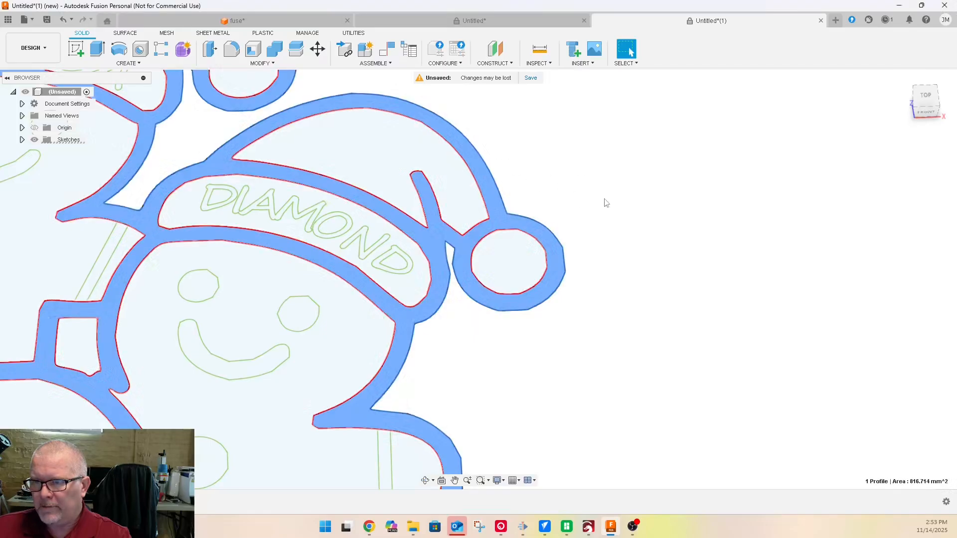
scroll(184, 188, "down", 5)
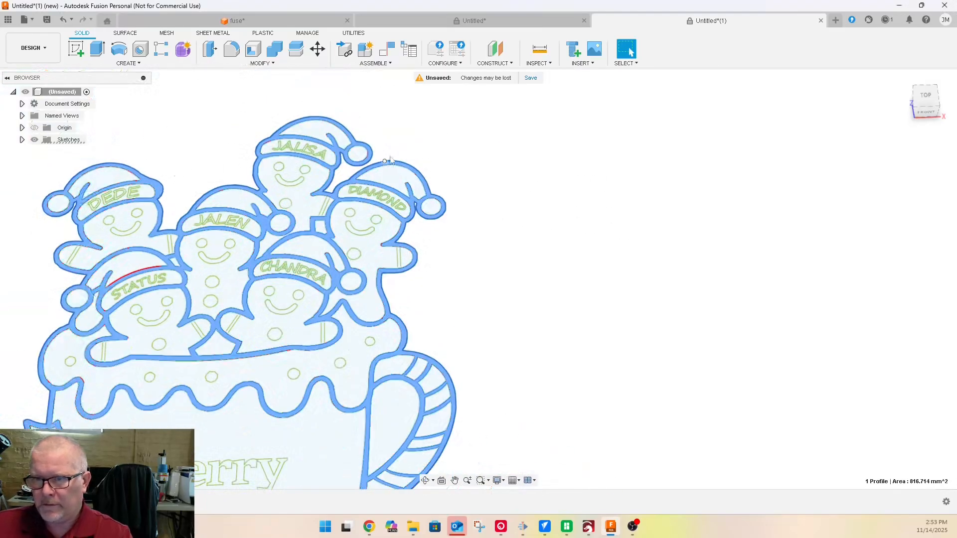
scroll(500, 188, "down", 2)
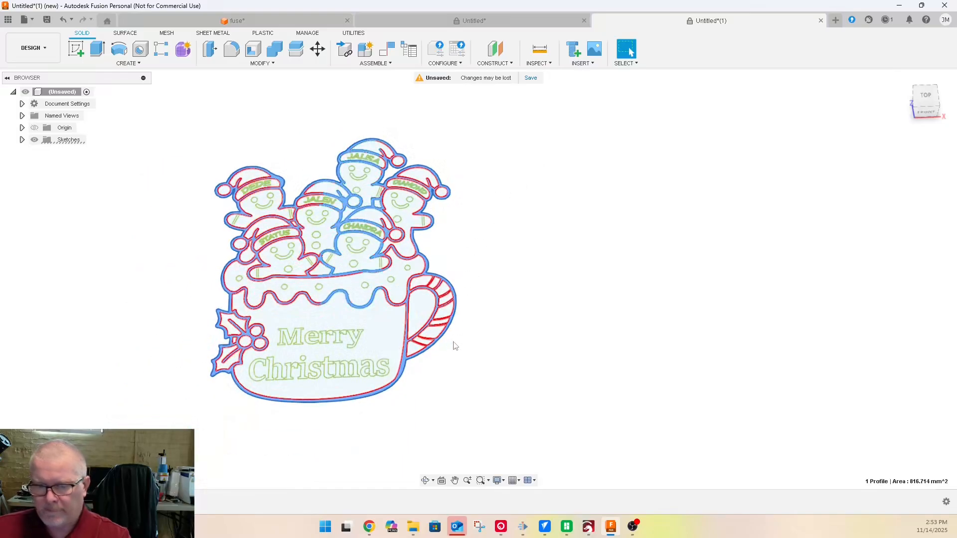
key("e")
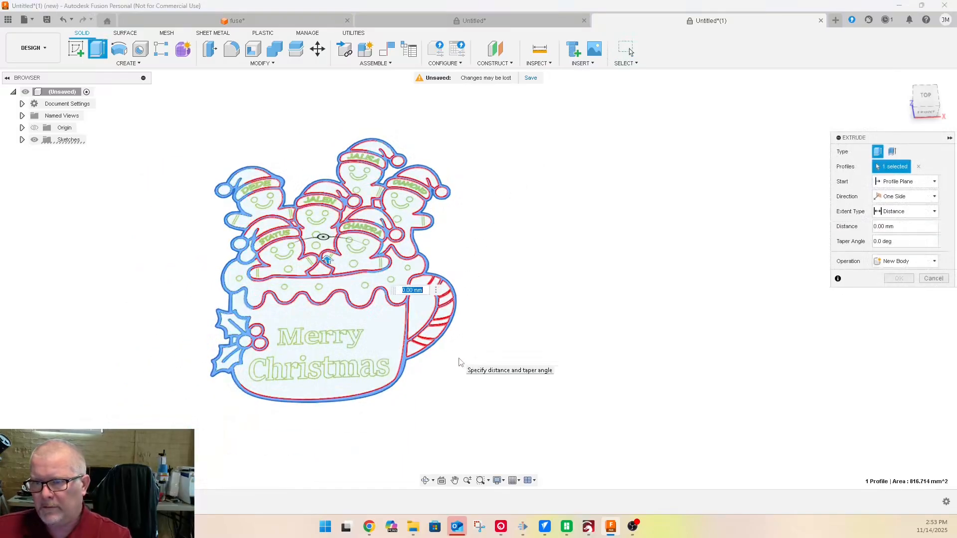
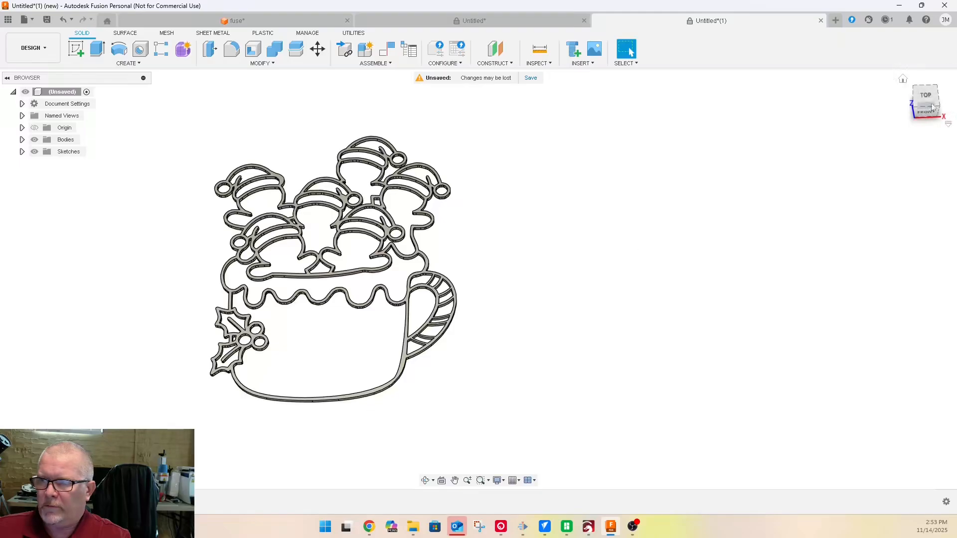
View the model from the top, hide the extruded bodies and show Sketch1 with the figures' hat bands in close view
mouse_move(920, 96)
left_mouse_down()
mouse_move(930, 164)
mouse_move(921, 96)
left_mouse_up()
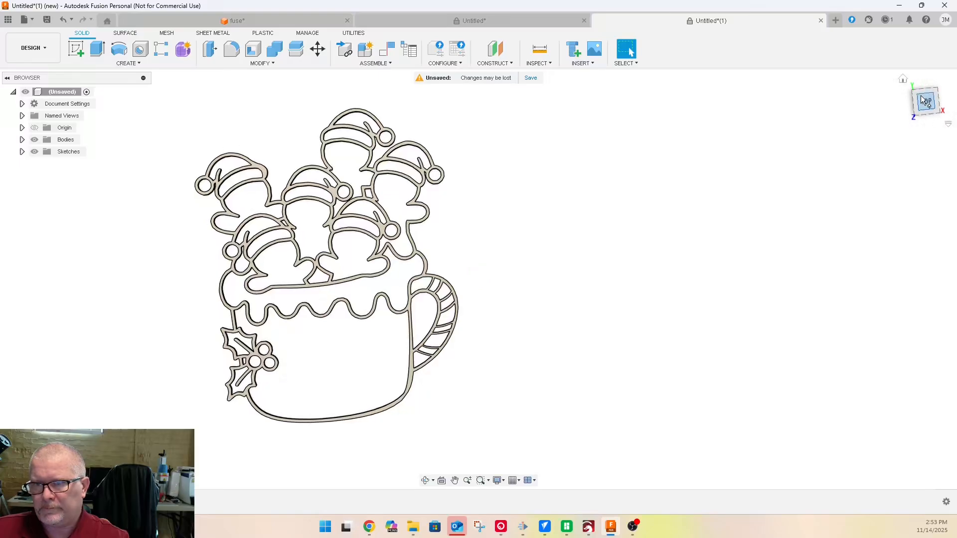
left_click(35, 141)
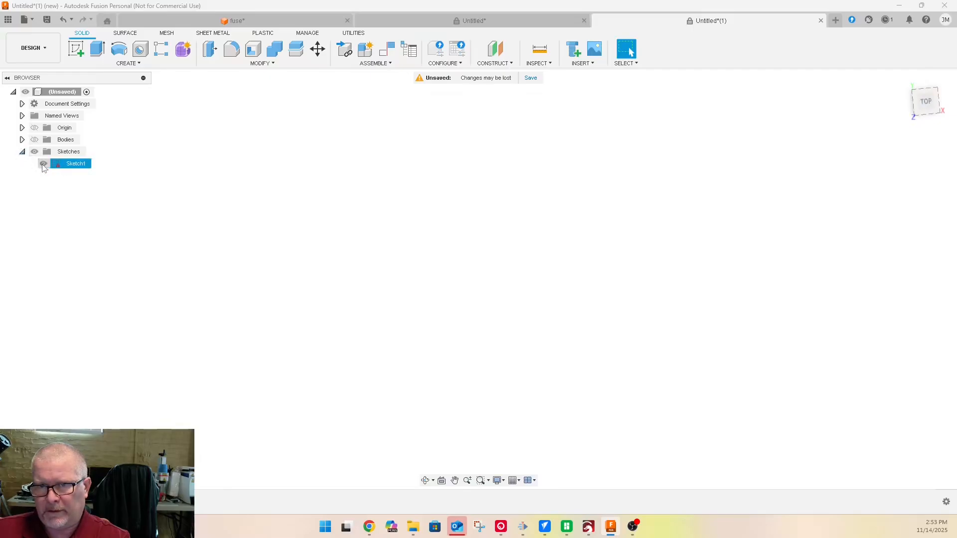
left_click(43, 165)
scroll(235, 173, "up", 5)
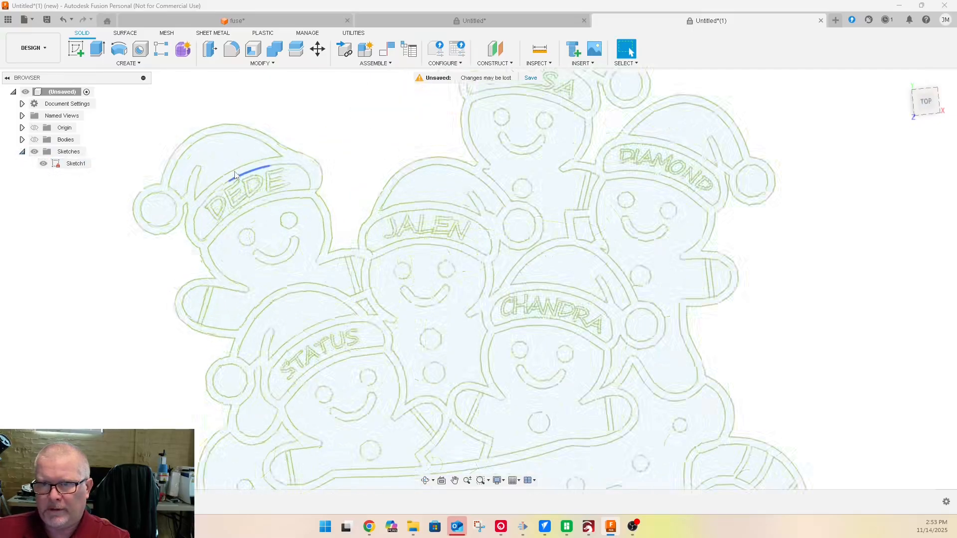
scroll(234, 173, "up", 2)
scroll(203, 156, "down", 5)
scroll(196, 162, "up", 4)
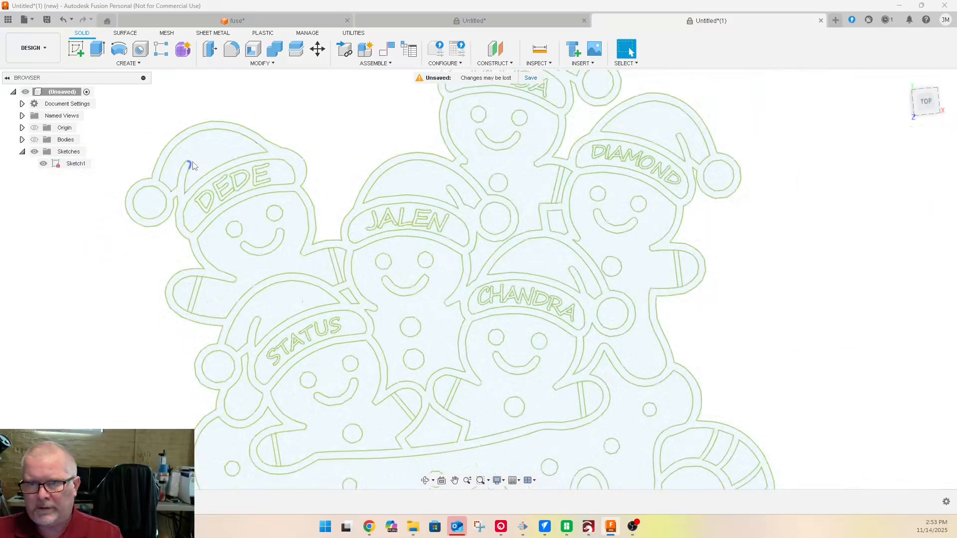
left_click(149, 204)
left_click(231, 151)
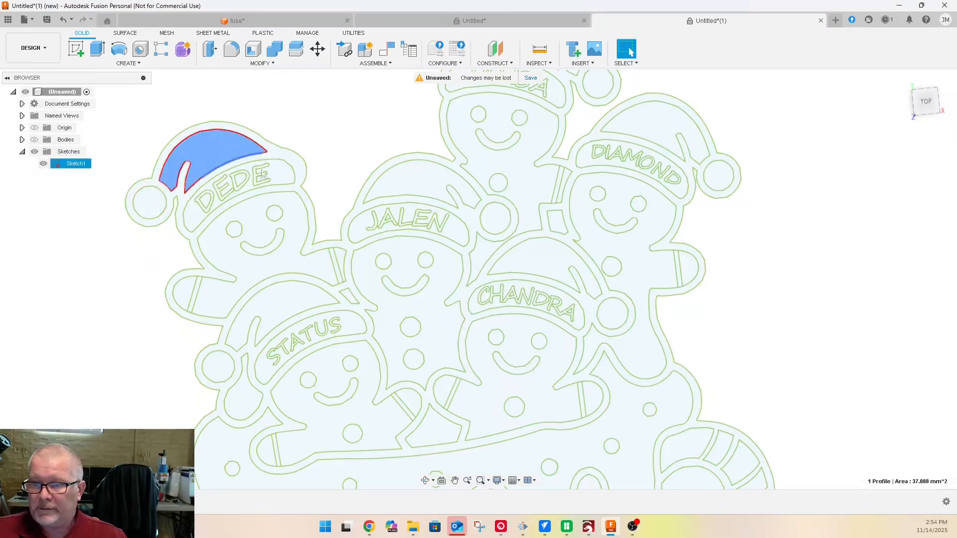
left_click(277, 179)
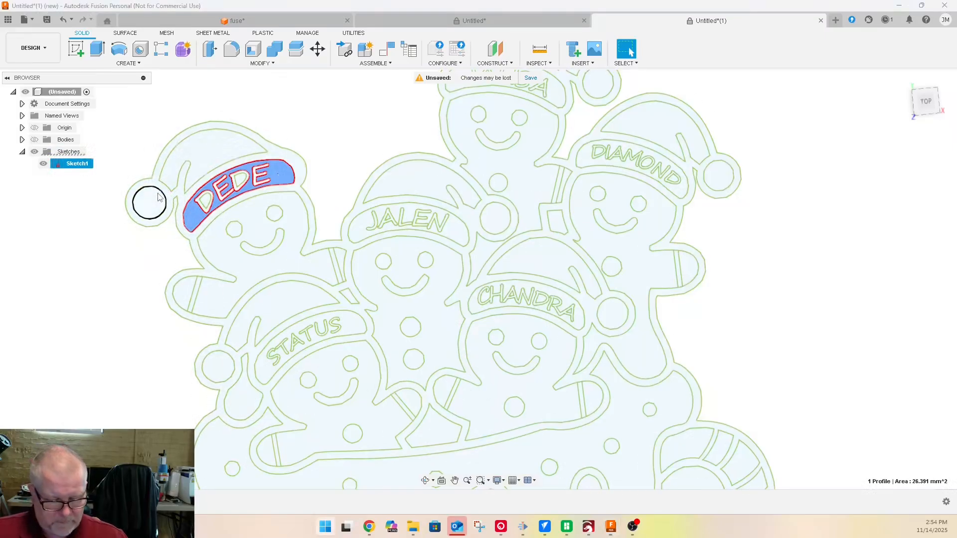
left_click(128, 209)
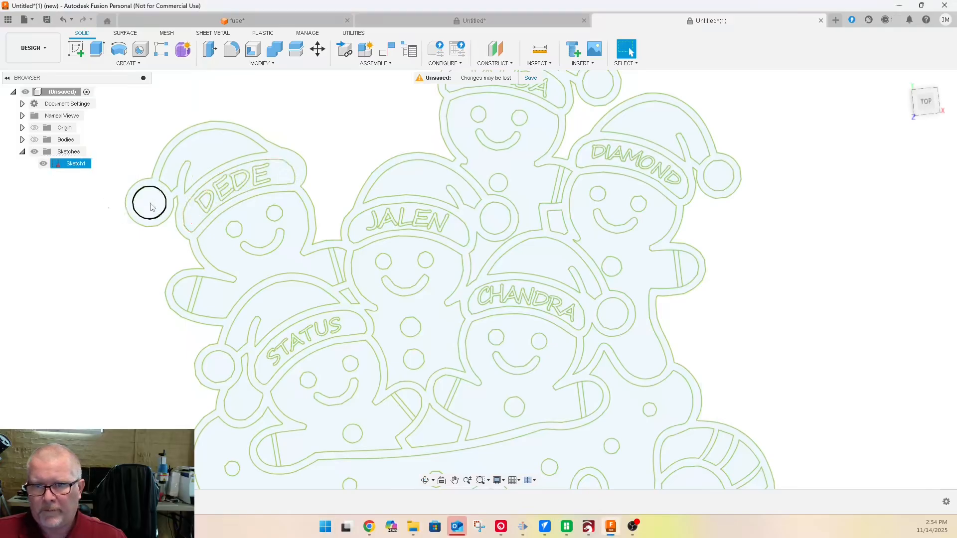
Select the leftmost gingerbread figure's profiles together: pom-pom, hat, hat band, body and both hands
left_click(150, 204)
left_click(203, 151, "shift")
left_click(285, 183, "shift")
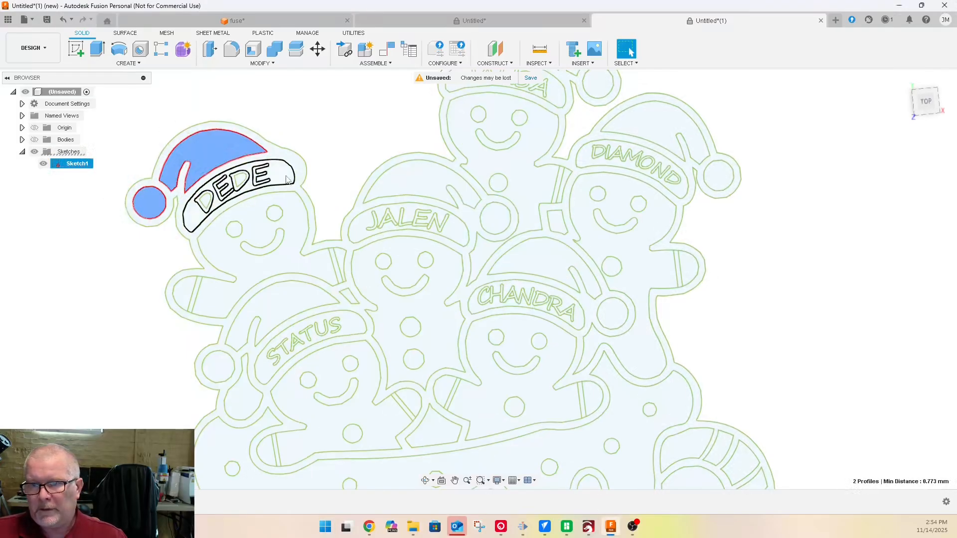
left_click(265, 238, "shift")
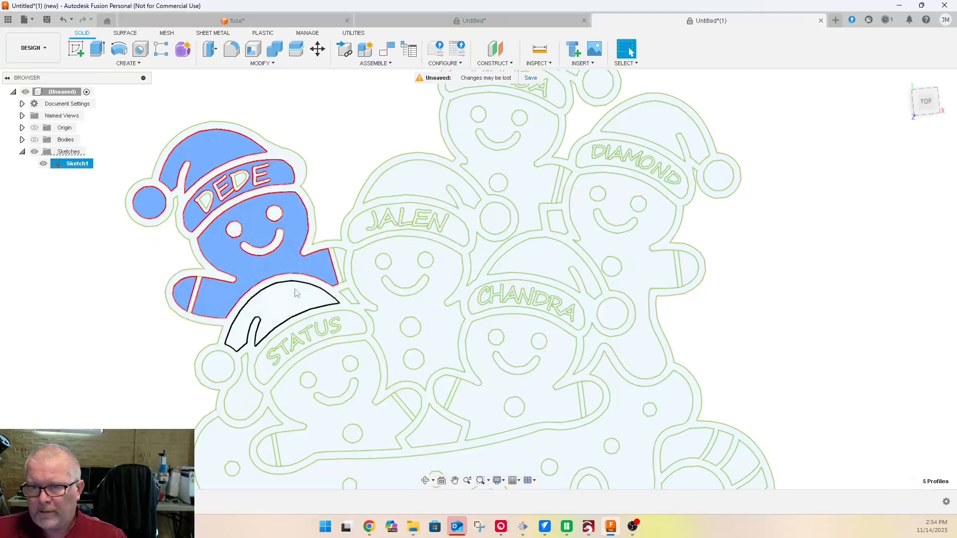
left_click(339, 262, "shift")
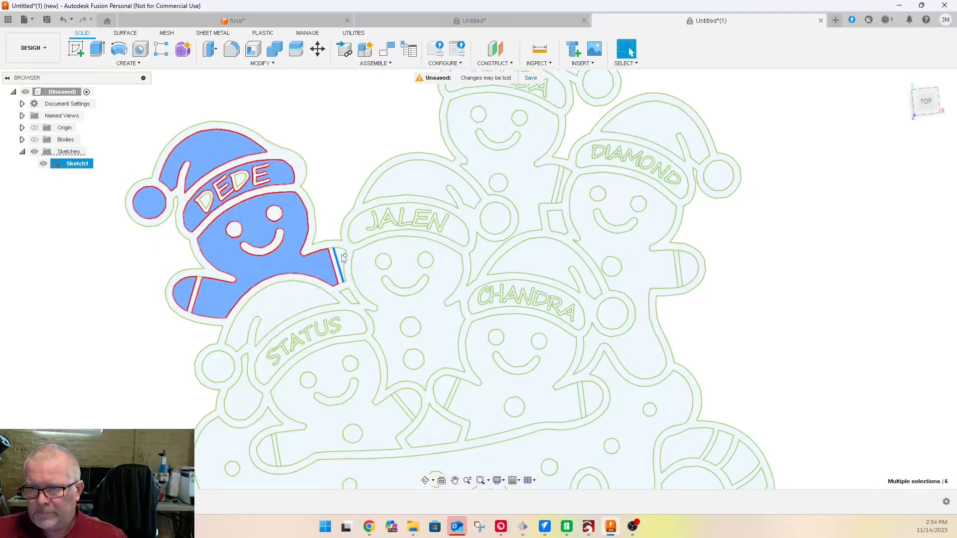
left_click(337, 260, "shift")
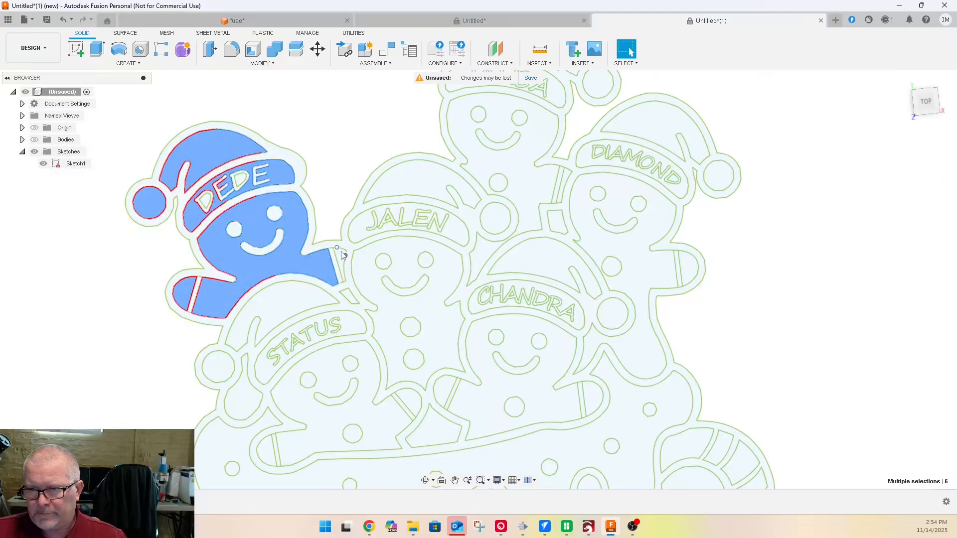
Add the middle figure's hat, hat band and pom-pom and the topmost figure's body, hat band and pom-pom to the profile selection
left_click(394, 194, "shift")
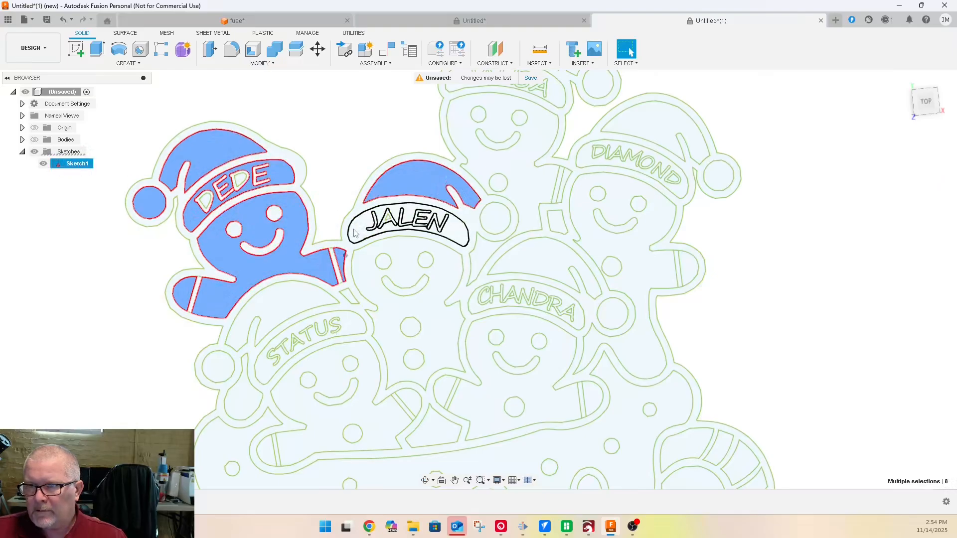
left_click(356, 232, "shift")
left_click(524, 174, "shift")
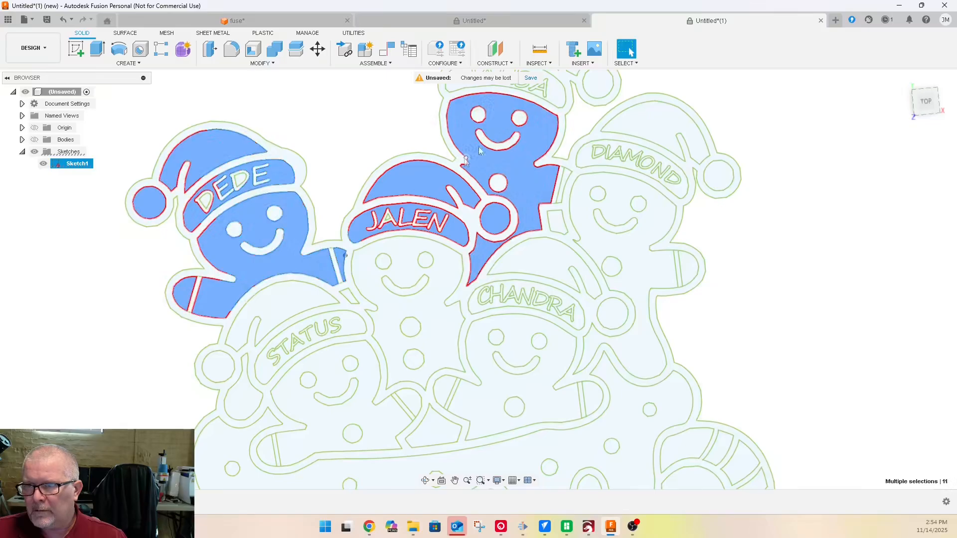
left_click(563, 98, "shift")
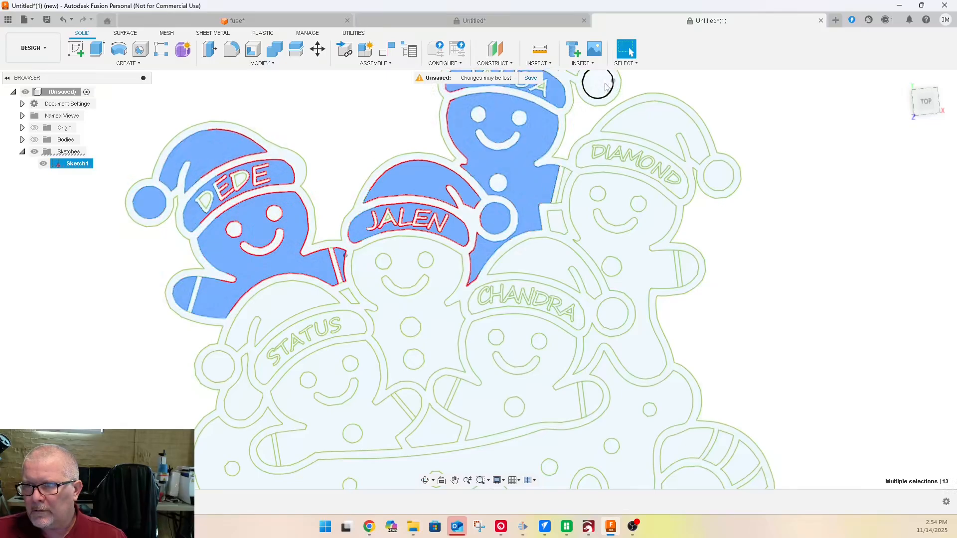
left_click(598, 83, "shift")
Add the rightmost figure's hat, pom-pom, hat band, body and small inner hand profile to the selection
left_click(707, 162, "shift")
left_click(718, 176, "shift")
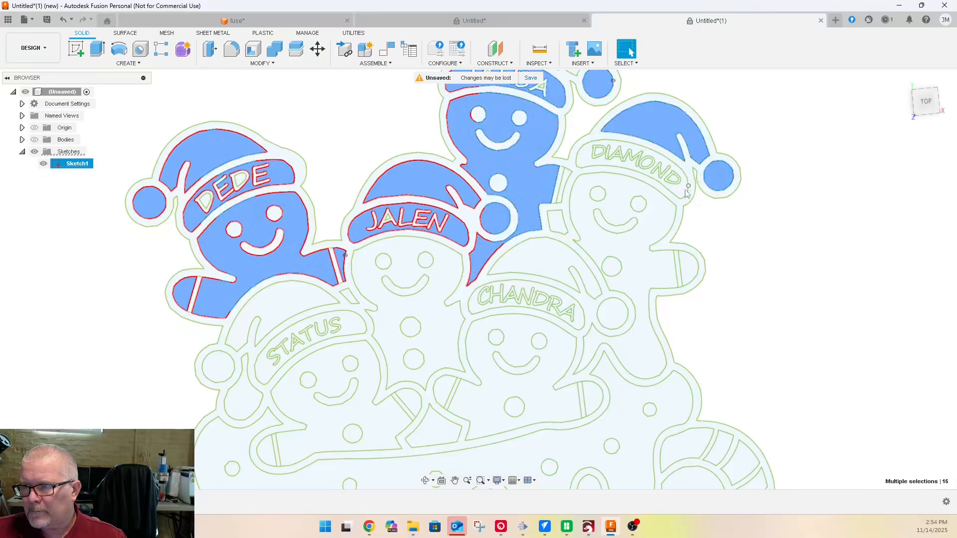
left_click(630, 172, "shift")
left_click(621, 214, "shift")
left_click(557, 222, "shift")
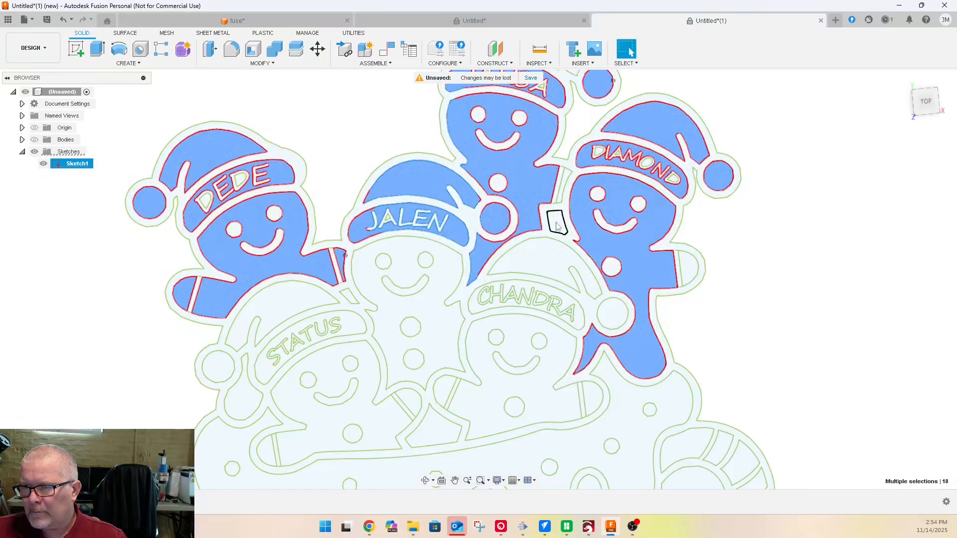
Add the front-right figure's hat, pom-pom and hat band to the selected profiles
left_click(596, 304, "shift")
left_click(613, 314, "shift")
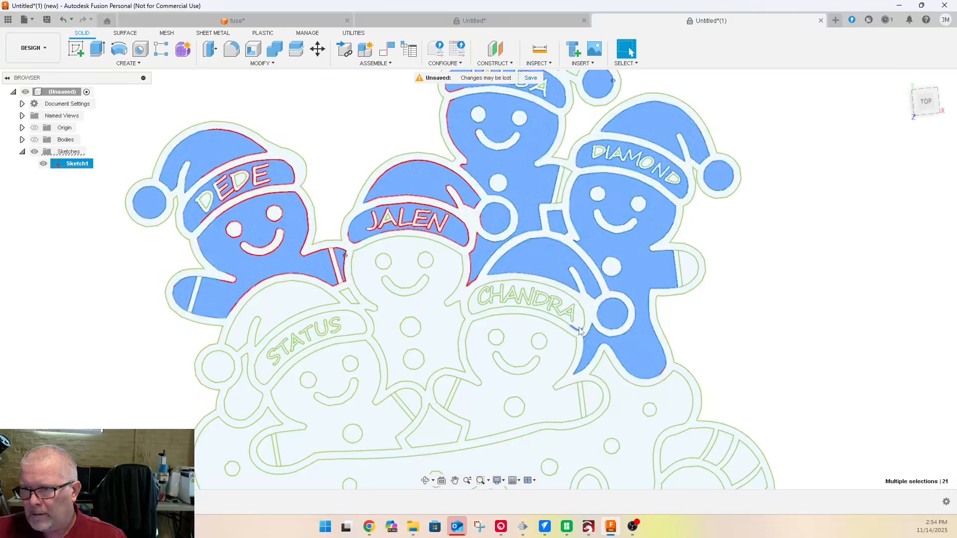
left_click(580, 325, "shift")
Add the middle figure's body and the enclosed letter openings in the middle and leftmost hat bands to the selection
scroll(399, 220, "down", 3)
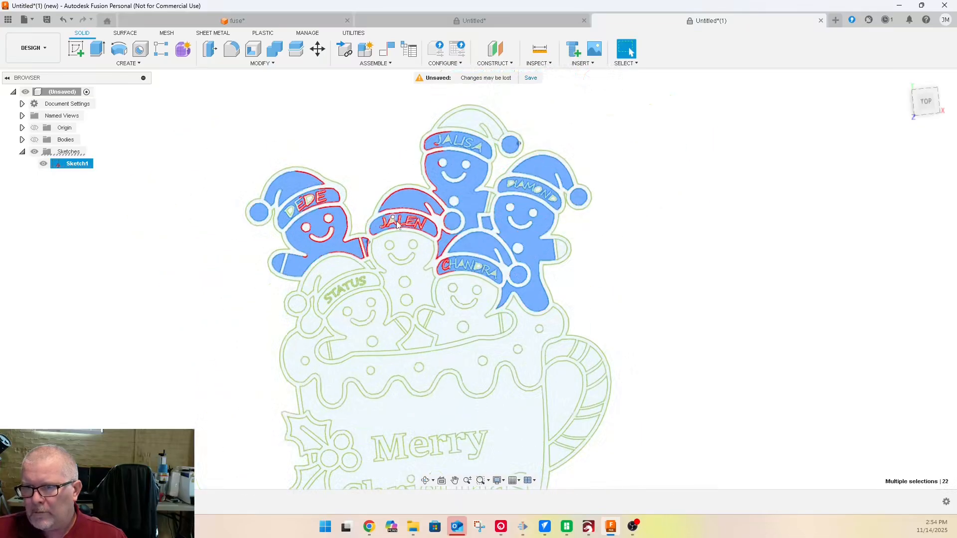
scroll(388, 215, "up", 5)
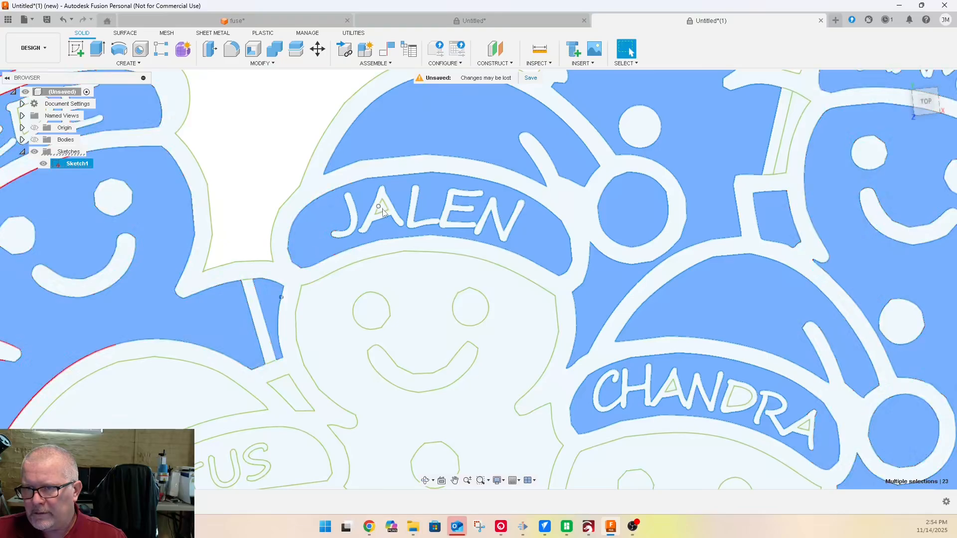
scroll(388, 214, "up", 3)
left_click(390, 218, "shift")
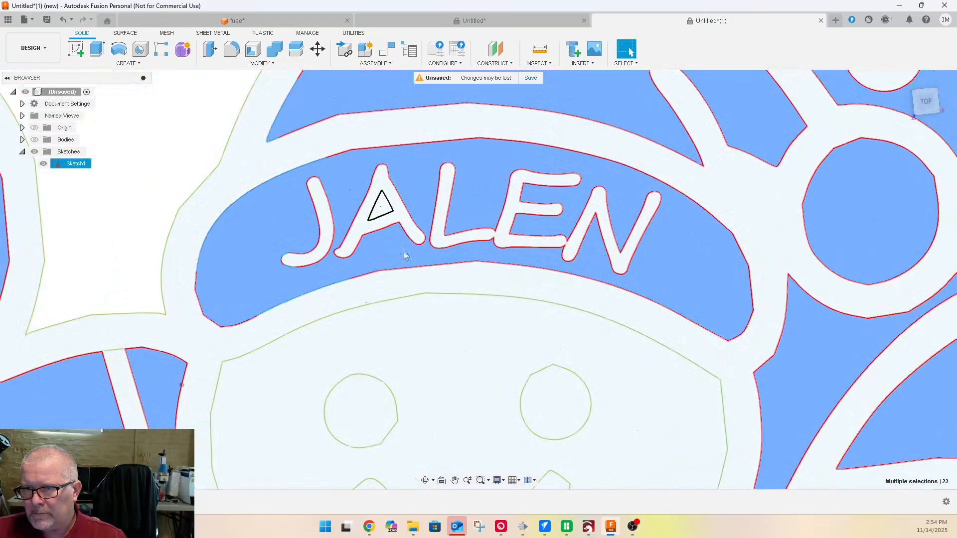
left_click(446, 375, "shift")
scroll(446, 375, "down", 3)
left_click(88, 198, "shift")
scroll(383, 247, "down", 2)
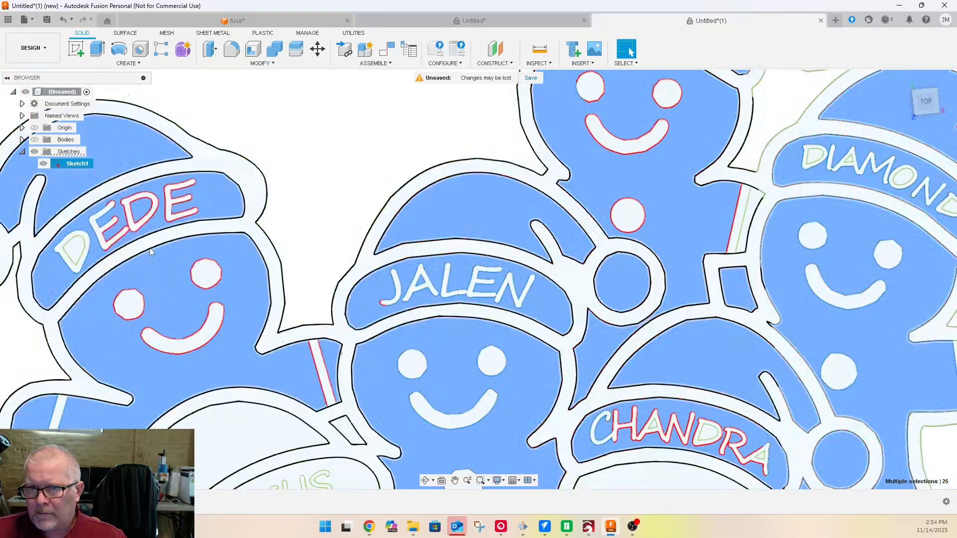
left_click(75, 251, "shift")
scroll(169, 186, "down", 3)
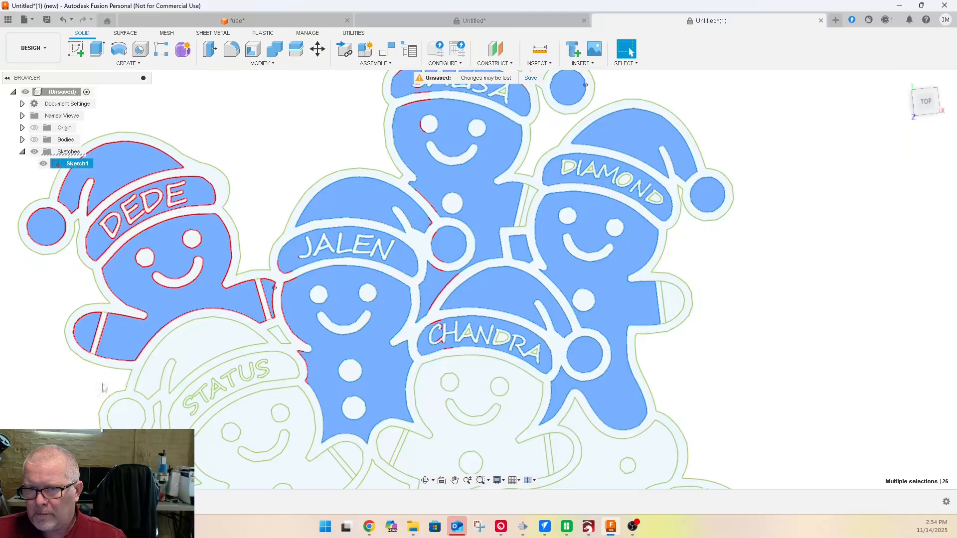
Add the front-left figure's hat and pom-pom, the small profile beneath it and the mug's dripping icing to the selection
left_click(183, 350, "shift")
left_click(132, 416, "shift")
scroll(274, 288, "down", 5)
scroll(155, 397, "up", 3)
left_click(160, 373, "shift")
left_click(155, 394, "shift")
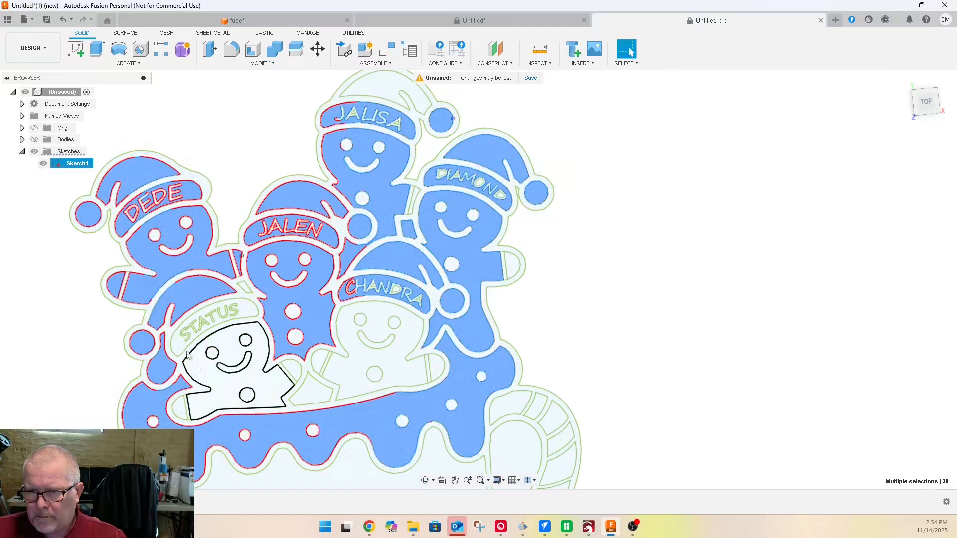
Add both front figures' bodies and hands, the front-left hat band, and the letter openings in the front and rightmost hat bands to the selection
left_click(195, 362, "shift")
left_click(179, 349, "shift")
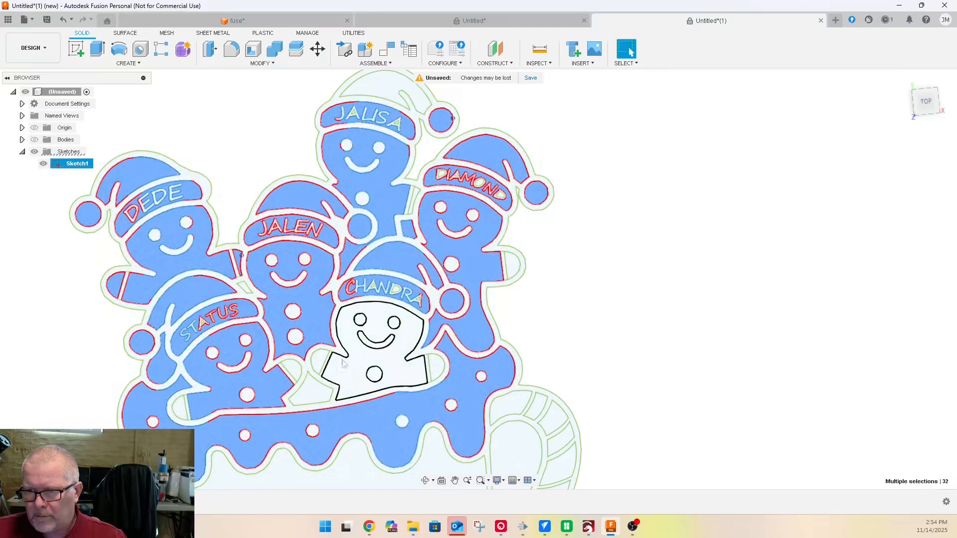
left_click(351, 364, "shift")
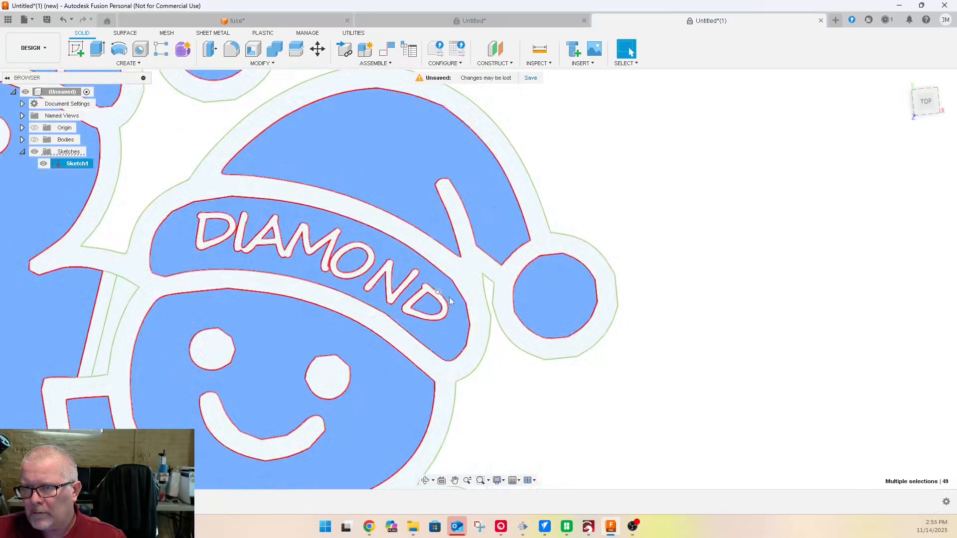
Add the topmost figure's hat and the two enclosed A openings in its hat band to the selection
scroll(450, 301, "down", 4)
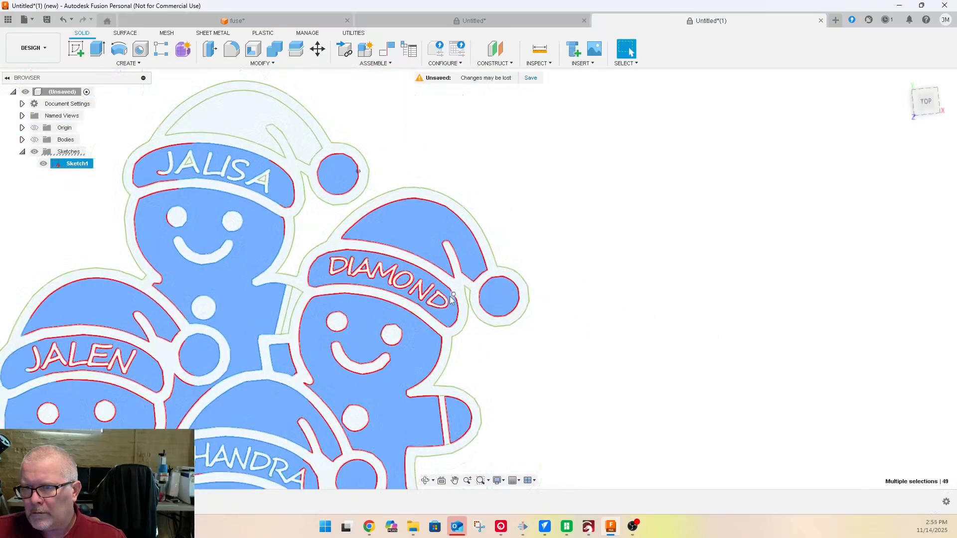
left_click(236, 124, "shift")
scroll(257, 179, "up", 5)
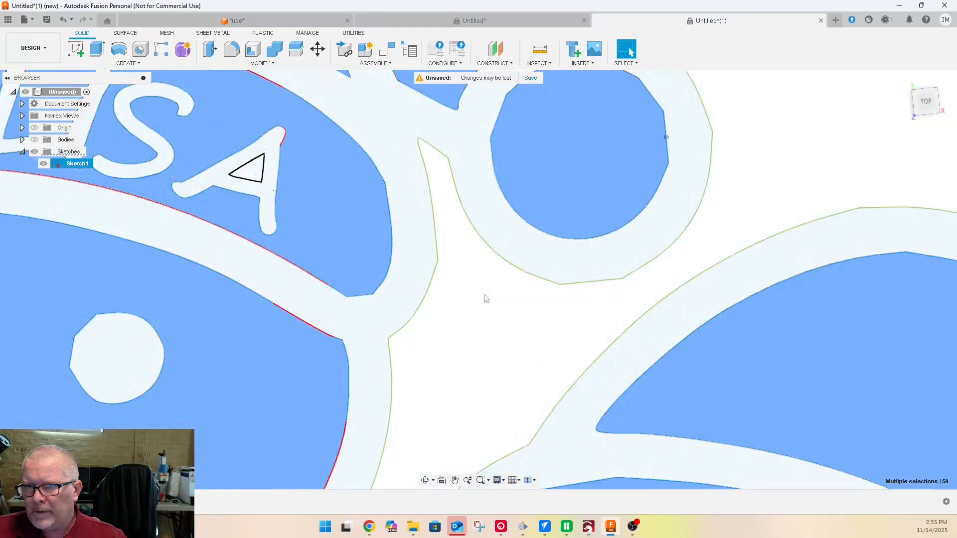
scroll(478, 293, "down", 4)
scroll(169, 192, "up", 4)
left_click(285, 203, "shift")
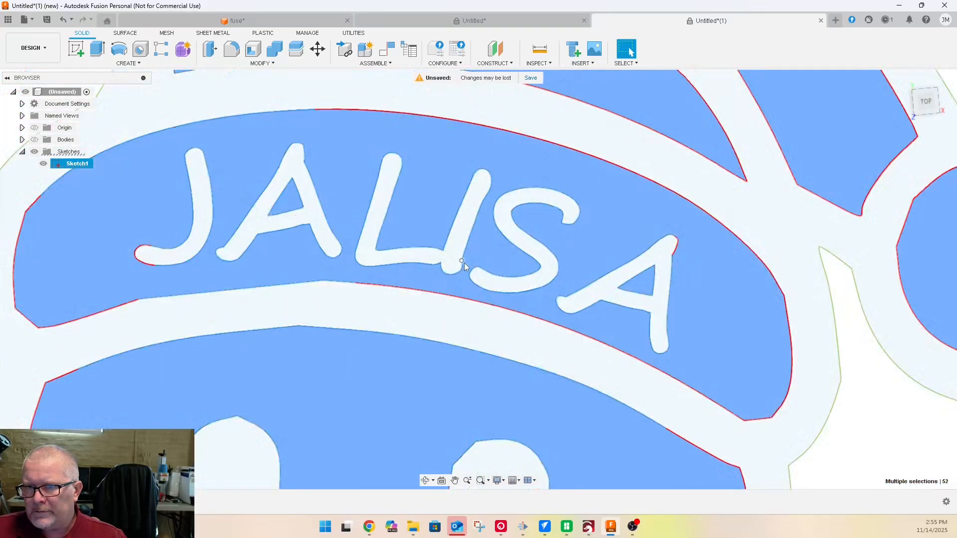
Add all the stripe profiles of the mug's handle and the mug body around the Merry Christmas lettering to the selection
scroll(465, 262, "down", 8)
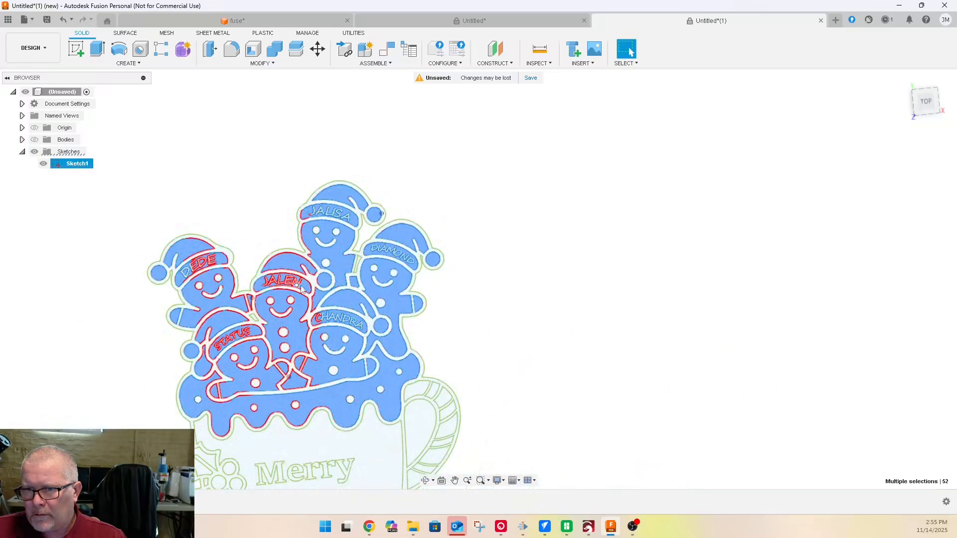
scroll(270, 199, "down", 2)
scroll(301, 268, "up", 4)
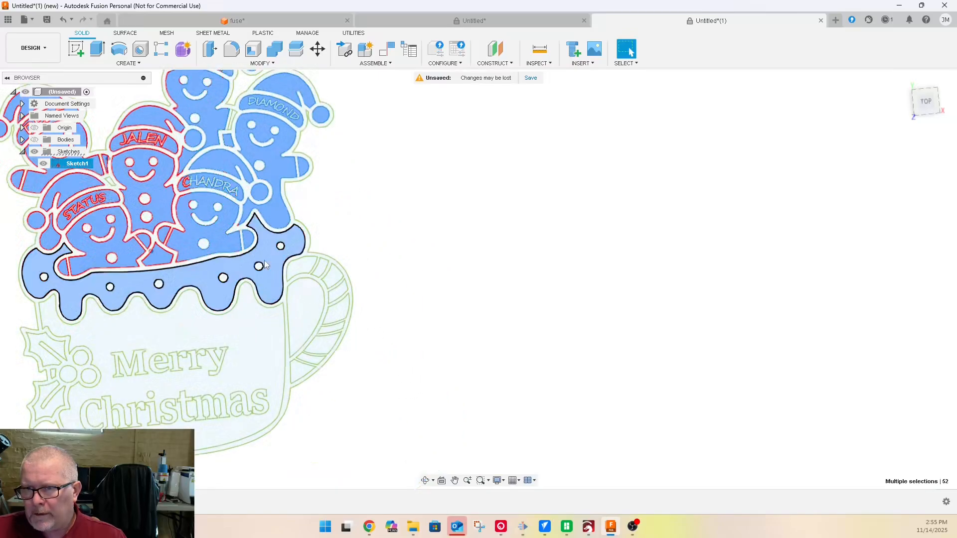
left_click(304, 266, "ctrl")
left_click(321, 269, "ctrl")
left_click(336, 276, "ctrl")
left_click(339, 291, "ctrl")
left_click(342, 312, "ctrl")
left_click(334, 329, "ctrl")
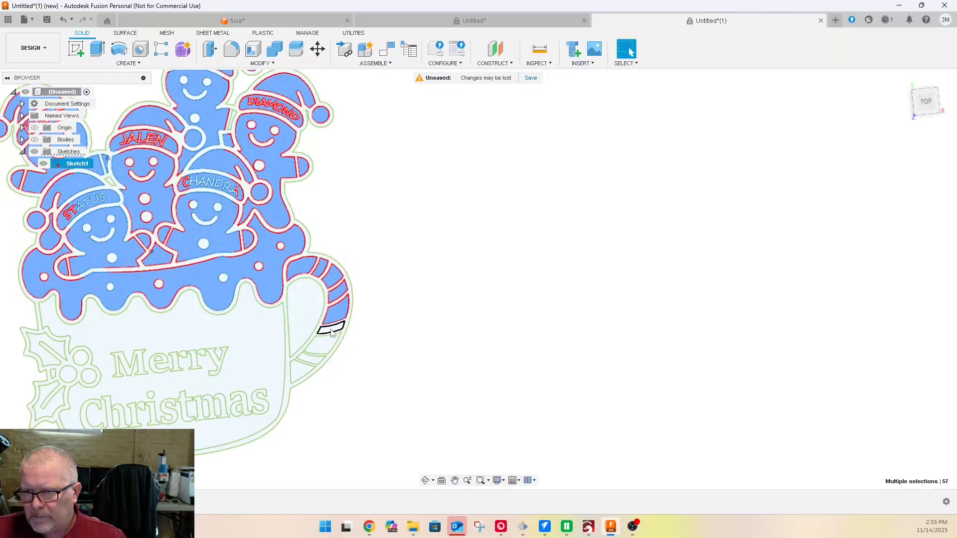
left_click(325, 350, "ctrl")
left_click(317, 364, "ctrl")
left_click(316, 360, "ctrl")
left_click(302, 374, "ctrl")
scroll(477, 371, "down", 3)
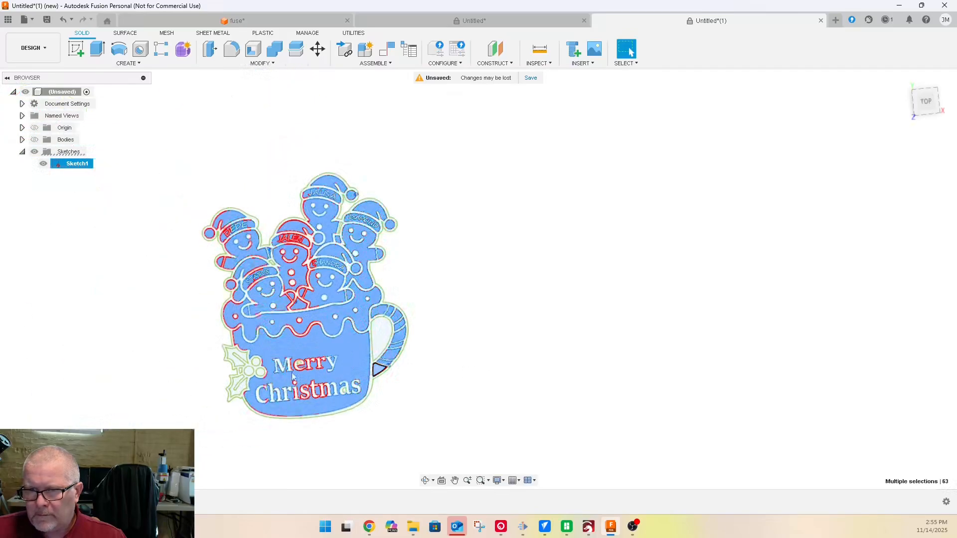
Add the holly leaves, the three berries and the small leaf piece beside them to the selection
scroll(227, 372, "up", 7)
left_click(226, 411, "ctrl")
left_click(275, 382, "ctrl")
left_click(305, 342, "ctrl")
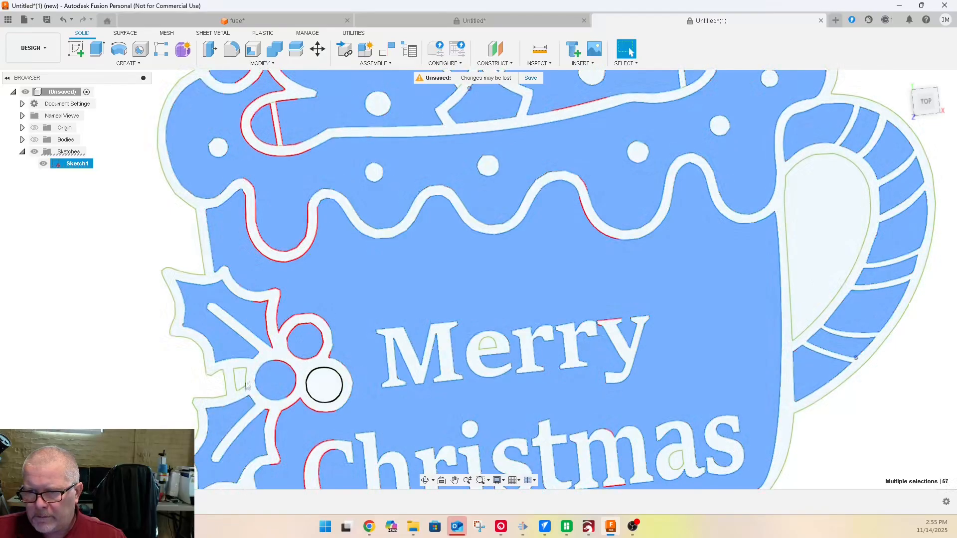
left_click(324, 384, "ctrl")
left_click(242, 373, "ctrl")
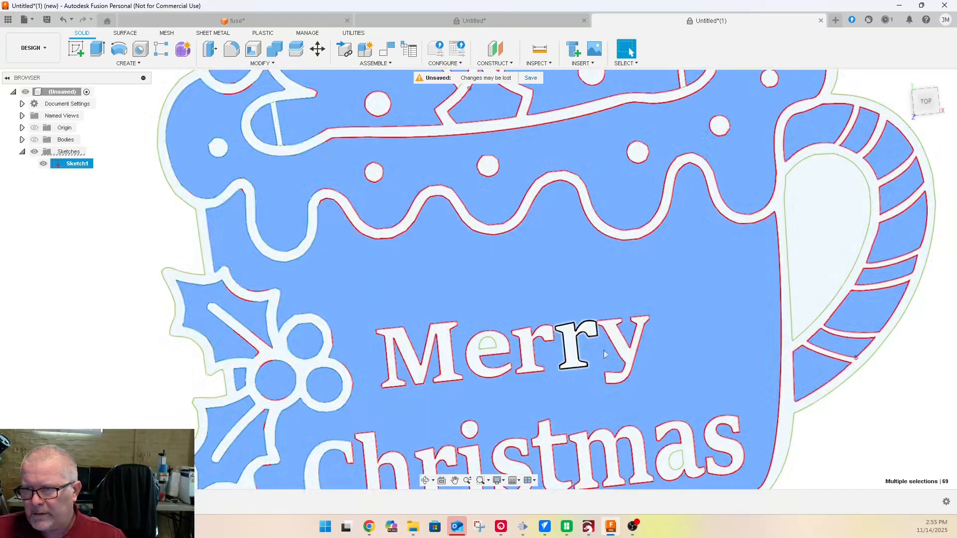
Add the enclosed openings of the e in Merry and the a in Christmas to the selection
scroll(605, 354, "up", 5)
left_click(385, 331, "ctrl")
scroll(307, 245, "down", 4)
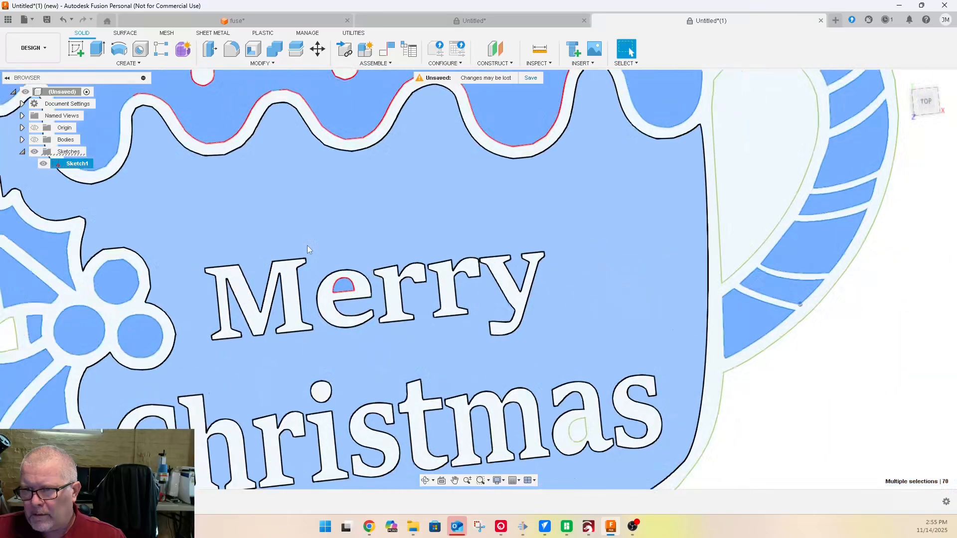
scroll(307, 245, "down", 3)
scroll(611, 325, "up", 4)
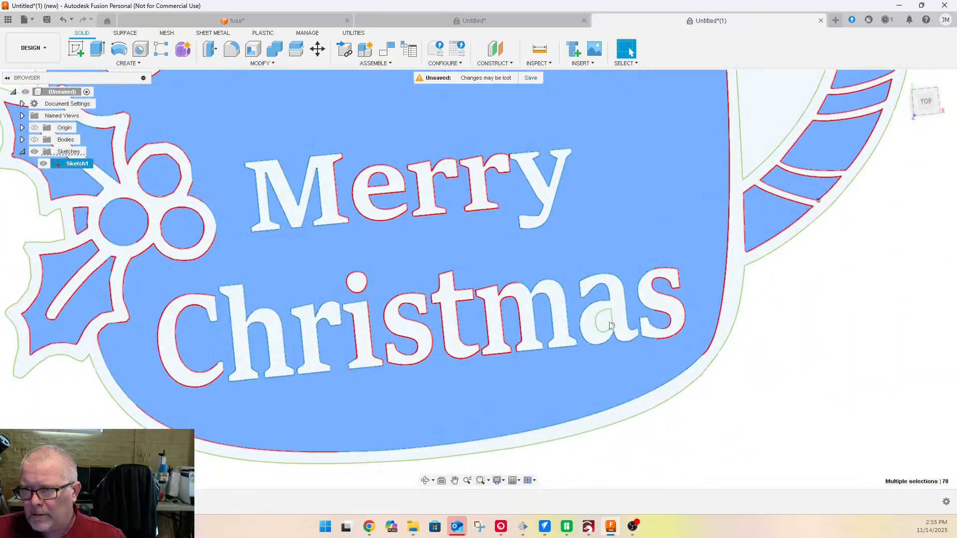
left_click(604, 323, "ctrl")
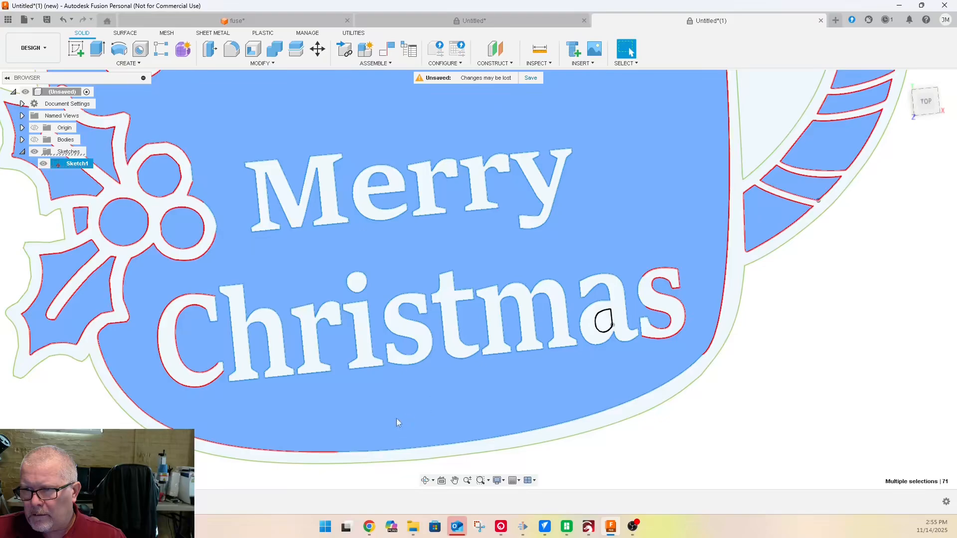
left_click(397, 421, "ctrl")
scroll(398, 422, "down", 4)
scroll(50, 434, "down", 2)
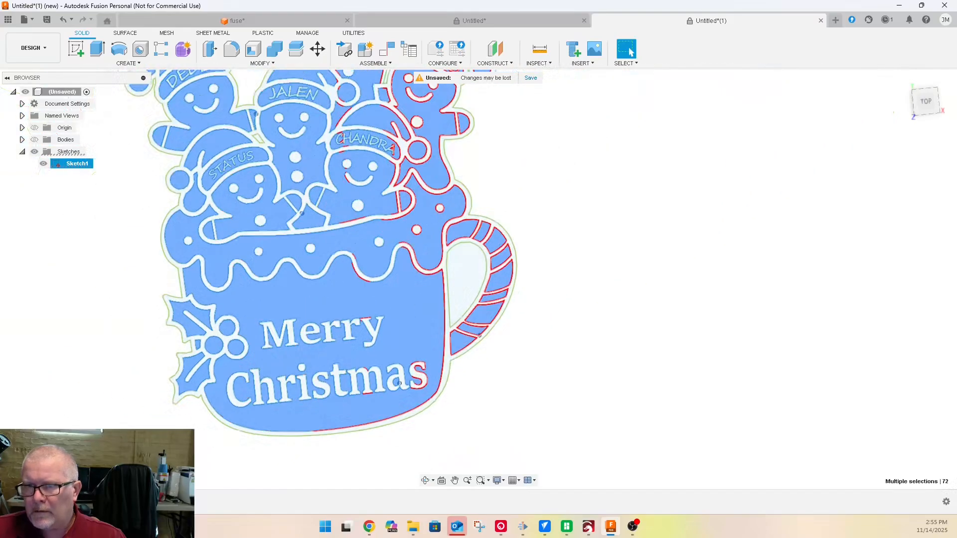
scroll(96, 442, "down", 1)
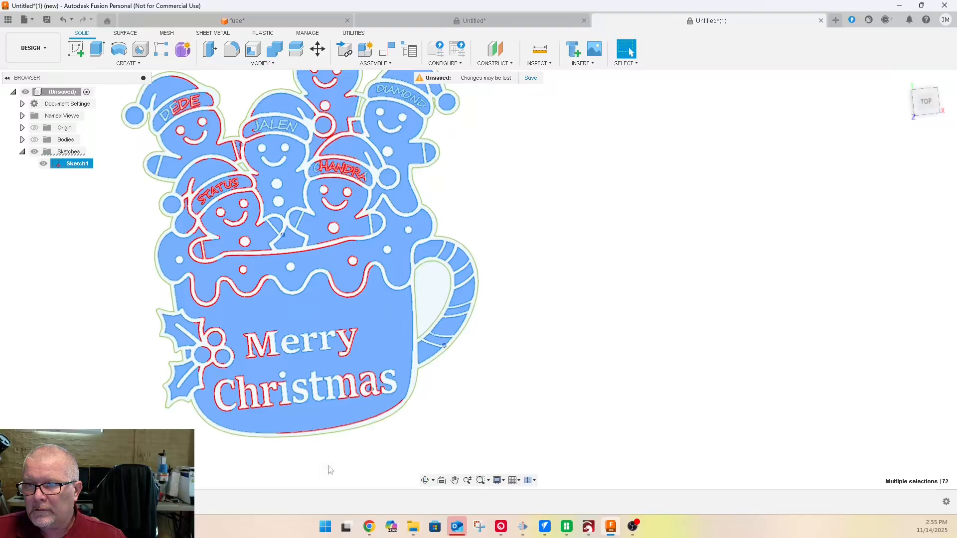
Add the narrow enclosed sliver between the topmost figure's body and the rightmost figure's face to the selection
scroll(500, 421, "down", 2)
scroll(349, 151, "up", 2)
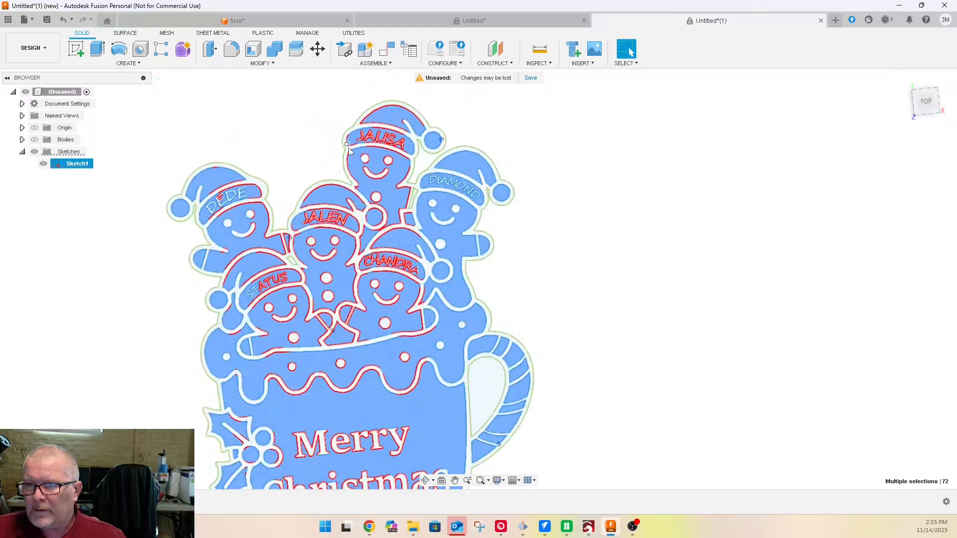
scroll(349, 151, "up", 1)
scroll(492, 203, "down", 2)
scroll(444, 198, "up", 10)
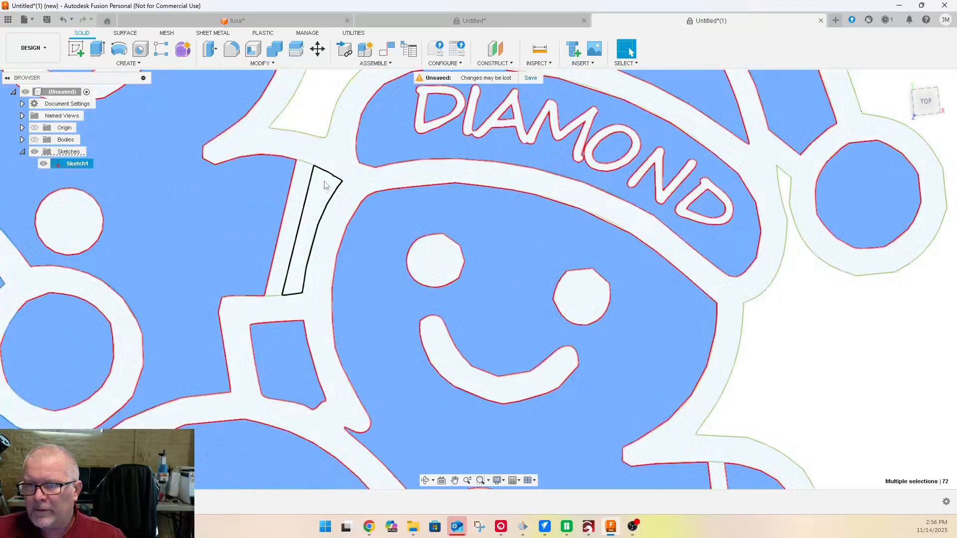
left_click(323, 188, "shift")
scroll(292, 228, "down", 5)
scroll(264, 271, "down", 5)
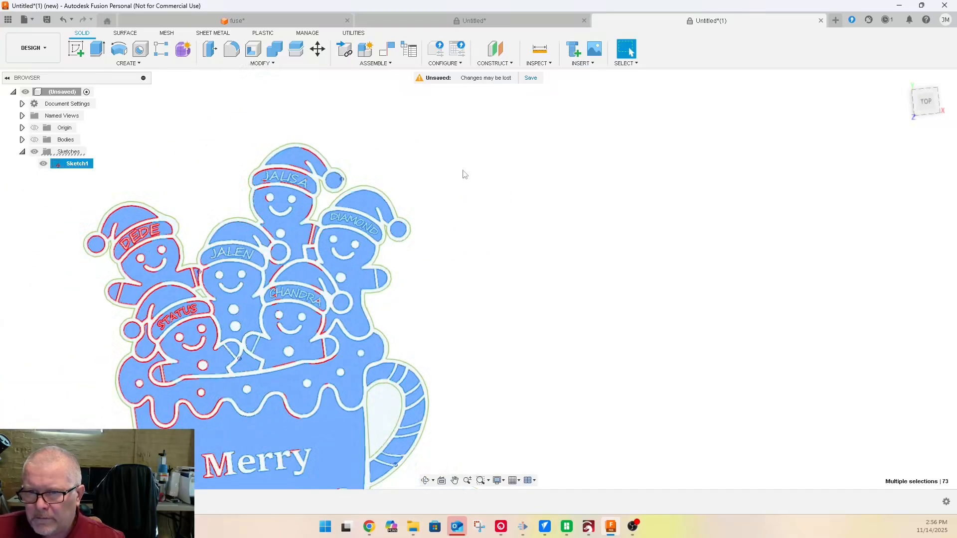
scroll(188, 135, "down", 3)
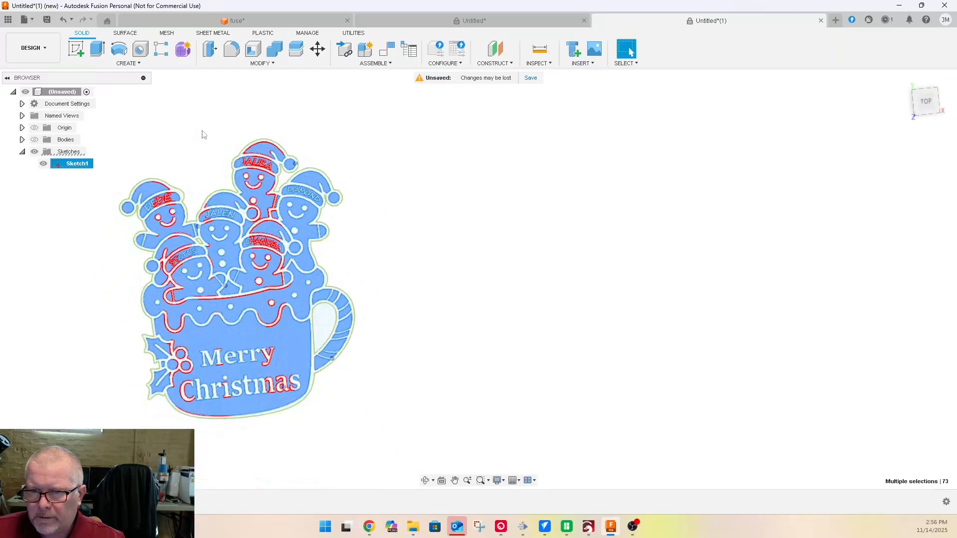
Extrude the selected fill profiles 1.5 mm to one side from the profile plane as new bodies
key("e")
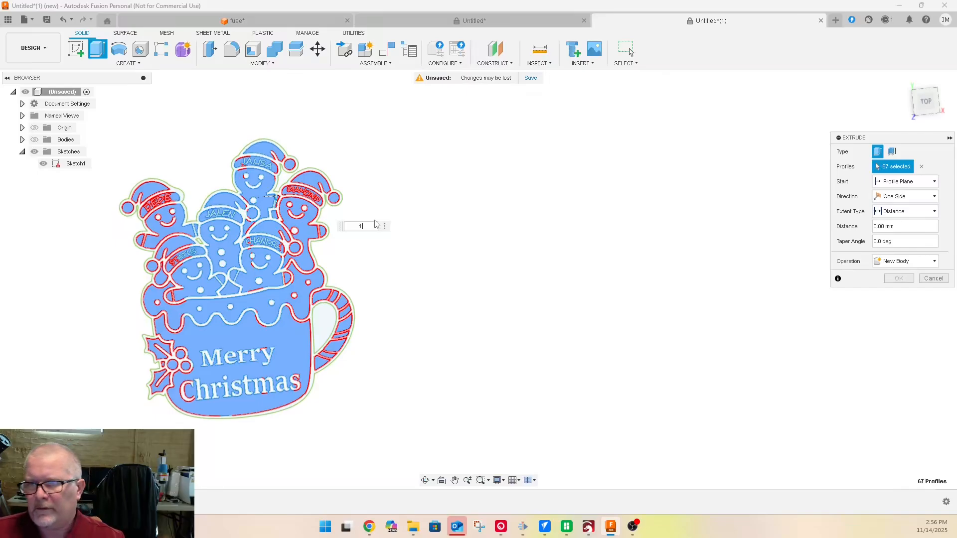
type("1.5")
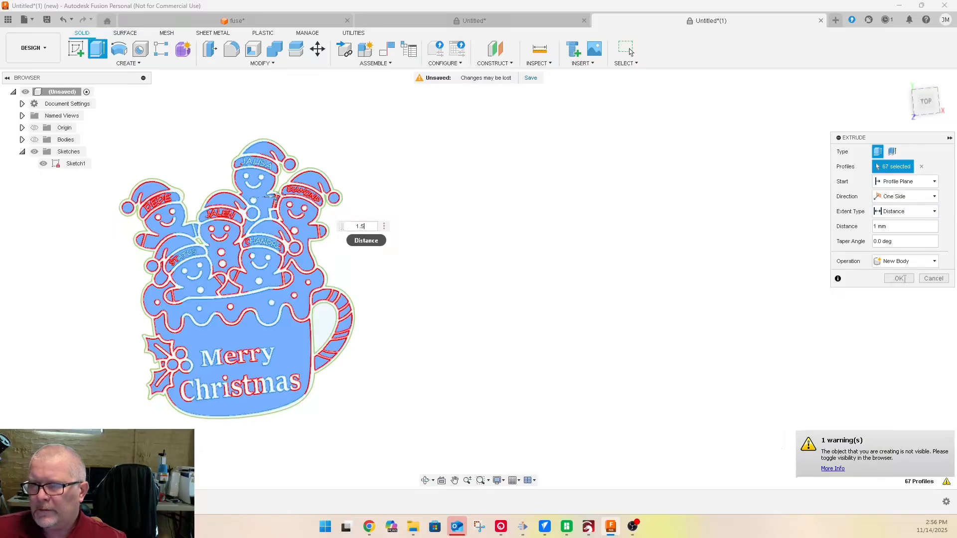
left_click(900, 279)
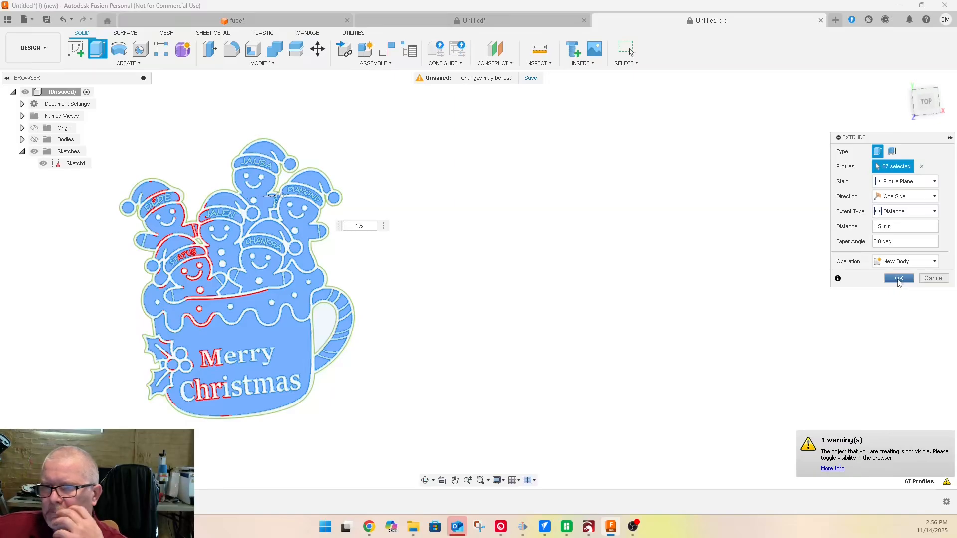
left_click(899, 280)
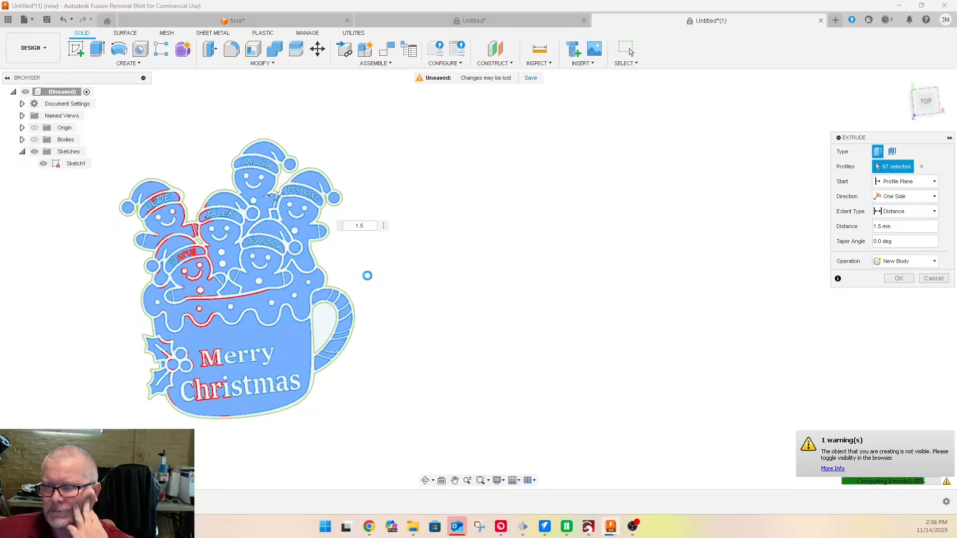
Show the bodies and examine the extruded mug, its lettering and its edge heights at an oblique angle and from above
left_click(35, 140)
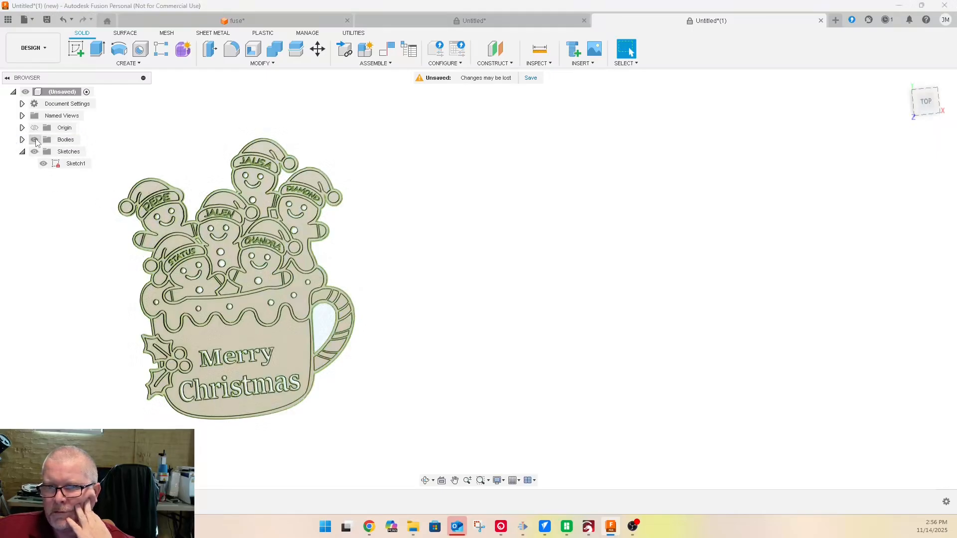
scroll(92, 313, "up", 5)
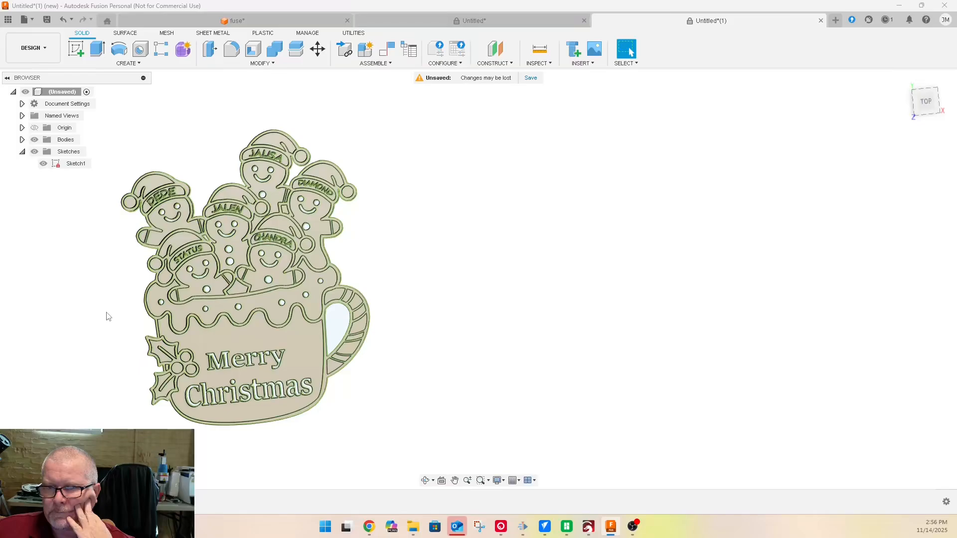
scroll(323, 257, "down", 4)
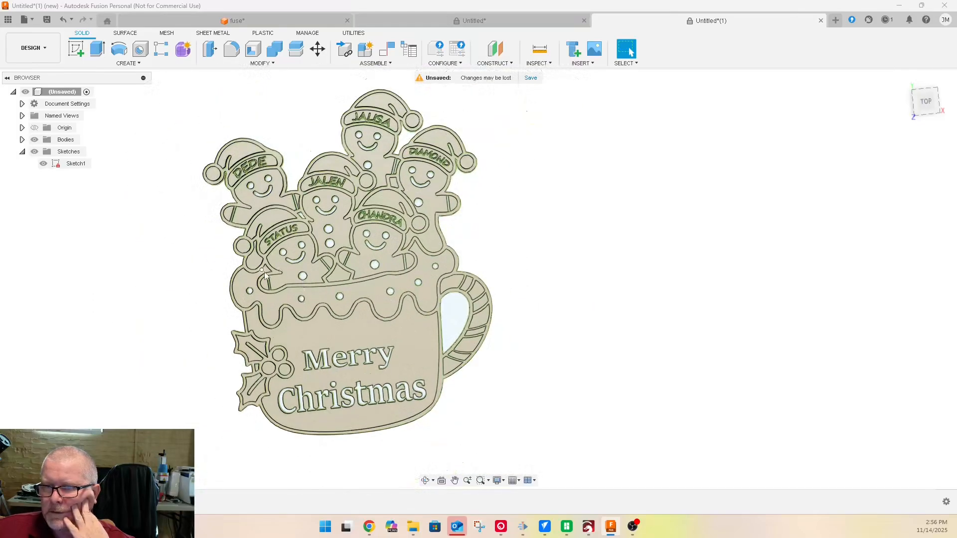
left_click_drag(925, 91, 917, 116)
scroll(402, 358, "down", 1)
scroll(402, 357, "up", 5)
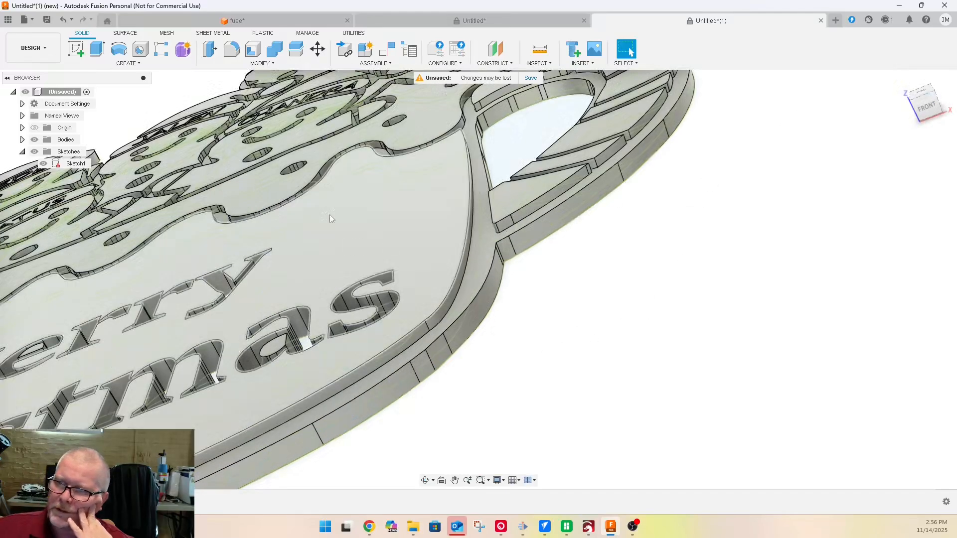
scroll(527, 235, "down", 2)
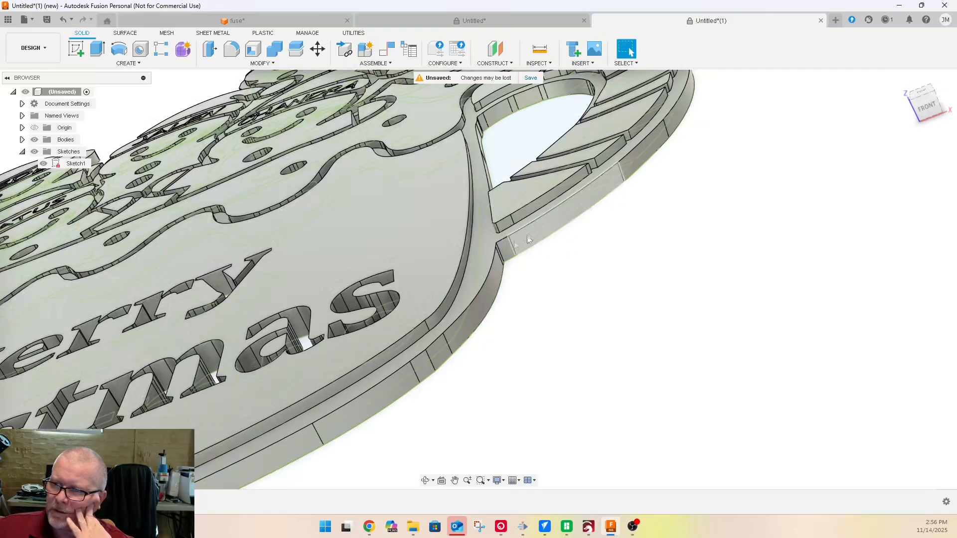
scroll(493, 352, "down", 3)
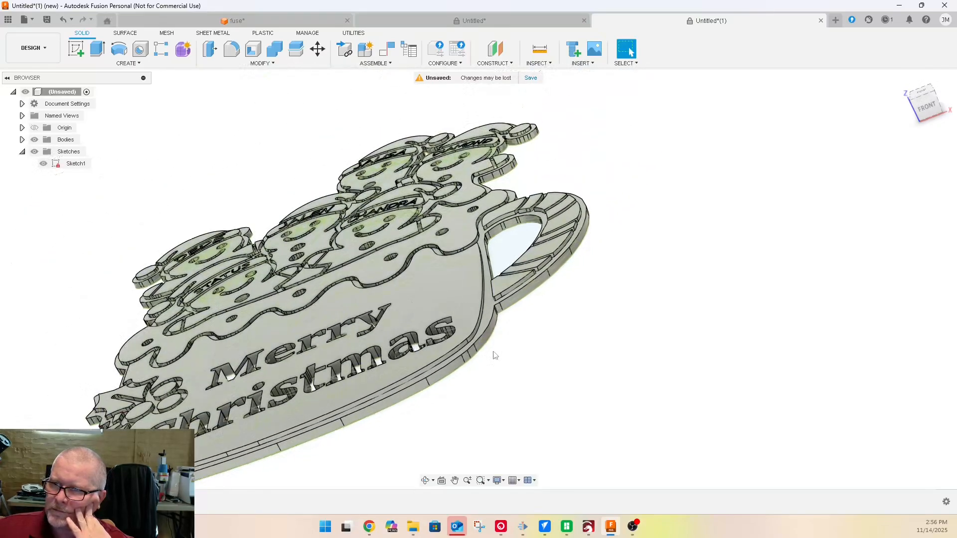
left_click(925, 110)
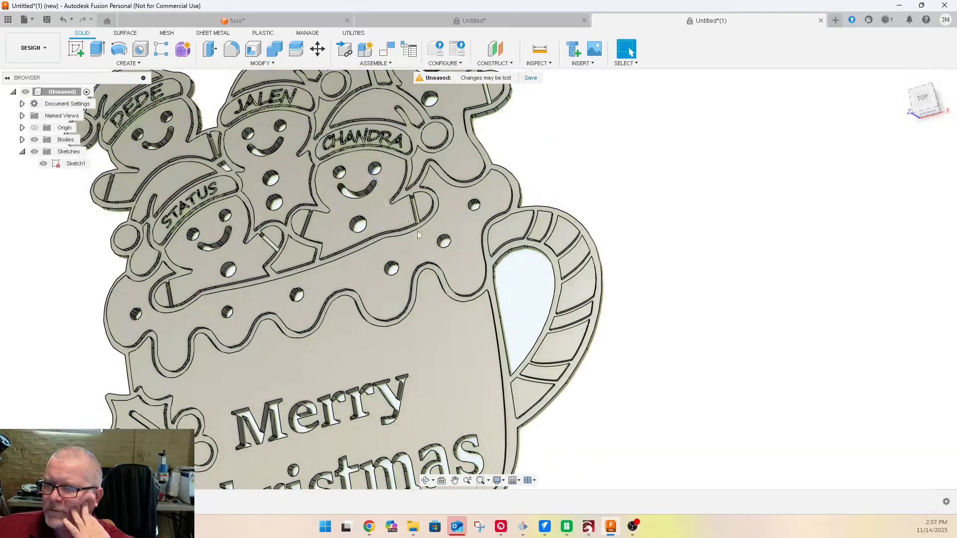
scroll(331, 306, "down", 3)
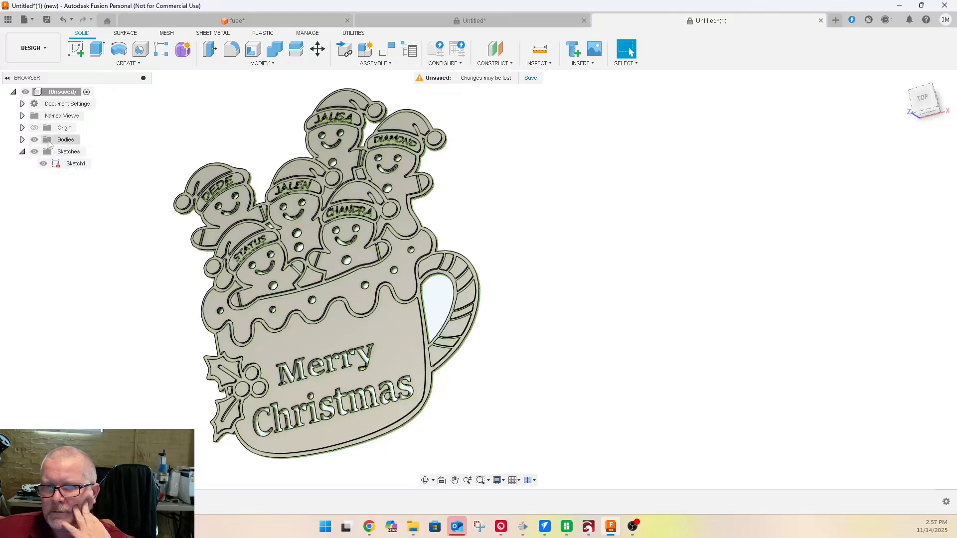
Hide the bodies and keep the mug sketch displayed
left_click(35, 140)
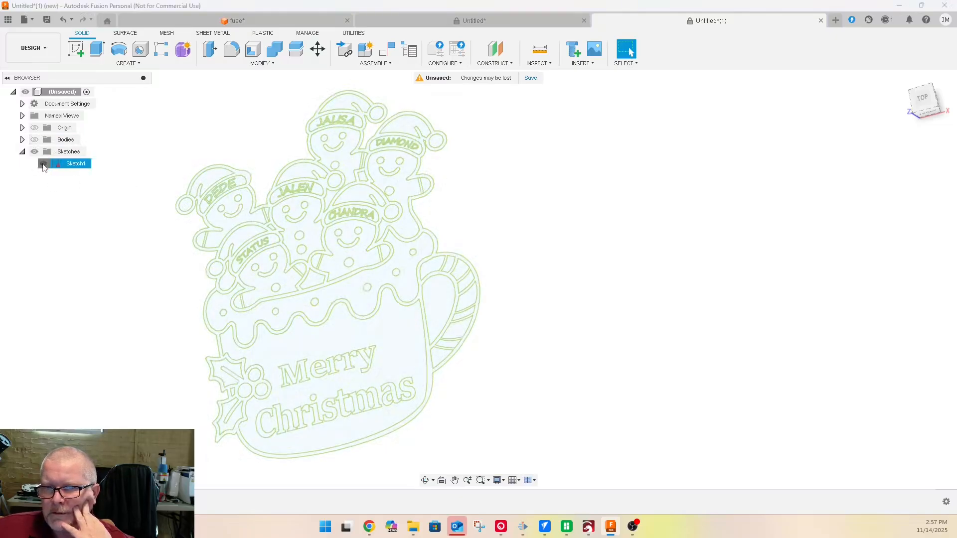
left_click(43, 164)
left_click(43, 164)
scroll(133, 190, "down", 2)
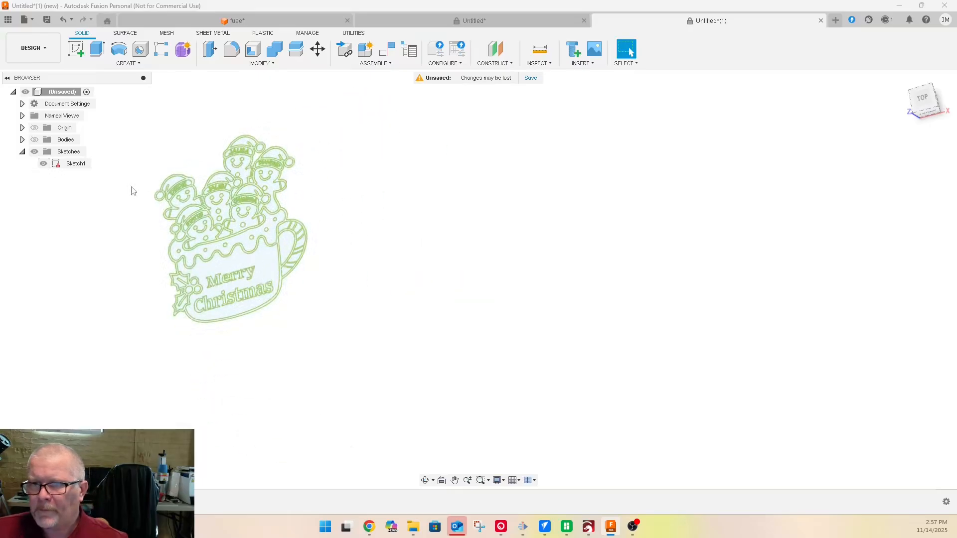
Select the first two letter profiles of the name on the leftmost figure's hat band
scroll(132, 189, "up", 6)
scroll(99, 188, "up", 3)
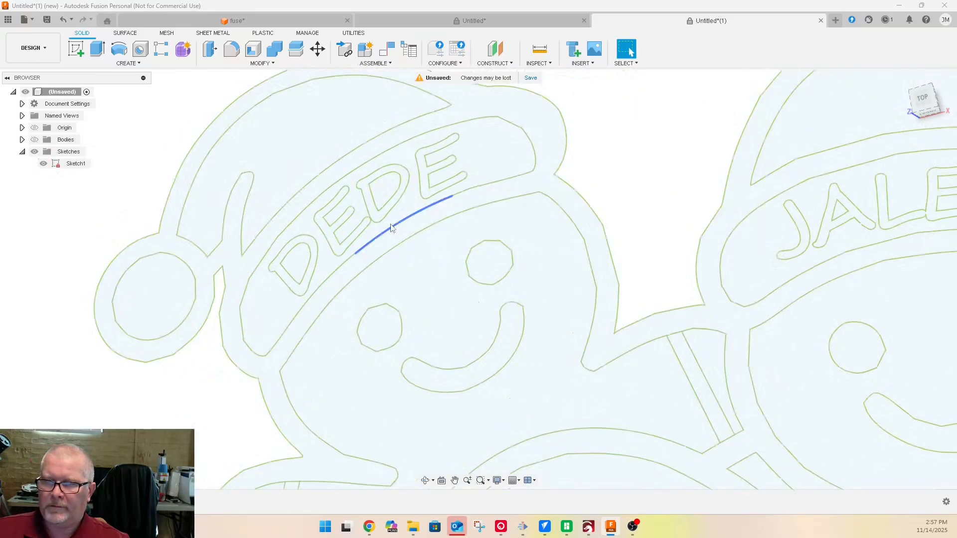
left_click(310, 219)
left_click(239, 250)
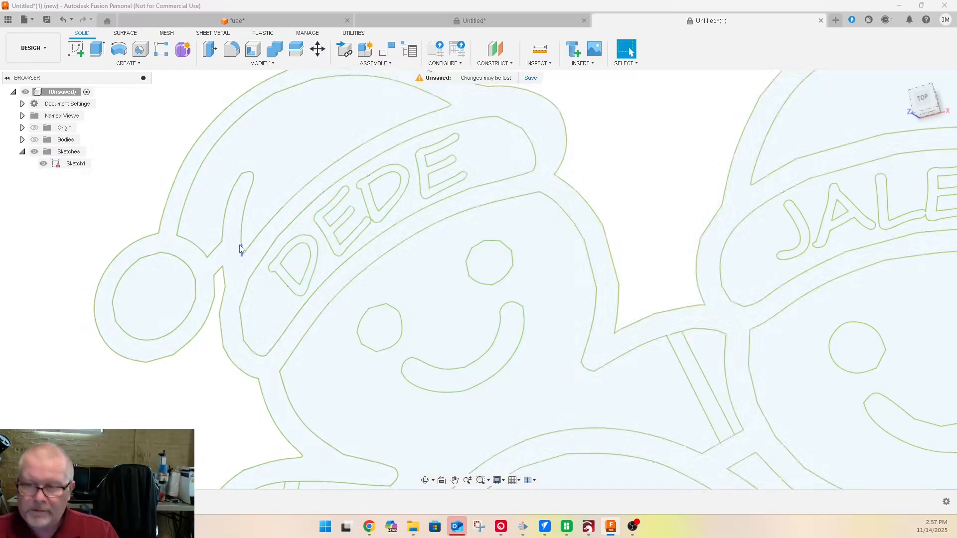
scroll(296, 275, "up", 2)
left_click(281, 289)
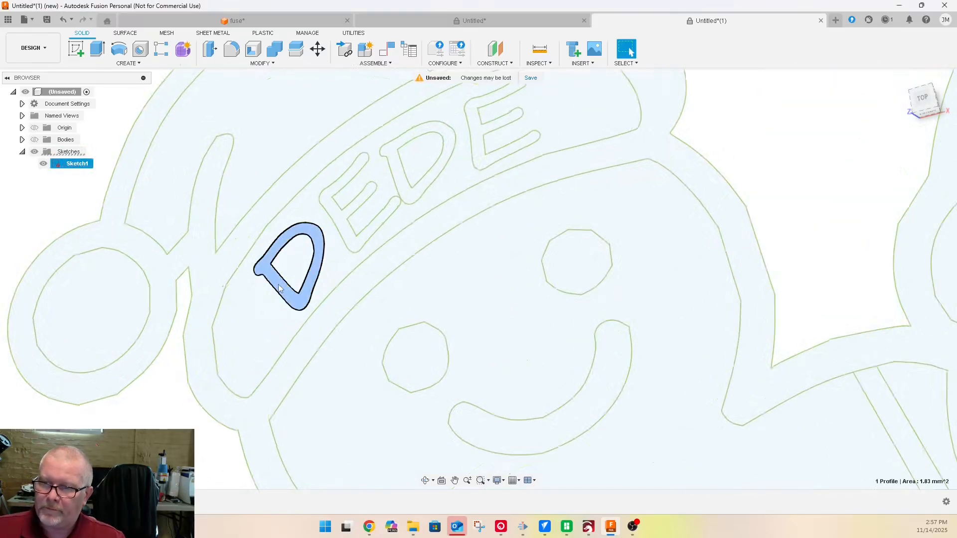
left_click(352, 214, "shift")
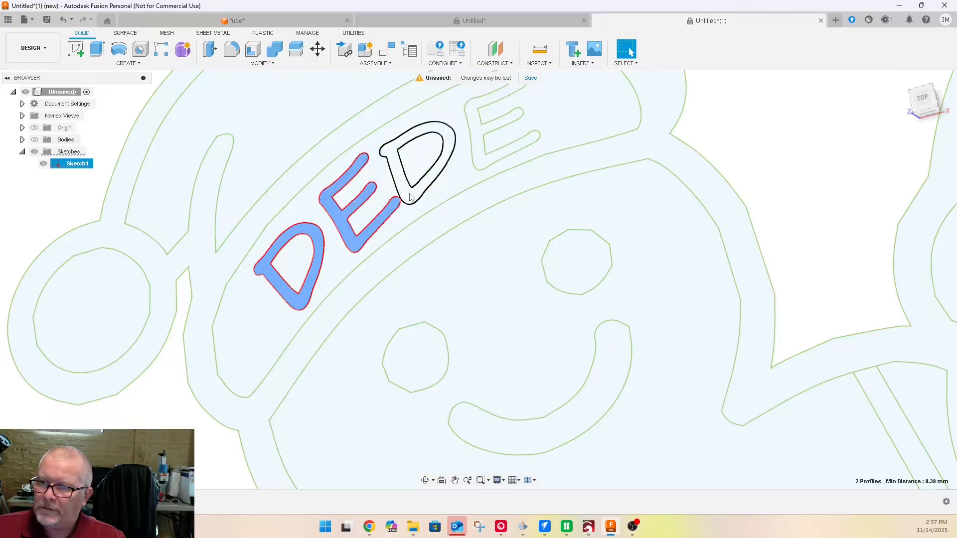
Add the last two name letters, both eyes and the smile of the leftmost gingerbread figure to the profile selection
left_click(441, 147, "shift")
left_click(483, 164, "shift")
left_click(561, 271, "shift")
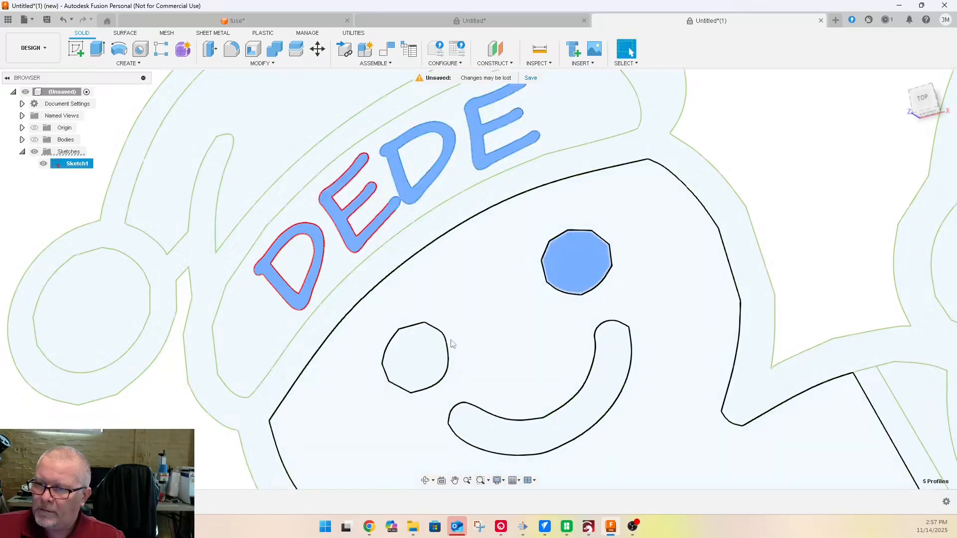
left_click(618, 373, "shift")
left_click(417, 357, "shift")
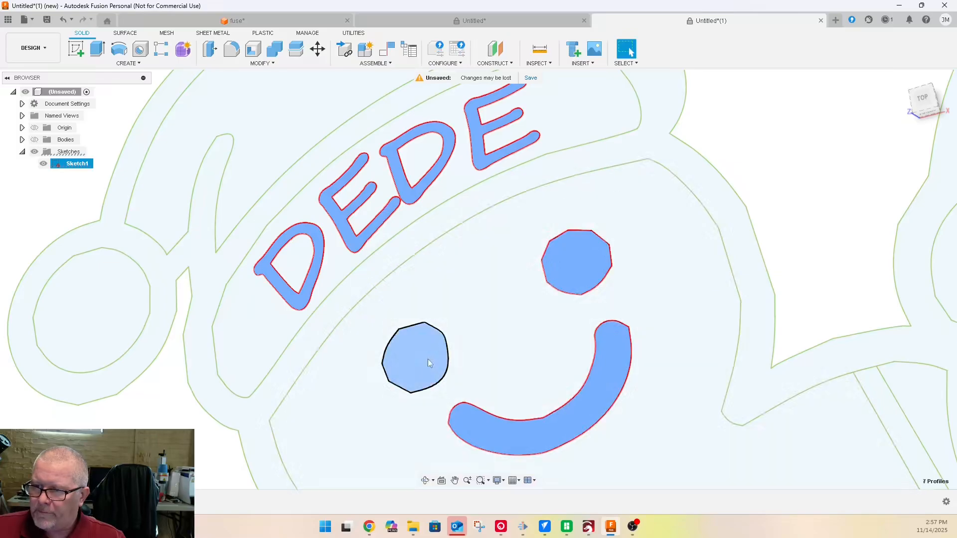
Add the two arm bands of the leftmost gingerbread figure to the profile selection
scroll(344, 260, "down", 3)
scroll(345, 261, "down", 5)
scroll(369, 333, "up", 8)
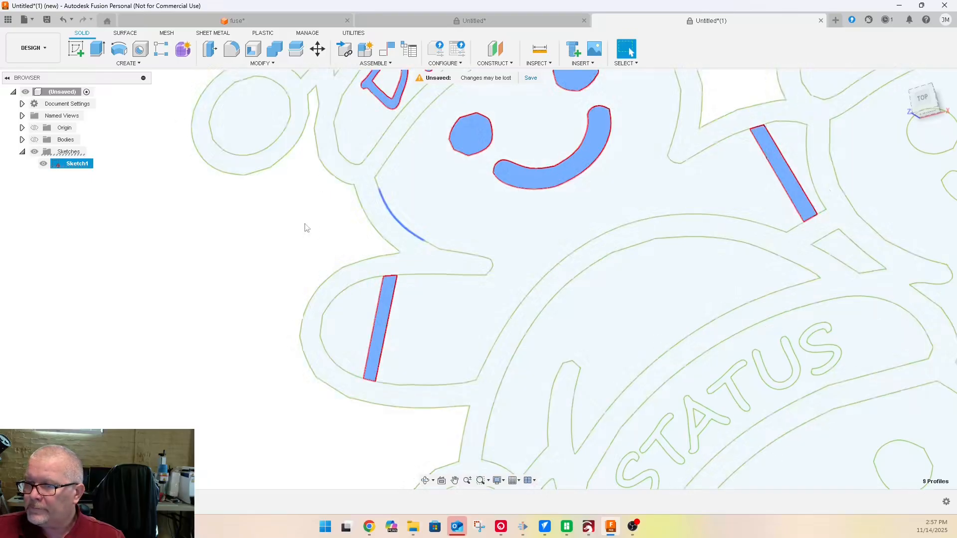
scroll(299, 235, "up", 3)
Add all letters of the name on the lower-left gingerbread figure's hat to the profile selection
scroll(272, 260, "down", 4)
scroll(214, 301, "down", 5)
scroll(216, 302, "up", 2)
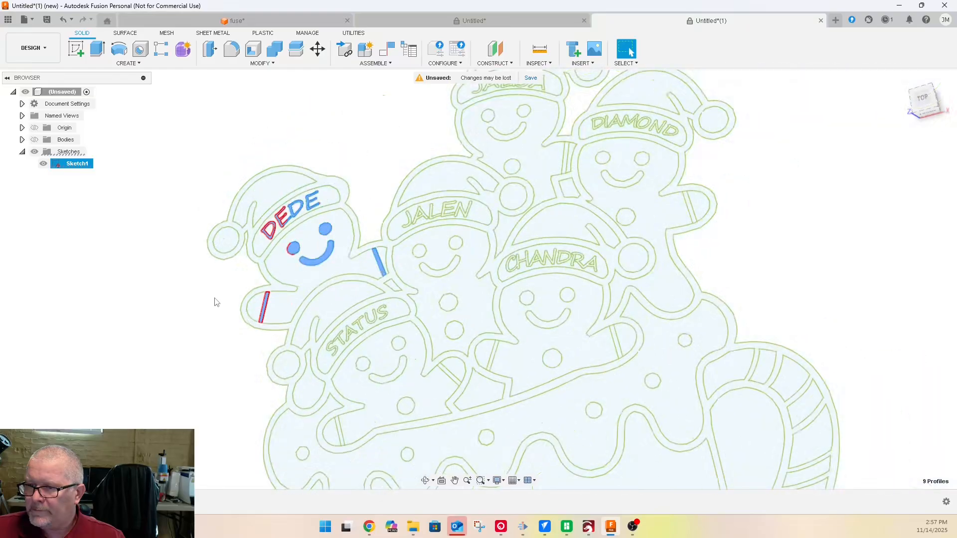
scroll(309, 368, "up", 4)
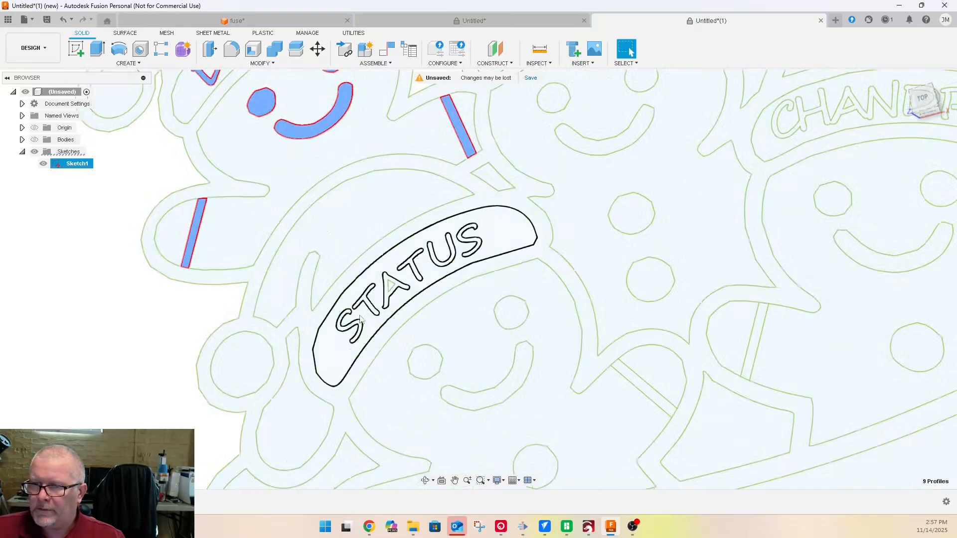
scroll(361, 319, "up", 5)
left_click(332, 347)
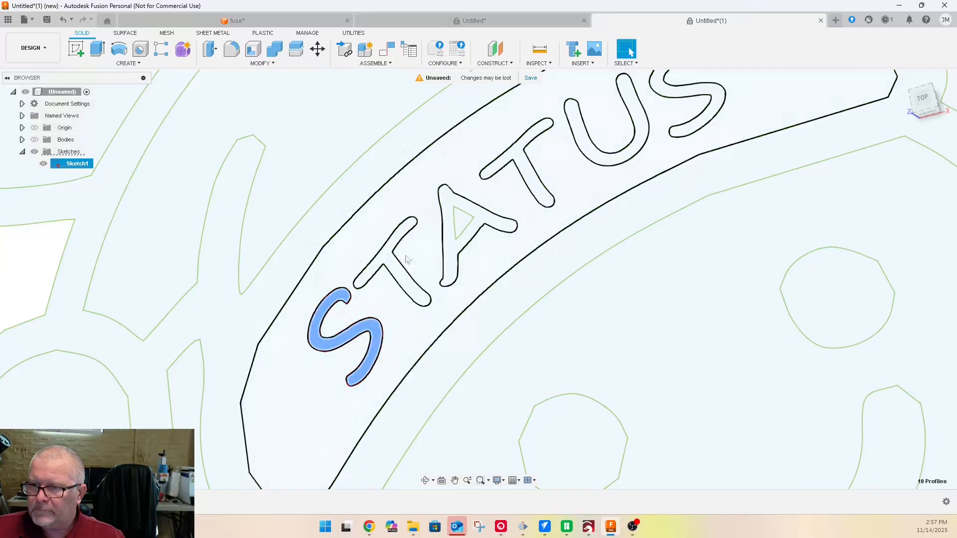
left_click(388, 259)
left_click(453, 256)
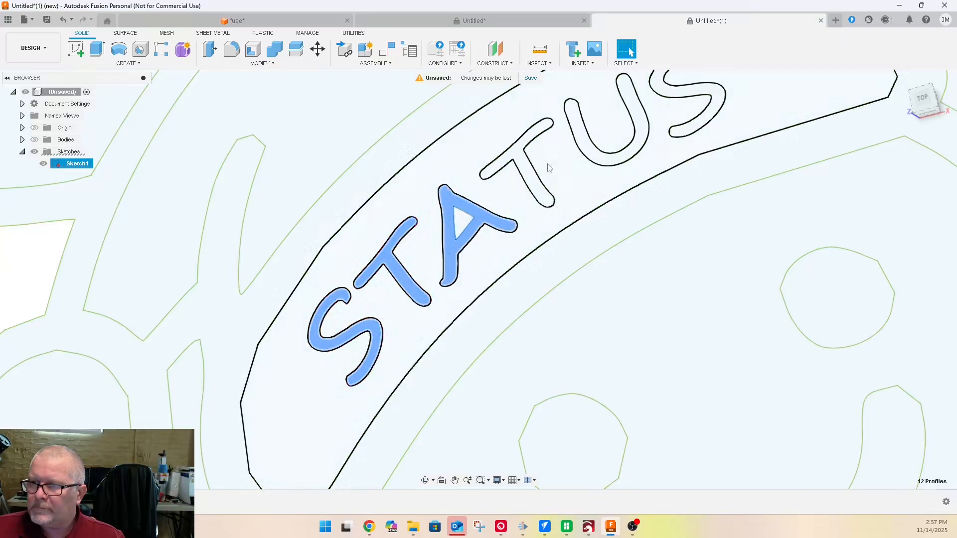
left_click(608, 158)
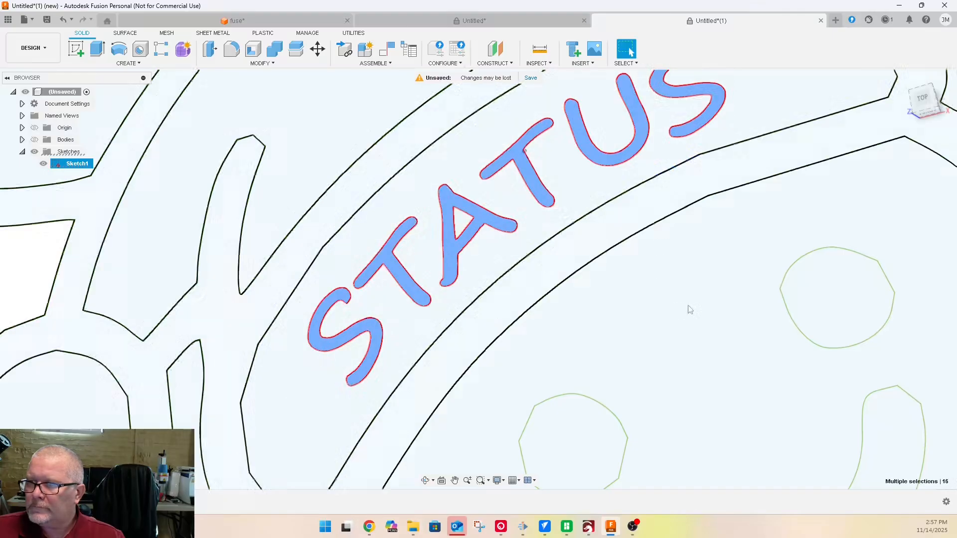
Add both eyes and the smile of the lower-left gingerbread figure to the profile selection
left_click(829, 284)
left_click(581, 440)
left_click(916, 405)
scroll(251, 281, "down", 10)
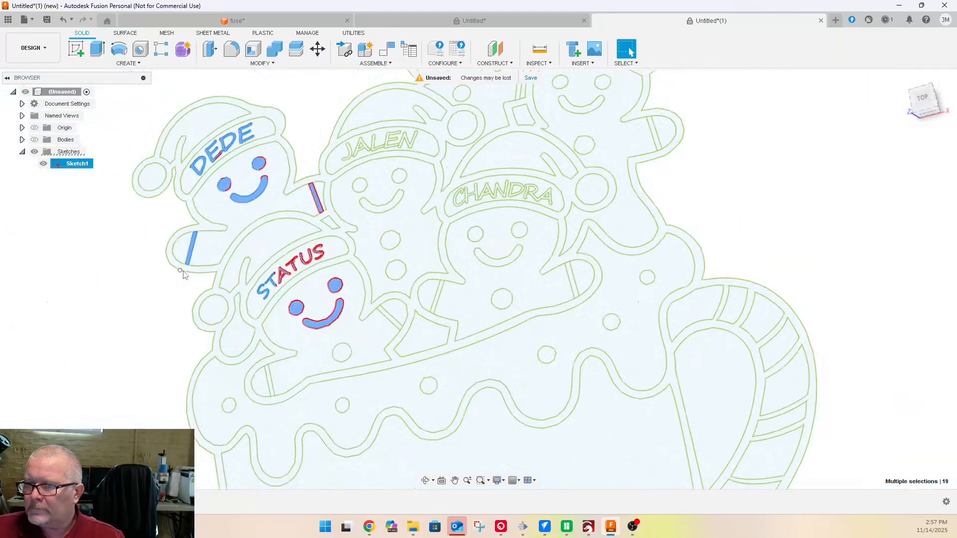
Add the hat name letters, both eyes and the smile of the middle gingerbread figure to the profile selection
scroll(346, 147, "up", 10)
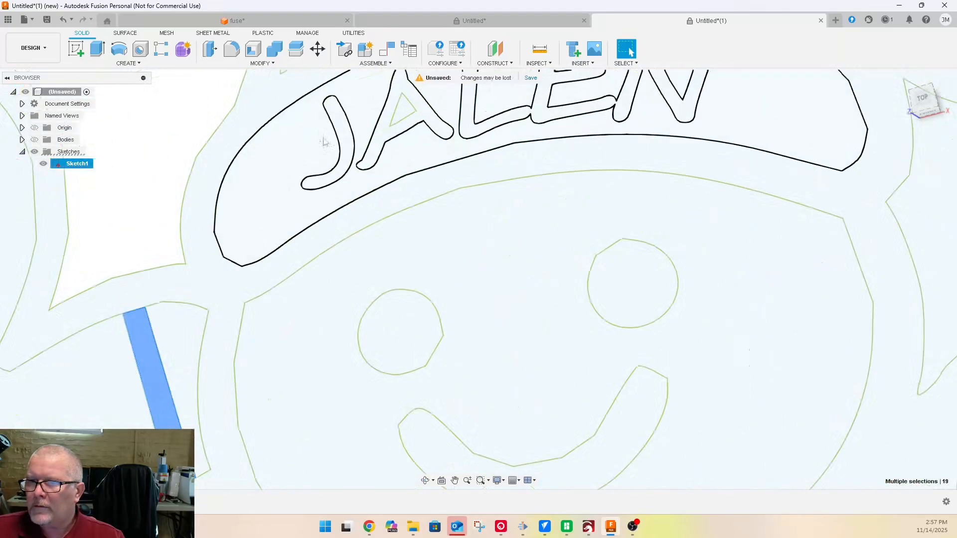
left_click(423, 133)
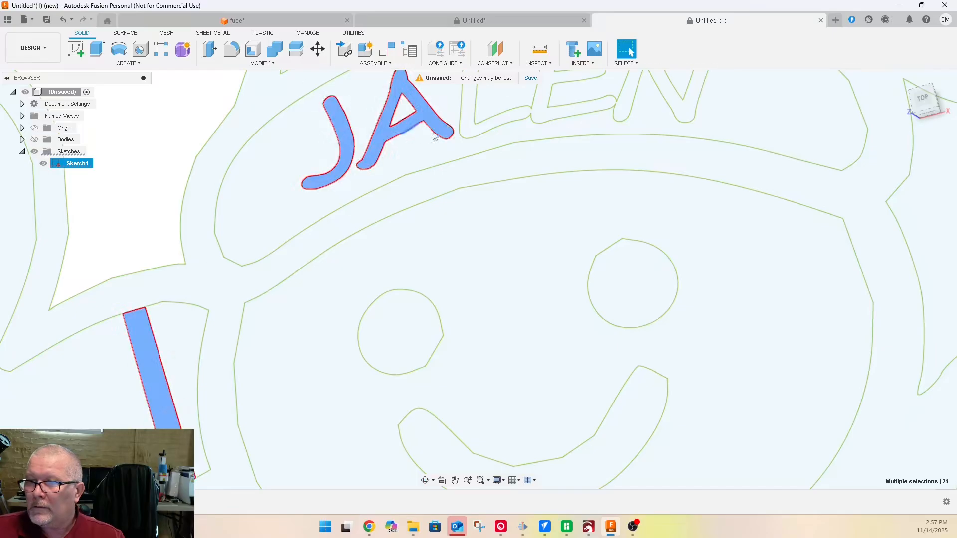
left_click(542, 118)
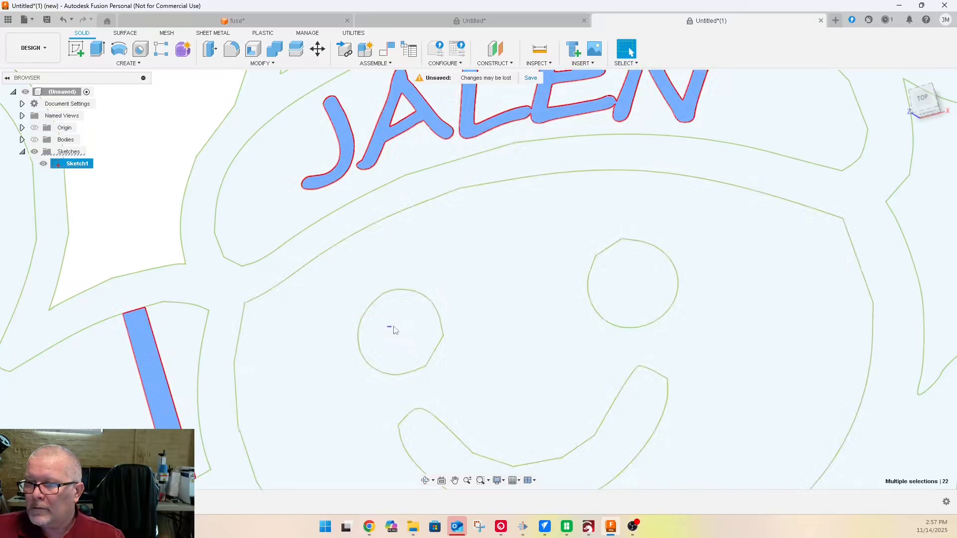
left_click(617, 288)
left_click(405, 328)
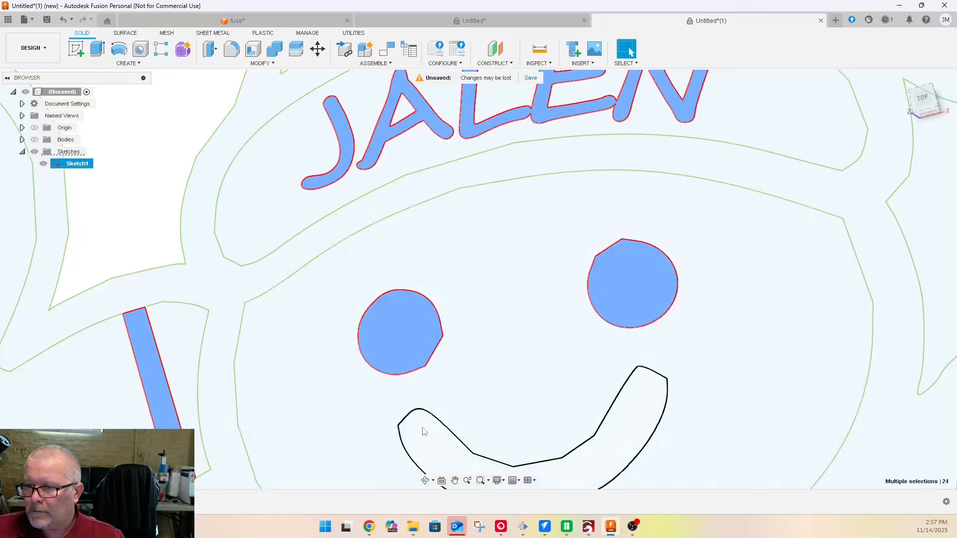
left_click(420, 429)
Add the body button, both eyes and the smile of the topmost gingerbread figure to the profile selection
scroll(335, 295, "down", 5)
scroll(343, 258, "down", 1)
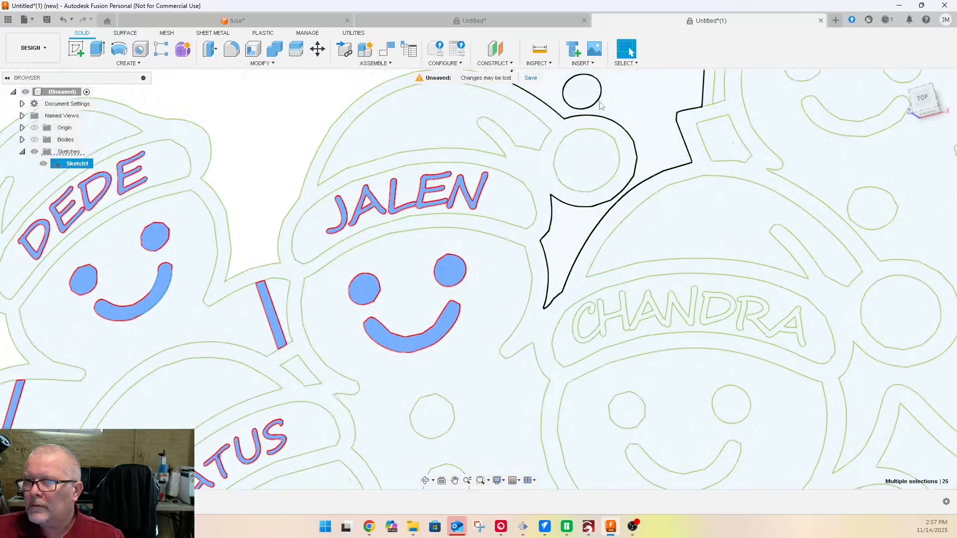
scroll(573, 234, "down", 5)
left_click(564, 238)
scroll(566, 144, "up", 4)
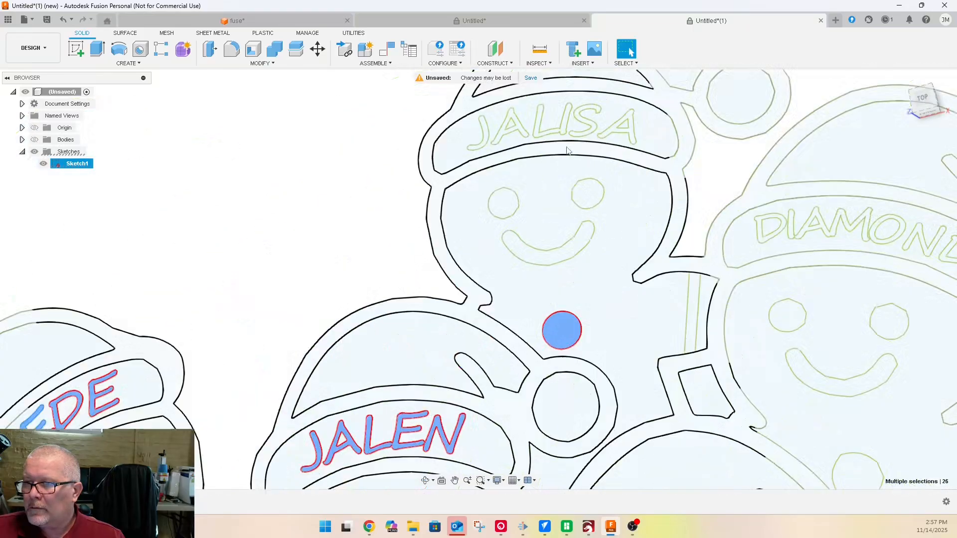
left_click(503, 215)
left_click(588, 194)
left_click(554, 252)
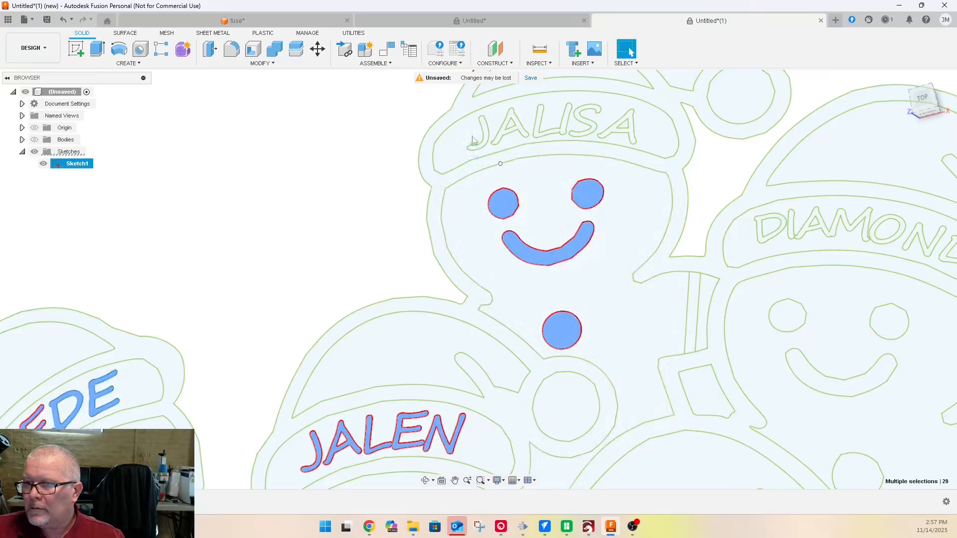
Add all letters of the name on the topmost gingerbread figure's hat to the profile selection
scroll(472, 142, "down", 4)
scroll(487, 130, "up", 8)
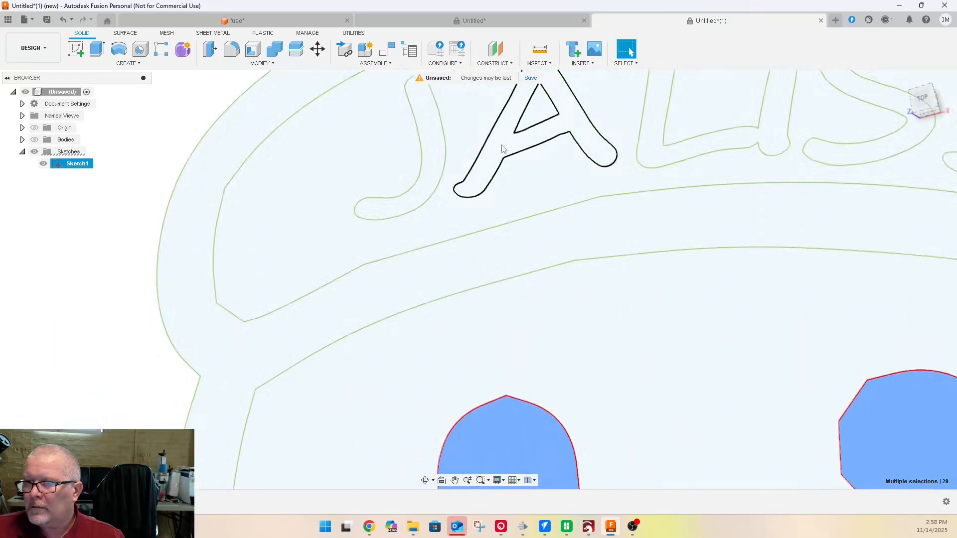
left_click(502, 149)
left_click(439, 157)
left_click(659, 154)
left_click(817, 156)
scroll(797, 165, "down", 3)
scroll(741, 183, "up", 2)
left_click(741, 182)
Add the upper-right figure's body button and the middle figure's two body buttons to the profile selection
scroll(493, 239, "down", 5)
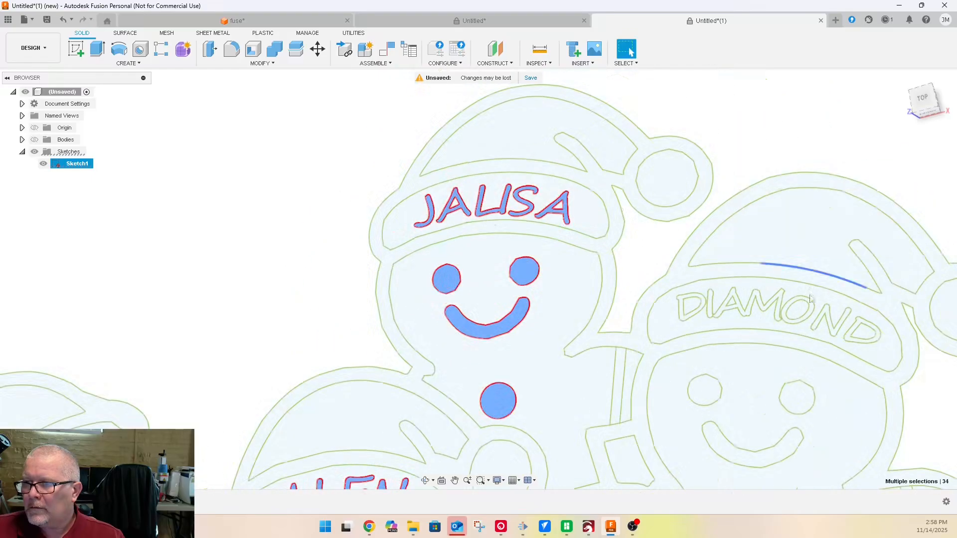
scroll(842, 341, "down", 2)
scroll(148, 211, "down", 3)
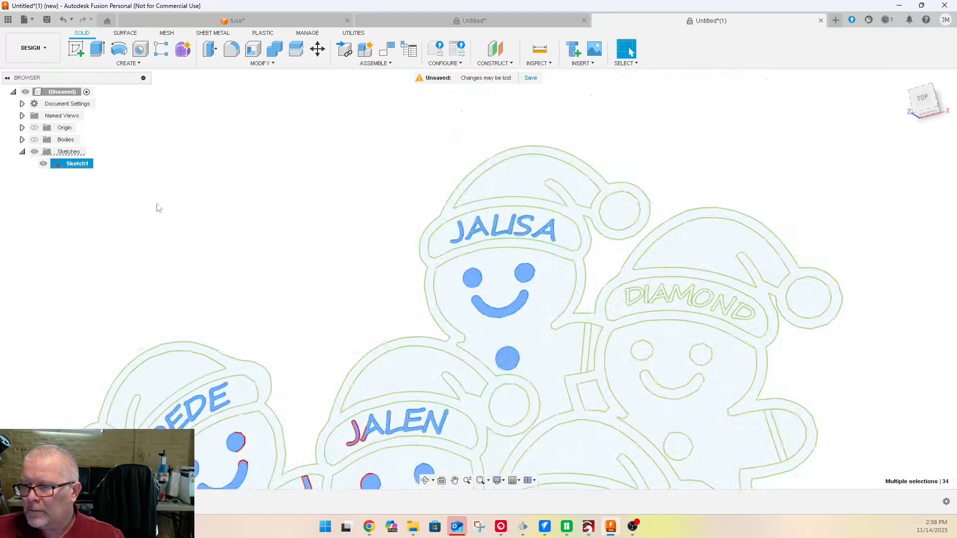
scroll(438, 265, "up", 1)
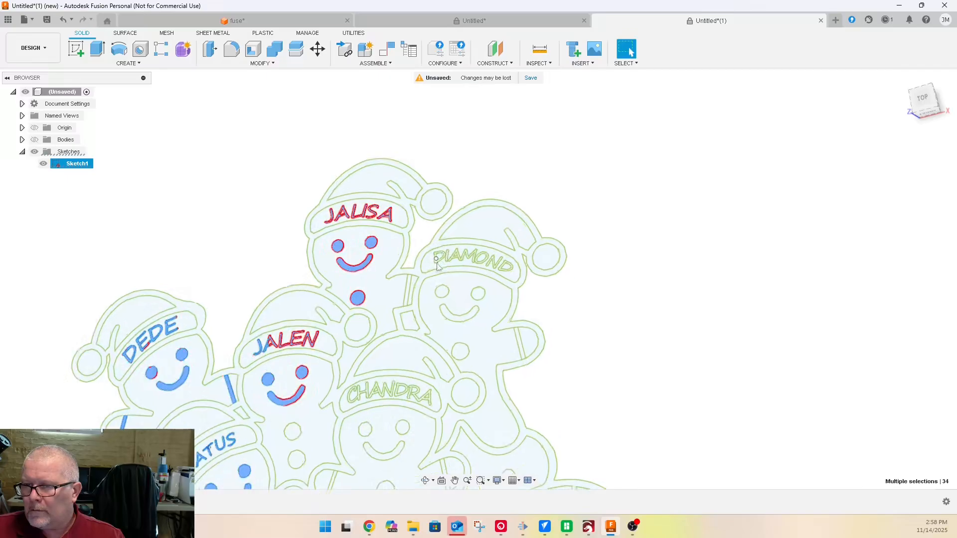
left_click(460, 352)
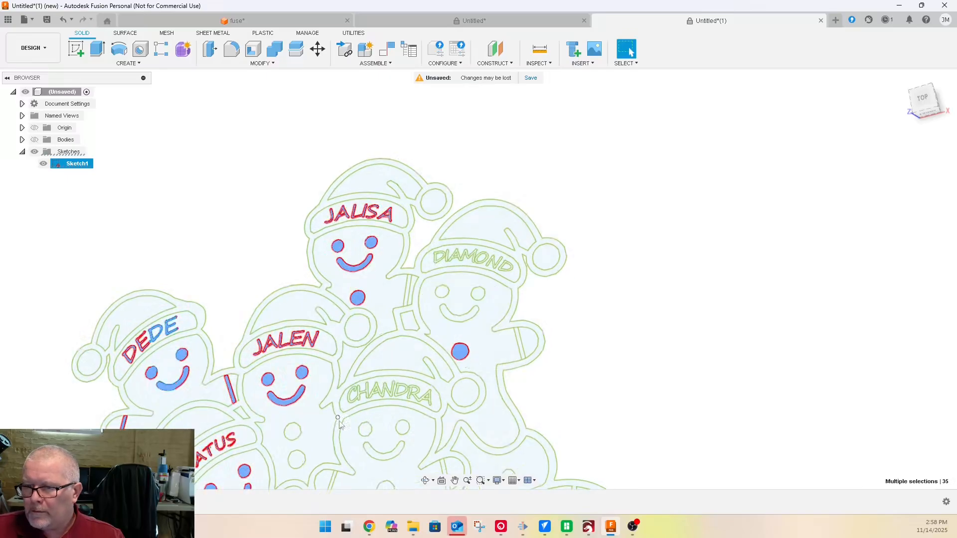
left_click(297, 459)
left_click(292, 431)
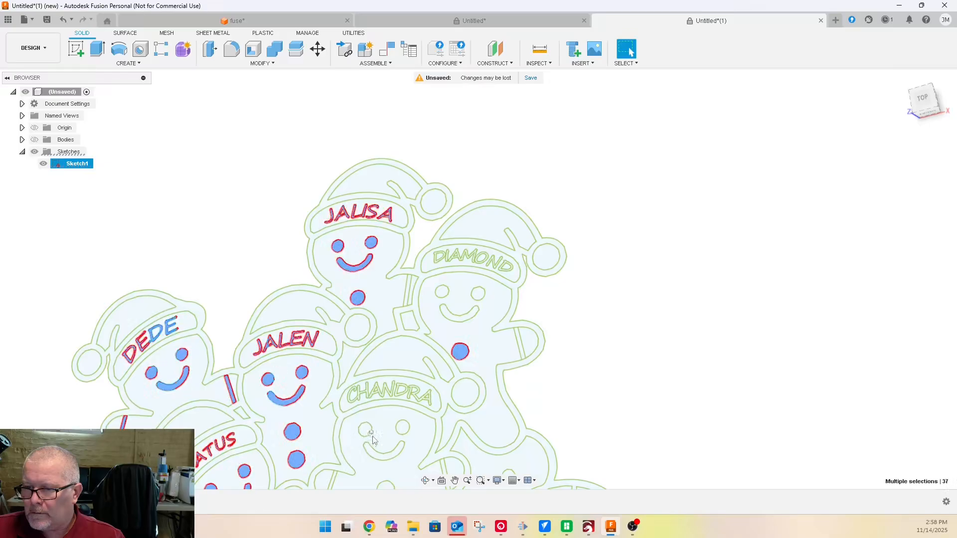
Add the front-right and upper-right figures' eyes and smiles, plus the topmost and upper-right figures' arm bands, to the selection
left_click(369, 431)
scroll(376, 436, "up", 2)
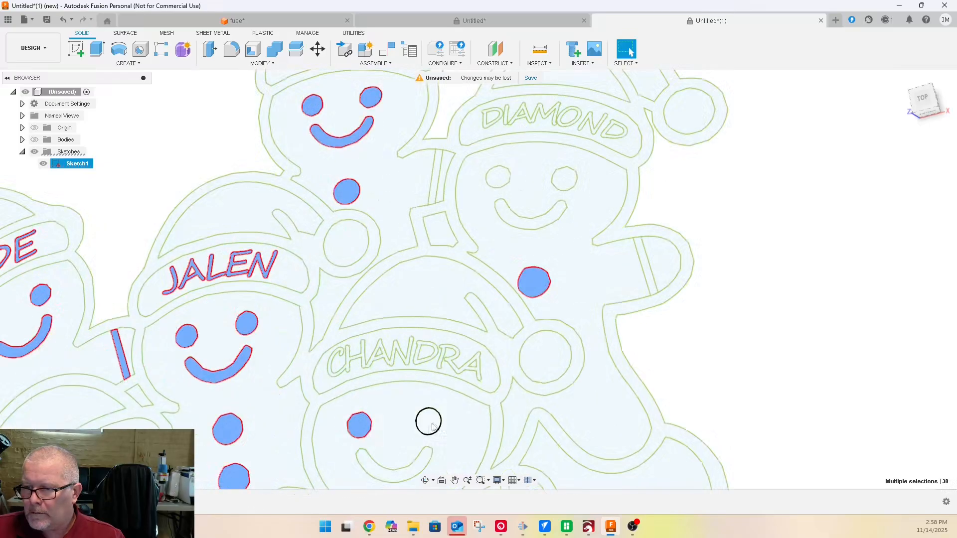
left_click(422, 466)
left_click(503, 204)
left_click(572, 178)
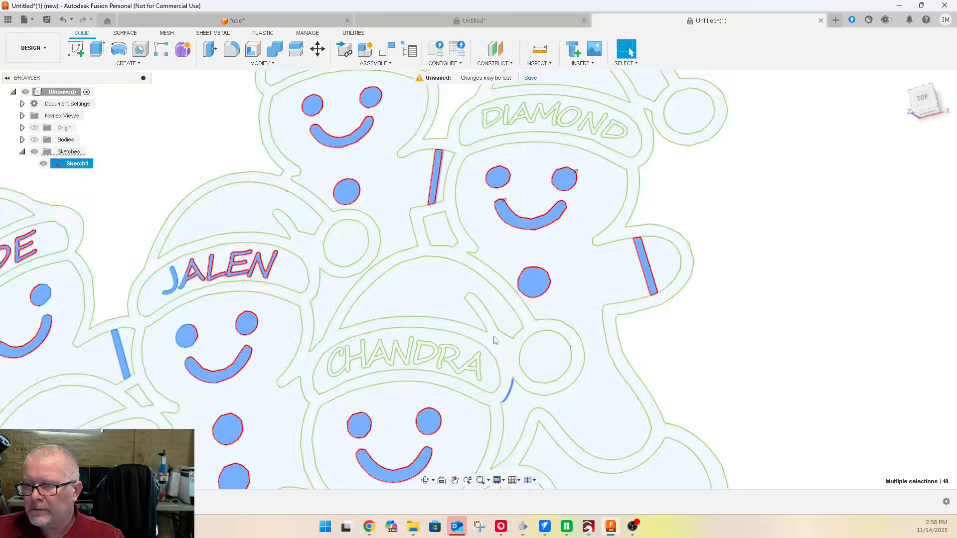
Add all letters of the name on the upper-right gingerbread figure's hat to the profile selection
scroll(496, 145, "up", 10)
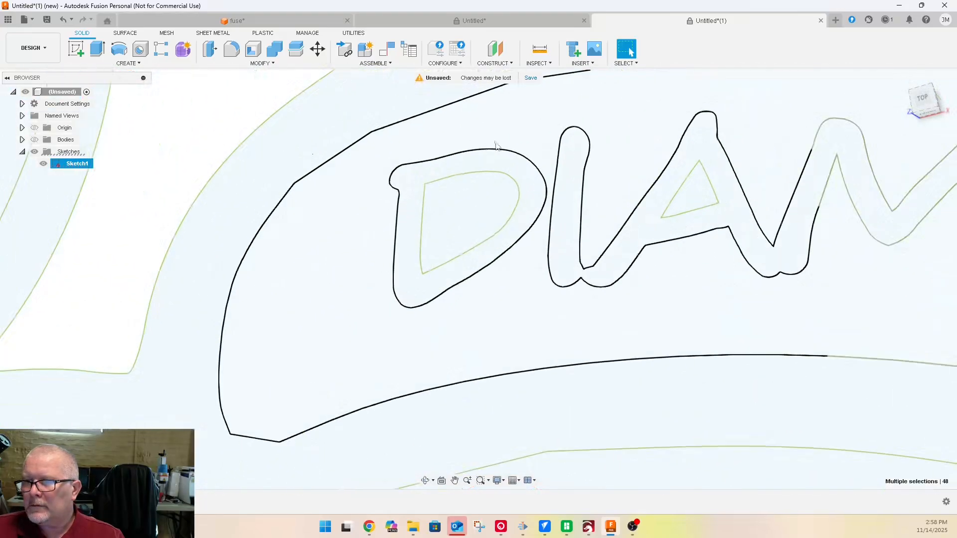
left_click(526, 181, "ctrl")
left_click(568, 205, "ctrl")
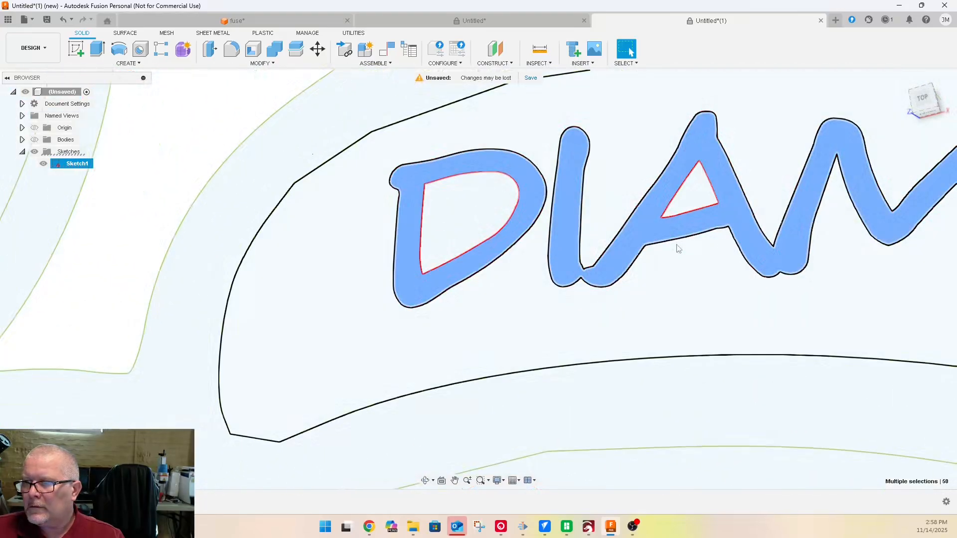
scroll(678, 248, "down", 3)
left_click(883, 284, "ctrl")
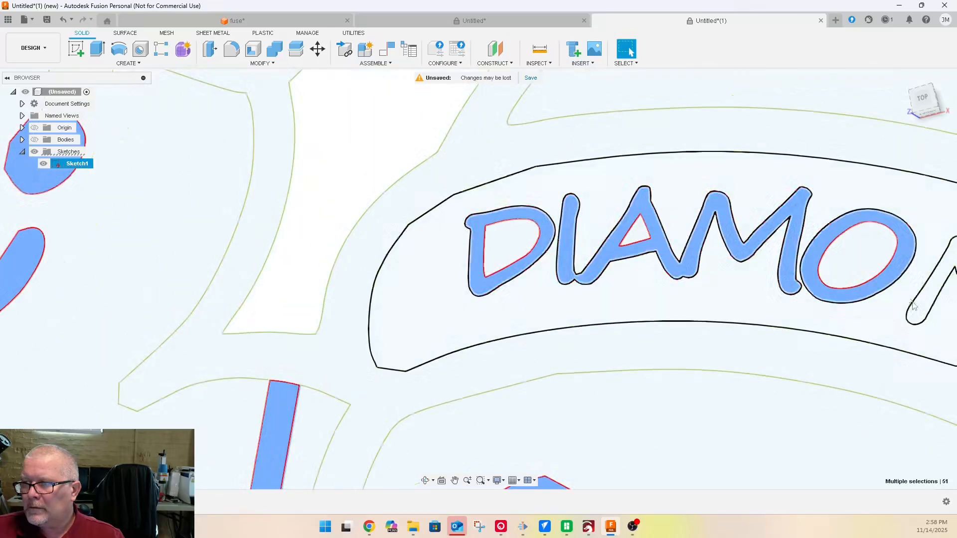
left_click(917, 312, "ctrl")
scroll(480, 263, "down", 4)
scroll(441, 250, "down", 3)
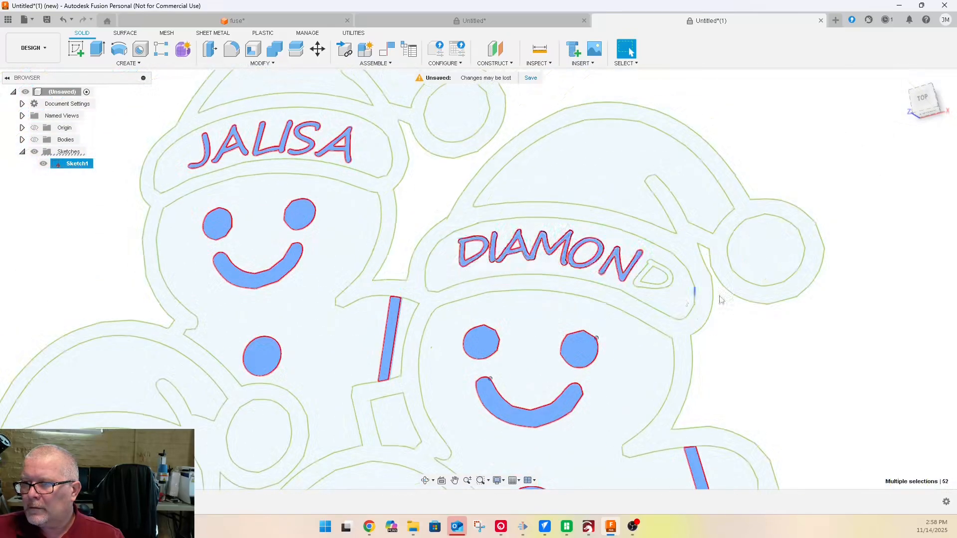
scroll(653, 287, "up", 6)
left_click(639, 294, "ctrl")
scroll(640, 294, "down", 6)
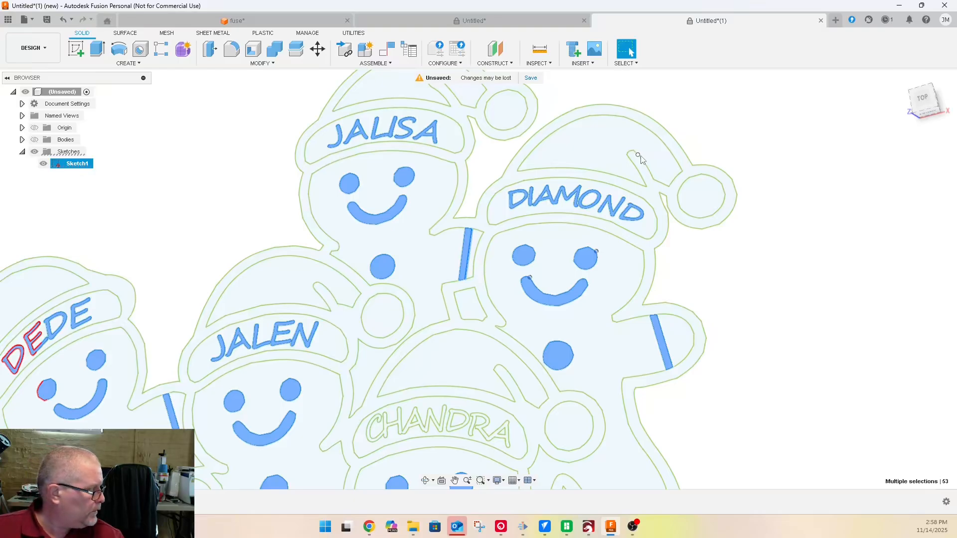
Add the four rightmost round dots on the mug's dripping icing to the profile selection
scroll(642, 159, "down", 5)
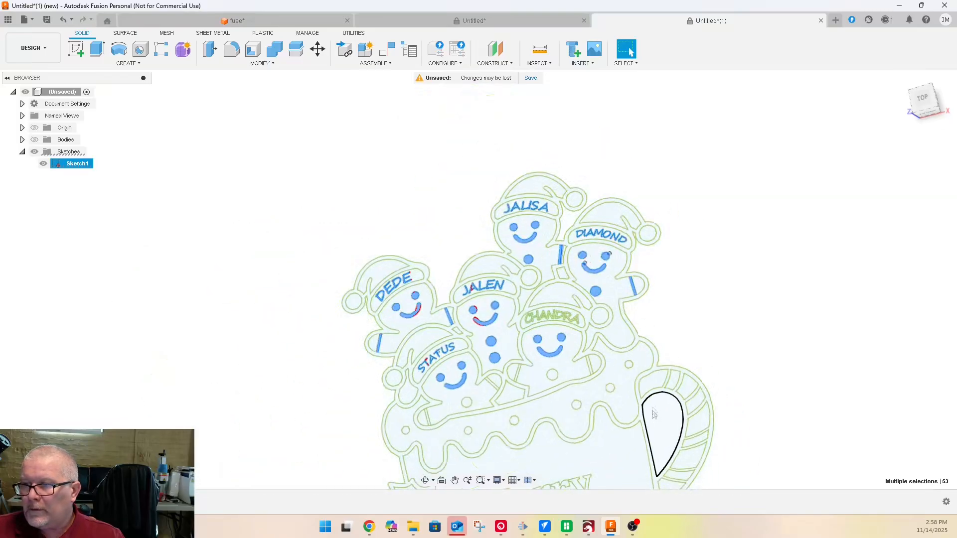
scroll(548, 260, "up", 10)
left_click(538, 239, "ctrl")
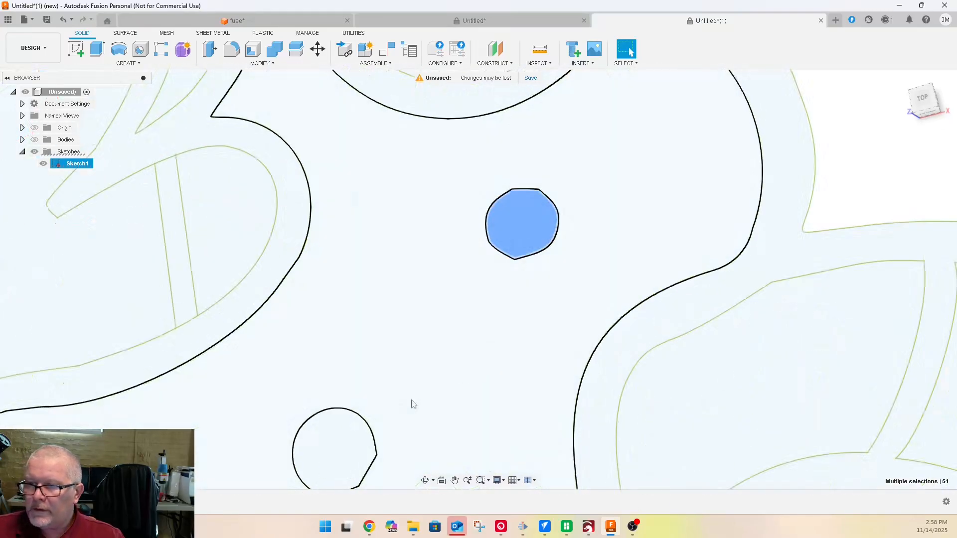
left_click(329, 455, "ctrl")
scroll(643, 247, "down", 4)
scroll(491, 379, "up", 3)
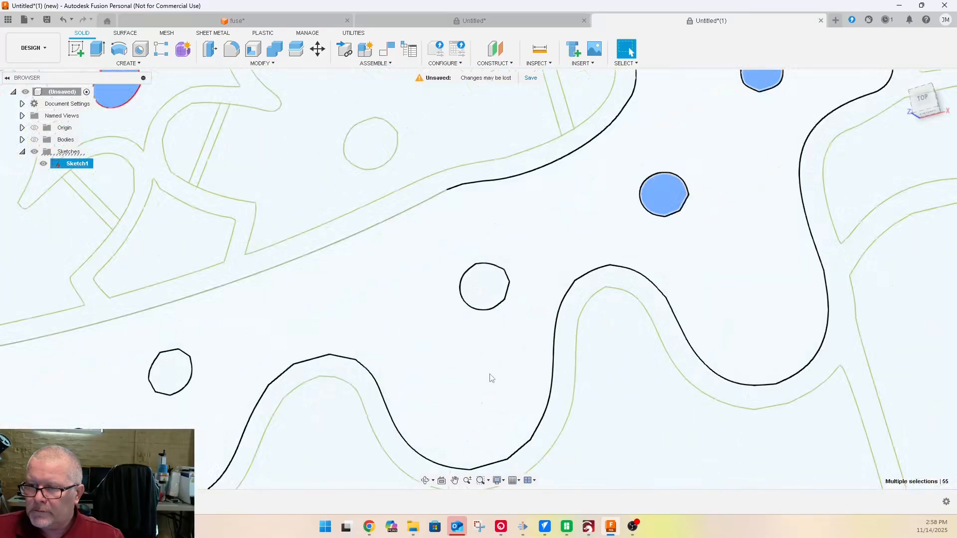
left_click(485, 284, "ctrl")
left_click(178, 374, "ctrl")
scroll(481, 340, "down", 4)
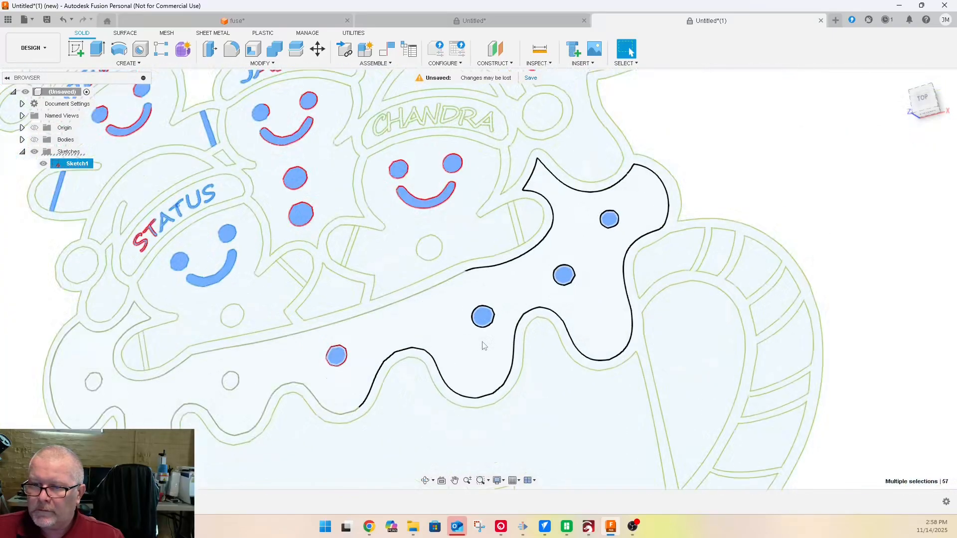
Add the two leftmost icing dots and the lower-left gingerbread figure's body button to the profile selection
scroll(114, 395, "up", 3)
left_click(95, 373, "ctrl")
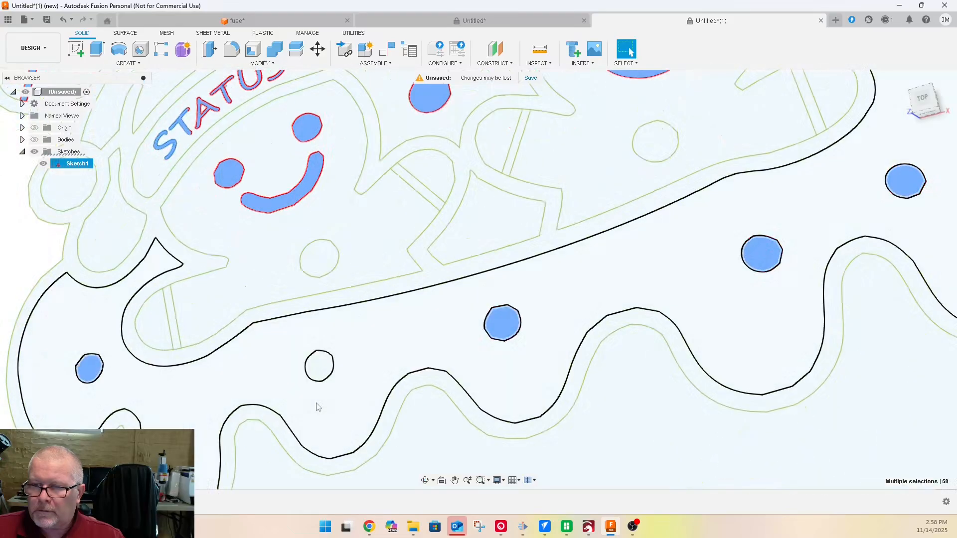
left_click(319, 367, "ctrl")
left_click(317, 268, "ctrl")
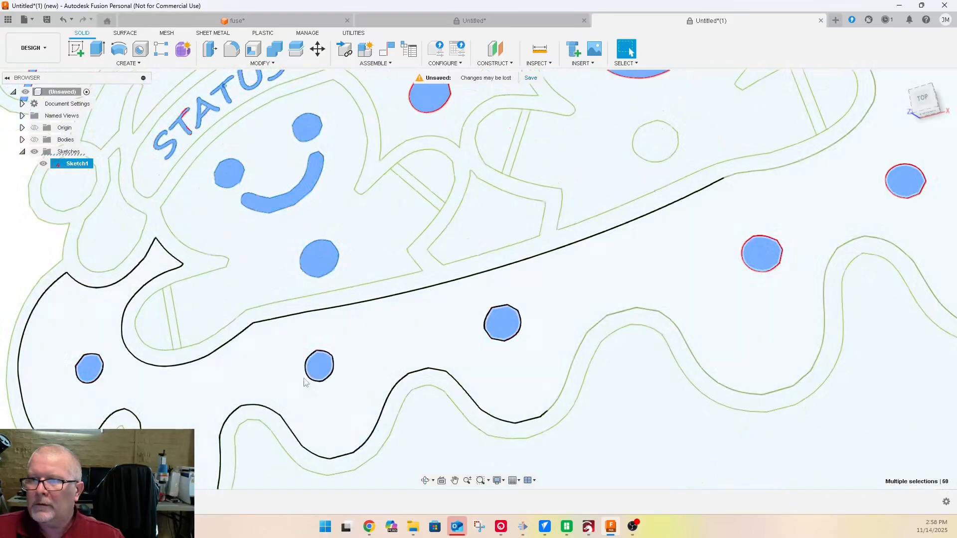
Add the front-right figure's body button and both arm bands of each of the two front figures to the profile selection
scroll(502, 320, "down", 1)
left_click(626, 167, "ctrl")
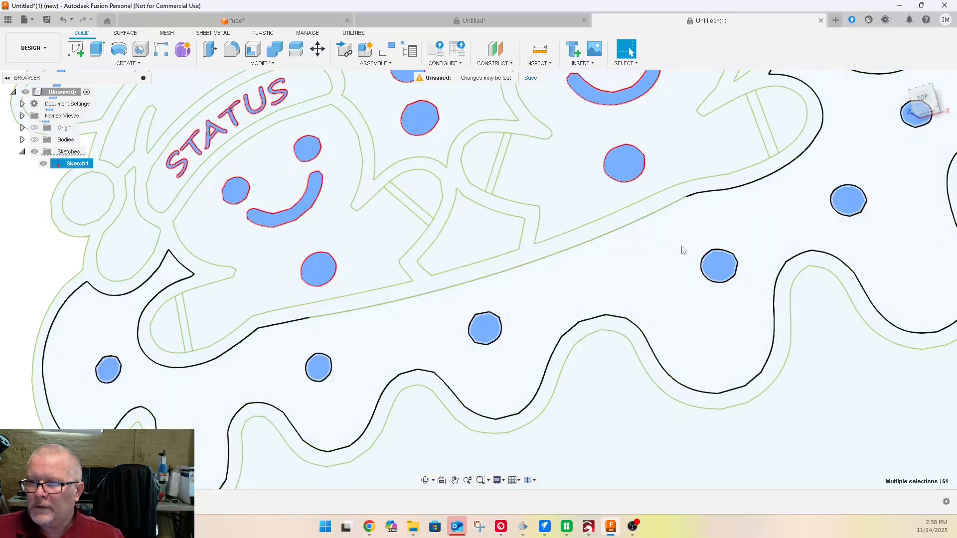
scroll(172, 402, "up", 3)
scroll(163, 401, "down", 4)
scroll(160, 331, "up", 5)
left_click(191, 331, "ctrl")
scroll(320, 421, "down", 2)
scroll(544, 228, "up", 3)
left_click(515, 233, "ctrl")
left_click(720, 164, "ctrl")
scroll(562, 373, "down", 2)
scroll(562, 372, "down", 3)
scroll(648, 319, "up", 4)
left_click(648, 293, "ctrl")
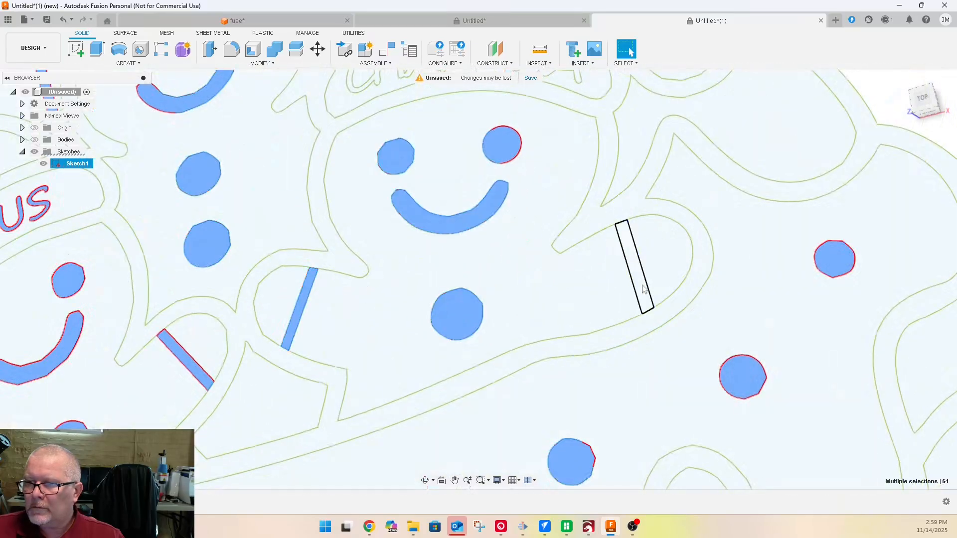
Add all five letters of the word "Merry" on the mug to the profile selection
scroll(548, 319, "down", 3)
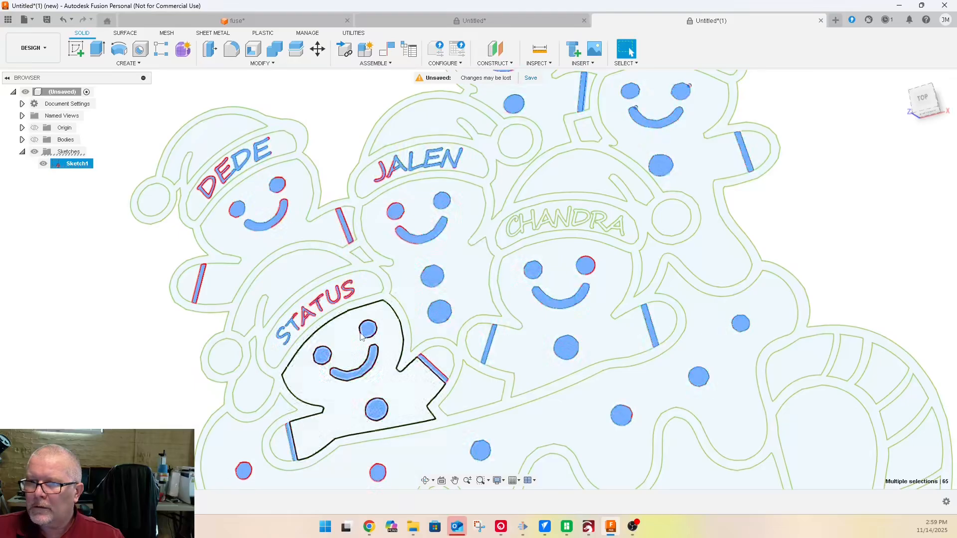
scroll(360, 287, "down", 4)
scroll(244, 259, "down", 3)
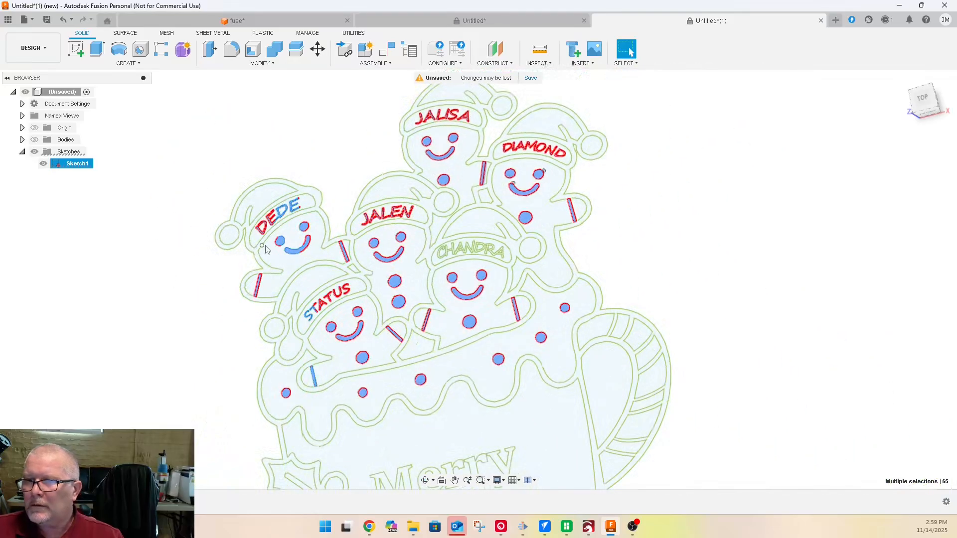
scroll(349, 378, "up", 6)
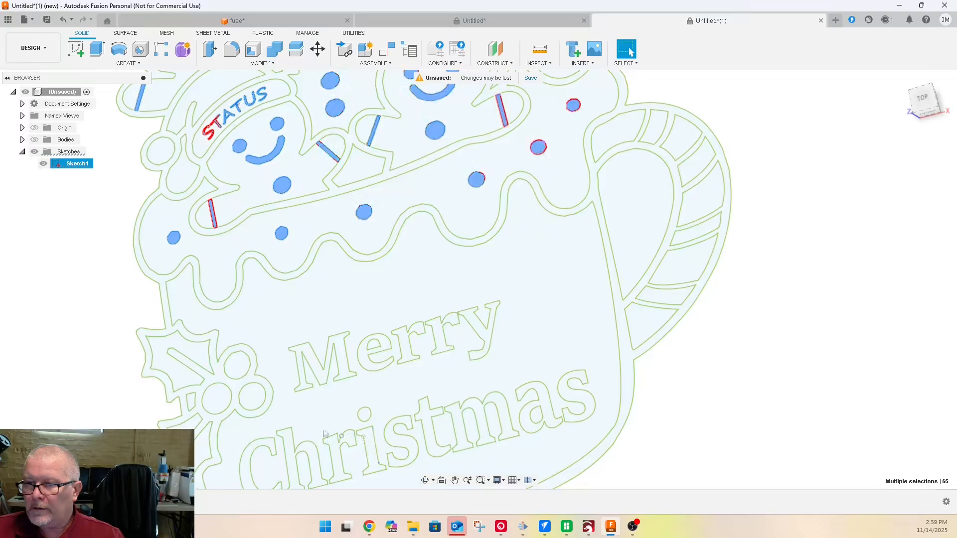
left_click(418, 268)
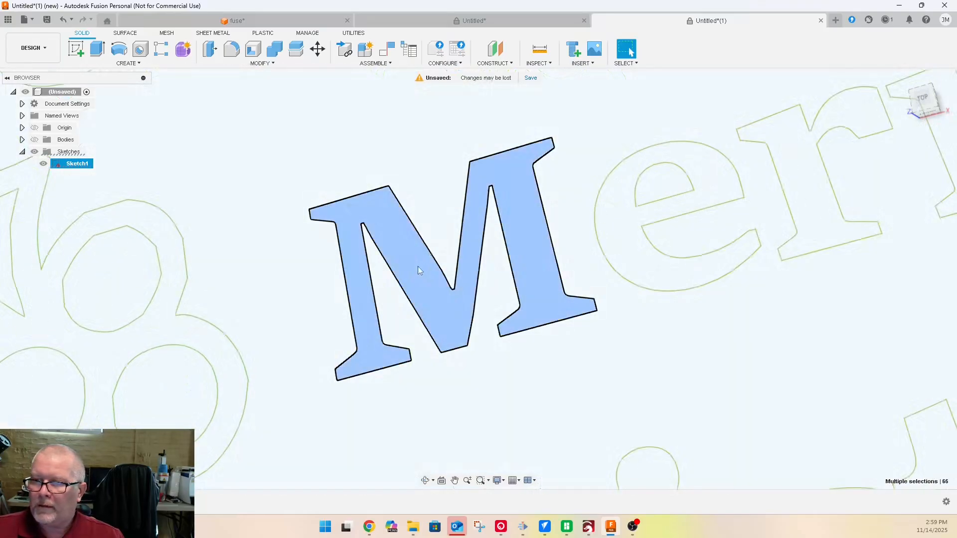
left_click(634, 271)
left_click(796, 191)
scroll(534, 337, "down", 3)
scroll(793, 282, "up", 3)
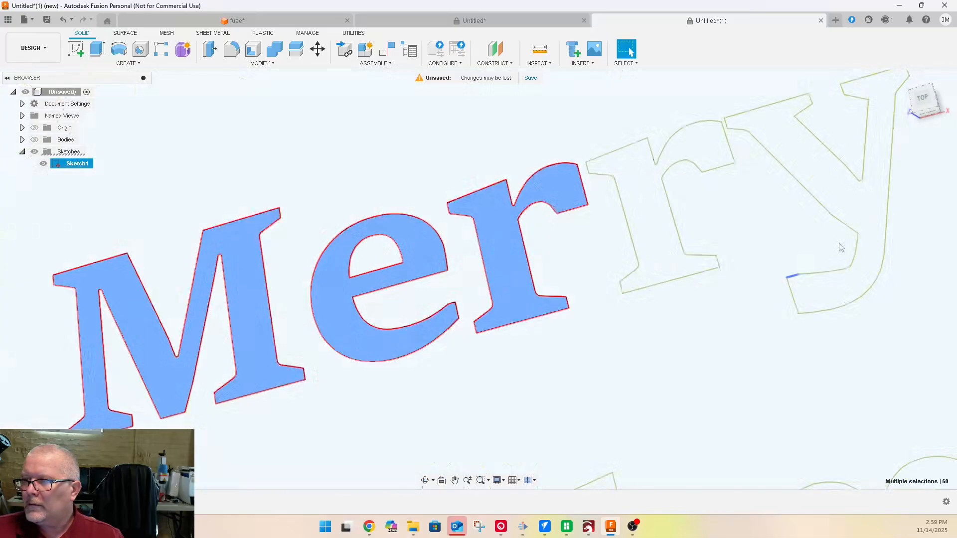
left_click(855, 203)
scroll(648, 241, "down", 3)
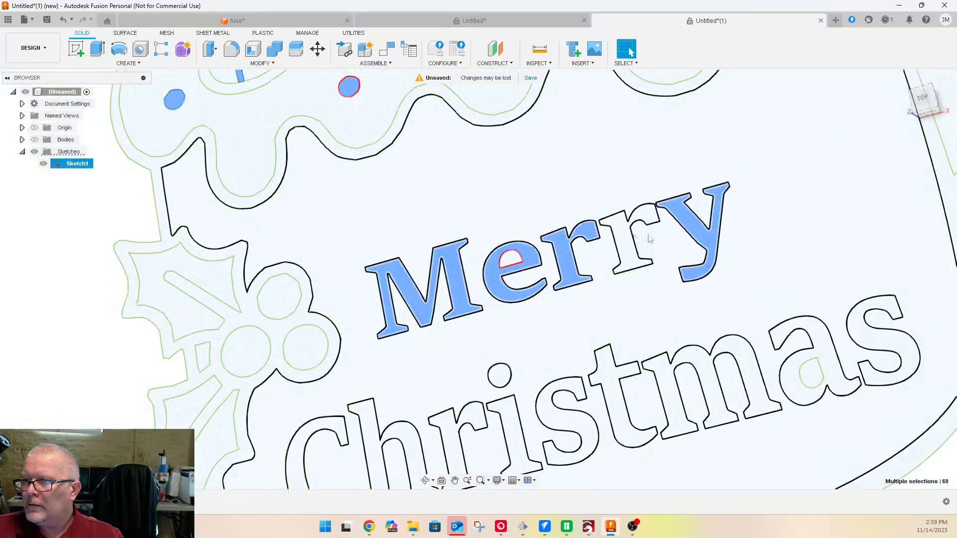
left_click(643, 240)
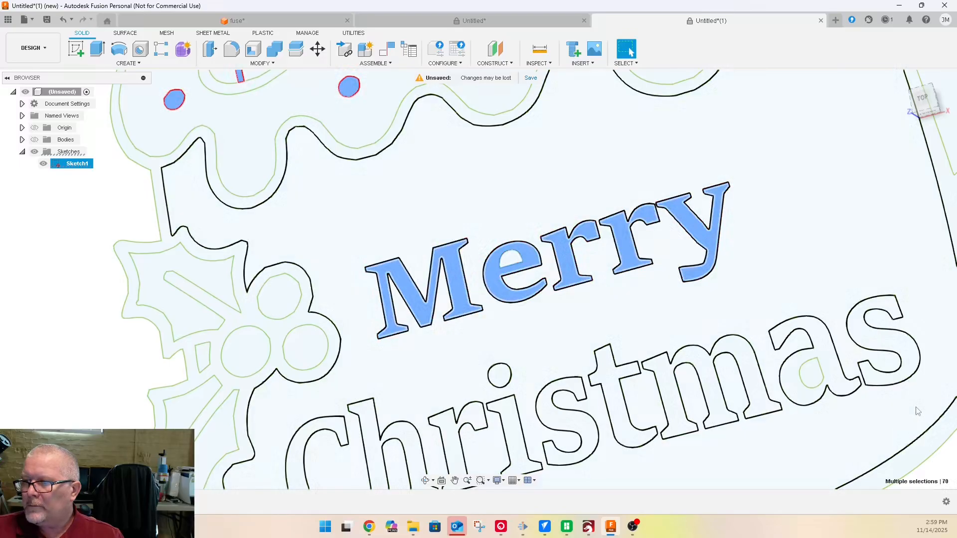
Add all letters of the word "Christmas" on the mug, including the dot of the i, to the profile selection
left_click(884, 341)
left_click(827, 347)
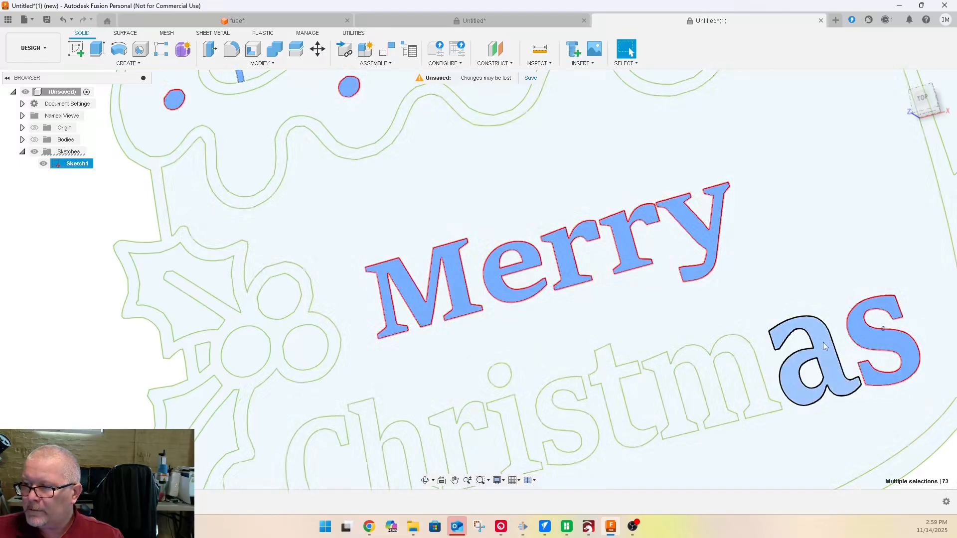
left_click(753, 360)
left_click(609, 375)
left_click(579, 391)
left_click(499, 375)
left_click(498, 403)
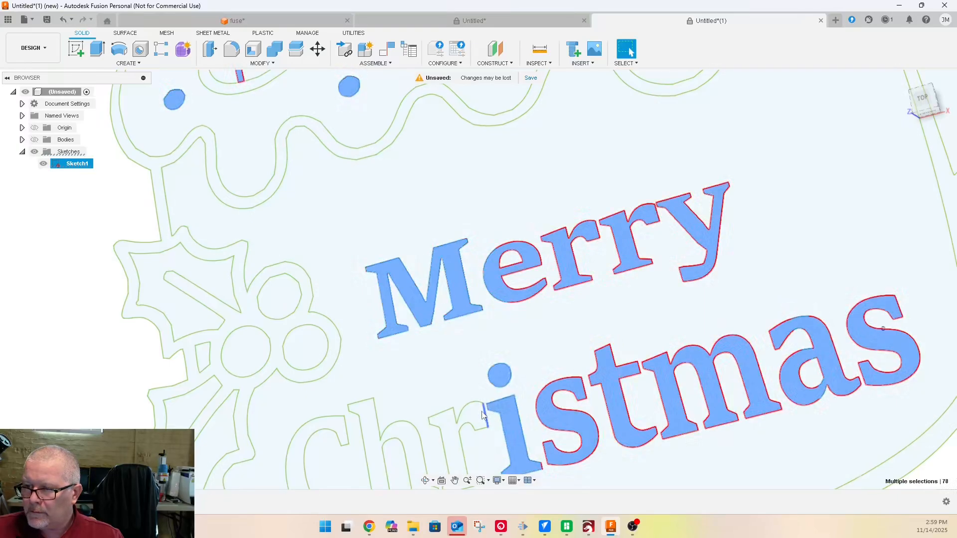
left_click(477, 417)
left_click(379, 439)
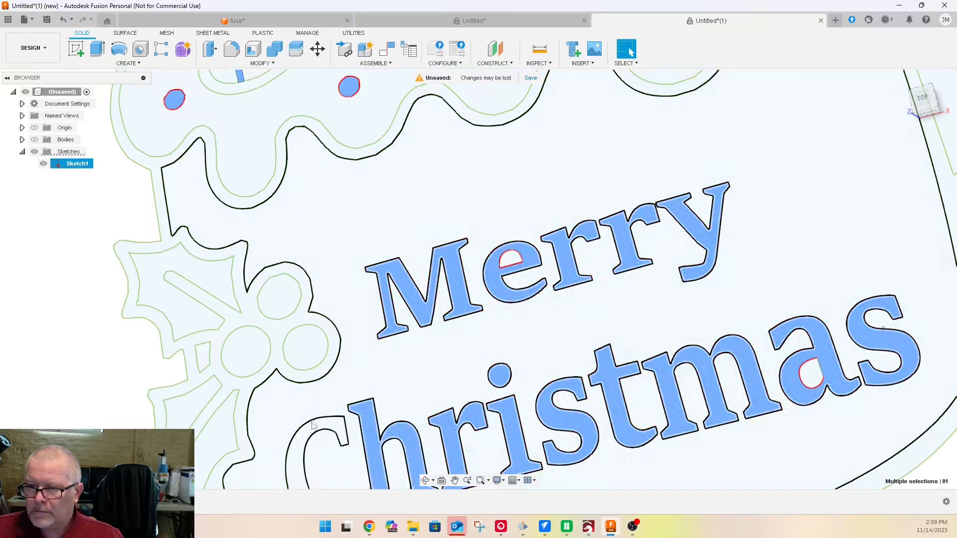
left_click(334, 430)
Extrude all the selected lettering, face, button, arm band and icing dot profiles 2 mm as new bodies
scroll(240, 359, "down", 5)
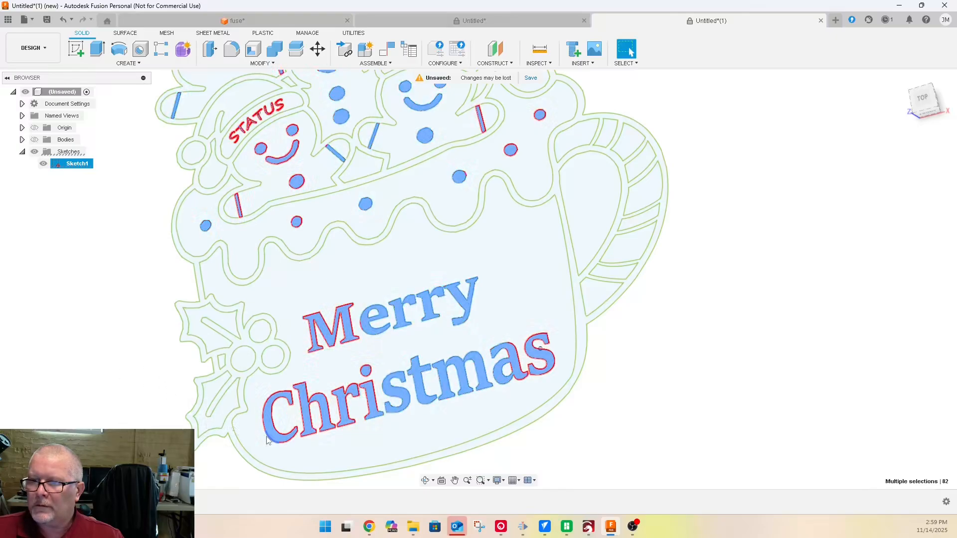
scroll(344, 441, "down", 4)
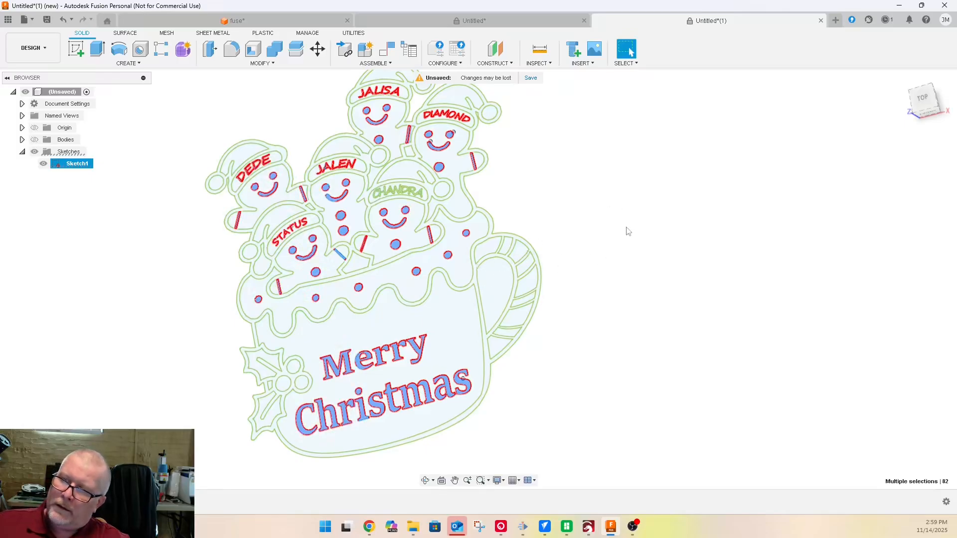
scroll(474, 396, "down", 2)
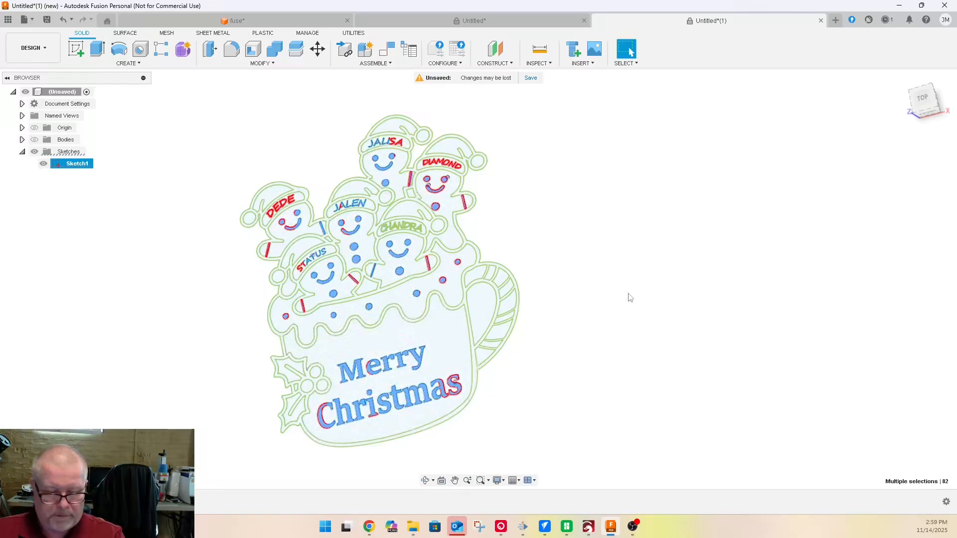
key("e")
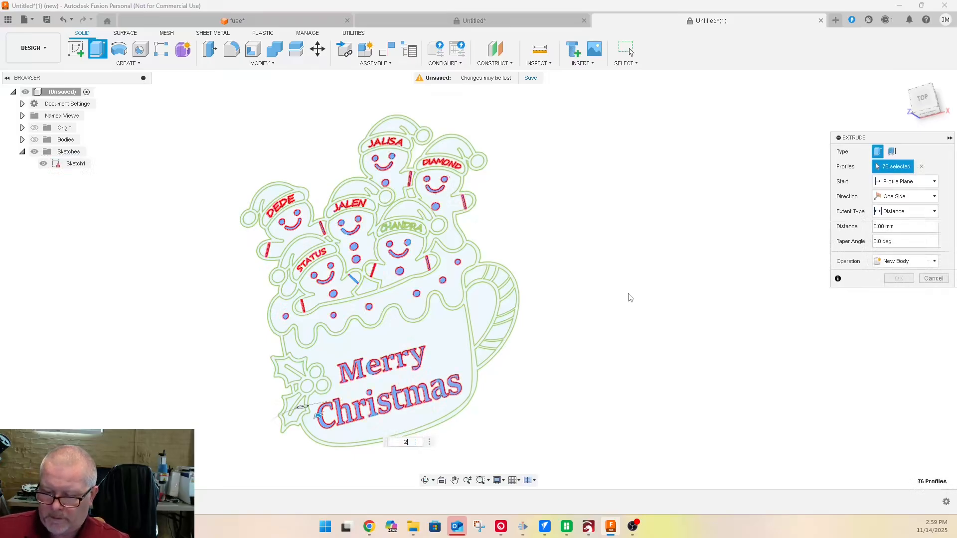
type("2")
key("Return")
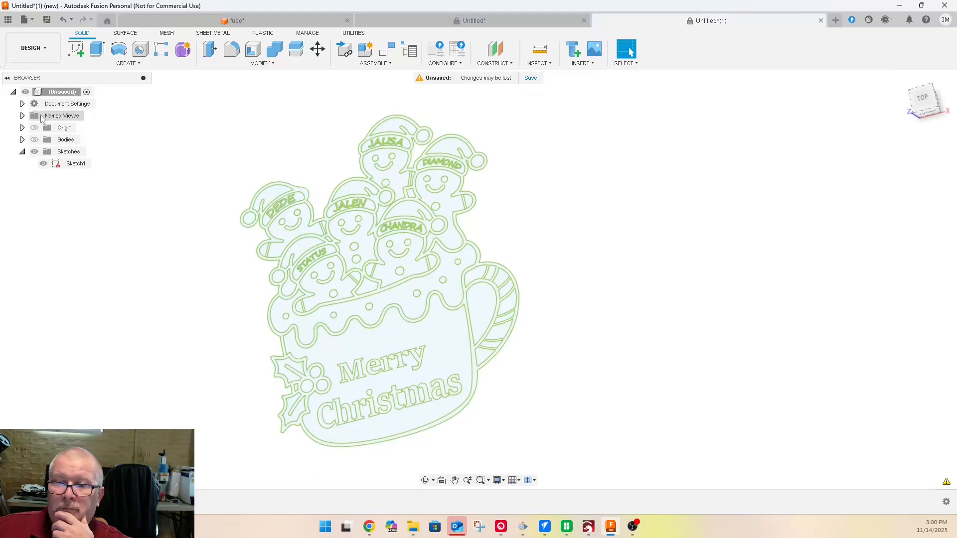
Hide the ornament's sketch and show all of its bodies, viewed slightly tilted from the front
left_click(44, 164)
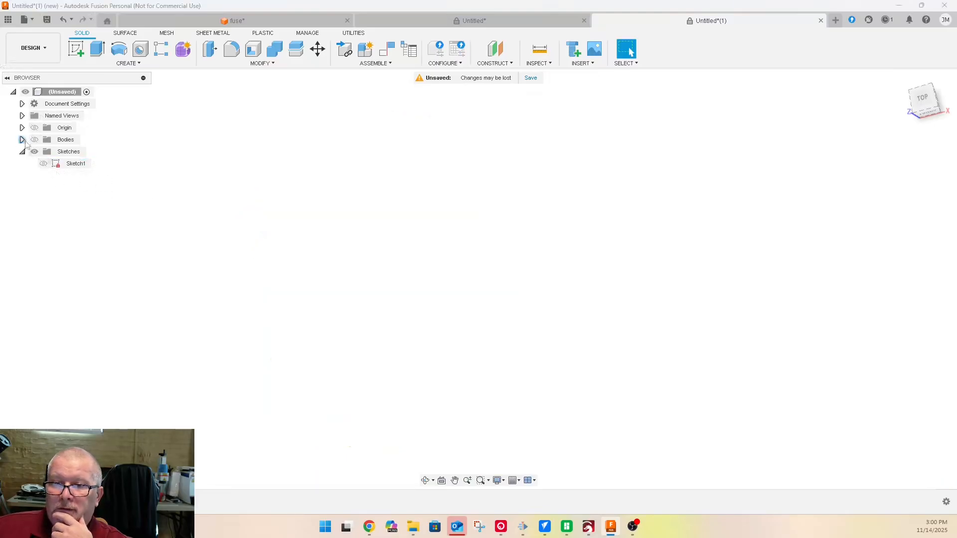
left_click(34, 140)
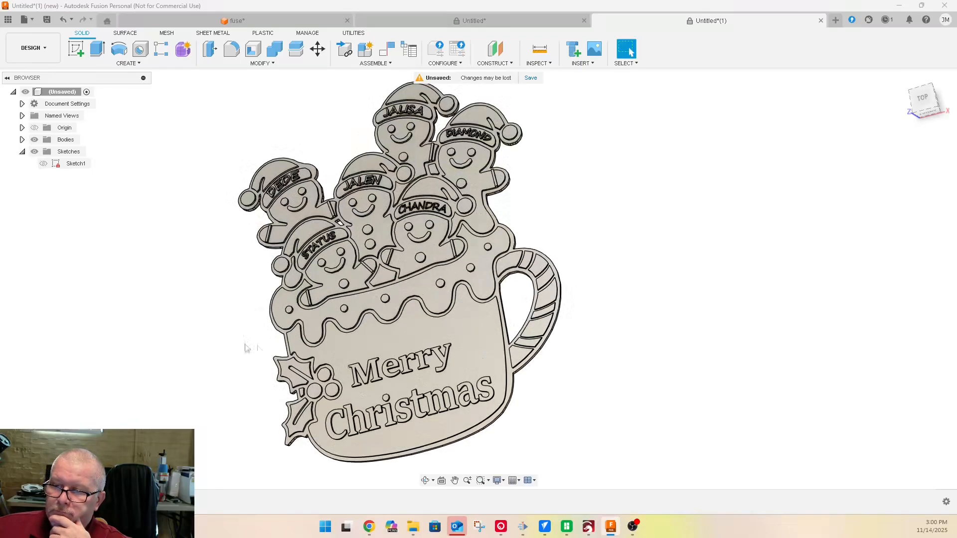
scroll(269, 359, "up", 4)
scroll(295, 373, "down", 3)
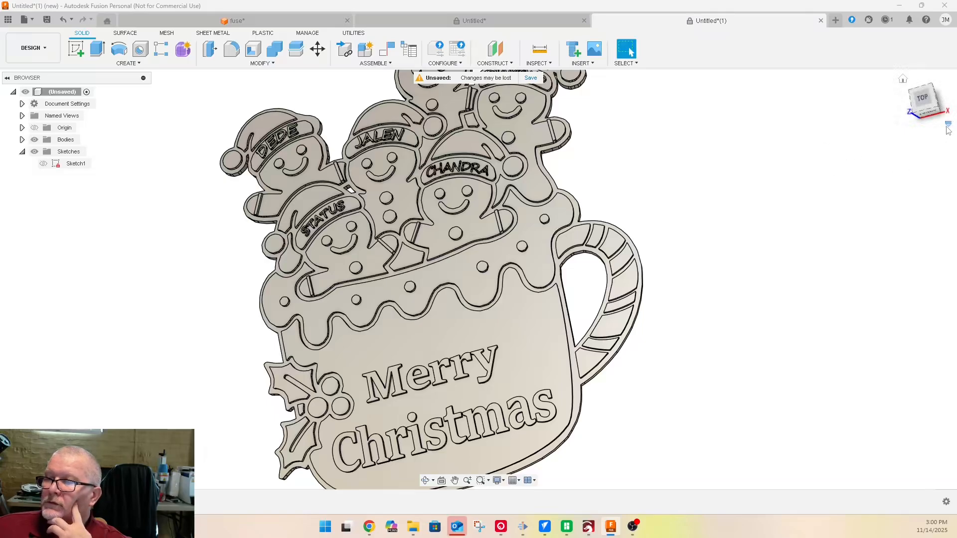
mouse_move(926, 97)
left_mouse_down()
mouse_move(924, 125)
mouse_move(925, 93)
mouse_move(913, 78)
mouse_move(927, 105)
left_mouse_up()
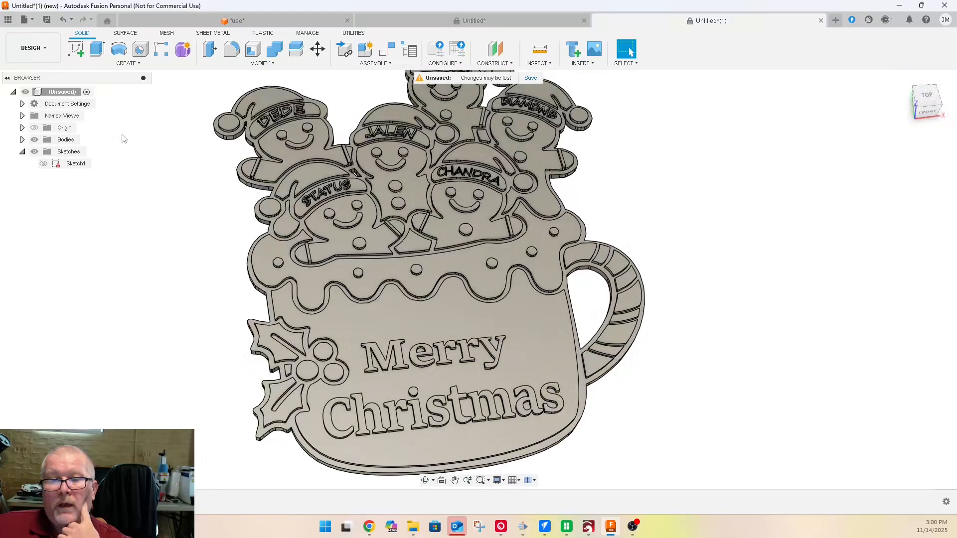
Try to join all the ornament's bodies into a single body with Combine
left_click(22, 141)
scroll(64, 124, "up", 2)
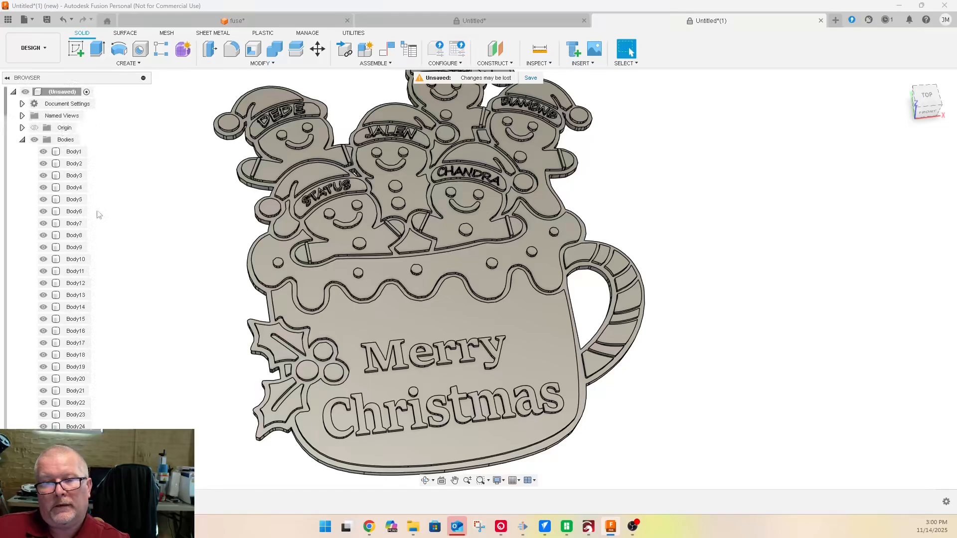
left_click(73, 152)
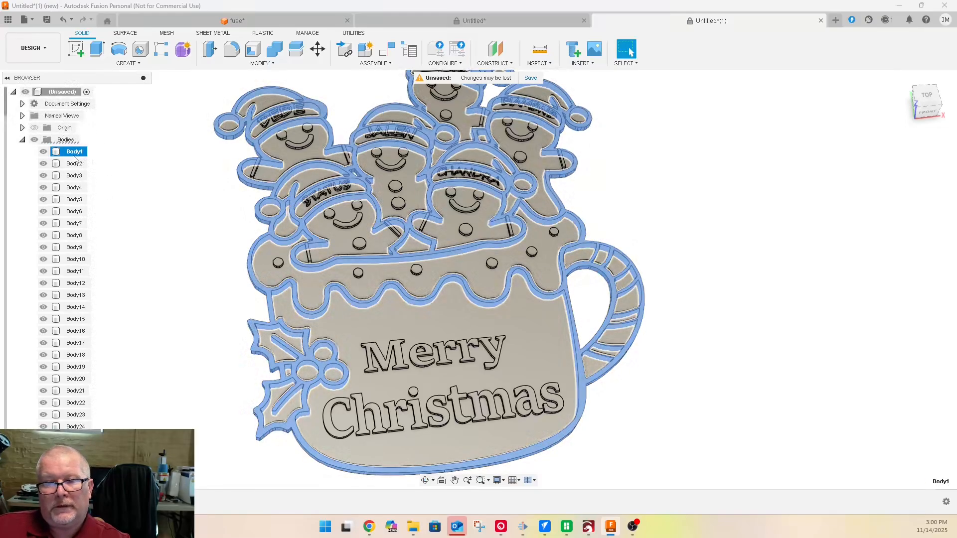
scroll(56, 228, "down", 3)
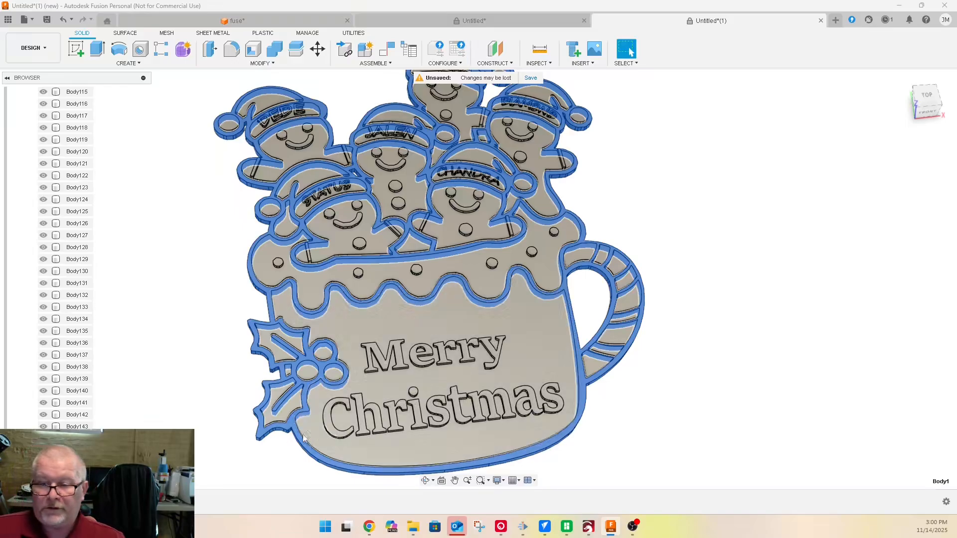
key("ctrl+a")
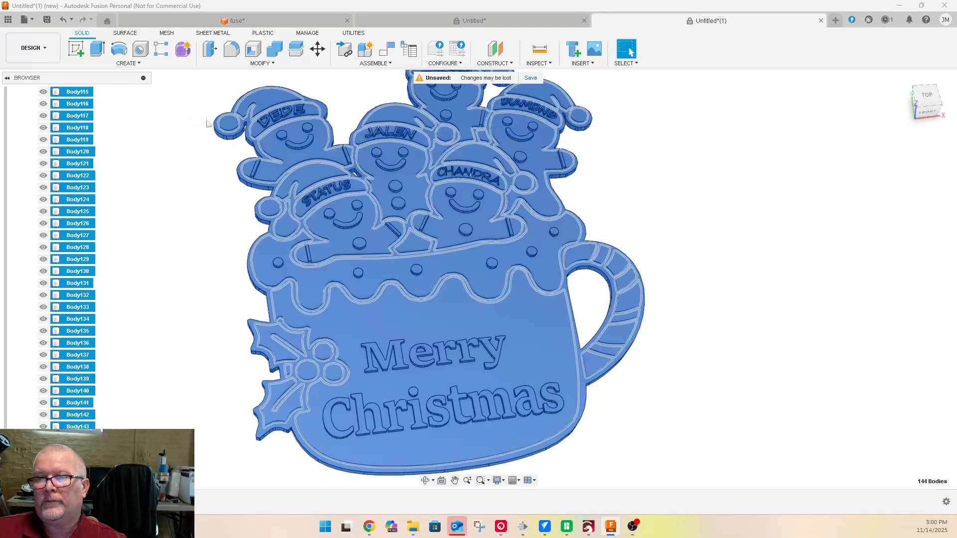
left_click(273, 63)
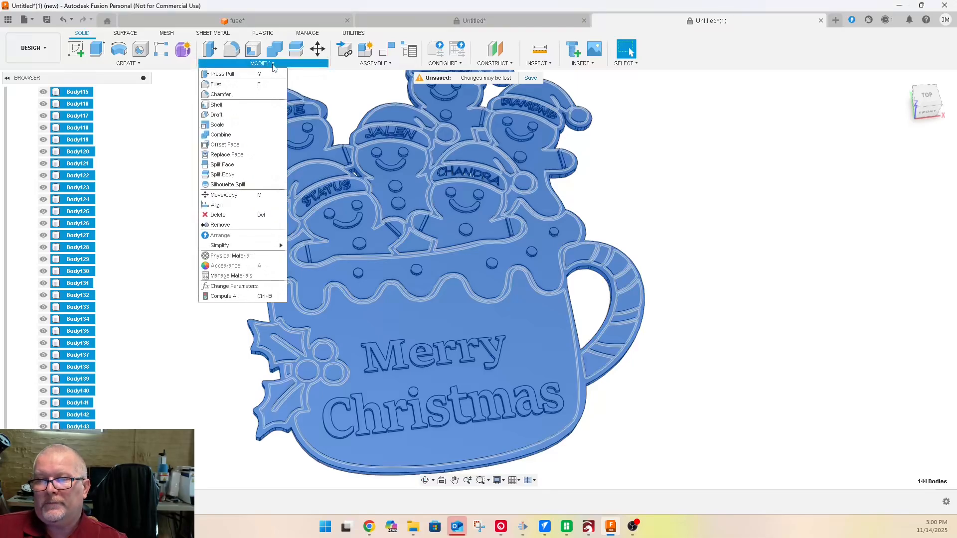
left_click(222, 137)
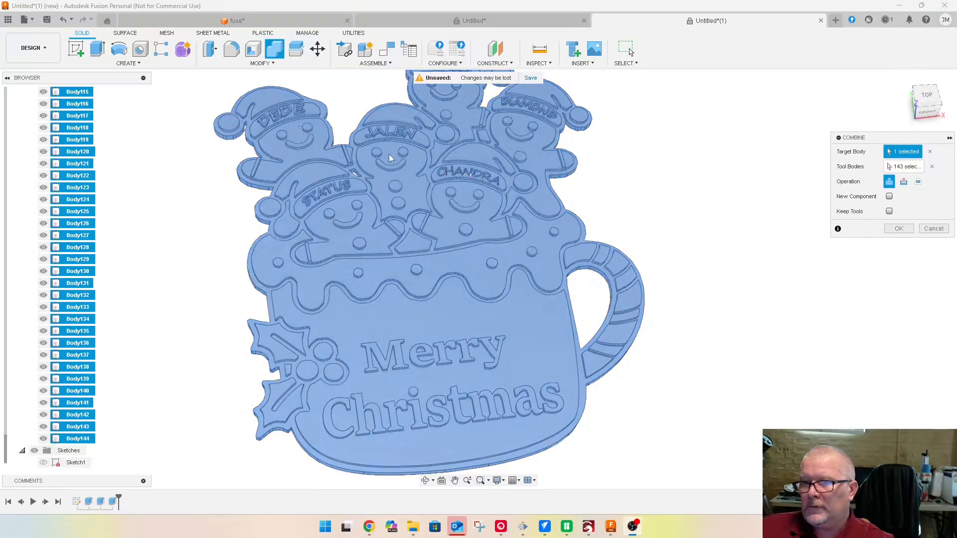
scroll(467, 175, "down", 3)
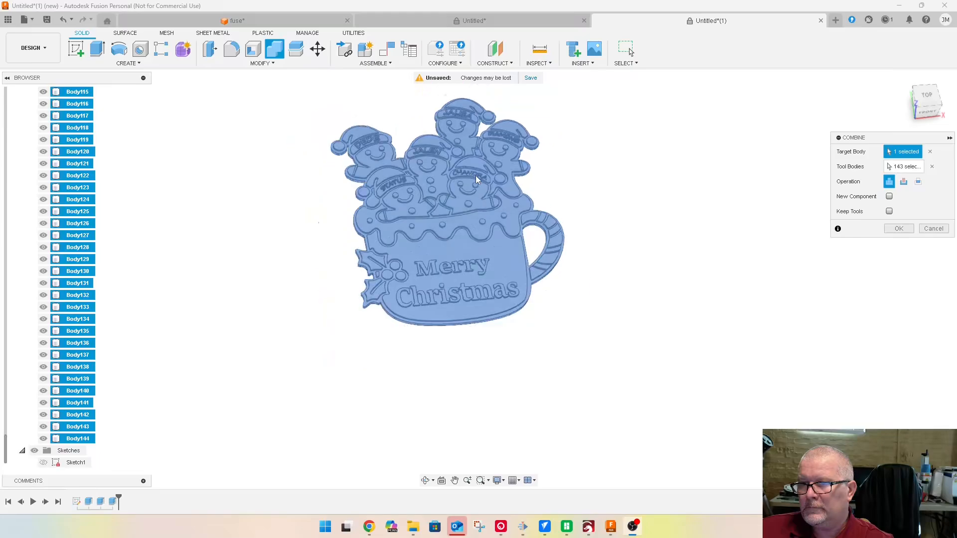
scroll(472, 175, "up", 2)
scroll(472, 176, "up", 8)
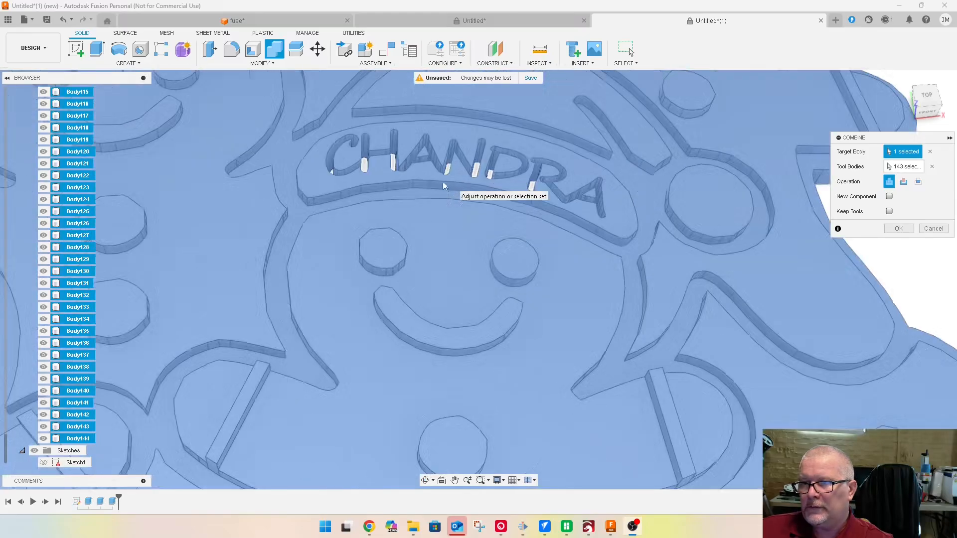
scroll(407, 187, "down", 6)
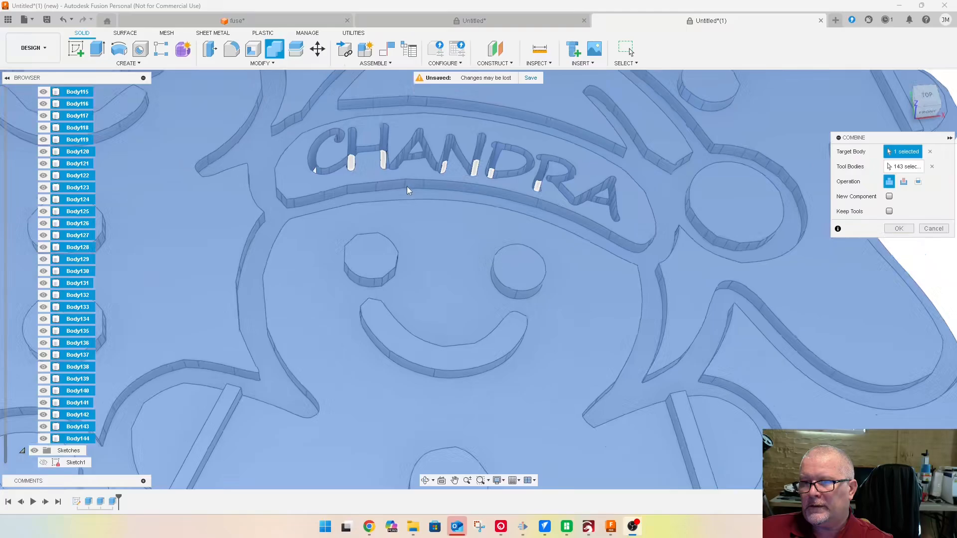
scroll(407, 188, "down", 6)
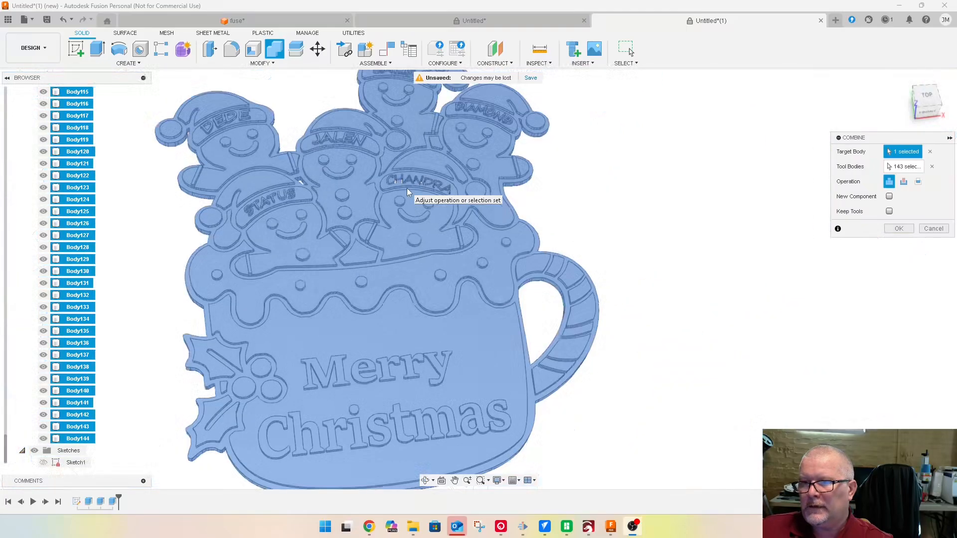
left_click(939, 228)
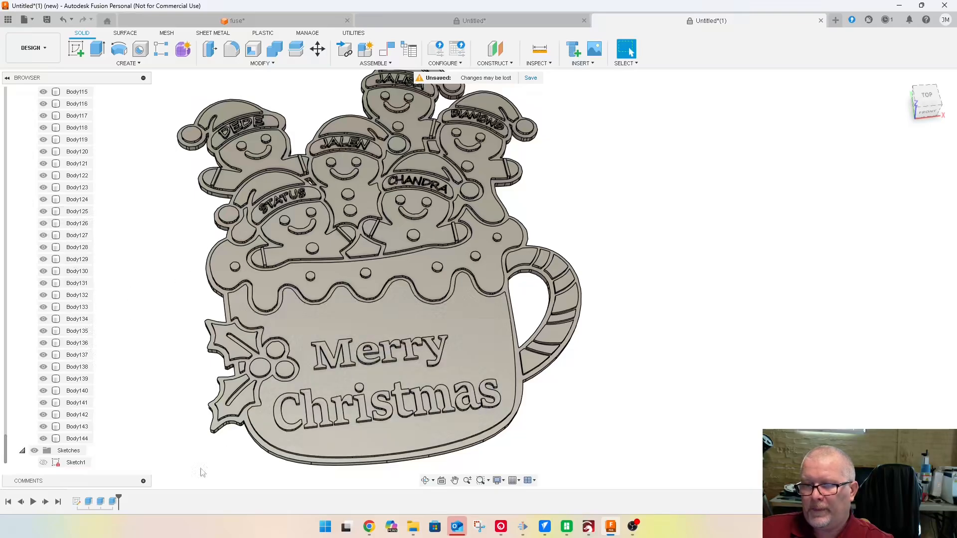
Edit the last extrusion to add all letters of the name on the lower-right gingerbread figure's hat to its profiles
double_click(113, 502)
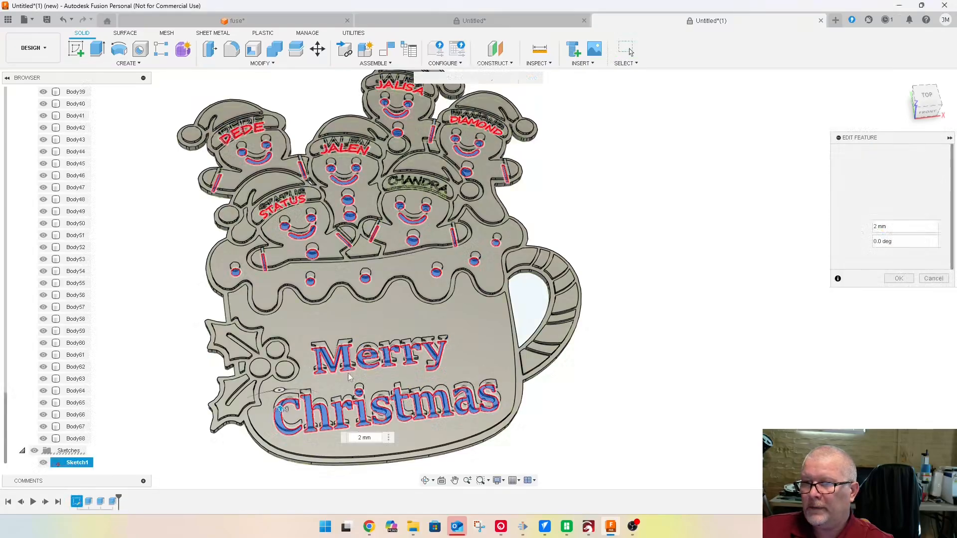
left_click(929, 102)
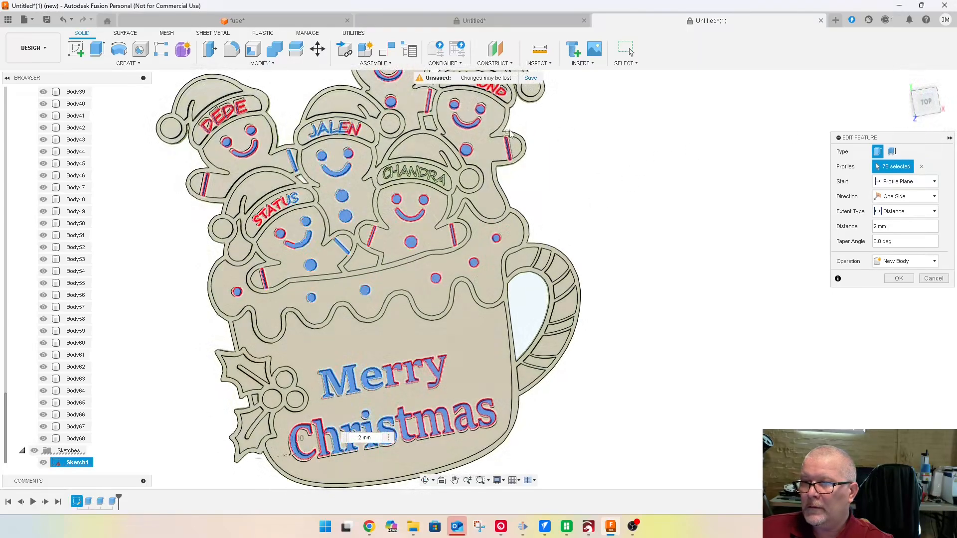
scroll(403, 170, "up", 10)
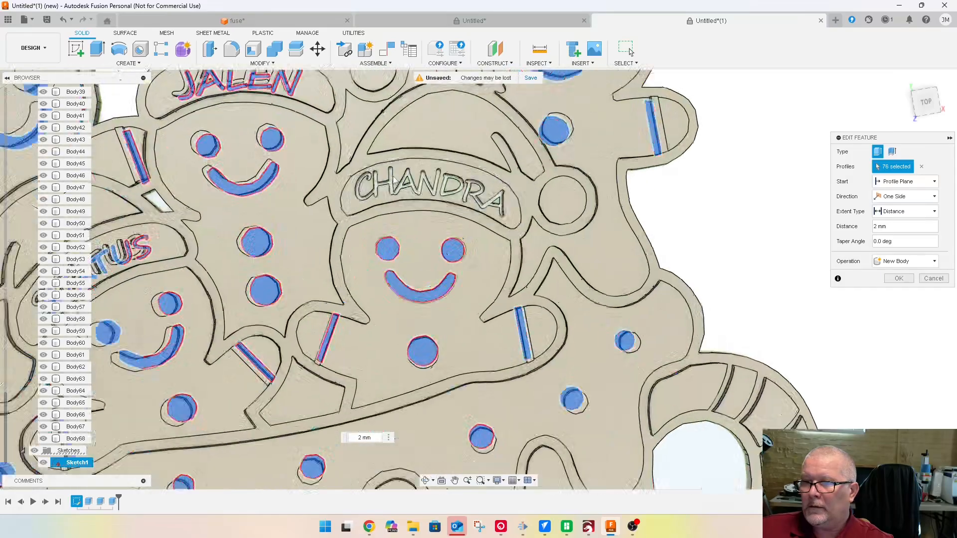
scroll(369, 187, "up", 3)
scroll(369, 194, "down", 6)
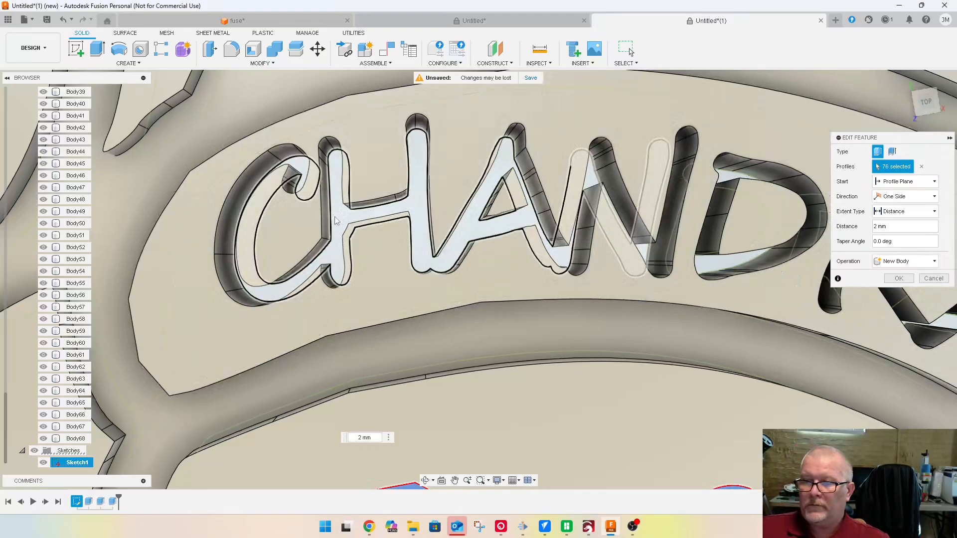
left_click(335, 218)
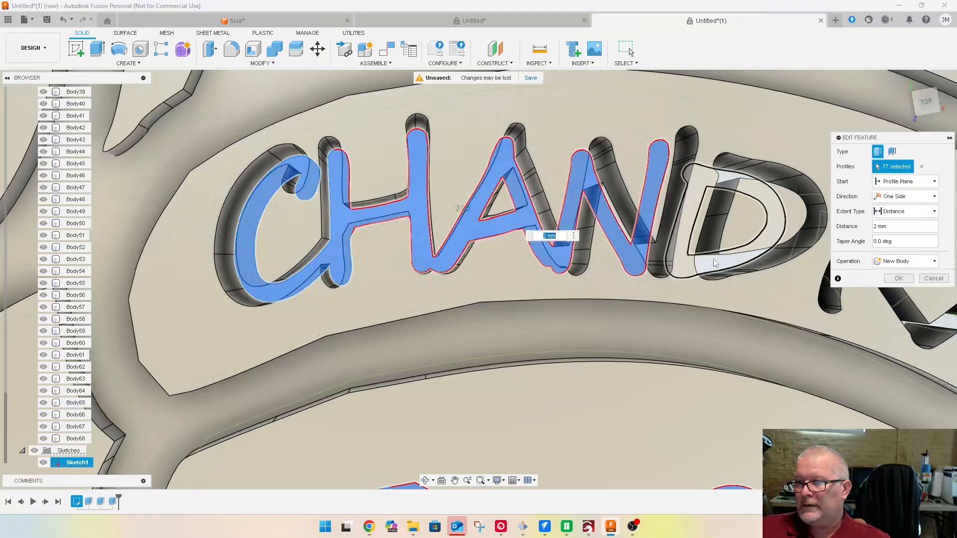
left_click(713, 267)
scroll(270, 262, "down", 8)
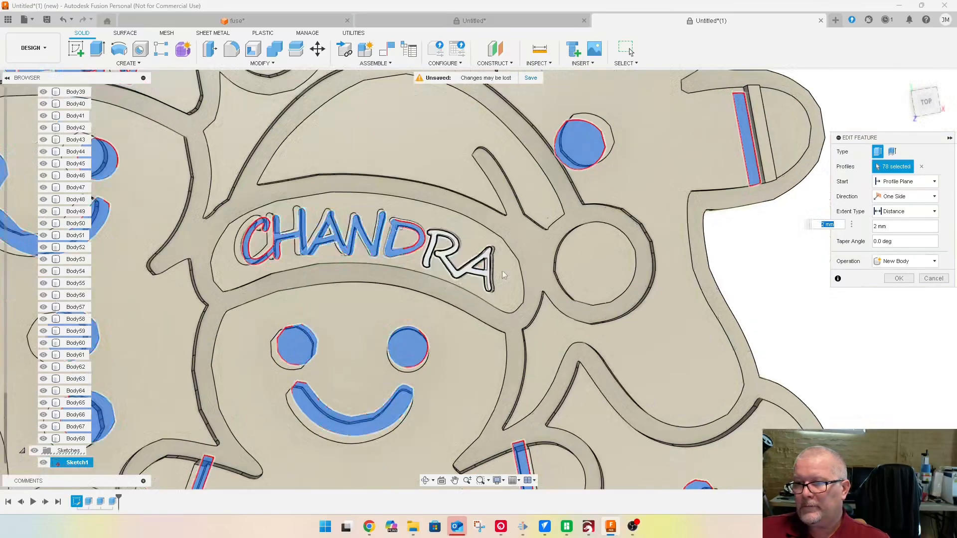
scroll(503, 274, "up", 4)
left_click(440, 272)
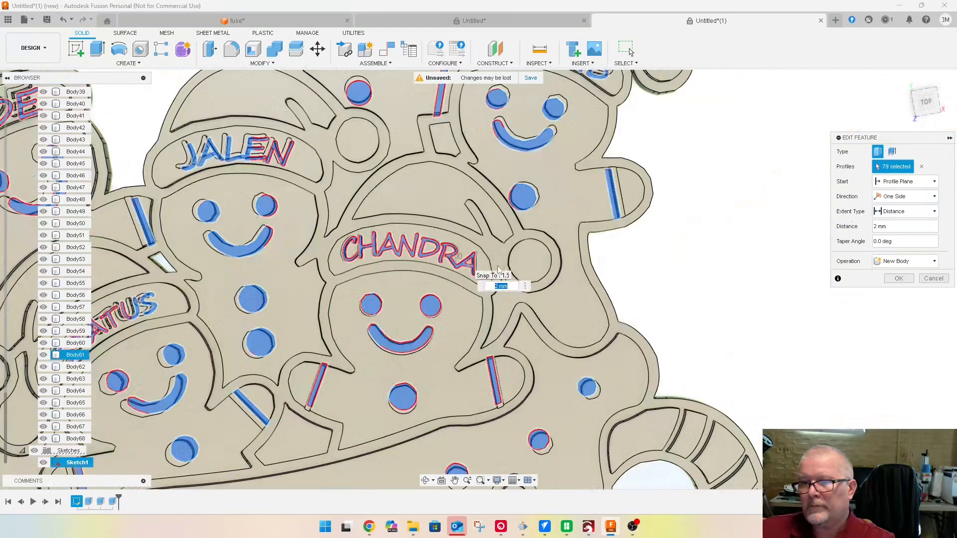
scroll(508, 272, "down", 6)
scroll(512, 272, "down", 3)
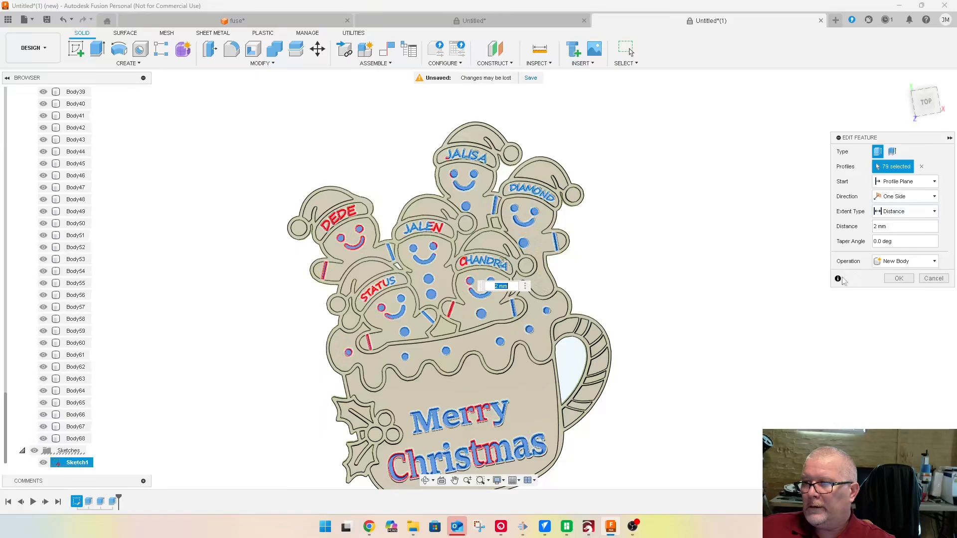
left_click(895, 280)
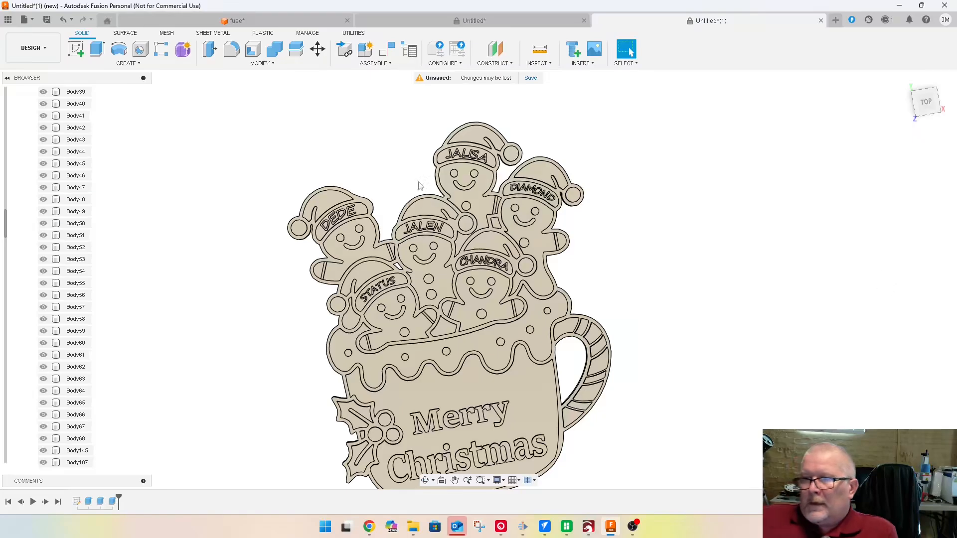
Select every body of the ornament, from the first to the last, and join them into a single body with Combine
scroll(487, 274, "down", 4)
scroll(487, 274, "up", 8)
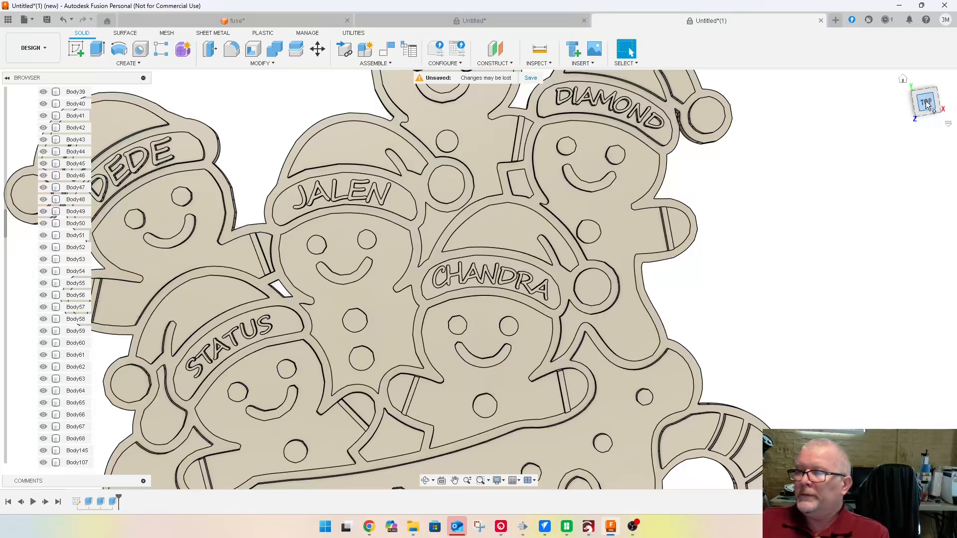
mouse_move(926, 105)
left_mouse_down()
mouse_move(929, 51)
mouse_move(941, 57)
mouse_move(944, 144)
mouse_move(944, 107)
mouse_move(920, 87)
mouse_move(935, 95)
left_mouse_up()
scroll(435, 250, "up", 4)
scroll(435, 250, "down", 10)
scroll(75, 131, "up", 4)
scroll(75, 130, "up", 13)
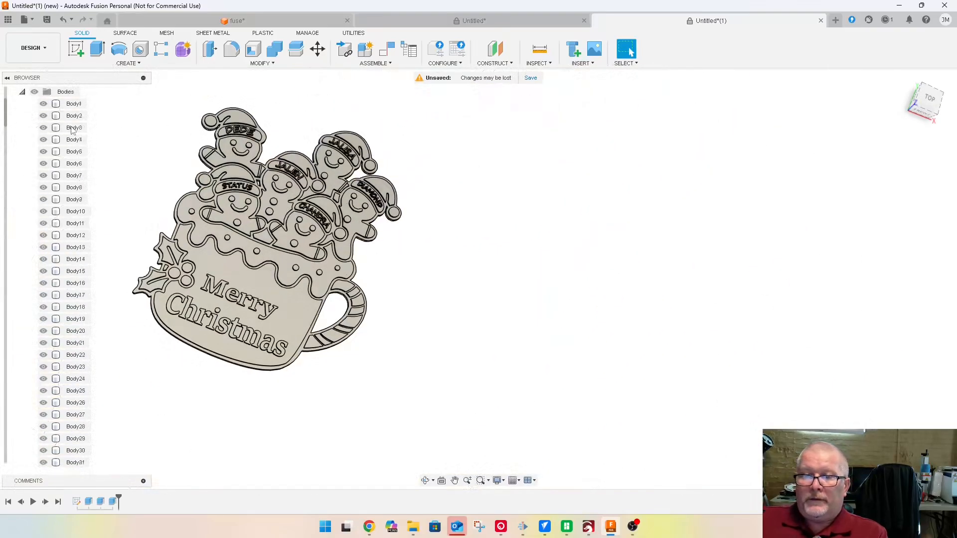
left_click(70, 152)
scroll(69, 156, "down", 15)
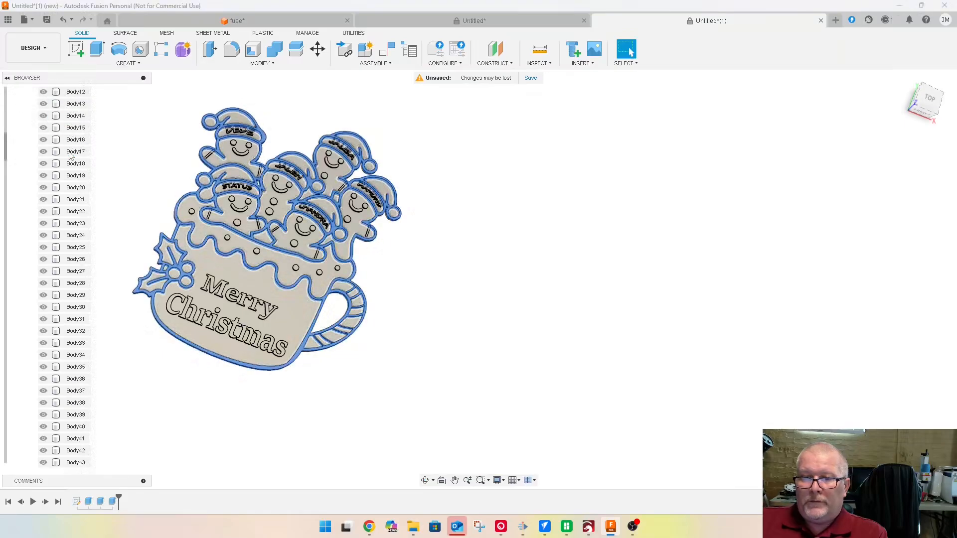
scroll(69, 156, "down", 12)
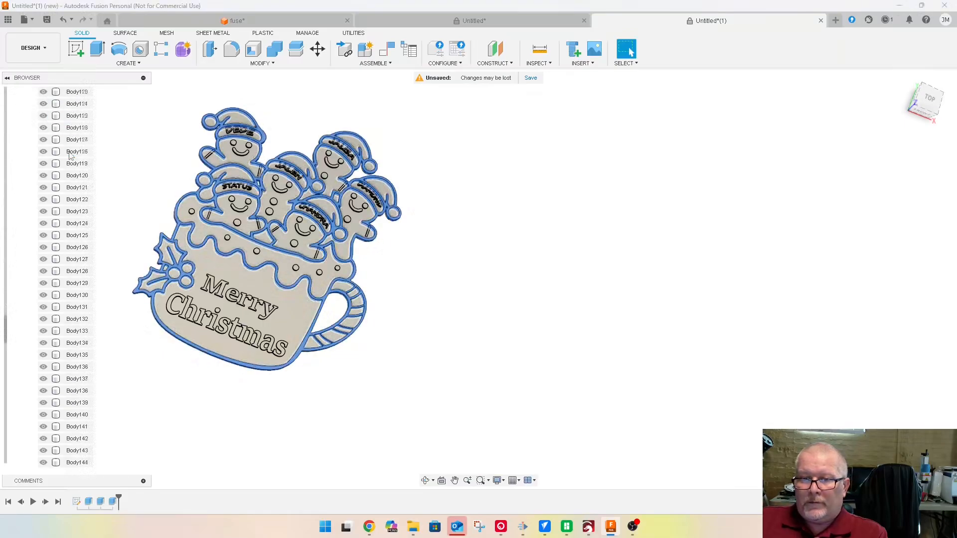
scroll(69, 156, "down", 3)
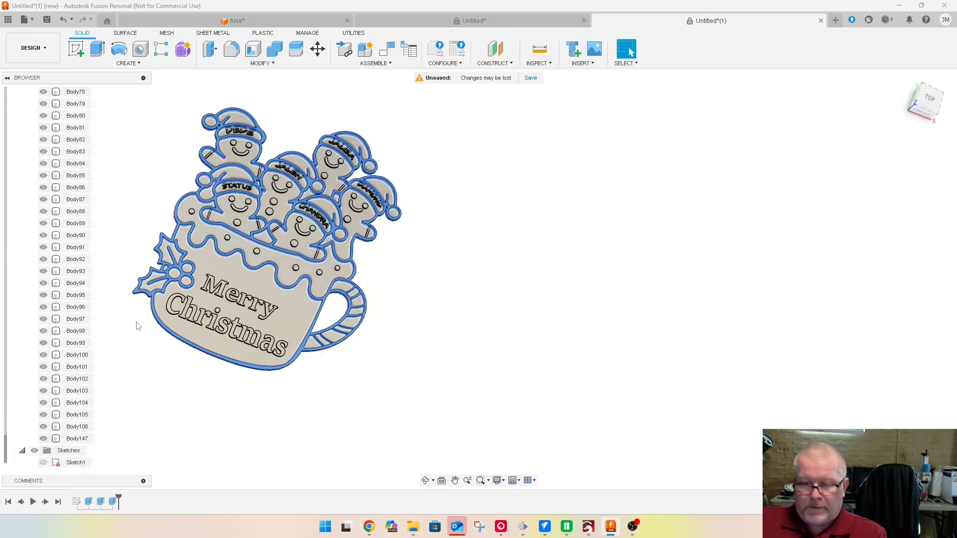
left_click(77, 439, "shift")
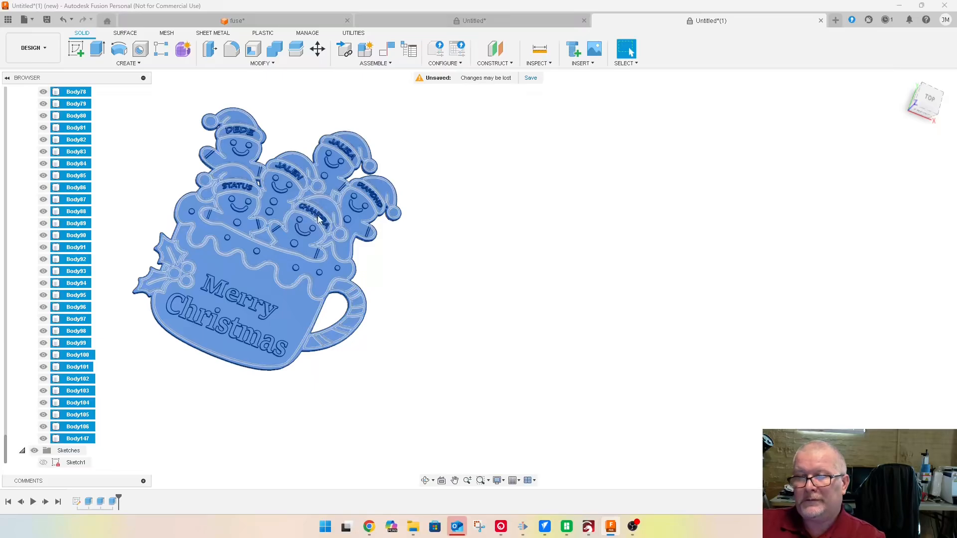
left_click(258, 64)
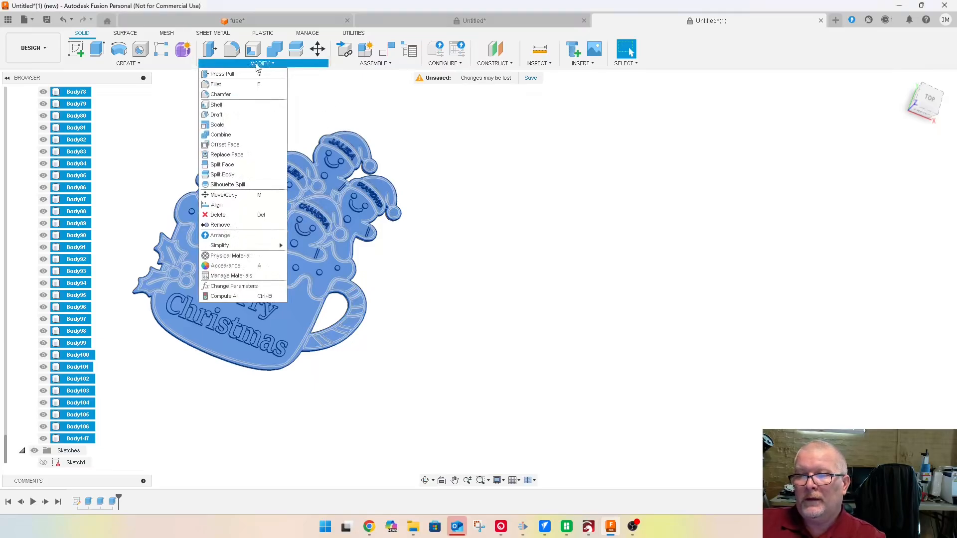
left_click(249, 136)
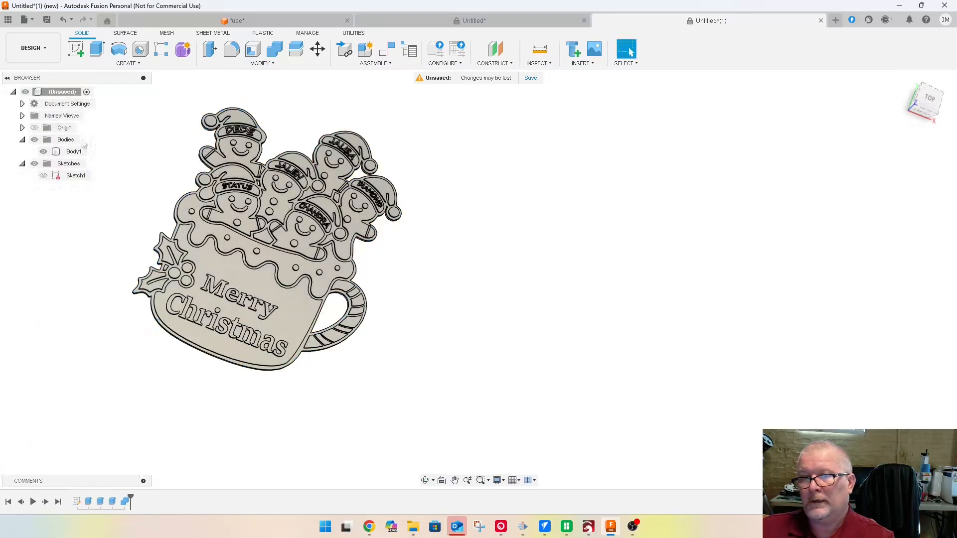
Examine the combined body's extent and its raised name lettering and face details up close
left_click(73, 153)
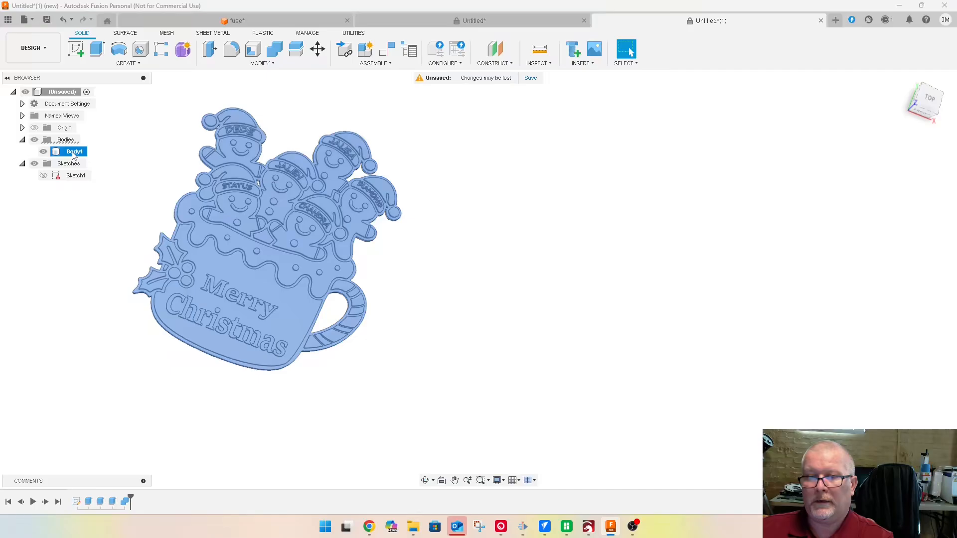
middle_click_drag(314, 380, 359, 398)
left_click(375, 407)
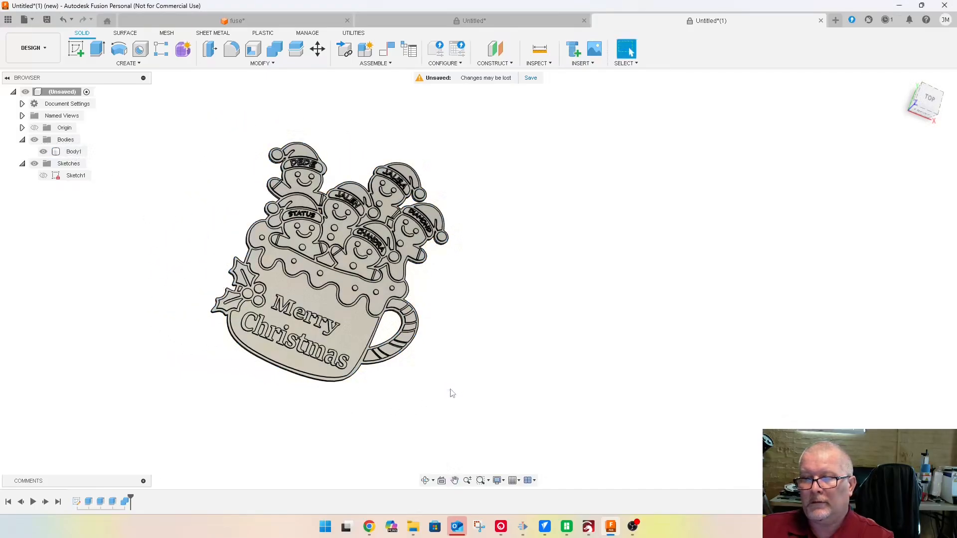
scroll(340, 249, "down", 3)
scroll(343, 252, "up", 8)
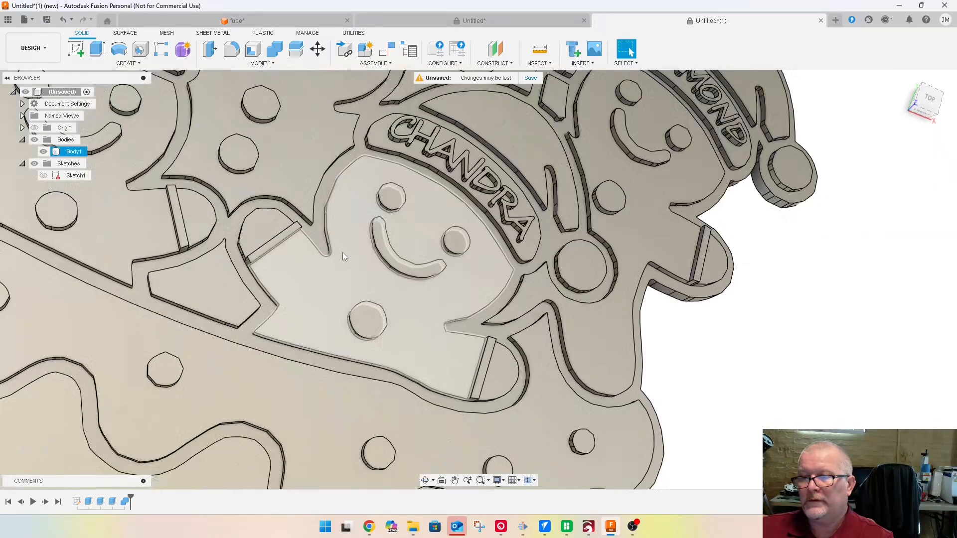
scroll(342, 255, "down", 2)
left_click(929, 98)
Export the combined body to the computer as a binary STL mesh in millimetres named Cha
right_click(80, 155)
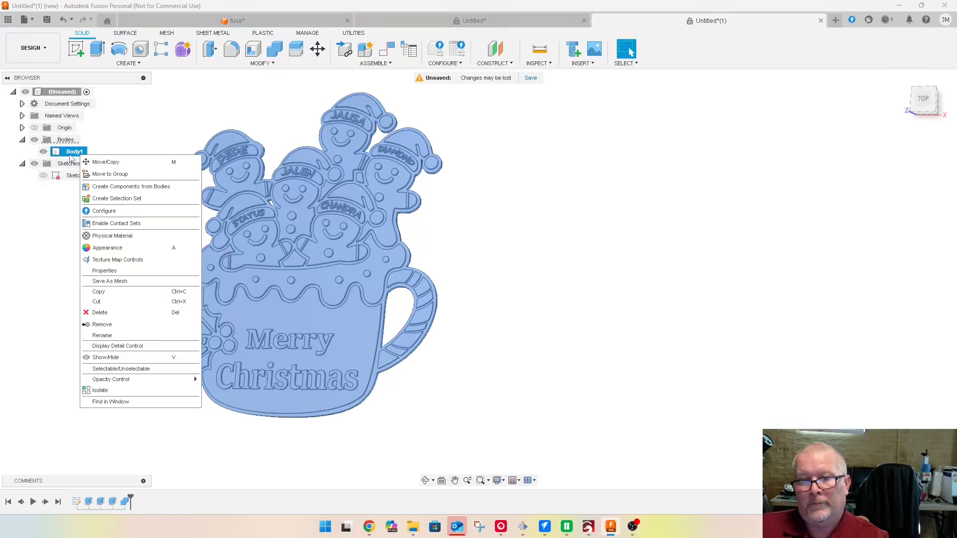
left_click(121, 282)
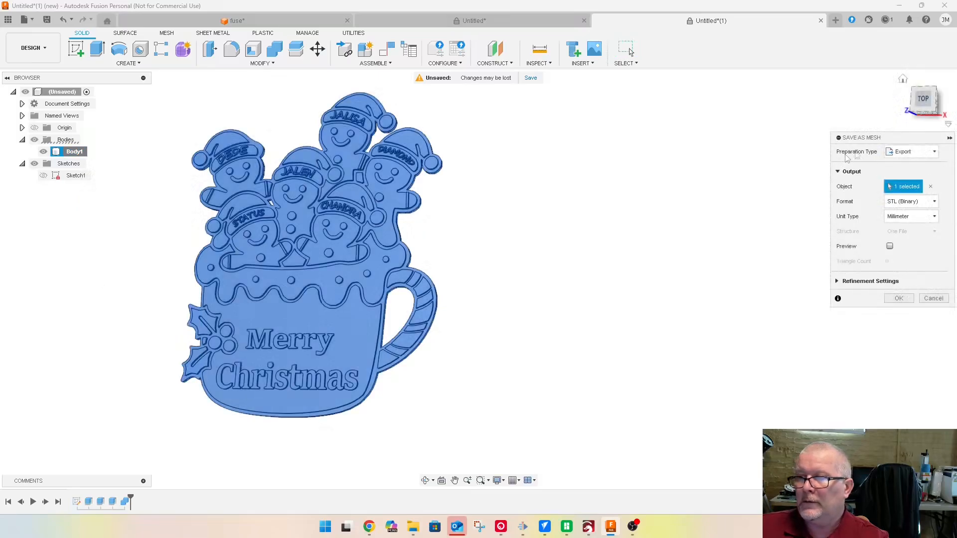
left_click(900, 153)
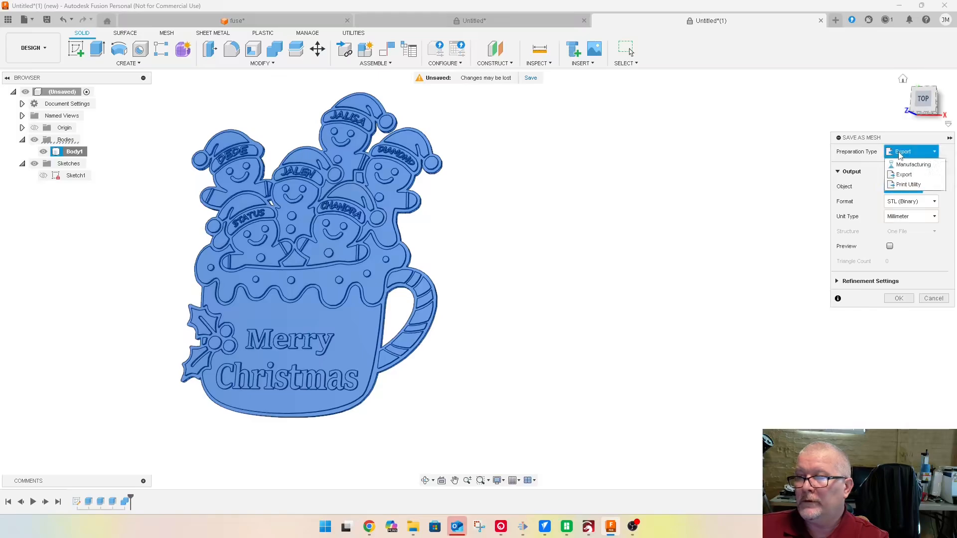
left_click(901, 185)
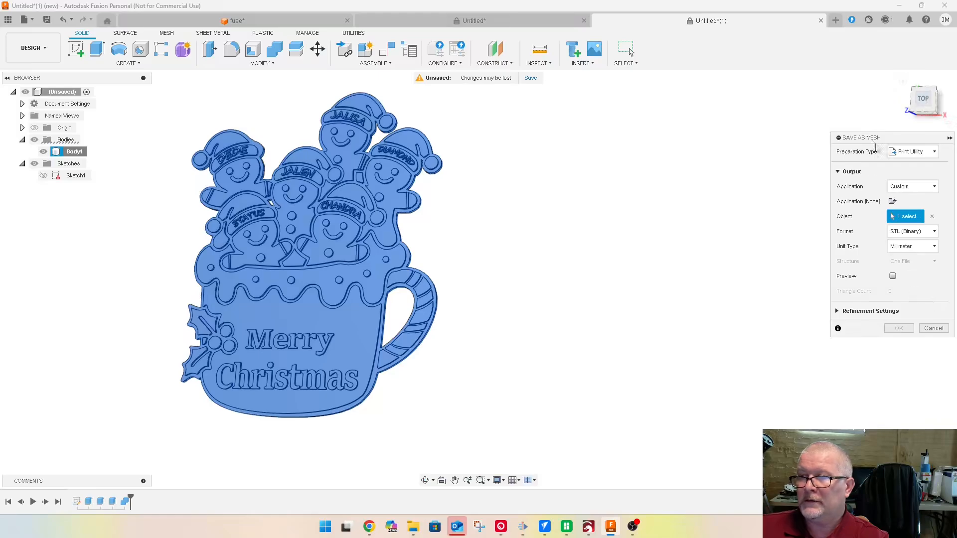
left_click(913, 152)
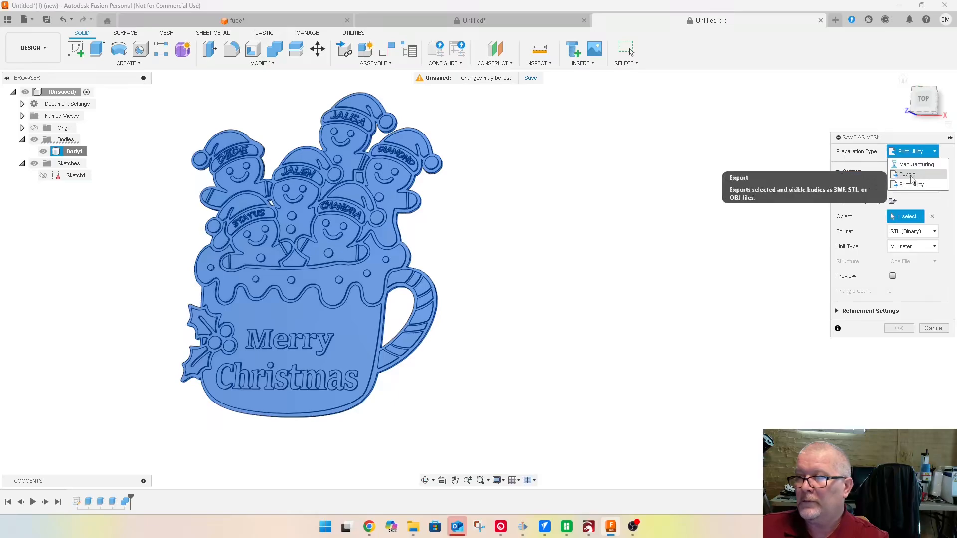
left_click(910, 177)
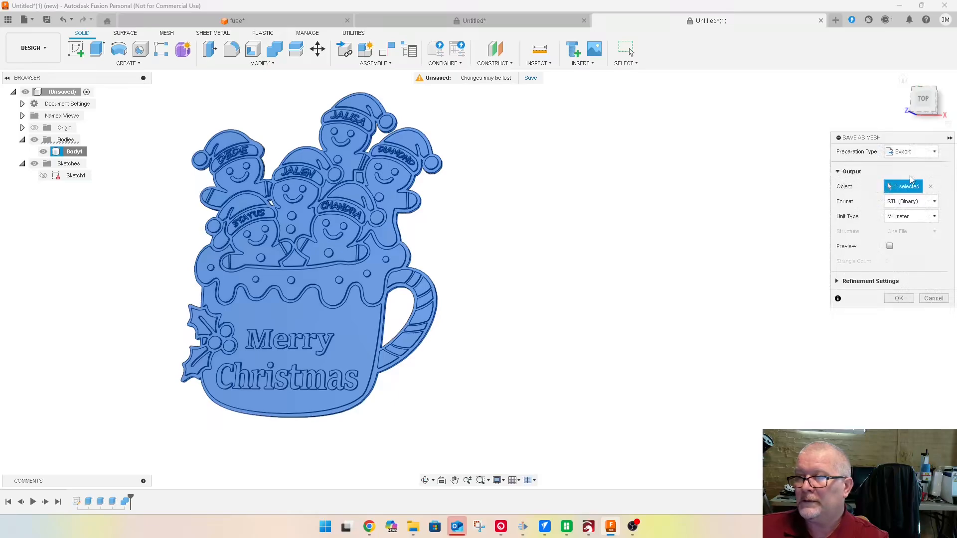
left_click(897, 299)
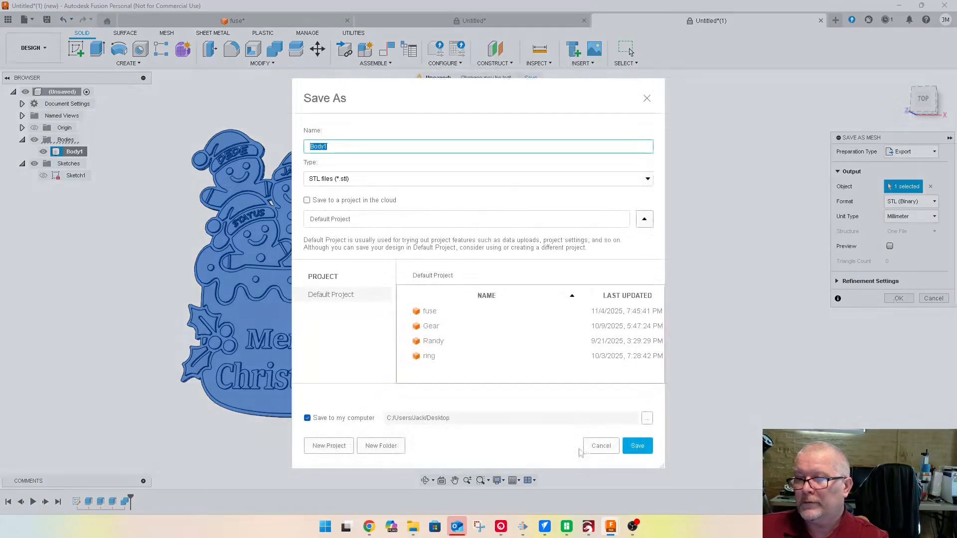
left_click(629, 446)
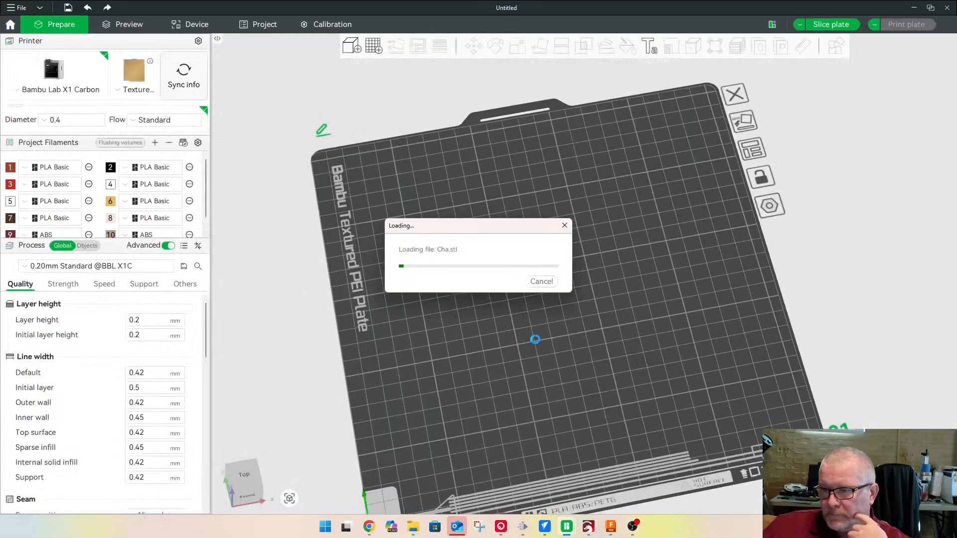
In Bambu Studio, change the filament of the imported Cha.stl mug model to black
scroll(537, 340, "up", 10)
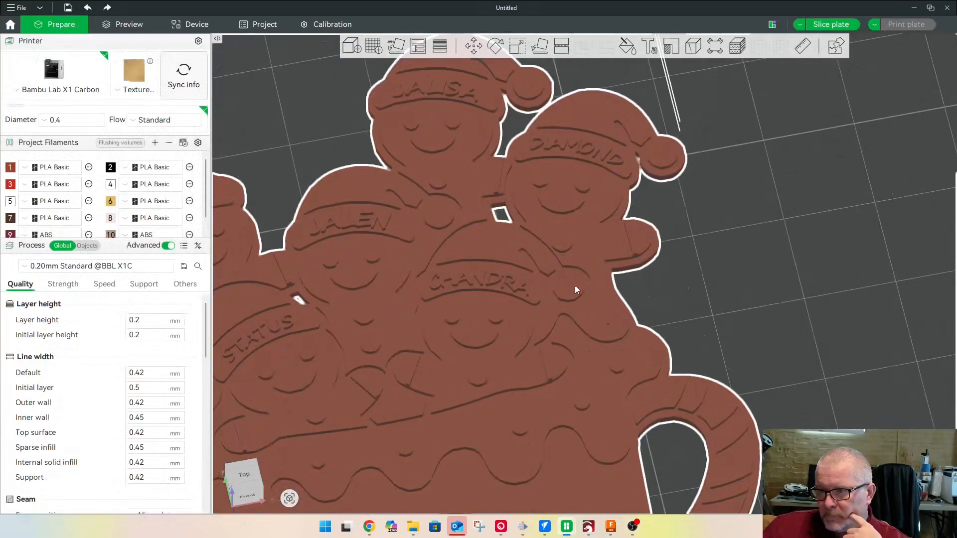
scroll(455, 309, "down", 10)
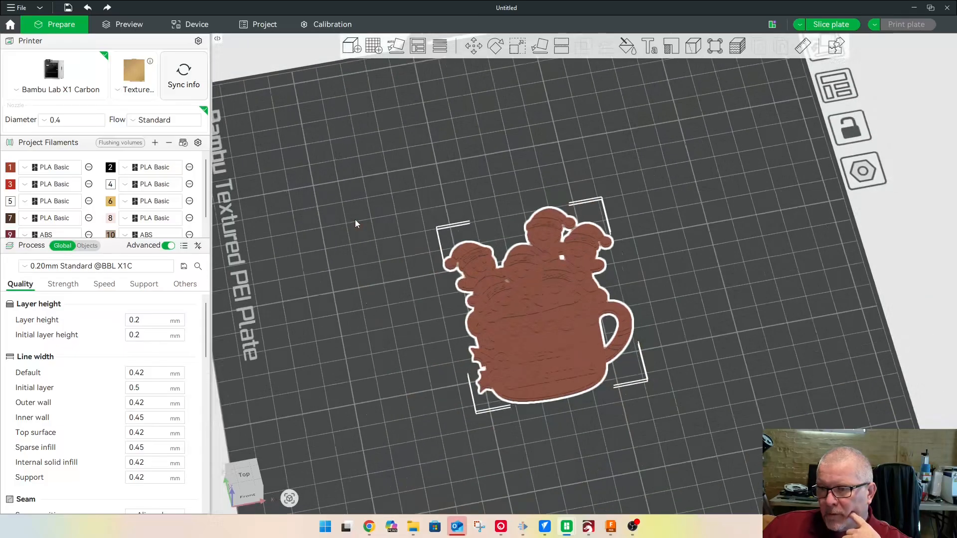
right_click(570, 303)
mouse_move(641, 508)
left_click(733, 403)
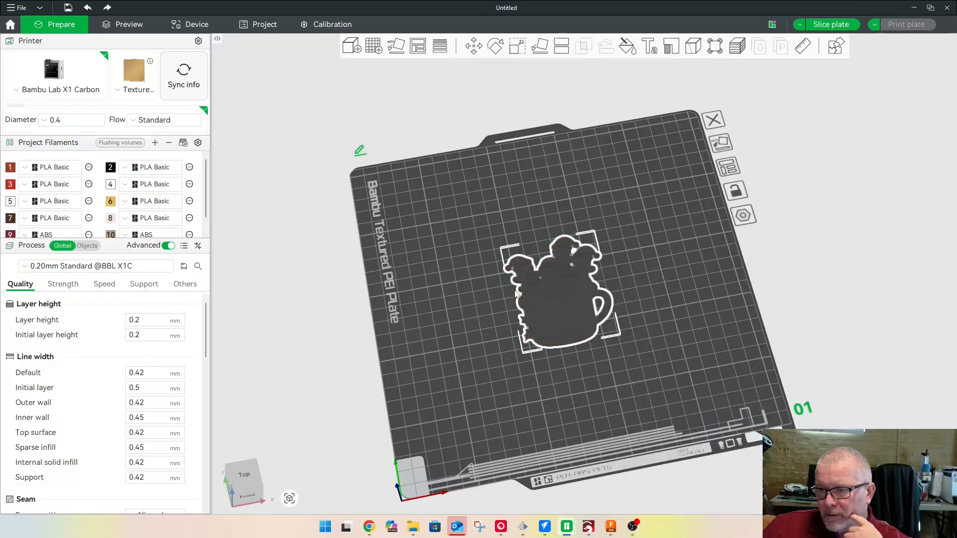
Enlarge the mug model uniformly to about 235%, giving a footprint of about 157 by 196 mm on the plate
left_click(516, 47)
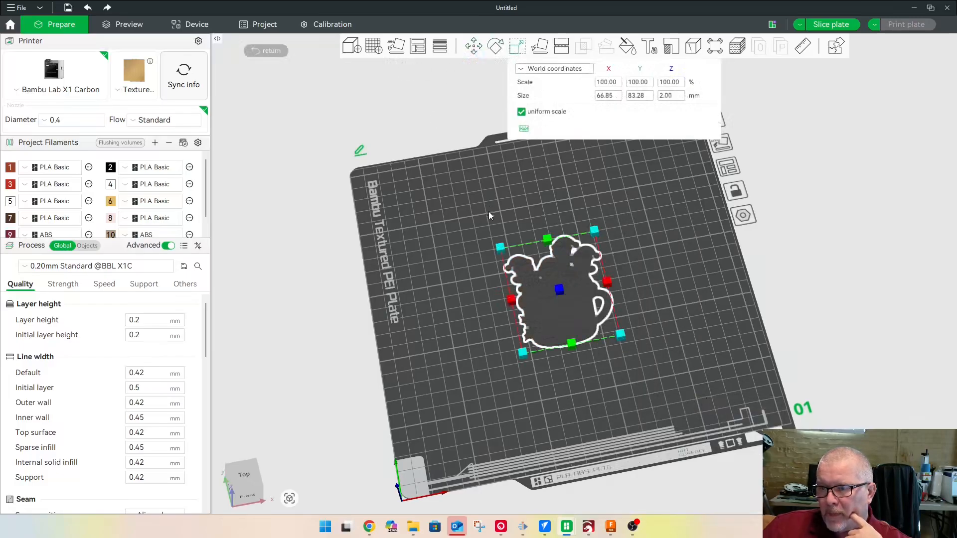
left_click_drag(500, 248, 407, 201)
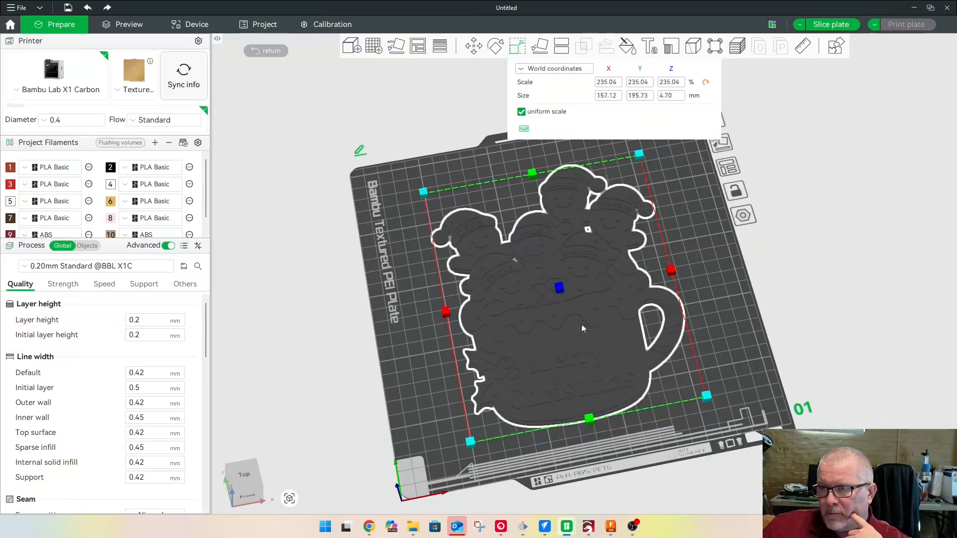
key("1")
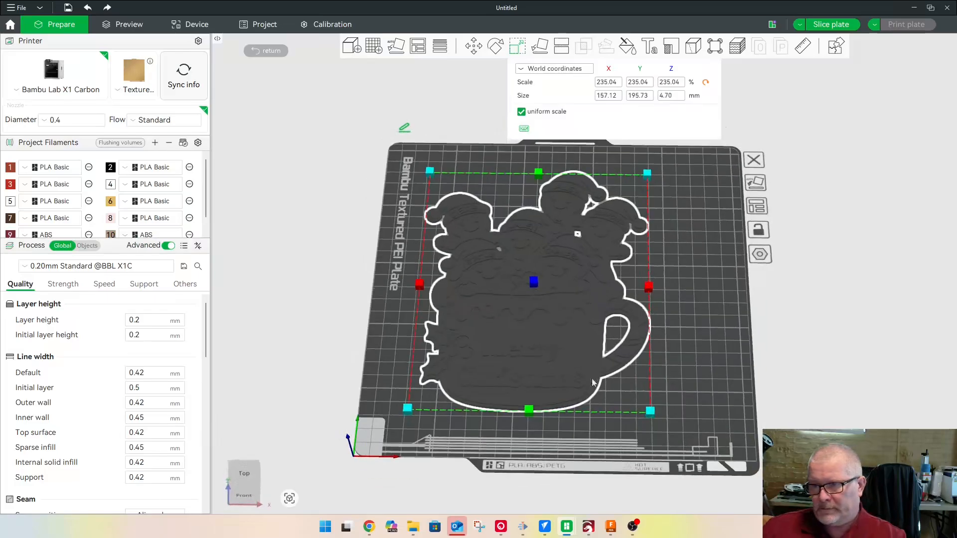
scroll(479, 423, "up", 5)
scroll(419, 319, "up", 2)
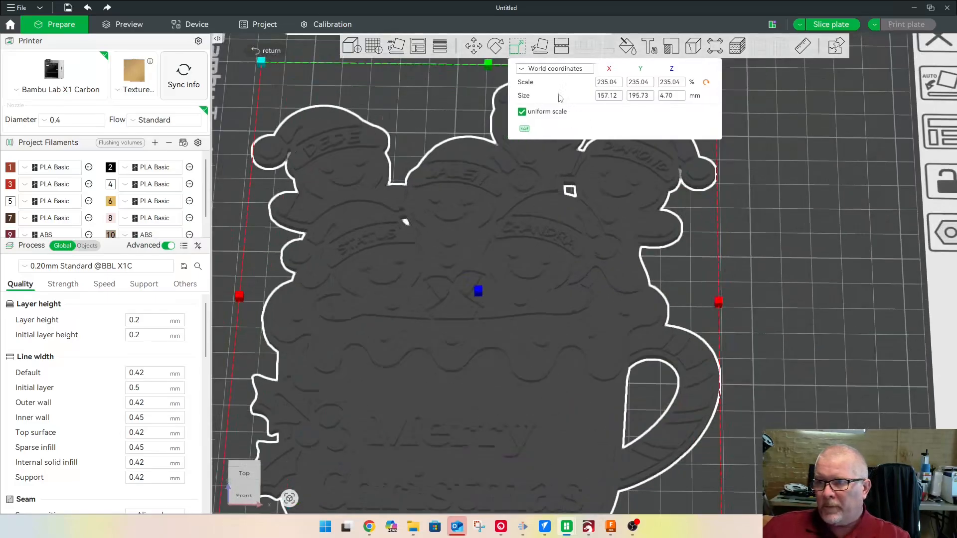
Start colour painting with filament 4 and edge-detection fill, and fill the upper left and centre figures' hat bands, including the centre band's side wall
left_click(626, 46)
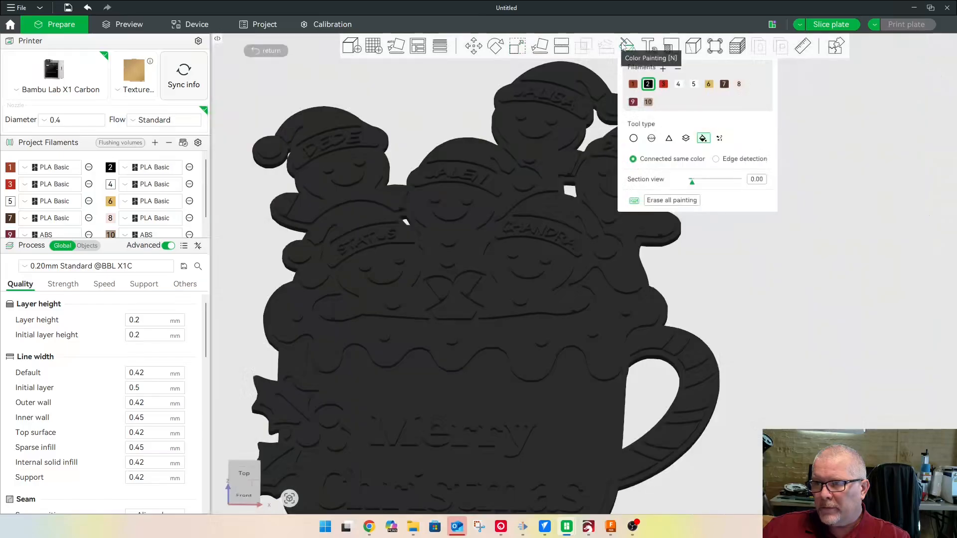
left_click(679, 84)
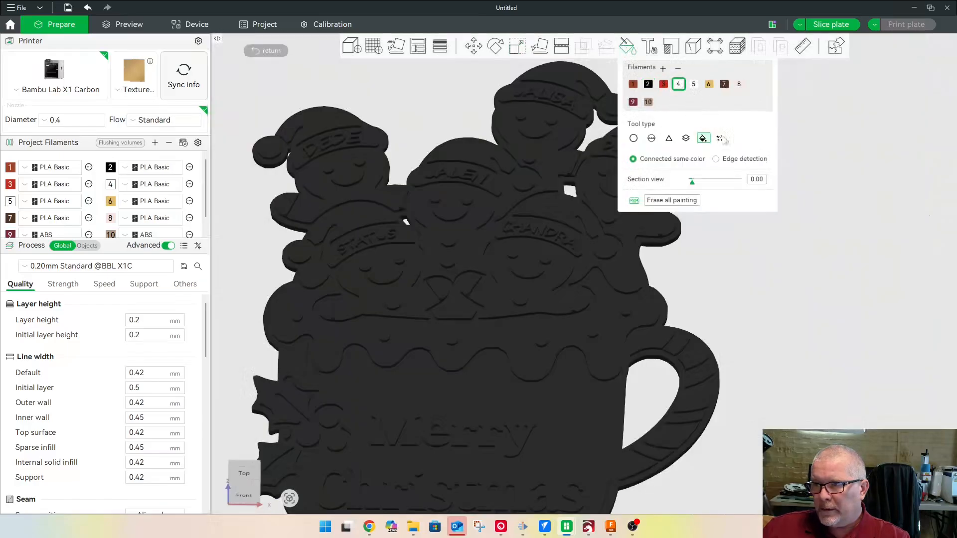
left_click(715, 160)
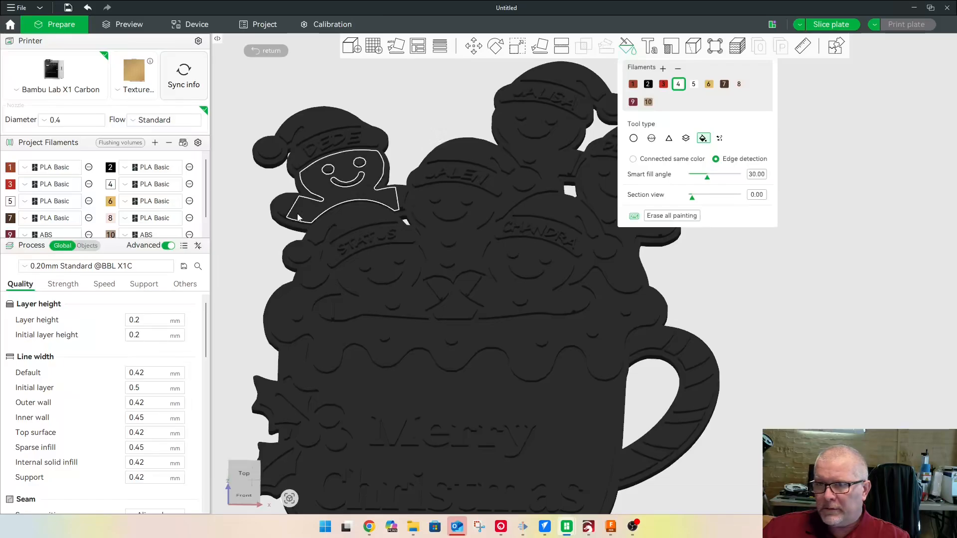
scroll(319, 299, "up", 5)
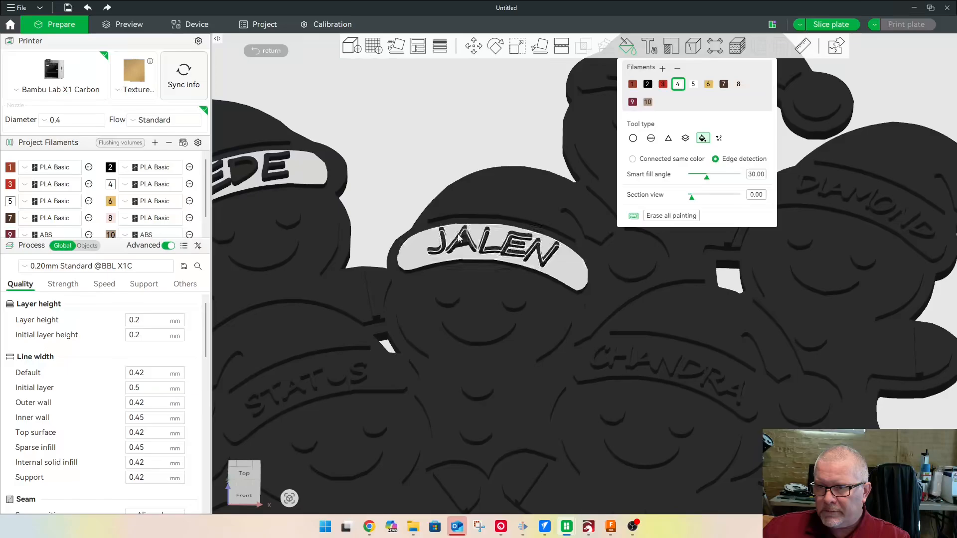
scroll(417, 244, "up", 5)
middle_click_drag(393, 241, 636, 343)
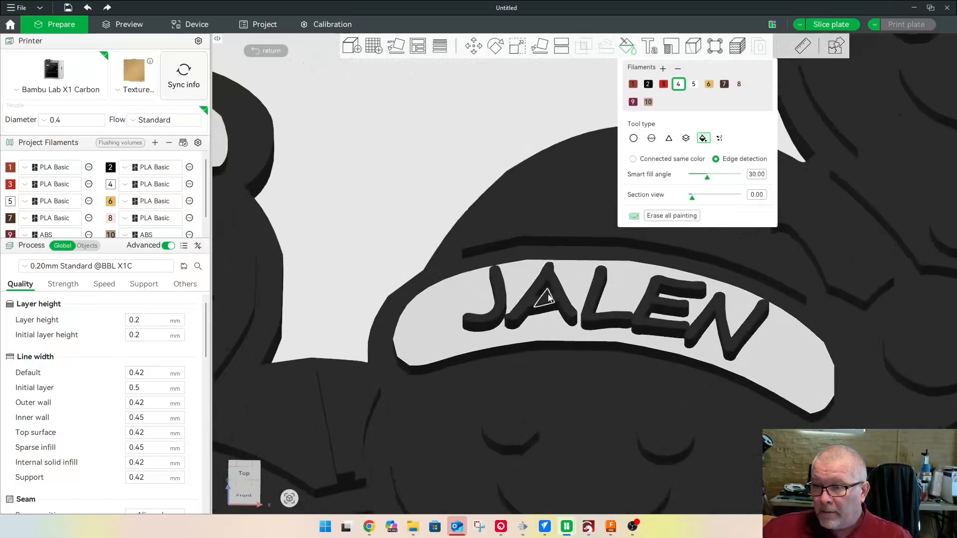
left_click(767, 396)
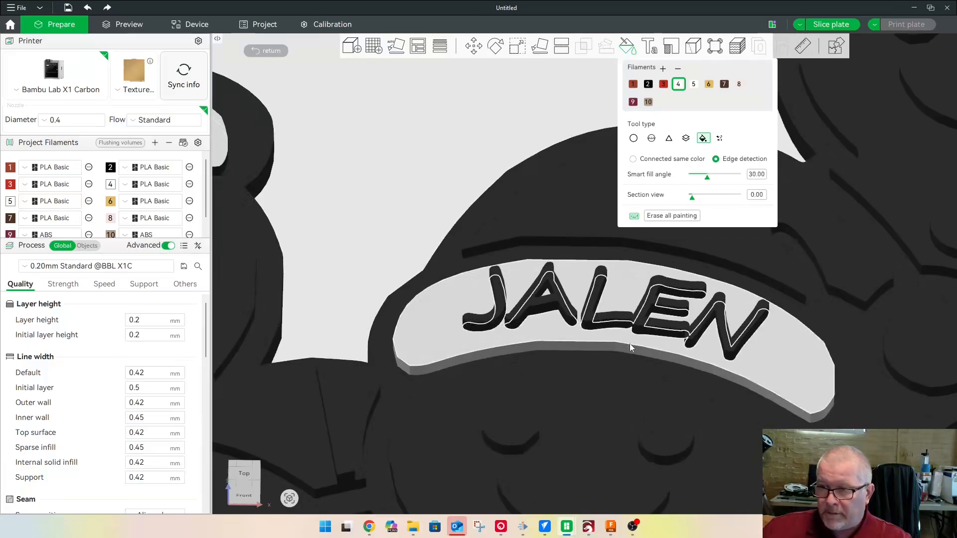
Fill the upper left figure's hat band edge and sleeve cuffs and the front right figure's hat band with filament 4
scroll(591, 301, "down", 4)
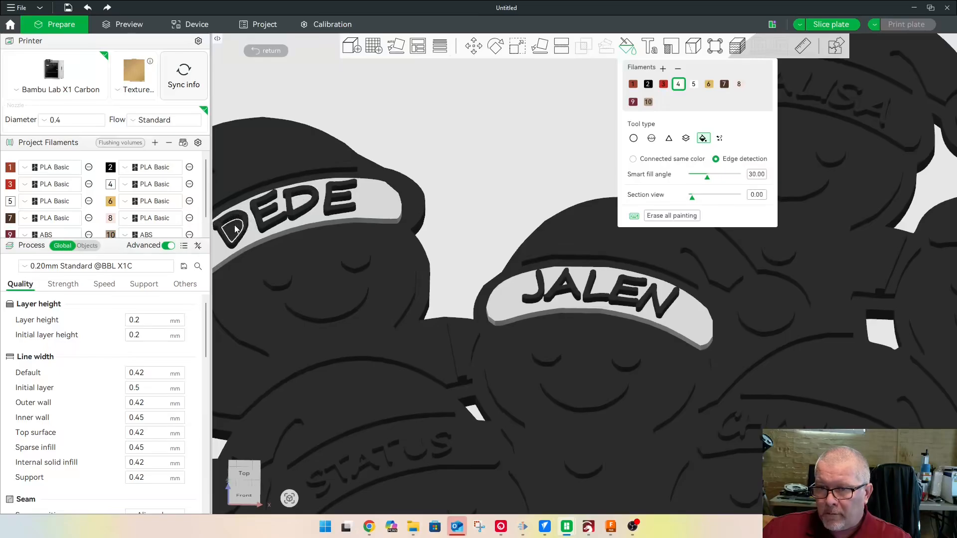
scroll(338, 258, "down", 3)
scroll(362, 283, "up", 3)
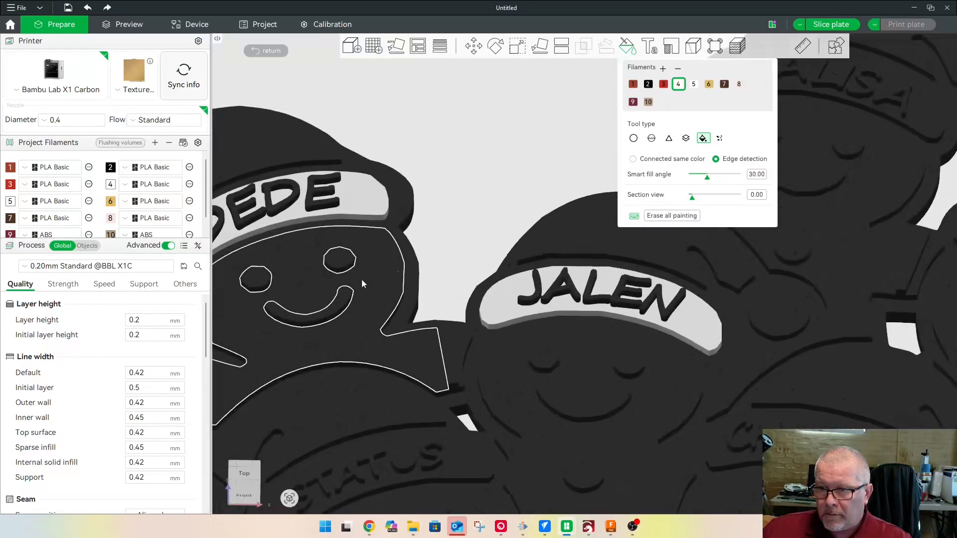
scroll(448, 349, "down", 2)
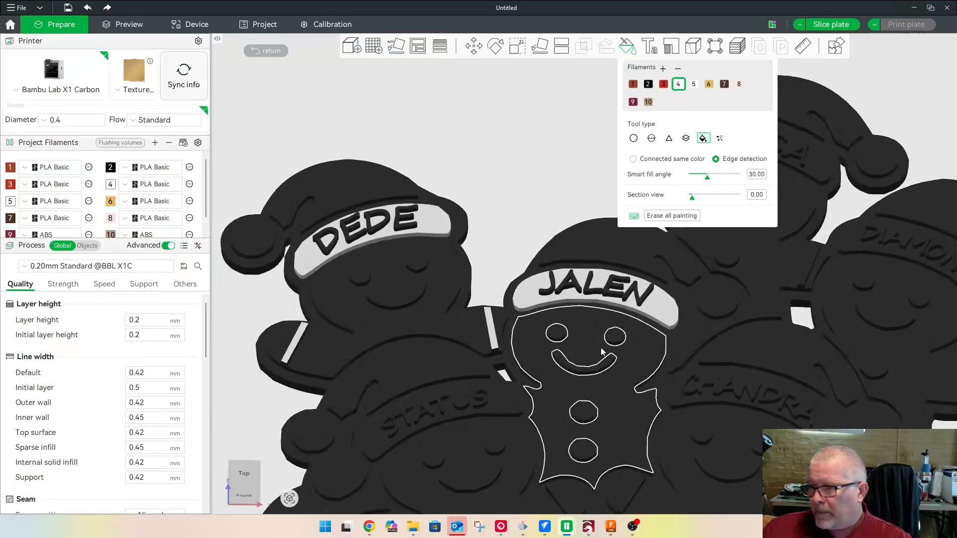
left_click(681, 399)
Fill the tops and side walls of the hat pom-poms on the two left figures with filament 4
scroll(517, 352, "down", 5)
scroll(375, 364, "up", 3)
middle_click_drag(376, 364, 370, 352)
left_click(277, 202)
left_click(318, 310)
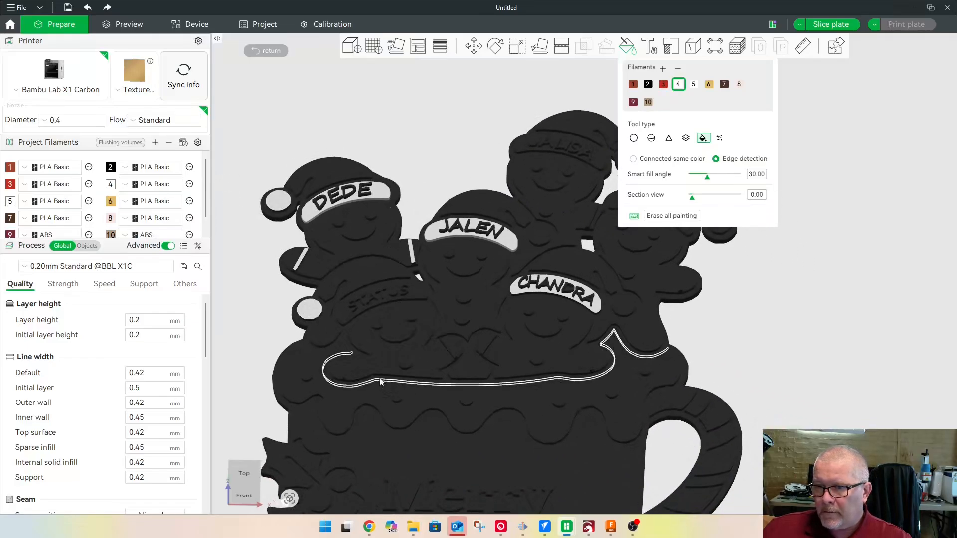
left_click(275, 213)
left_click(307, 320)
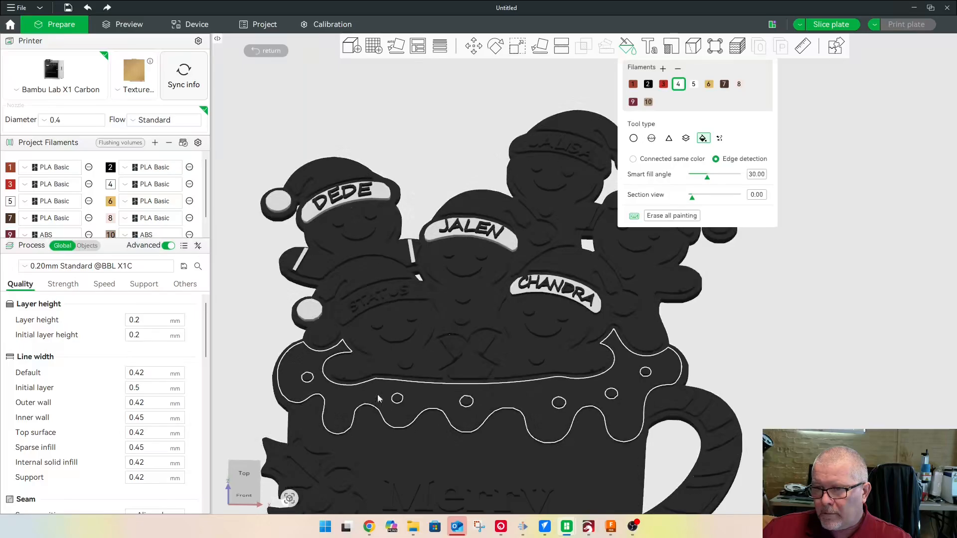
Fill the top face and scalloped outer side wall of the icing around the mug's rim with filament 4
left_click(510, 406)
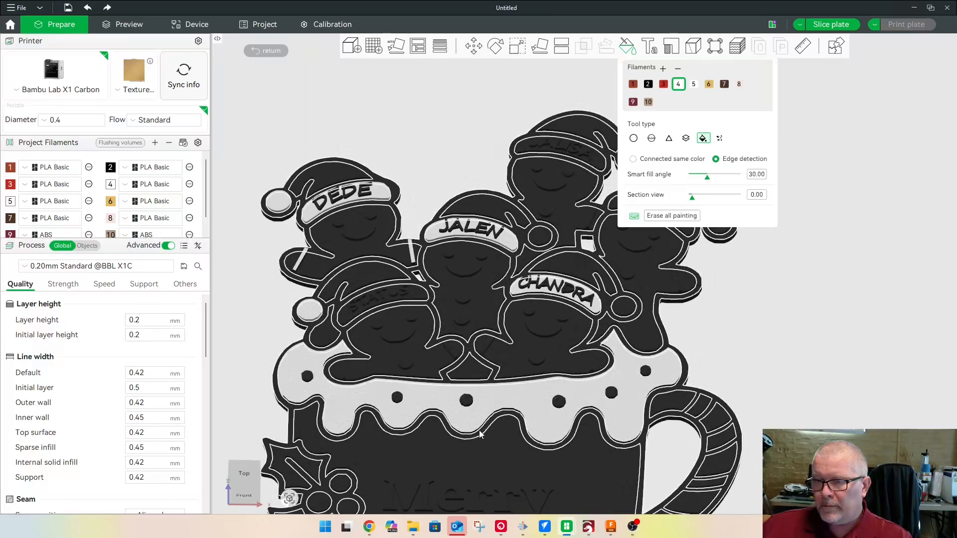
left_click_drag(771, 393, 798, 441)
scroll(590, 467, "up", 7)
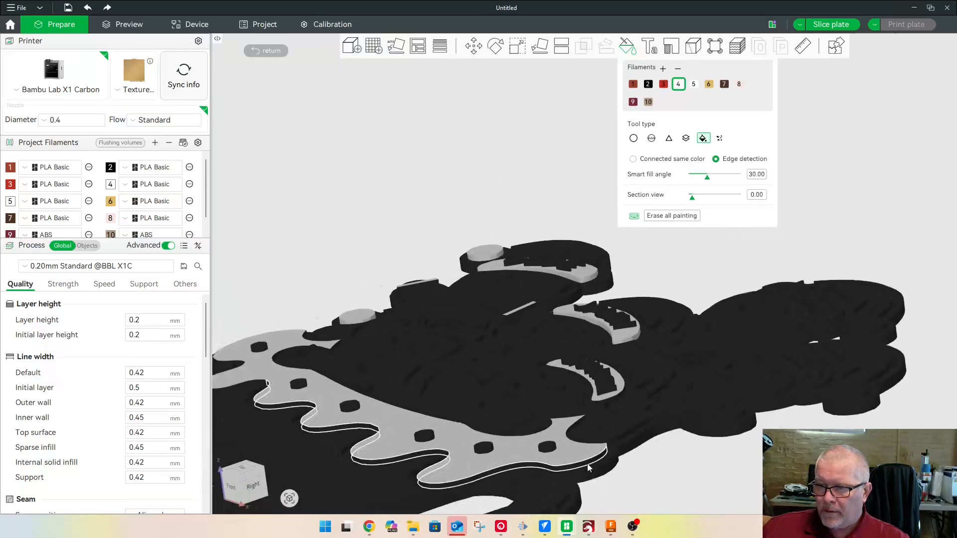
right_click_drag(620, 474, 639, 323)
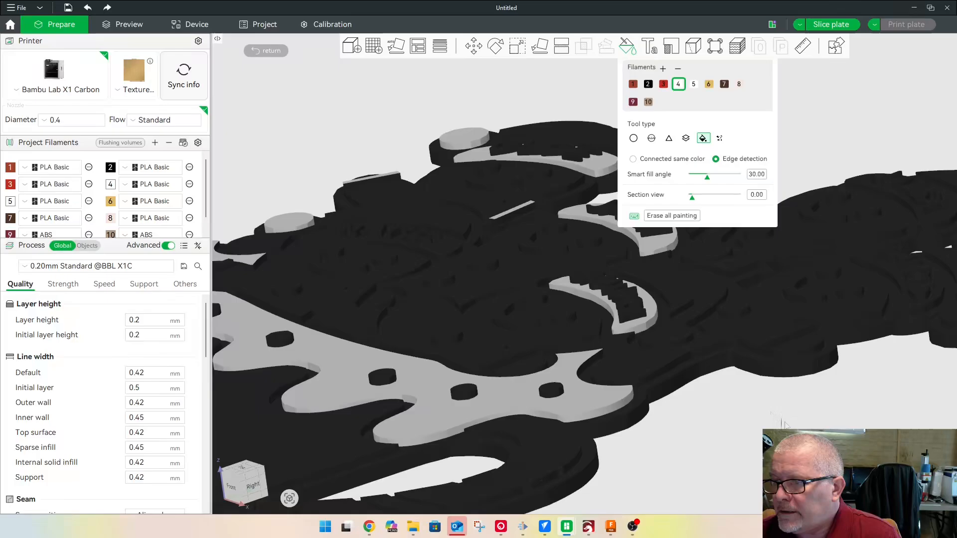
left_click_drag(747, 414, 714, 431)
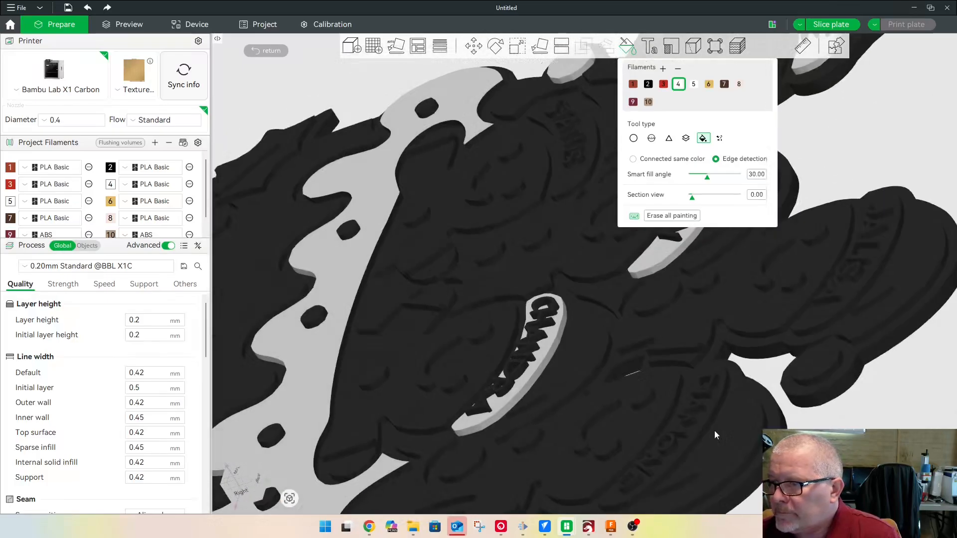
Fill the topmost figure's pom-pom and hat band and the far right figure's hat band with filament 4
left_click(812, 382)
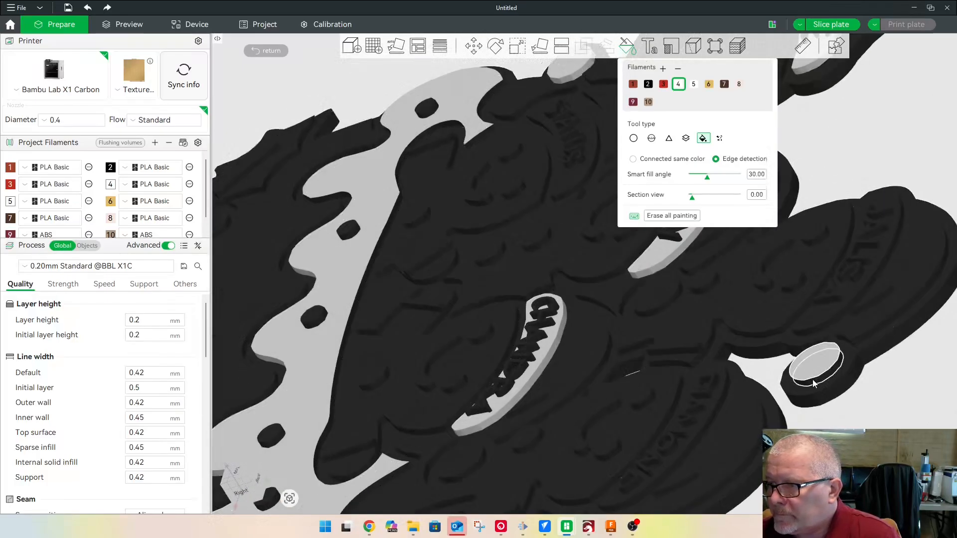
left_click(879, 301)
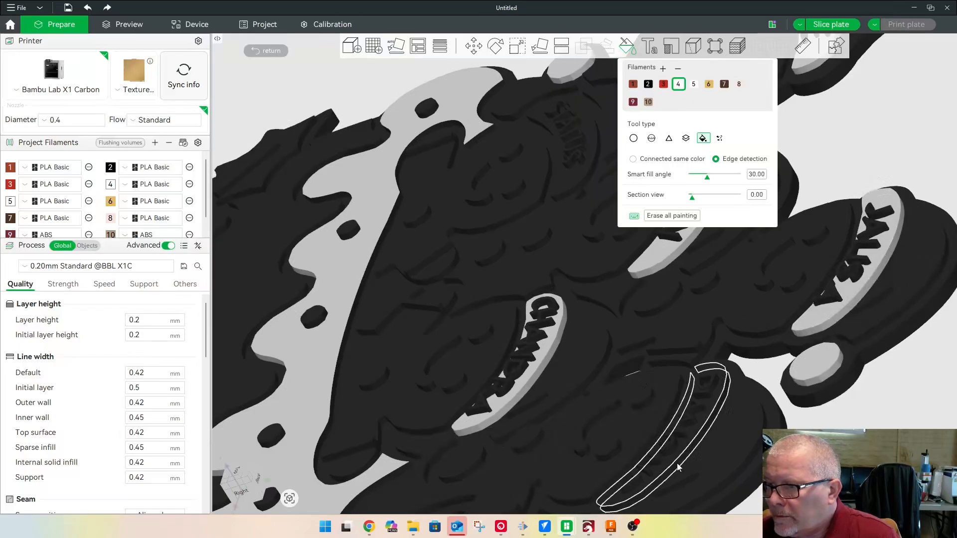
left_click(692, 448)
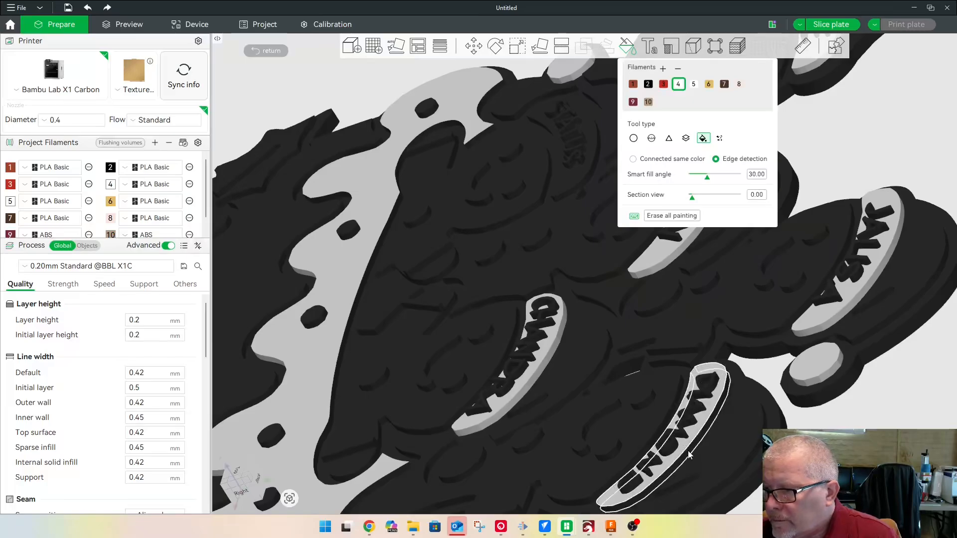
Fill the pom-poms of the front right and far right figures with filament 4, including their side walls
left_click_drag(805, 456, 859, 466)
scroll(620, 348, "down", 5)
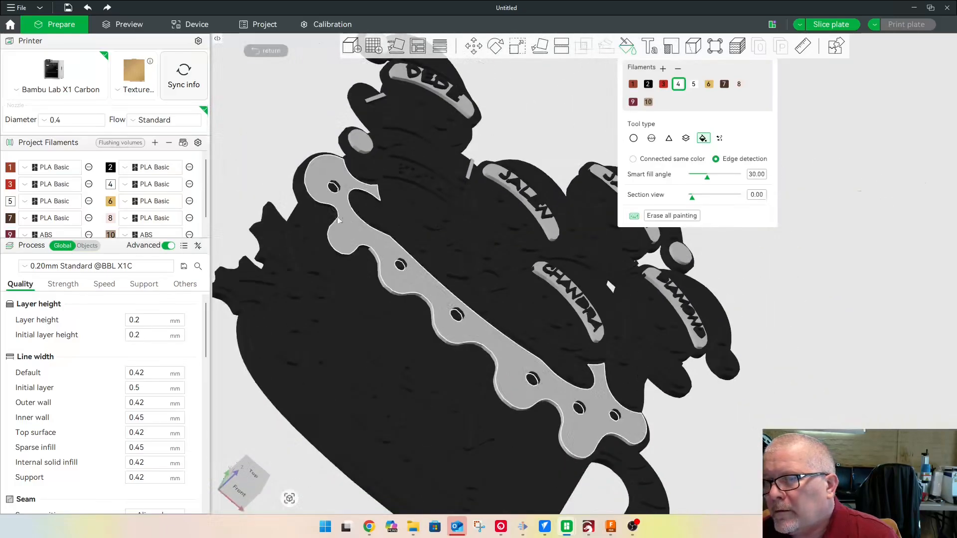
left_click(621, 356)
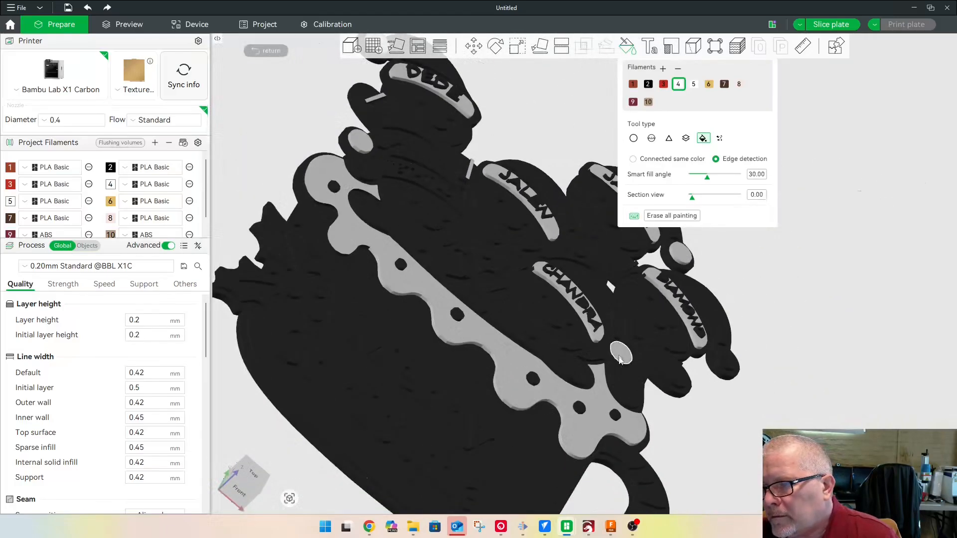
left_click(721, 360)
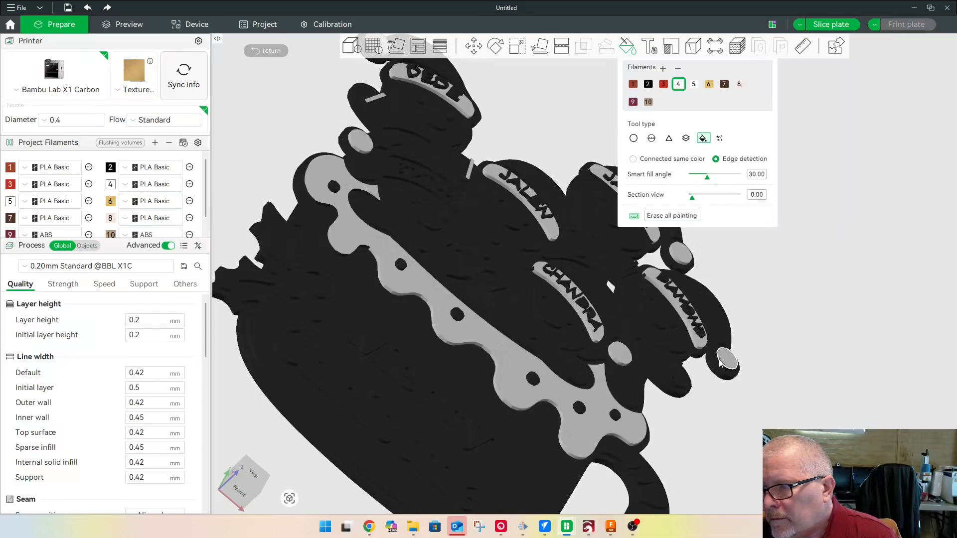
scroll(443, 330, "up", 3)
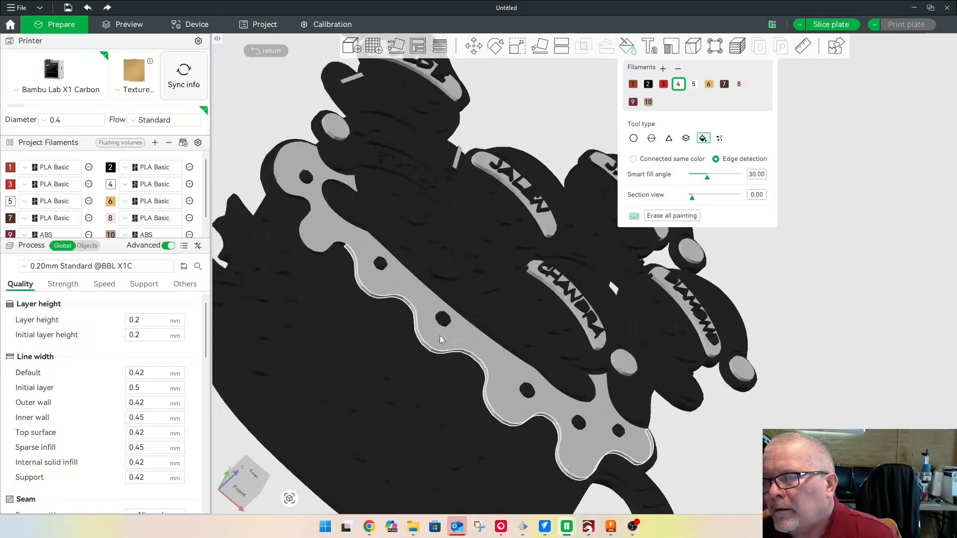
Fill the sleeve cuffs of the two front figures with filament 4, undoing the stray fill along the icing's inner wall
left_click(453, 318)
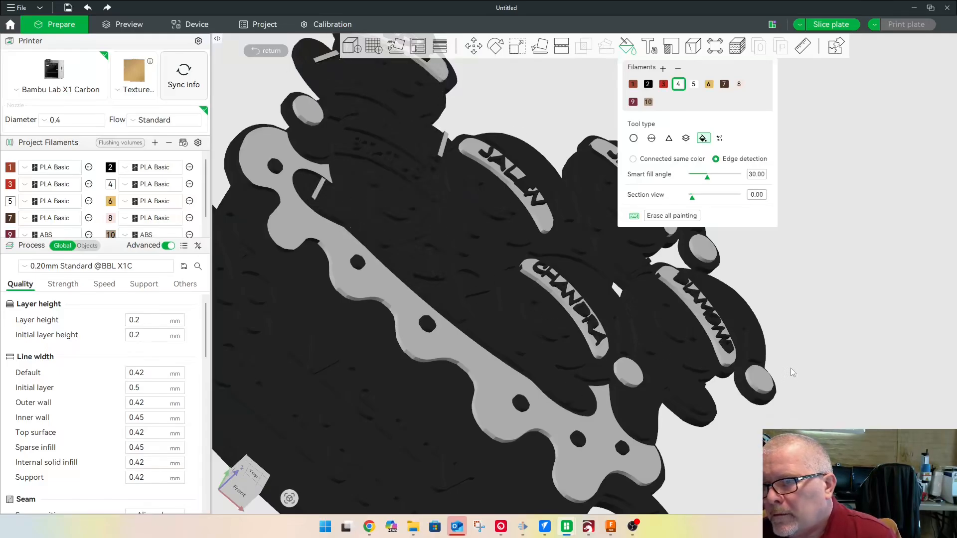
left_click_drag(790, 371, 768, 353)
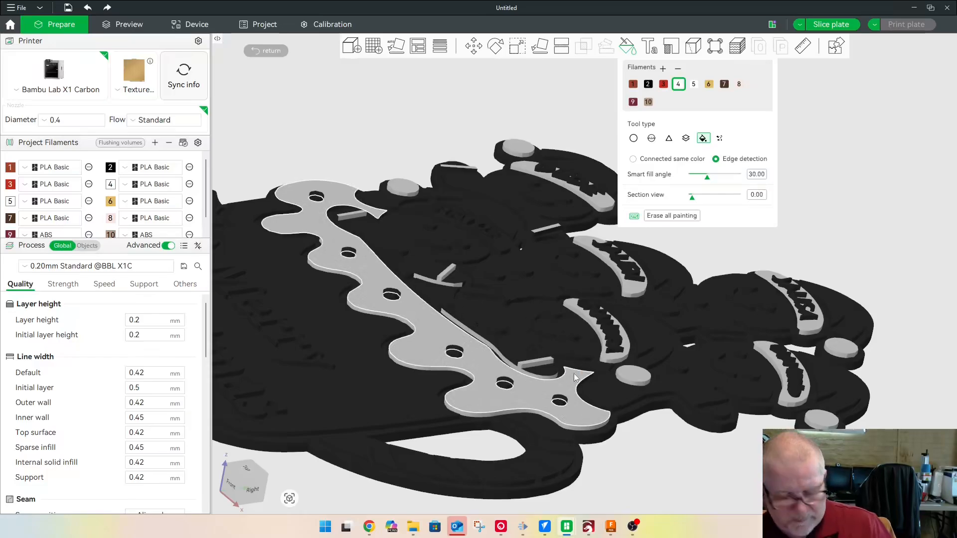
key("ctrl+z")
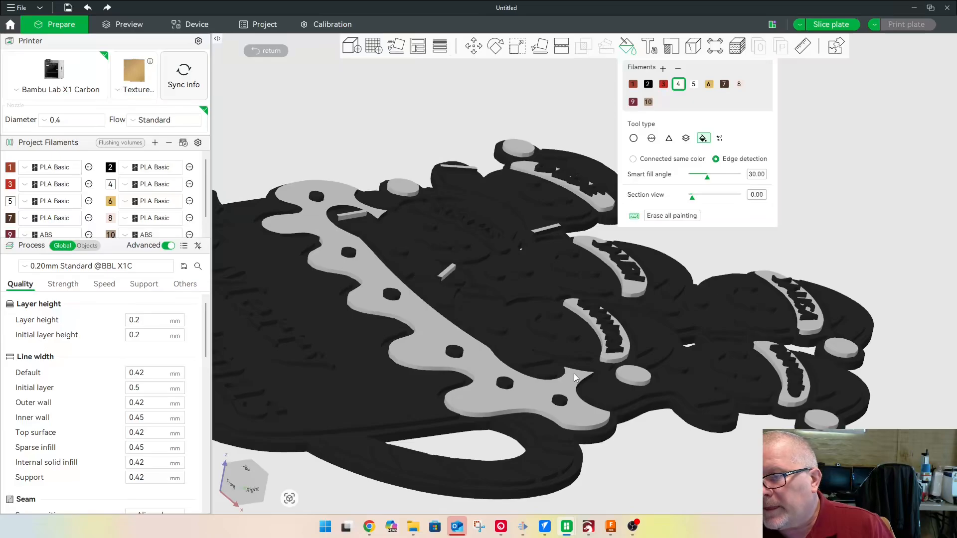
left_click(532, 368)
left_click(534, 369)
Paint the unfilled end facets of the front right figure's sleeve cuff with filament 4 using the triangle tool
mouse_move(675, 438)
left_mouse_down()
mouse_move(629, 469)
mouse_move(499, 449)
left_mouse_up()
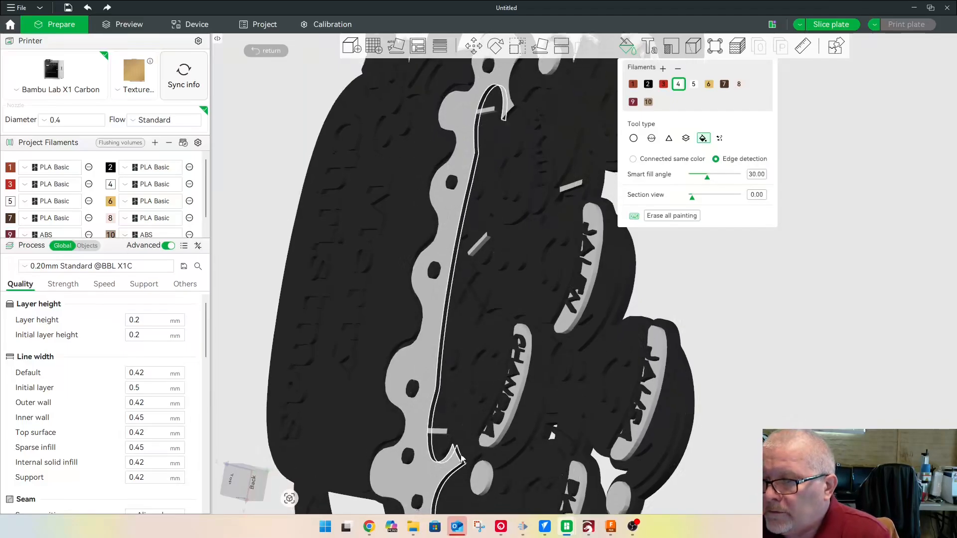
middle_click_drag(461, 460, 476, 334)
scroll(444, 374, "up", 4)
middle_click_drag(444, 374, 423, 458)
scroll(399, 449, "up", 5)
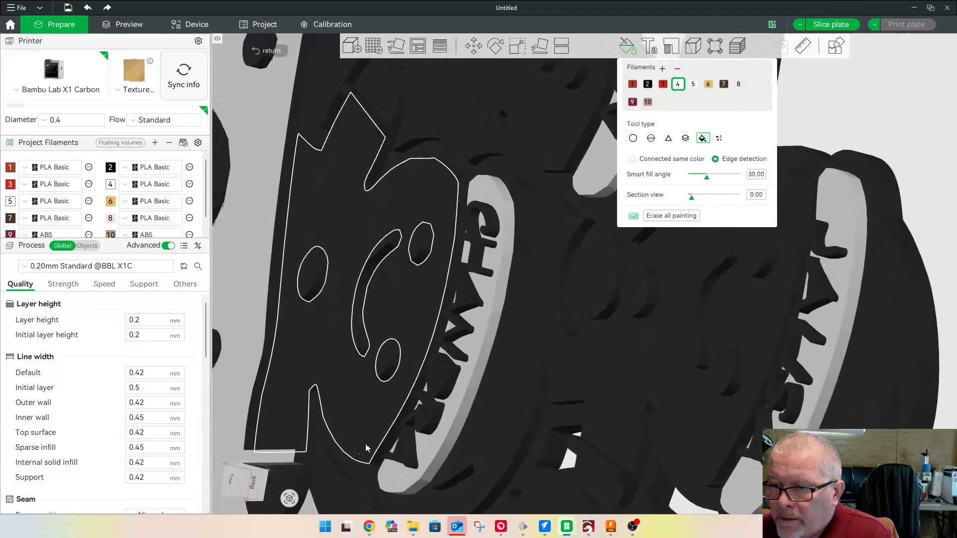
scroll(359, 453, "up", 8)
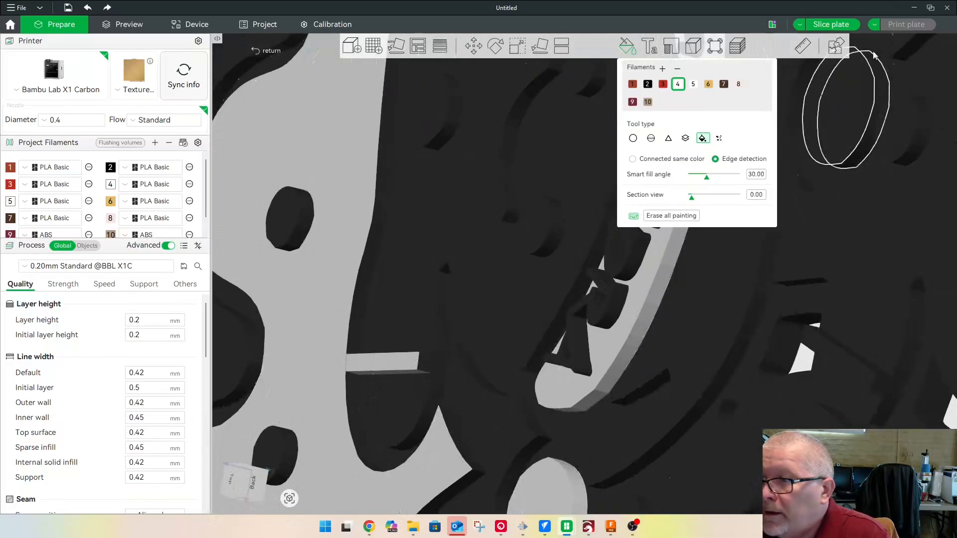
left_click(668, 138)
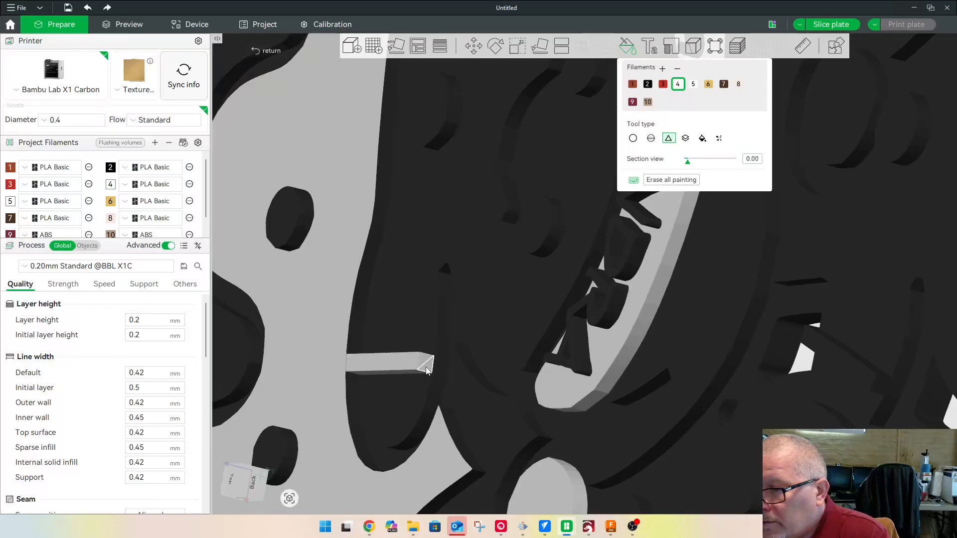
scroll(404, 369, "down", 3)
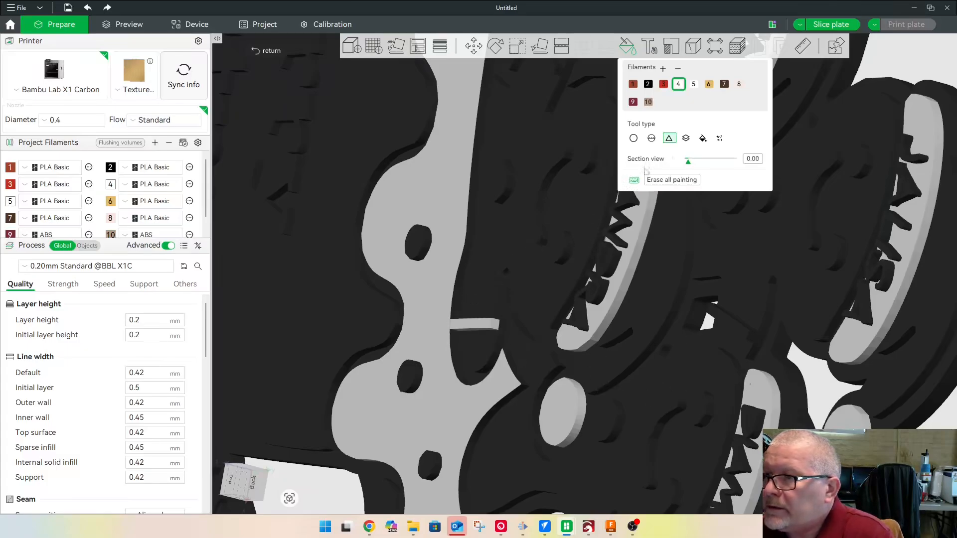
Return to the edge-detection fill and colour four alternate candy-cane stripes on the mug handle with filament 4
left_click(703, 138)
scroll(406, 335, "up", 7)
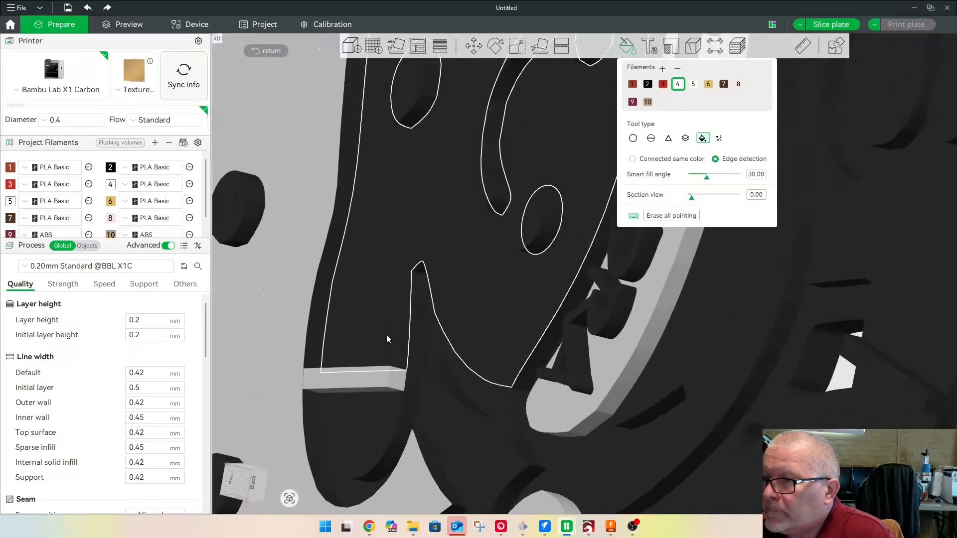
scroll(499, 256, "down", 12)
scroll(501, 255, "down", 5)
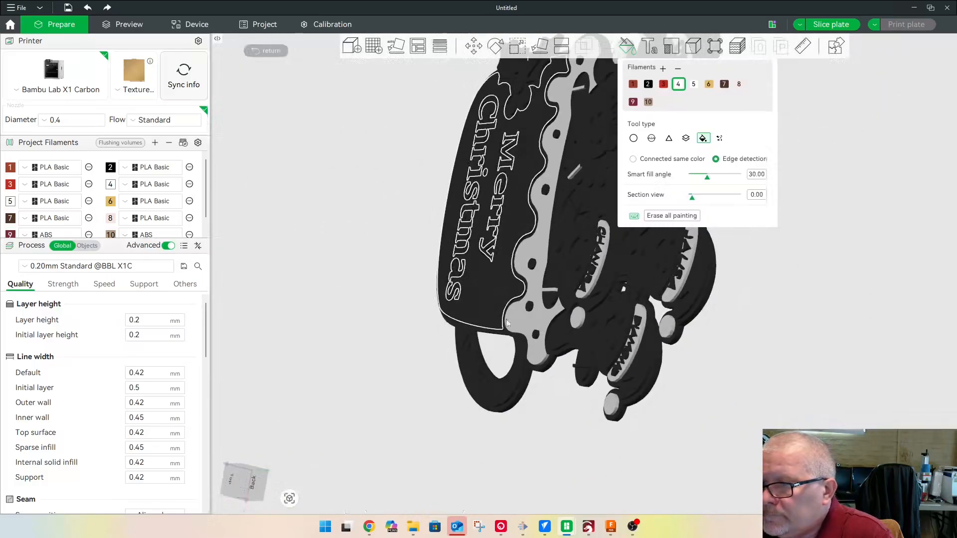
left_click_drag(548, 402, 590, 403)
left_click(521, 347)
left_click(481, 388)
left_click(436, 379)
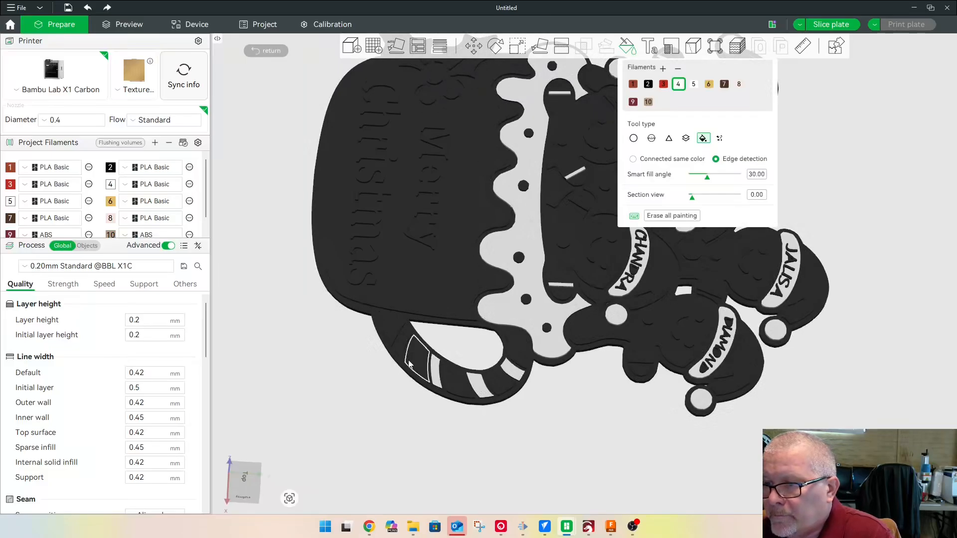
left_click(403, 343)
Fill the raised side walls of the candy-cane stripes on the mug handle with filament 4
left_click_drag(414, 449, 449, 434)
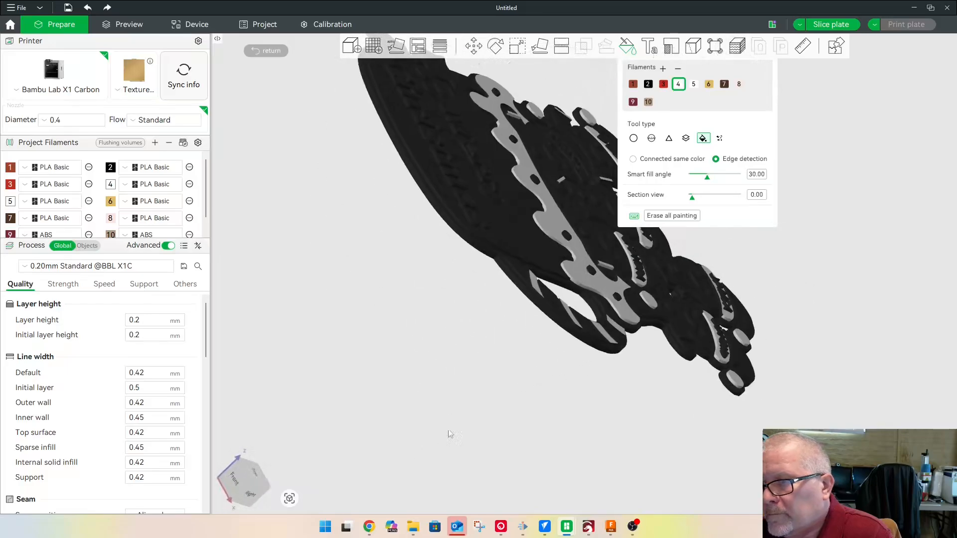
scroll(543, 289, "down", 6)
right_click_drag(596, 298, 427, 287)
scroll(450, 297, "up", 6)
scroll(307, 396, "up", 1)
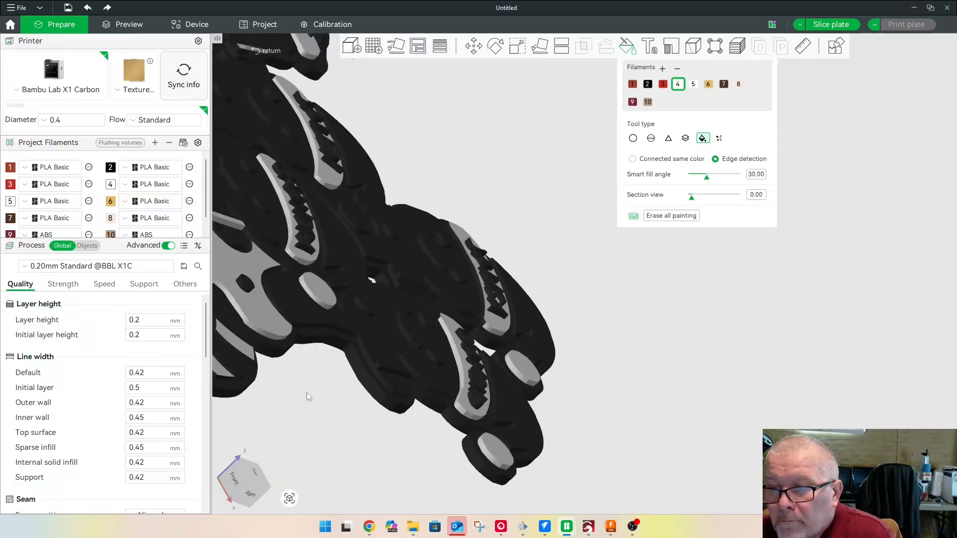
right_click_drag(308, 396, 487, 397)
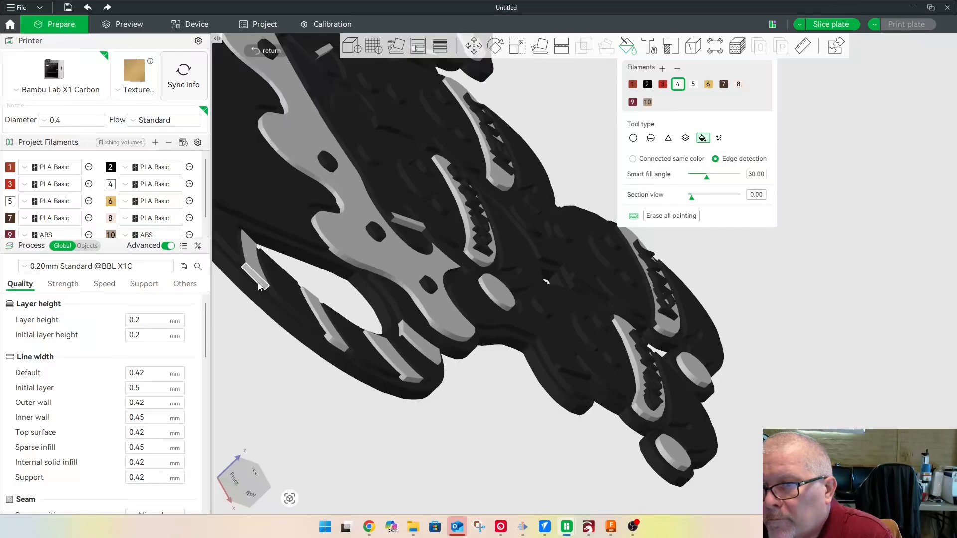
mouse_move(418, 411)
left_mouse_down()
mouse_move(420, 426)
mouse_move(437, 434)
mouse_move(386, 454)
mouse_move(389, 474)
mouse_move(374, 350)
mouse_move(342, 358)
left_mouse_up()
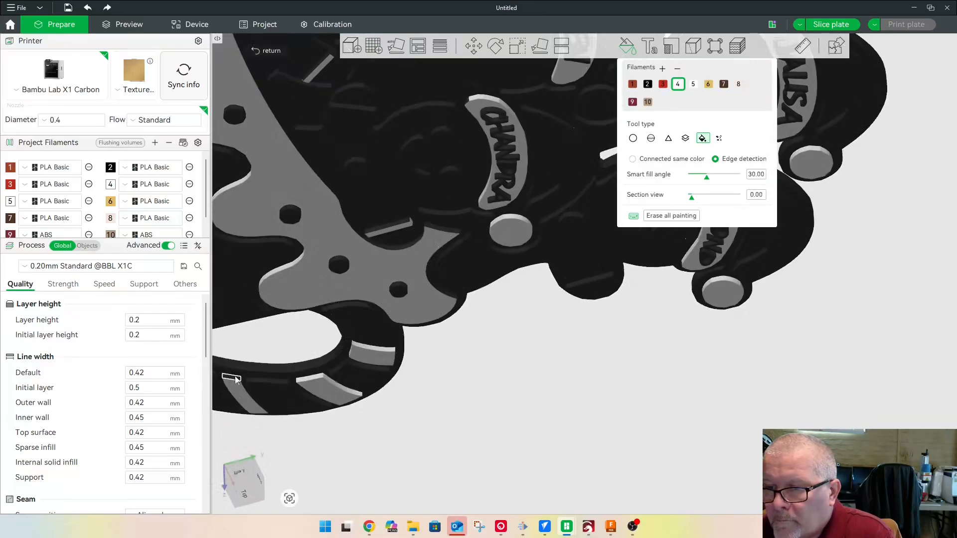
right_click_drag(334, 420, 597, 437)
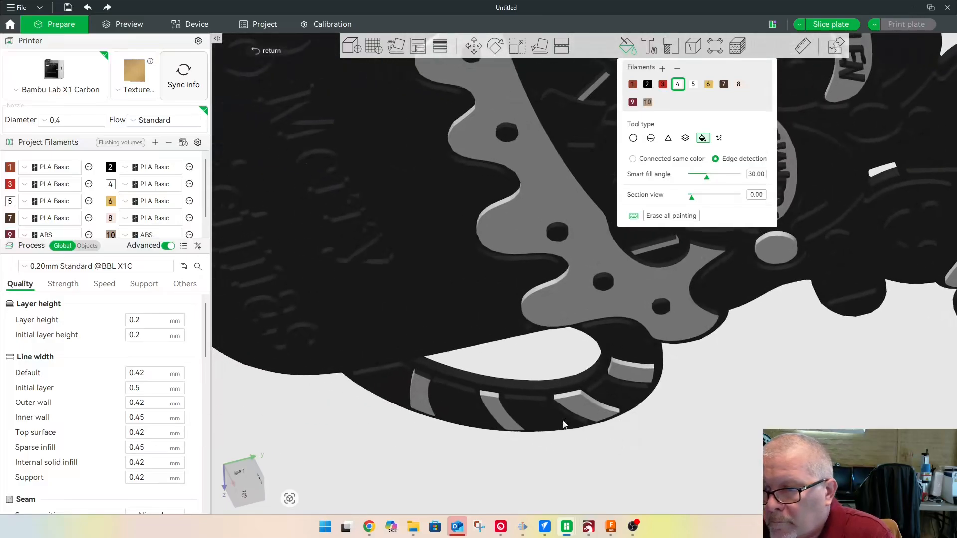
left_click(421, 375)
mouse_move(389, 435)
left_mouse_down()
mouse_move(401, 450)
mouse_move(421, 423)
mouse_move(405, 410)
mouse_move(434, 413)
left_mouse_up()
Paint the unfilled end facets of the sleeve cuff beside the icing's lower end with filament 4 using the triangle tool
mouse_move(512, 424)
left_mouse_down()
mouse_move(393, 421)
mouse_move(337, 363)
left_mouse_up()
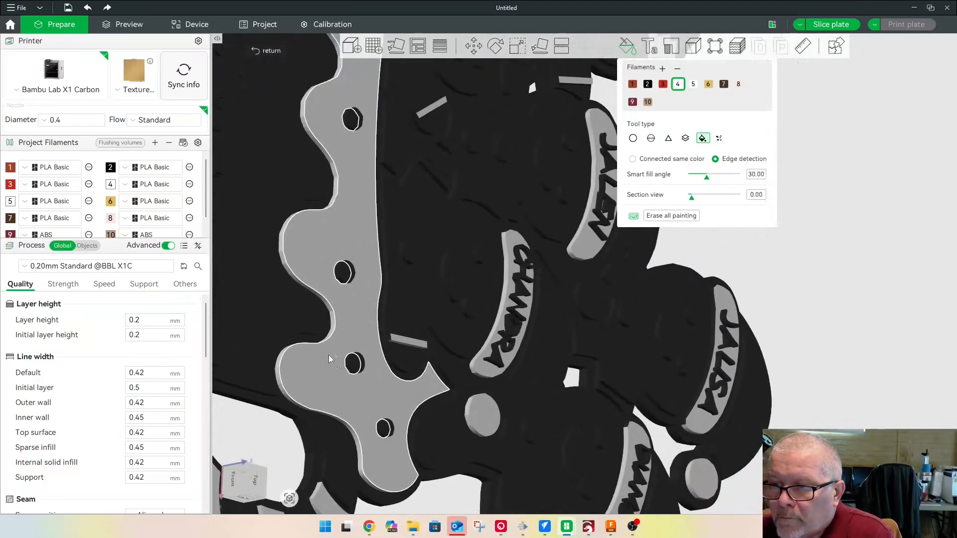
scroll(328, 357, "up", 6)
mouse_move(322, 350)
right_mouse_down()
mouse_move(524, 361)
mouse_move(564, 328)
right_mouse_up()
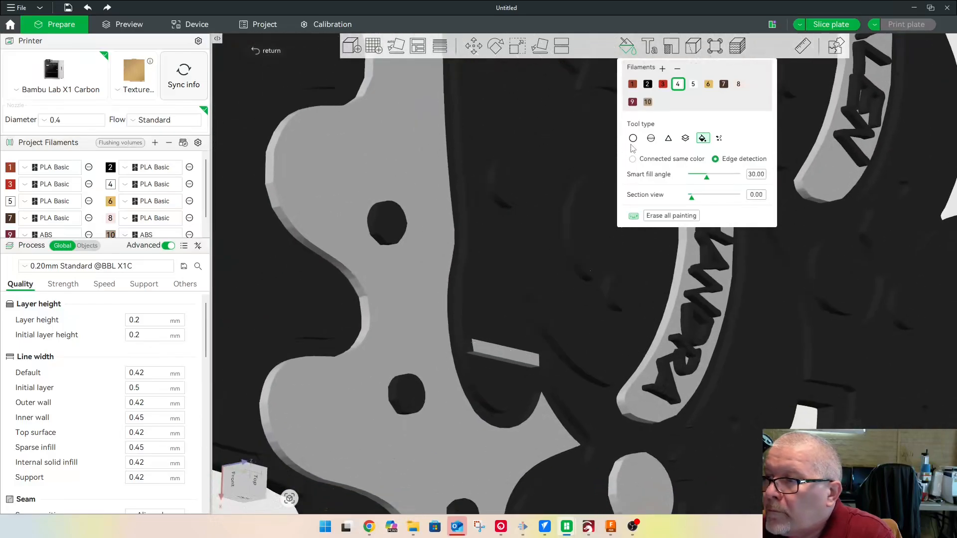
left_click(669, 138)
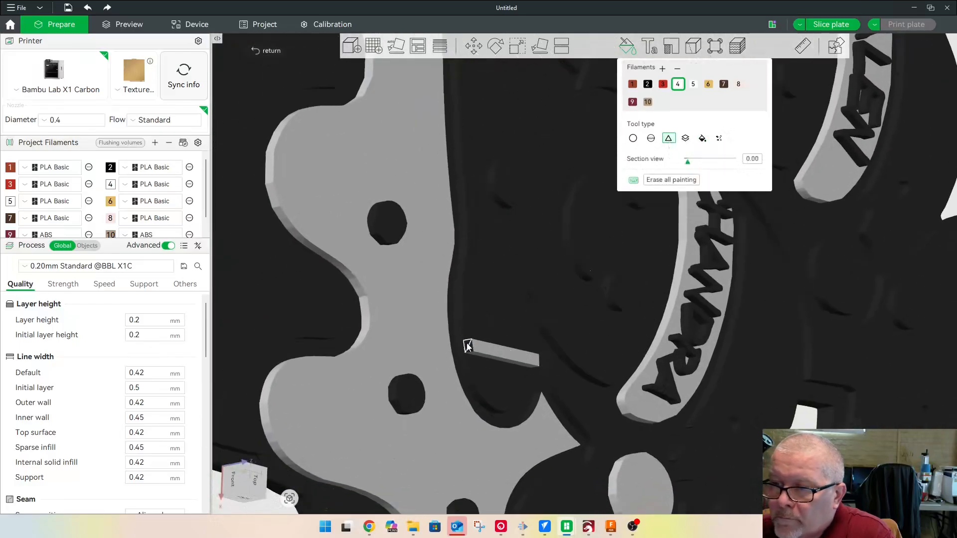
scroll(463, 369, "down", 4)
mouse_move(457, 360)
right_mouse_down()
mouse_move(400, 350)
mouse_move(352, 292)
right_mouse_up()
Colour the top and long side walls of the handle-side outer figure's sleeve cuff with filament 4, combining triangle and edge-detection fill tools
mouse_move(463, 444)
left_mouse_down()
mouse_move(463, 466)
mouse_move(454, 456)
left_mouse_up()
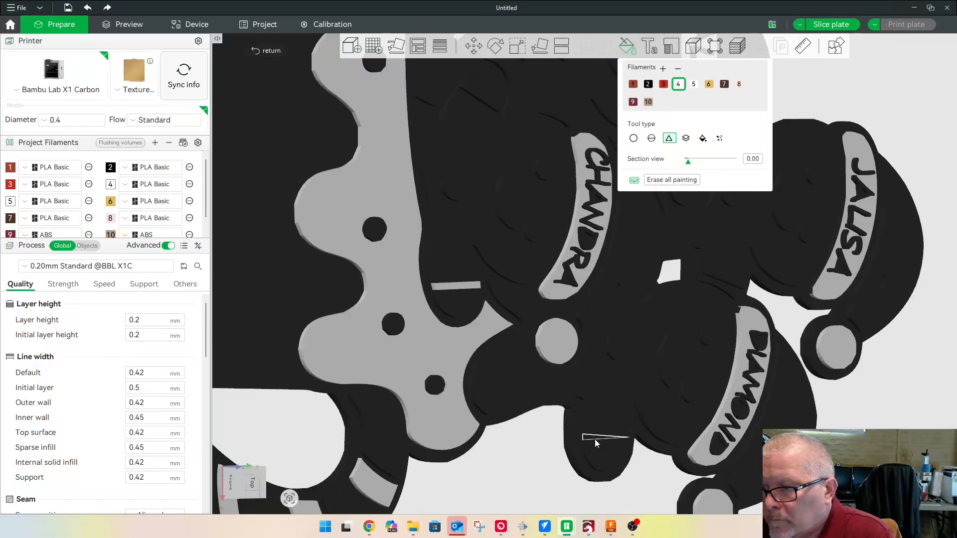
right_click_drag(626, 450, 560, 375)
scroll(543, 367, "up", 7)
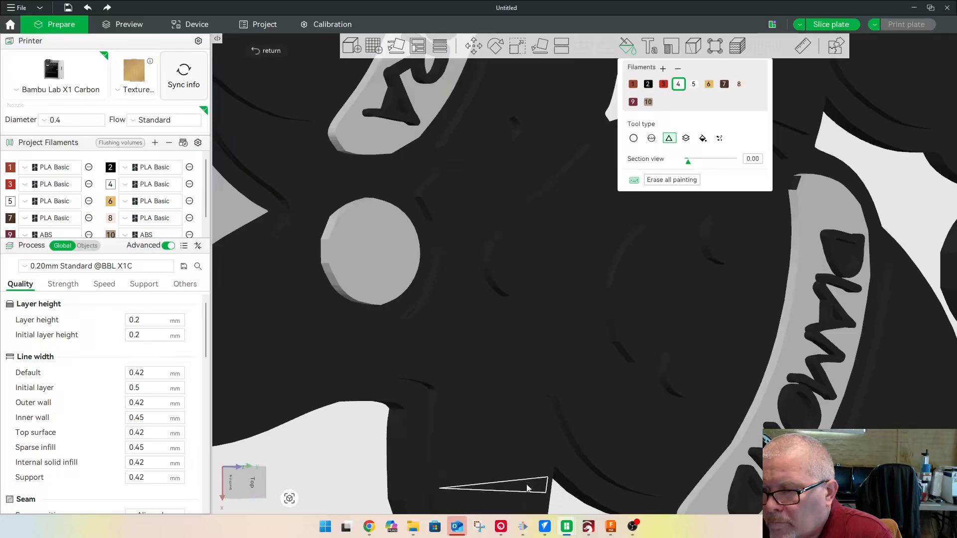
left_click_drag(575, 504, 555, 408)
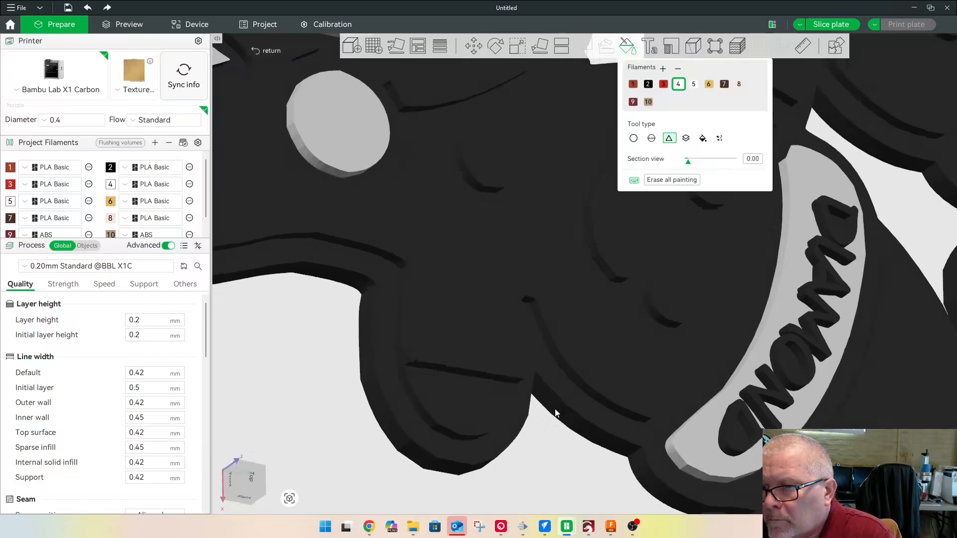
left_click(447, 360)
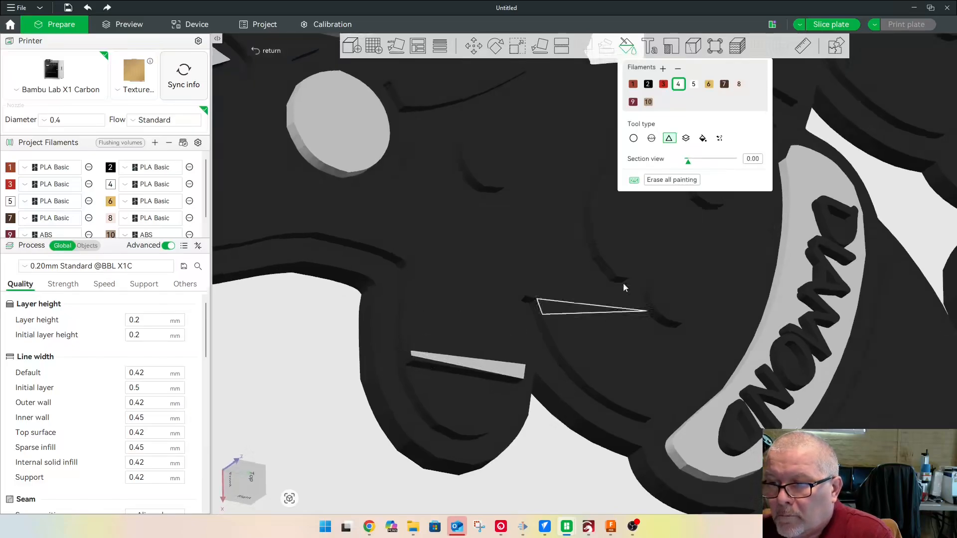
left_click(703, 138)
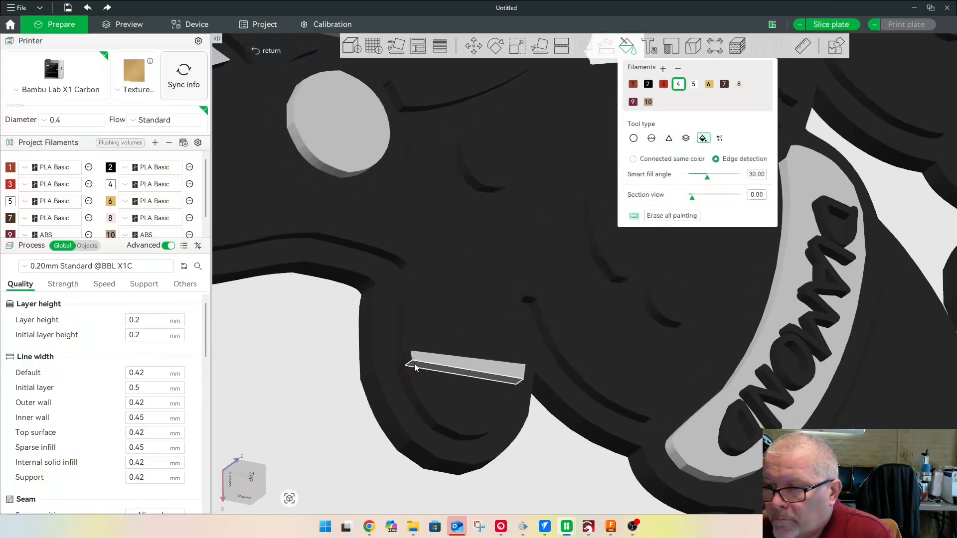
left_click_drag(550, 444, 551, 471)
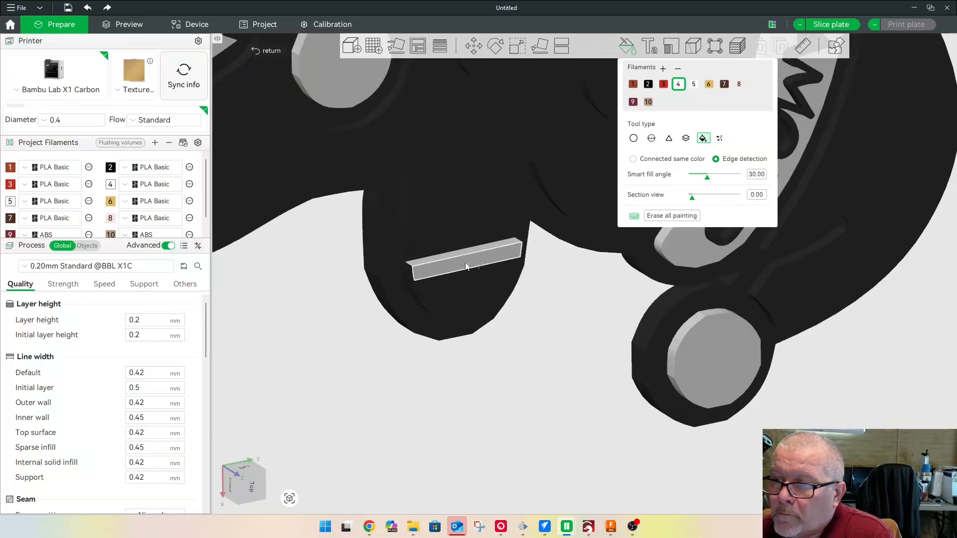
Paint the end facets of the handle-side outer figure's sleeve cuff with filament 4 using the triangle tool
left_click_drag(568, 297, 513, 287)
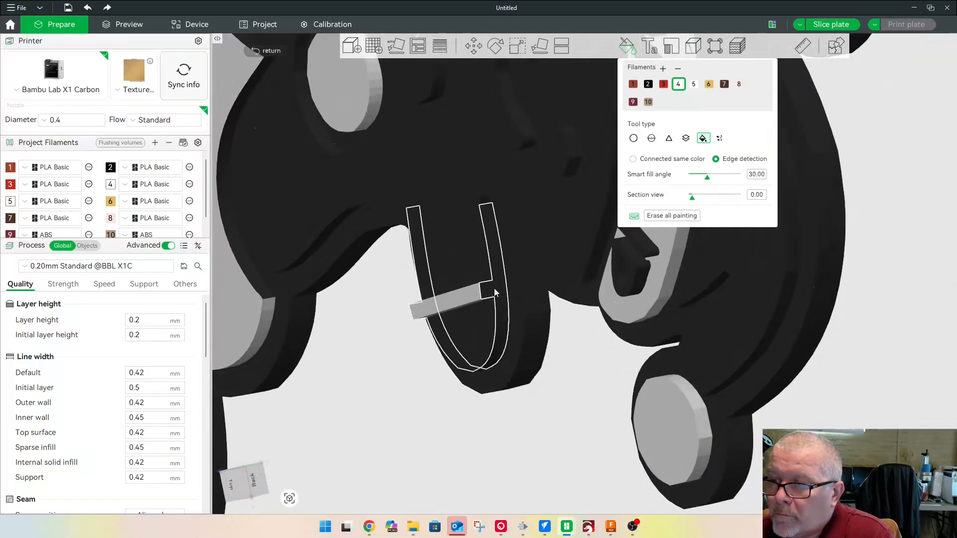
left_click(669, 139)
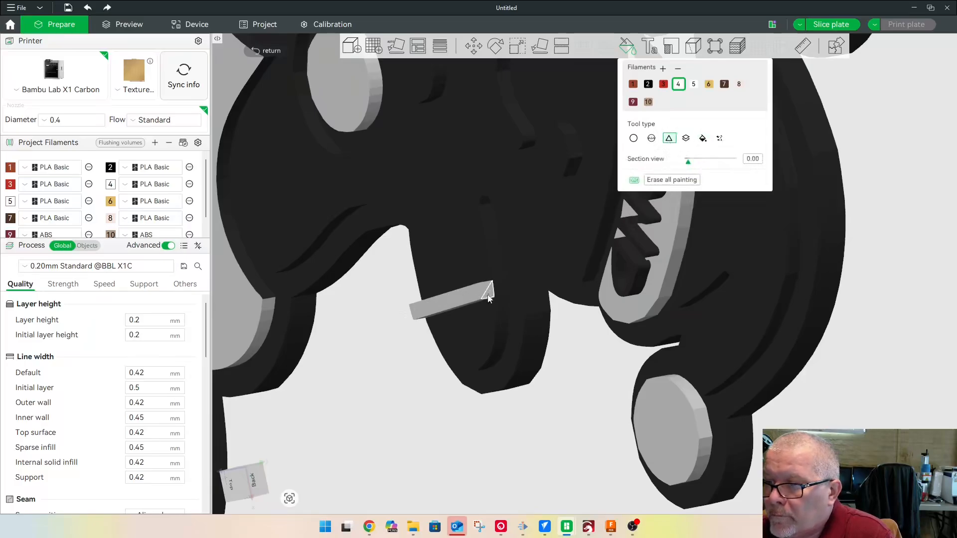
left_click_drag(380, 357, 448, 357)
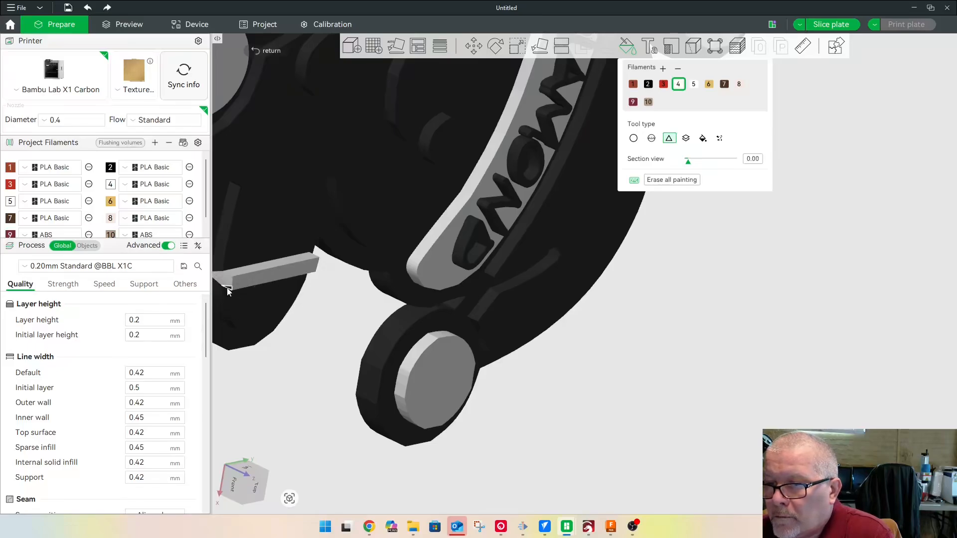
left_click_drag(303, 349, 306, 343)
scroll(303, 340, "down", 4)
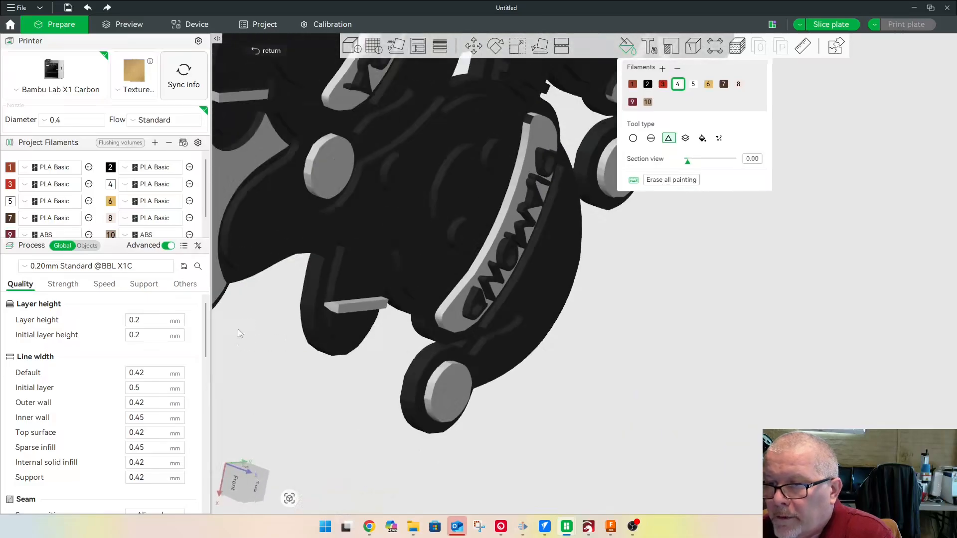
right_click_drag(246, 303, 347, 313)
scroll(403, 313, "up", 6)
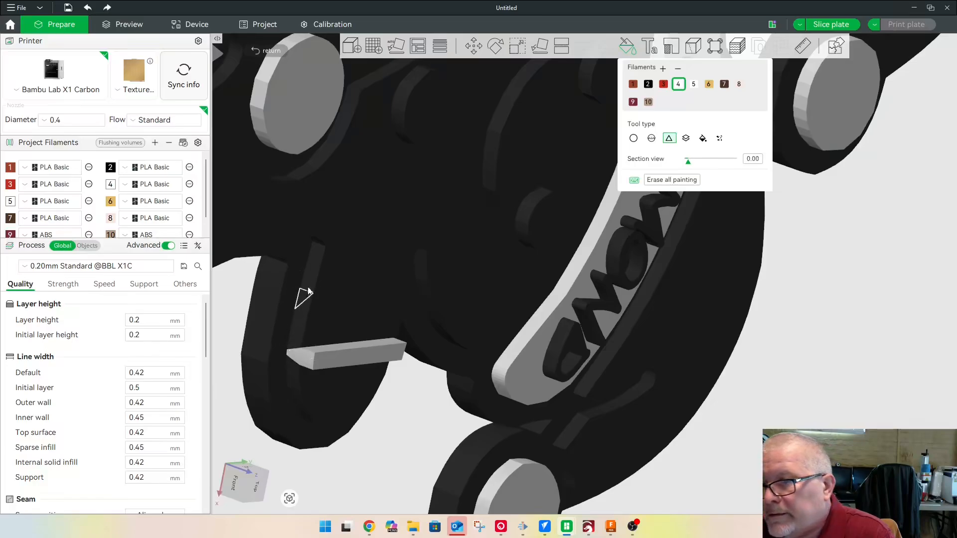
Fill the front face, inner arm wall and hand of the handle-side outer figure with filament 1 using edge-detection fill
left_click(633, 84)
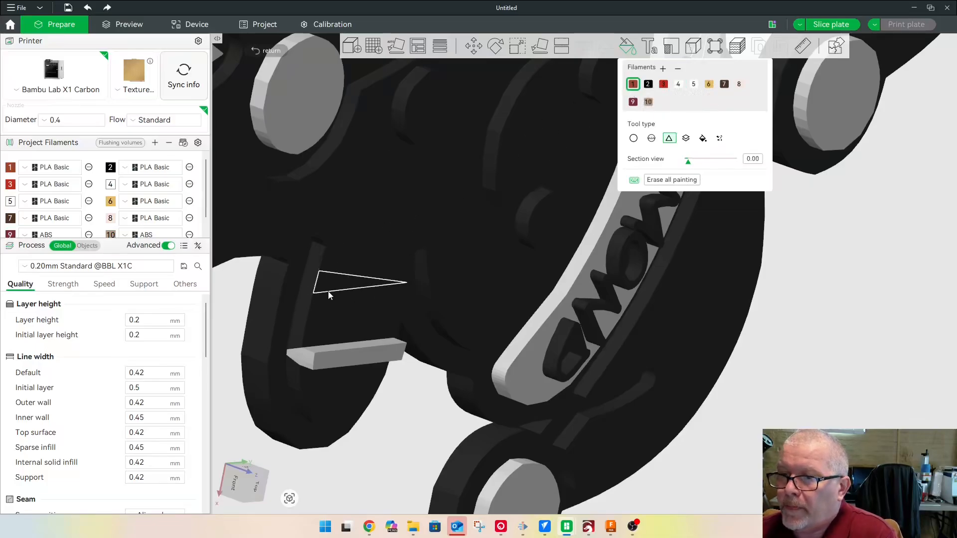
left_click(702, 139)
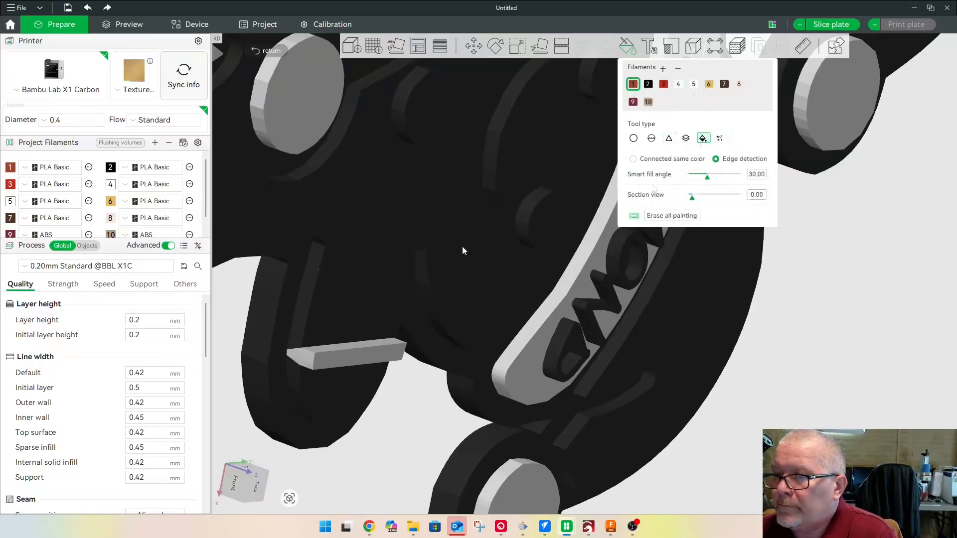
left_click(345, 297)
left_click(304, 290)
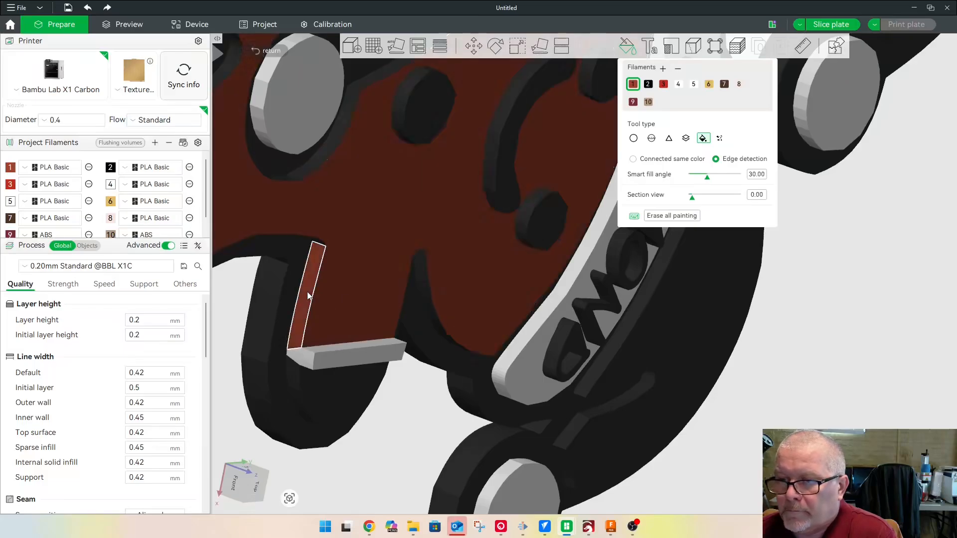
left_click(333, 391)
Fill the side walls along the handle-side outer figure's head, body and shoulder with filament 1
left_click_drag(431, 441, 424, 399)
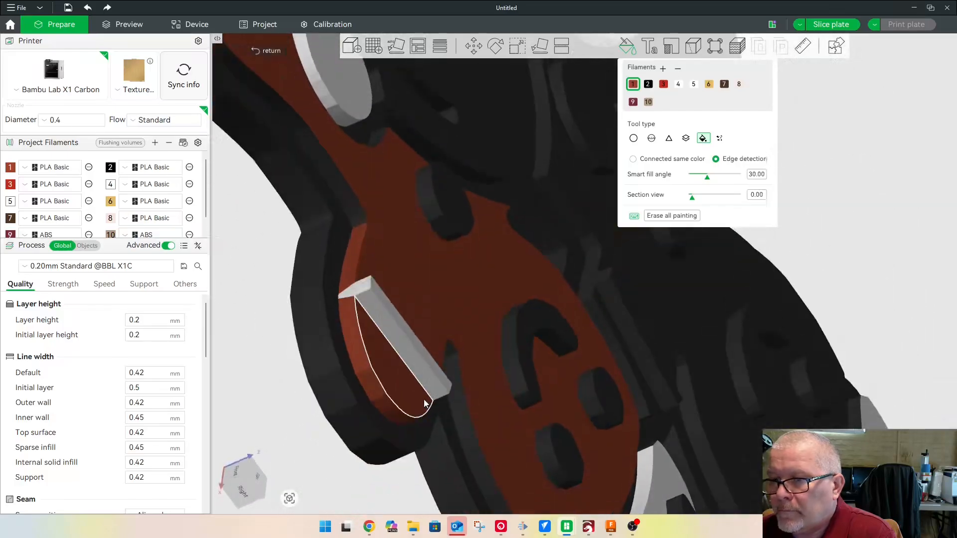
left_click(459, 394)
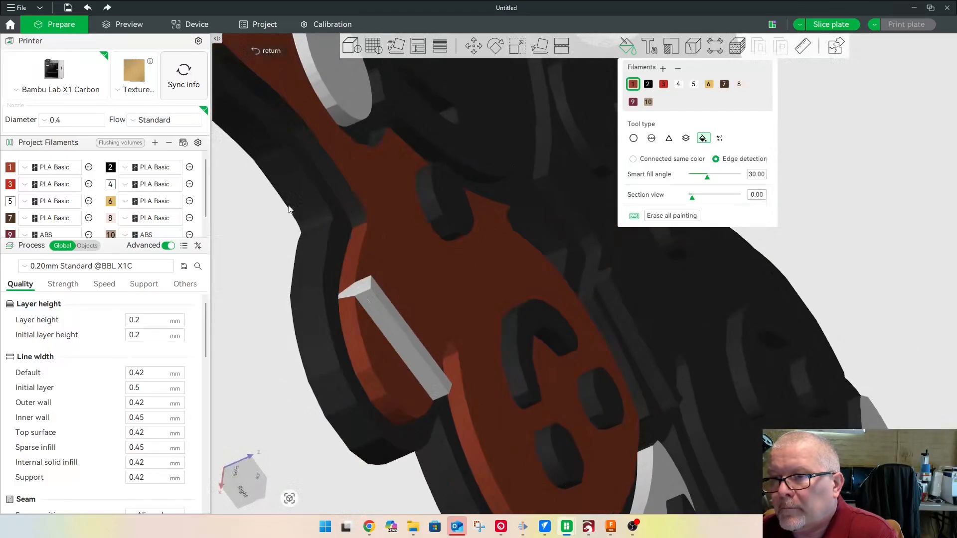
left_click(340, 190)
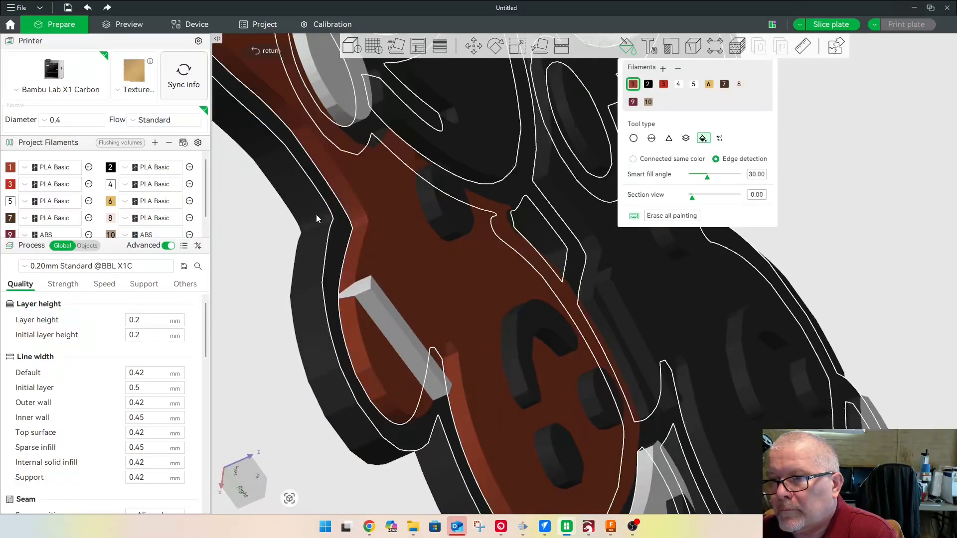
left_click(380, 140)
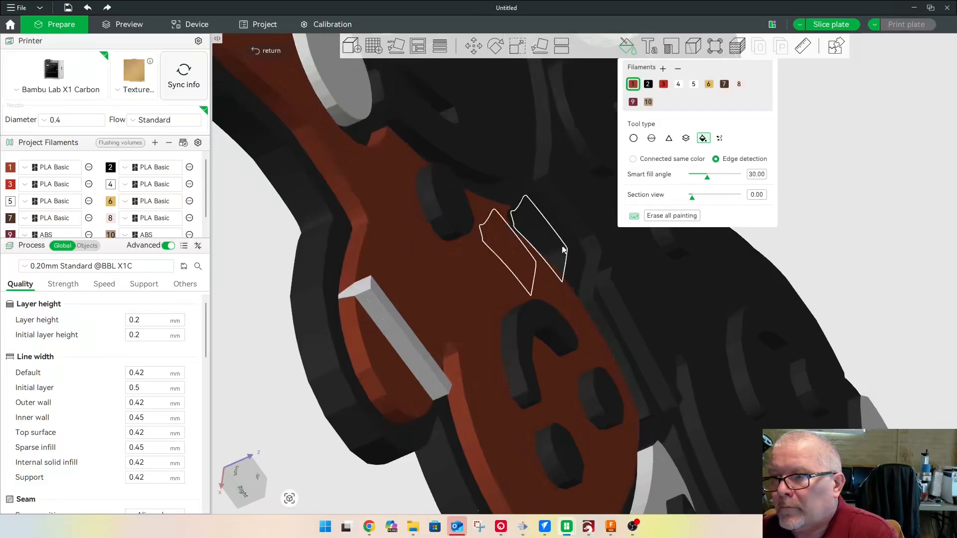
Fill the neighbouring outer figure's front face, hand and facing side walls with filament 1
left_click(665, 292)
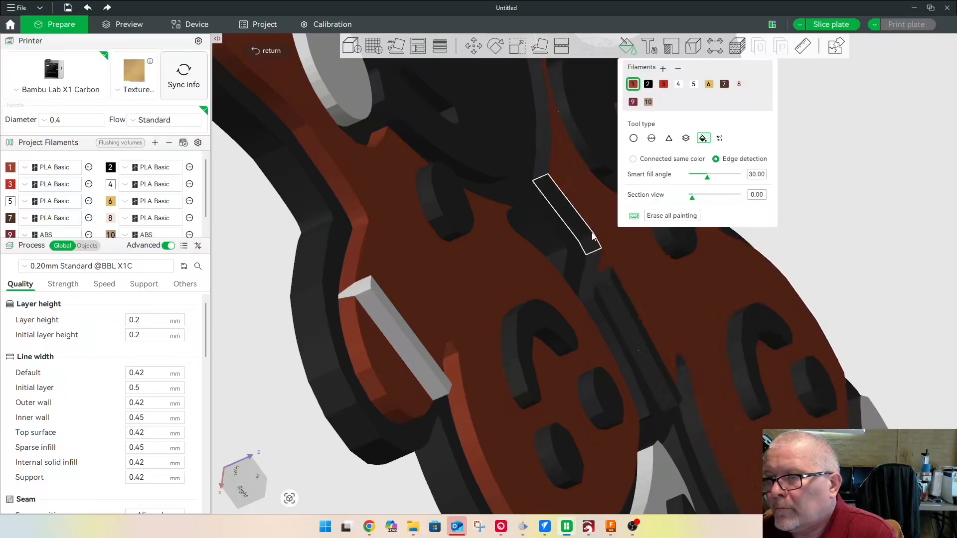
left_click(585, 231)
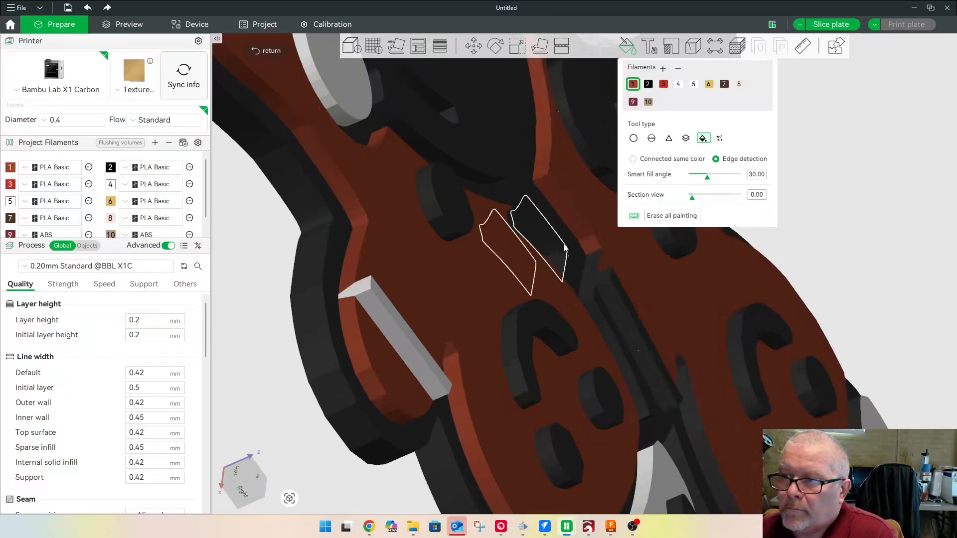
left_click(596, 315)
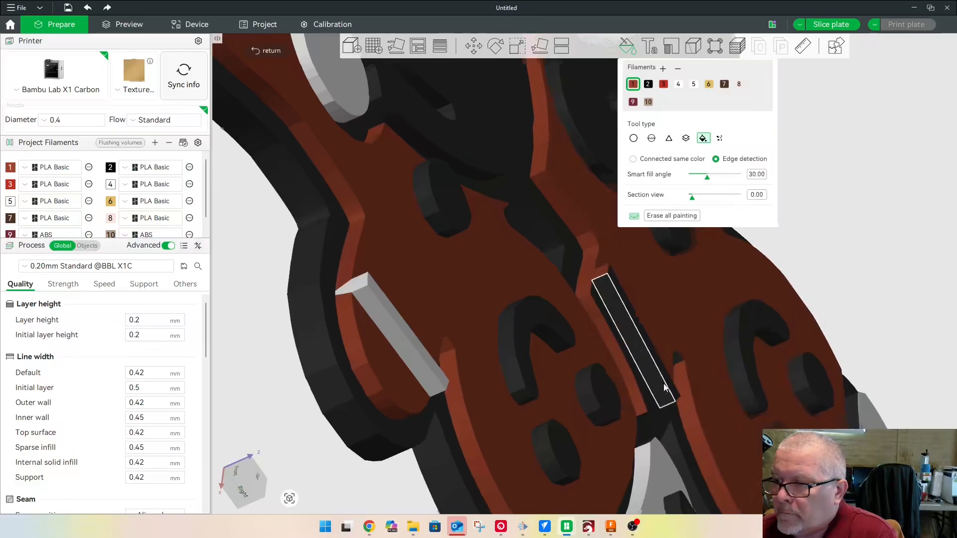
middle_click_drag(640, 372, 524, 282)
left_click(562, 276)
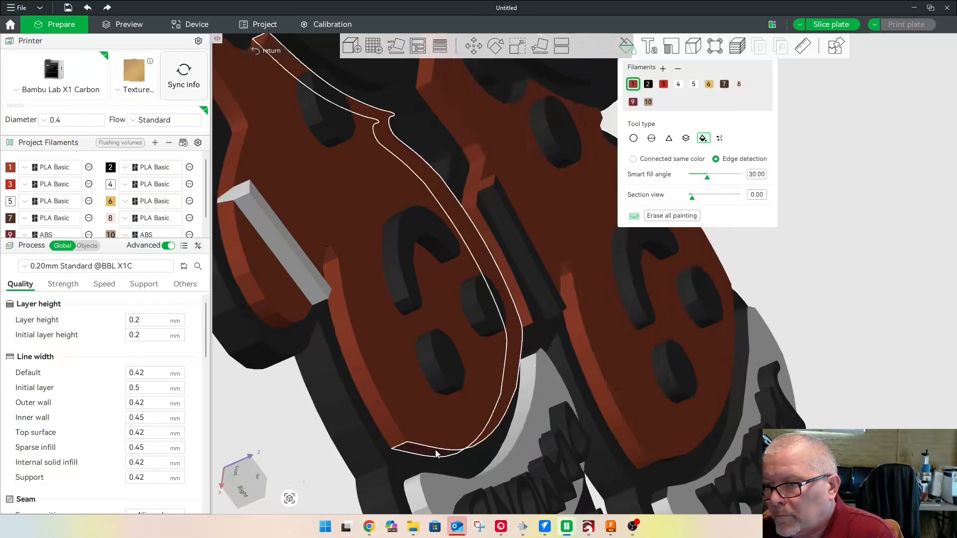
Fill the front faces of the remaining gingerbread figures above the two outer ones with filament 1
left_click_drag(844, 307, 811, 311)
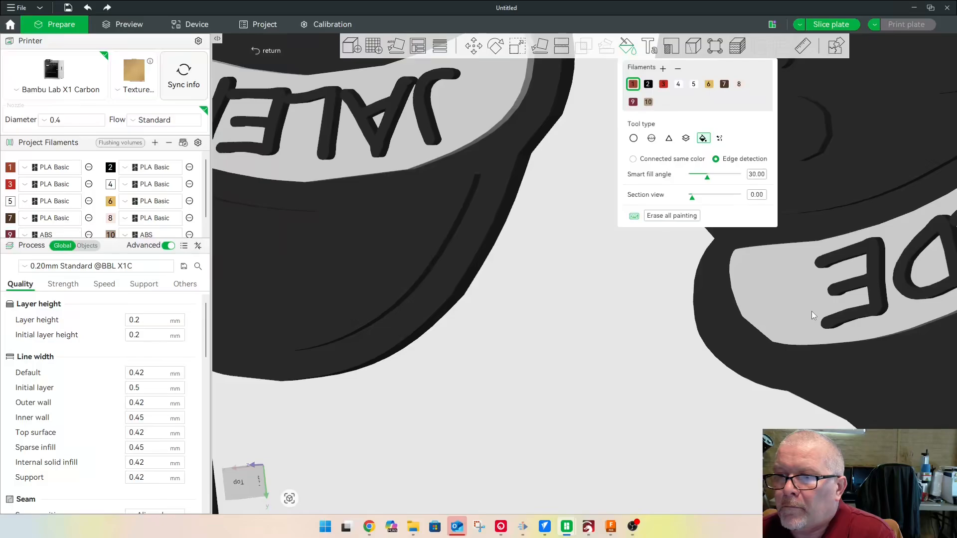
scroll(812, 311, "down", 5)
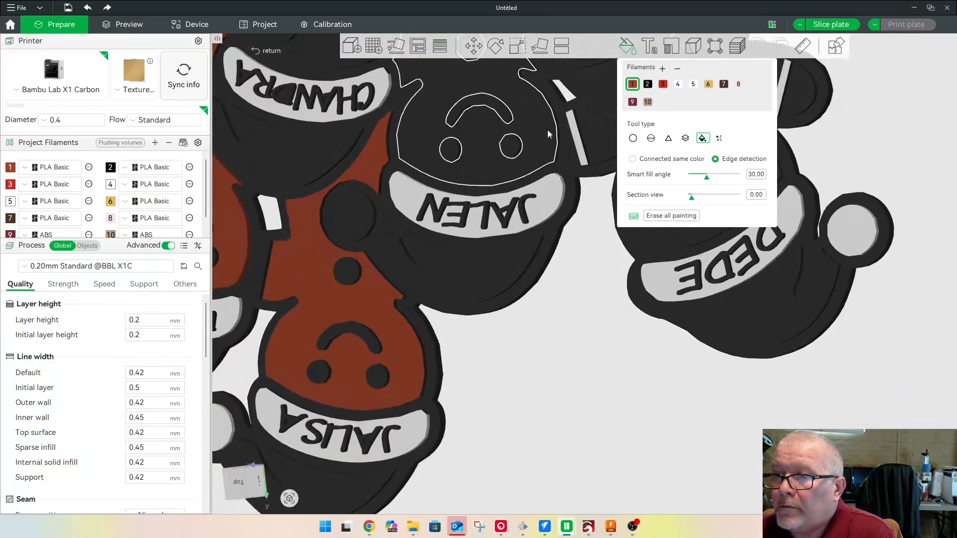
left_click(536, 129)
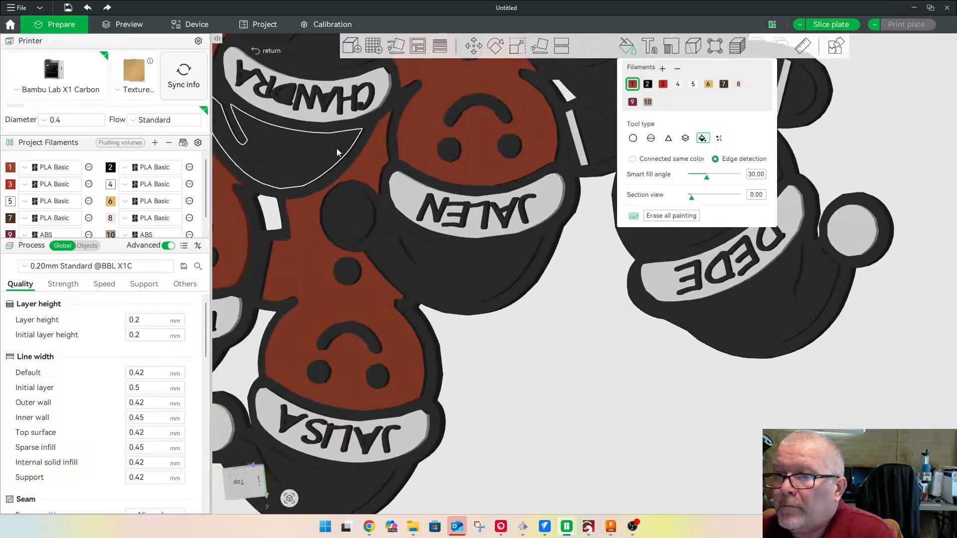
left_click(315, 57)
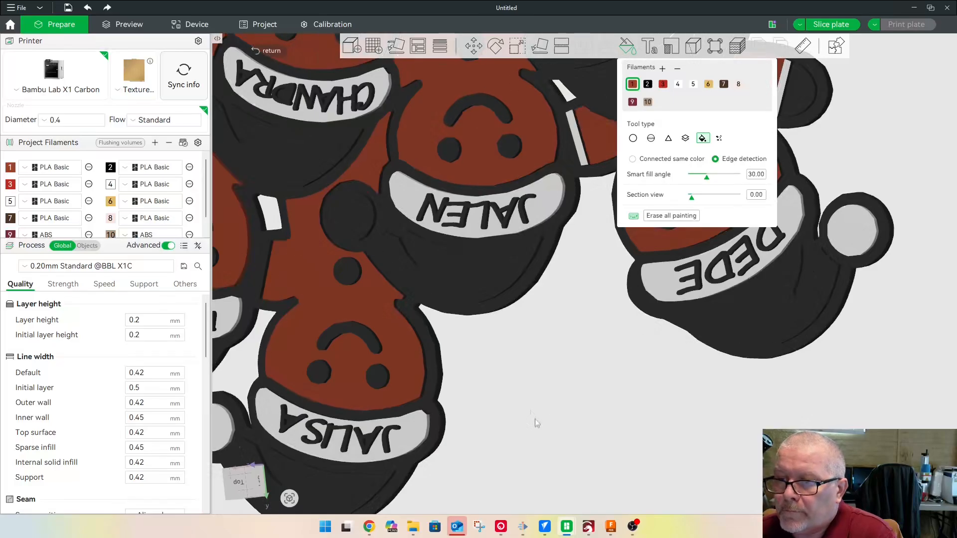
left_click_drag(602, 381, 351, 326)
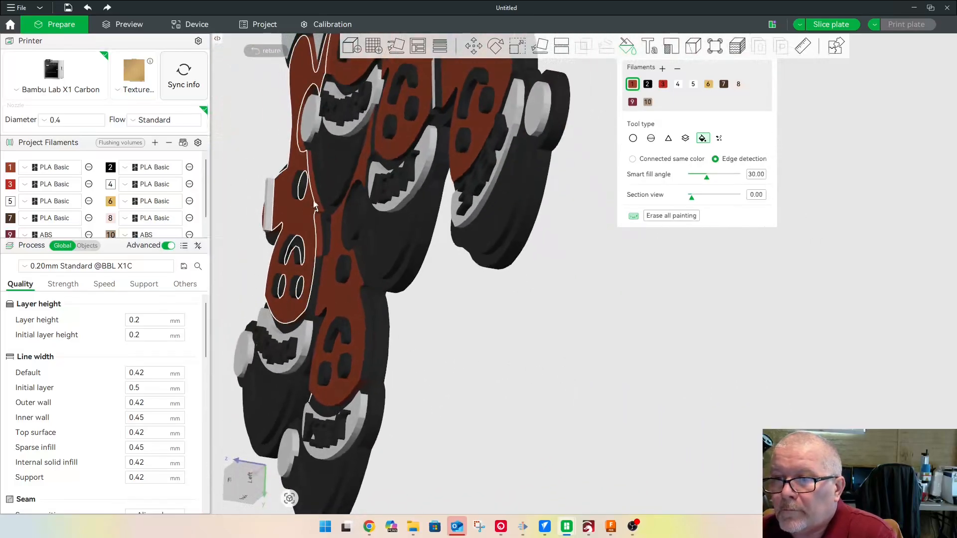
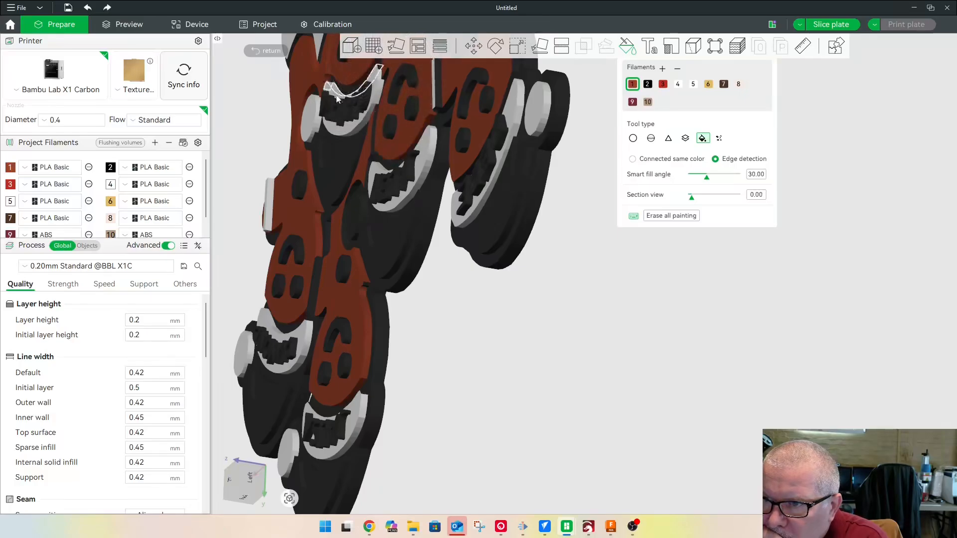
Fill the raised hand of the far outer figure and the holly-side figure's hand over the frosting with filament 1
left_click_drag(580, 171, 574, 191)
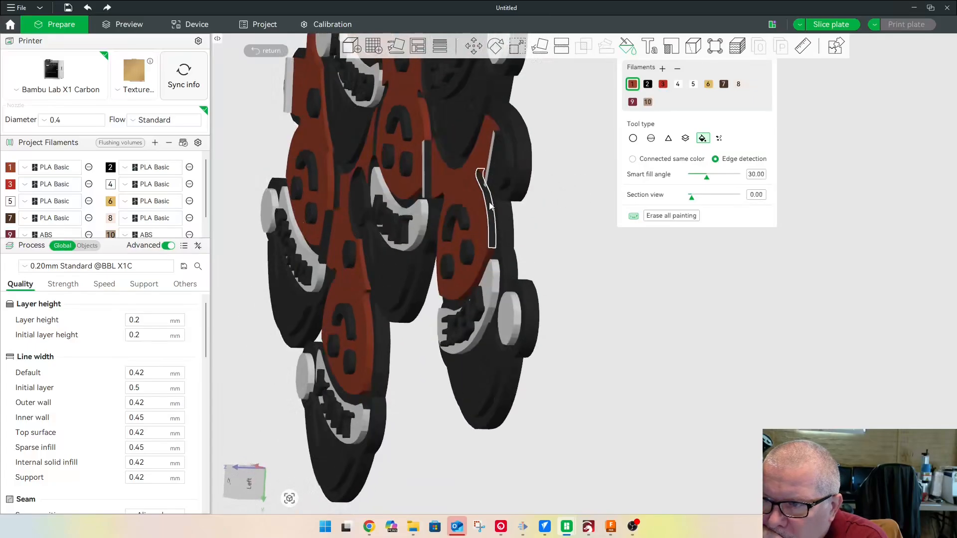
left_click_drag(557, 148, 563, 128)
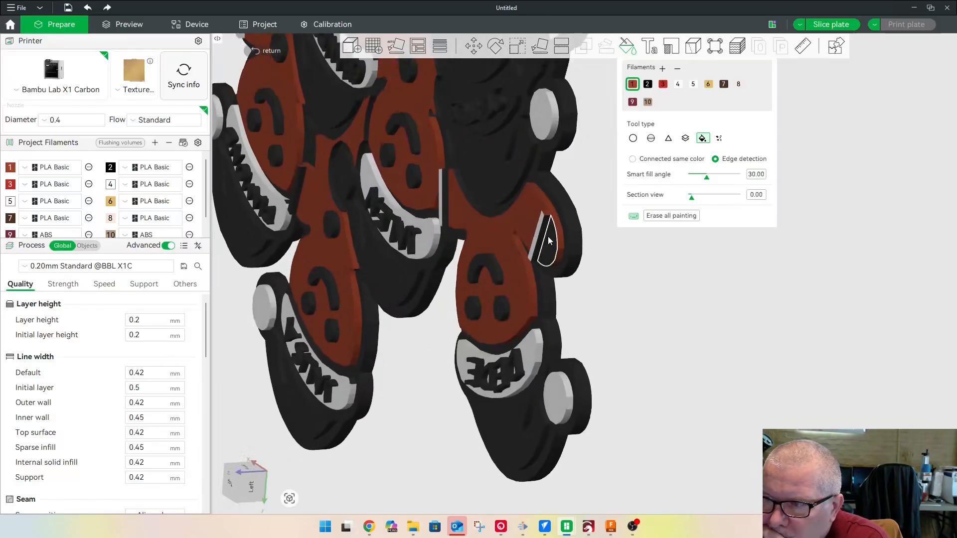
left_click_drag(586, 239, 621, 242)
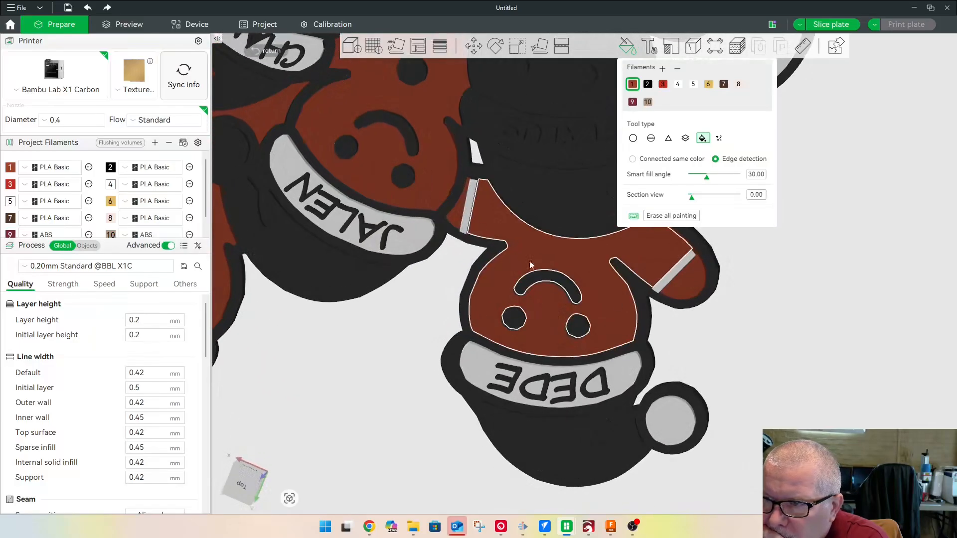
mouse_move(741, 326)
left_mouse_down()
mouse_move(723, 333)
mouse_move(762, 315)
mouse_move(737, 290)
mouse_move(705, 294)
mouse_move(715, 337)
left_mouse_up()
left_click(415, 181)
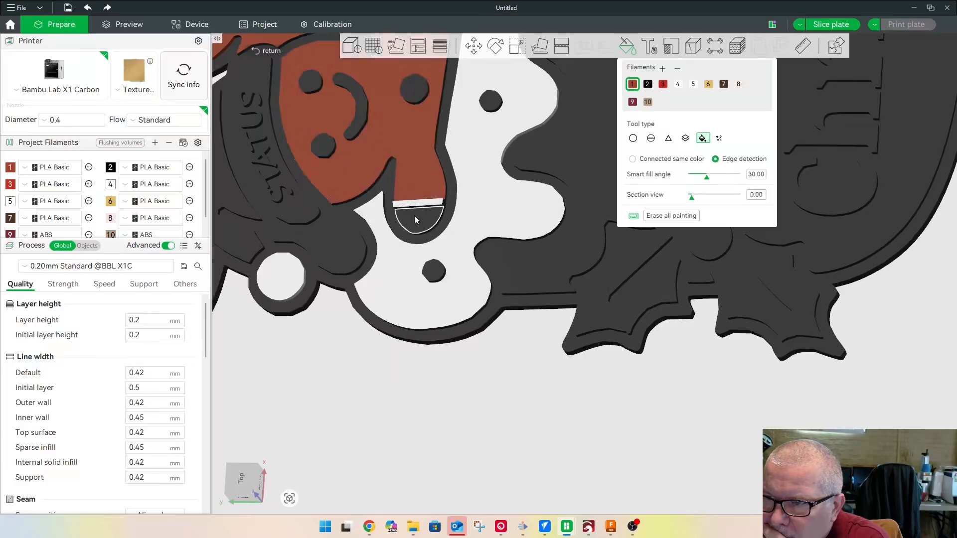
left_click_drag(499, 327, 518, 299)
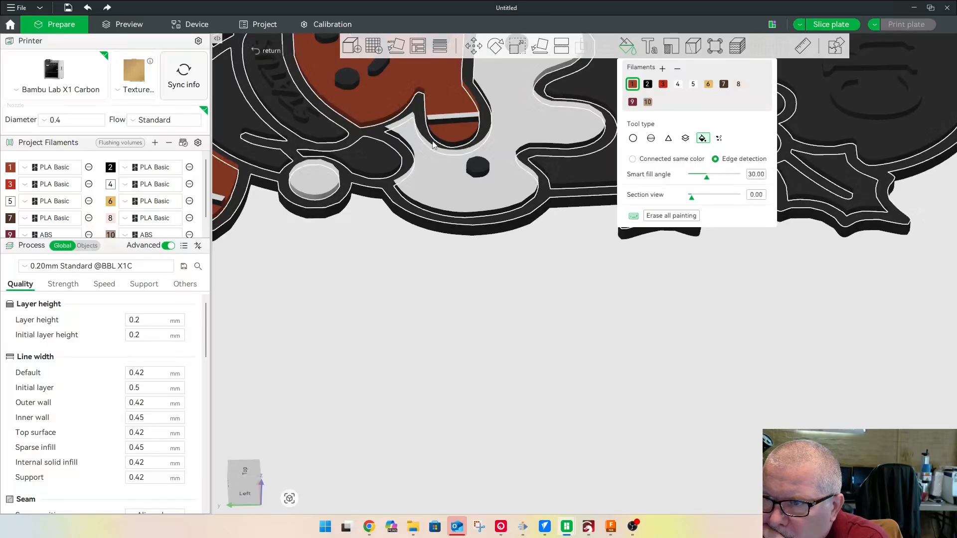
Fill the holly-side figure's inner hand and the adjoining side walls of its arm and head with filament 1
middle_click_drag(490, 105, 462, 335)
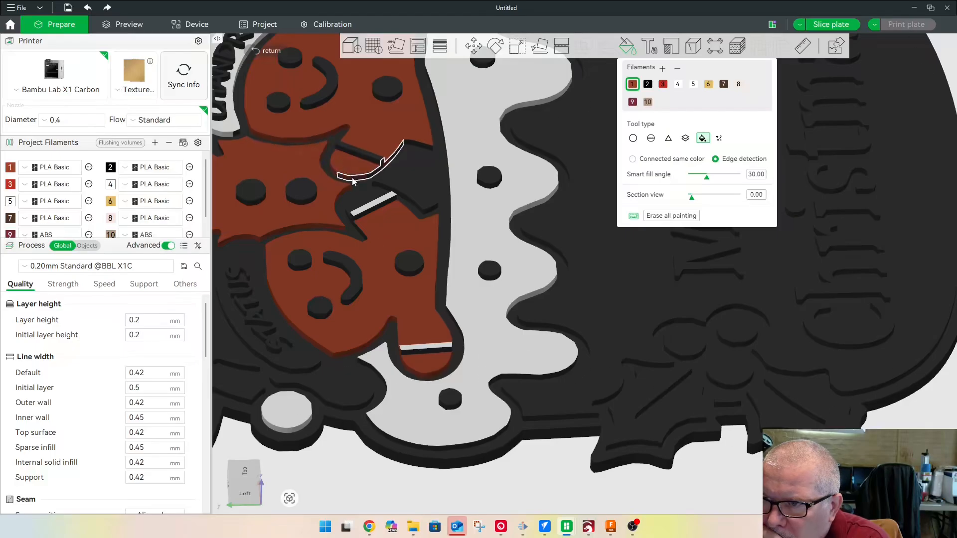
scroll(384, 151, "down", 5)
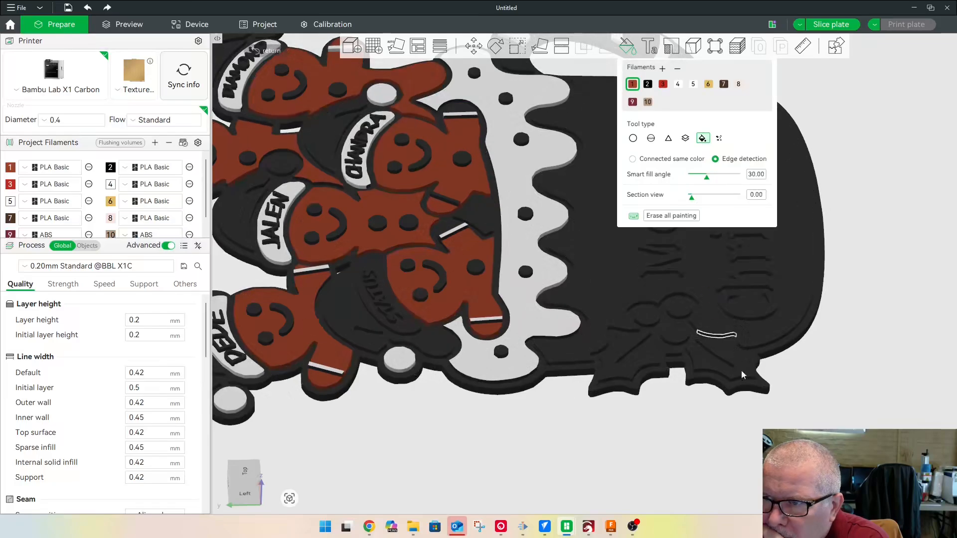
left_click_drag(632, 443, 665, 473)
scroll(376, 294, "up", 8)
middle_click_drag(437, 379, 476, 376)
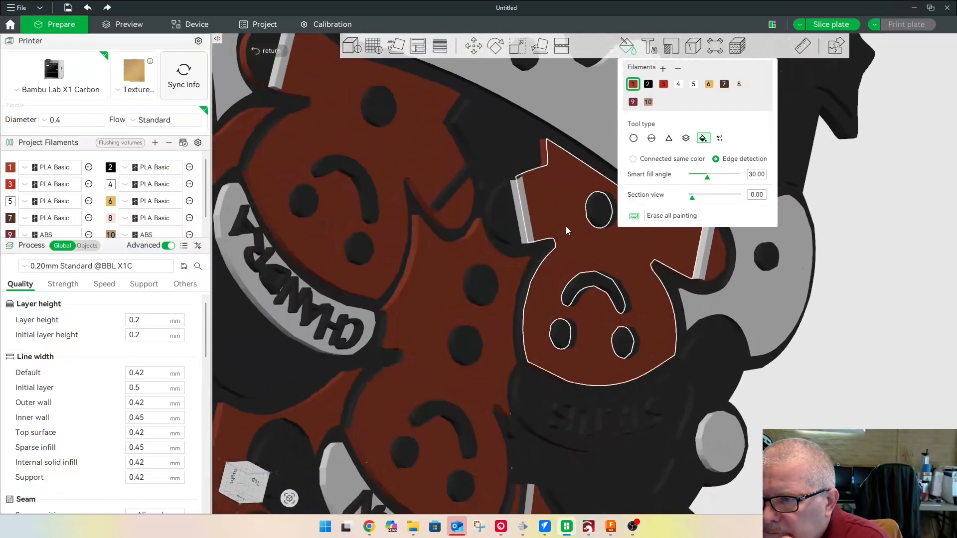
left_click(549, 253)
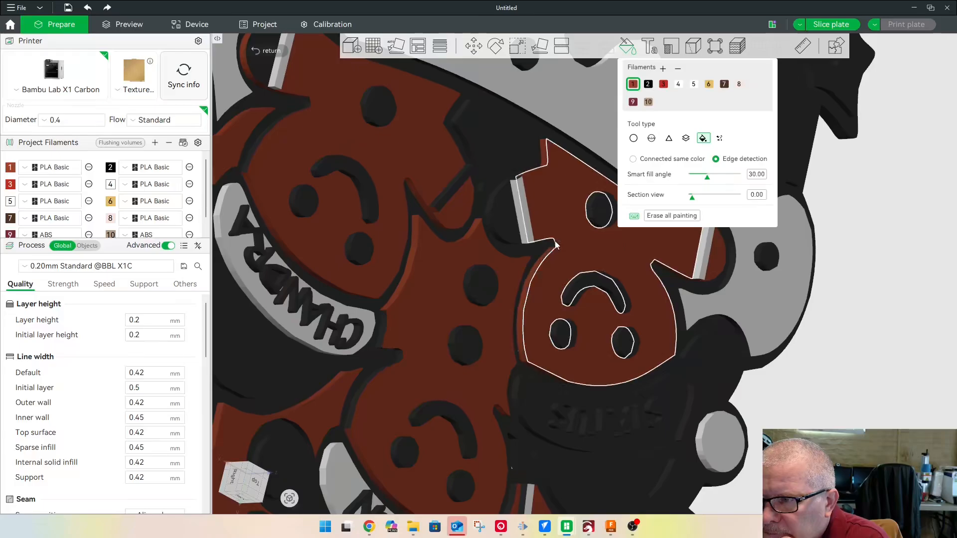
left_click(501, 217)
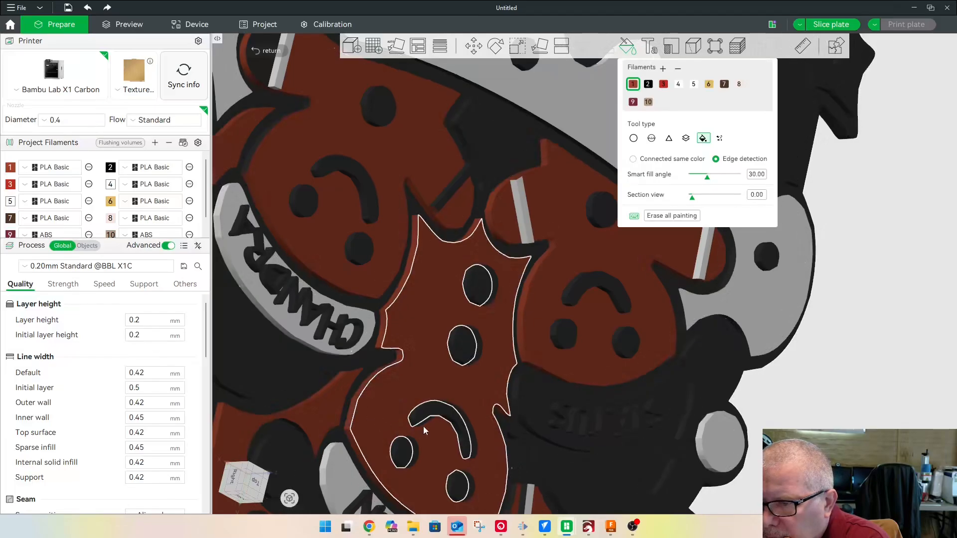
Fill the central figure's hat pompom and hat body, plus the far outer figure's hat body, with filament 4
scroll(509, 444, "up", 4)
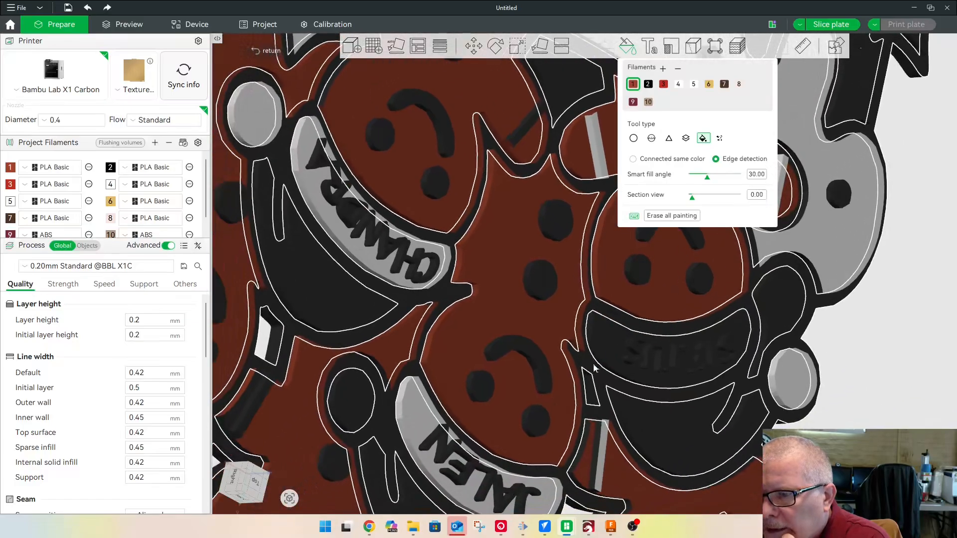
left_click_drag(835, 418, 824, 445)
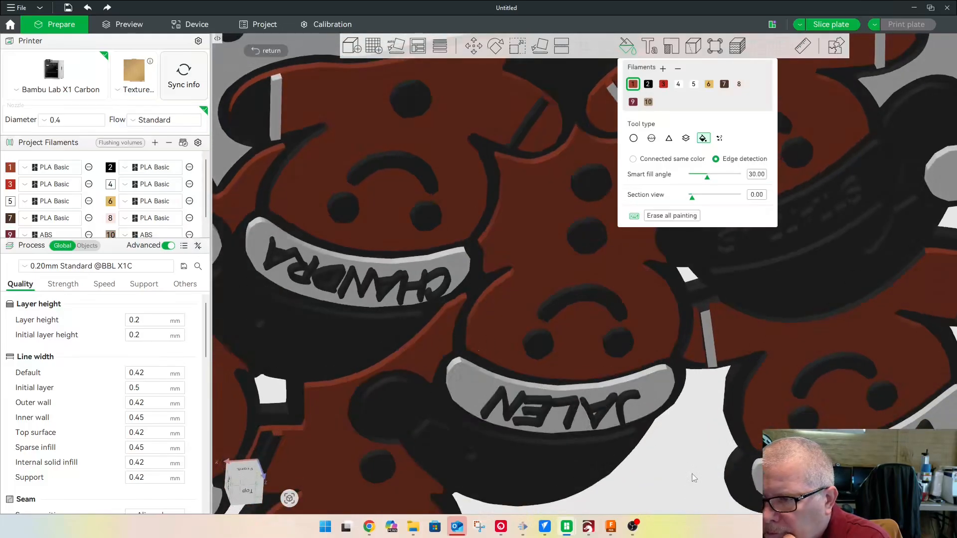
left_click_drag(690, 475, 685, 474)
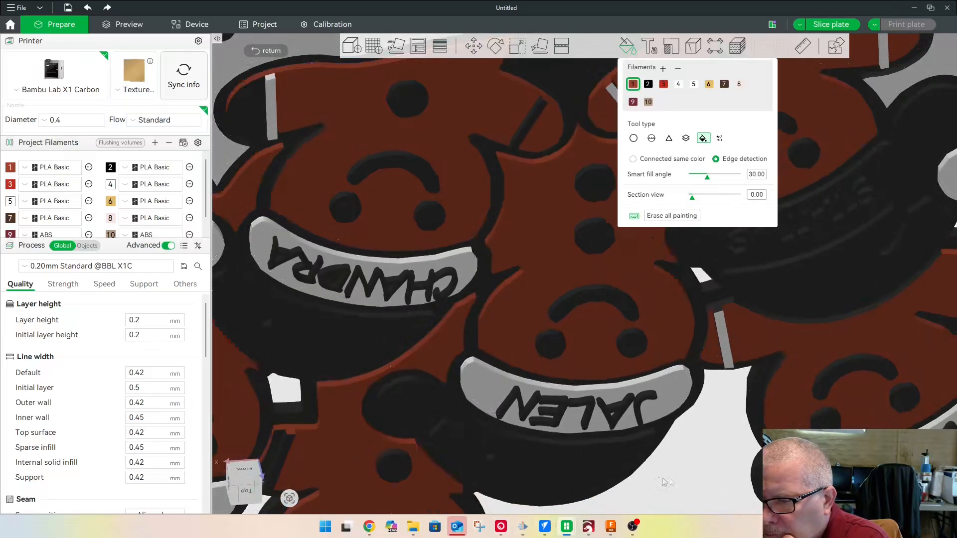
left_click_drag(689, 478, 689, 477)
mouse_move(699, 474)
left_mouse_down()
mouse_move(647, 442)
mouse_move(674, 426)
left_mouse_up()
left_click(678, 84)
left_click(500, 409)
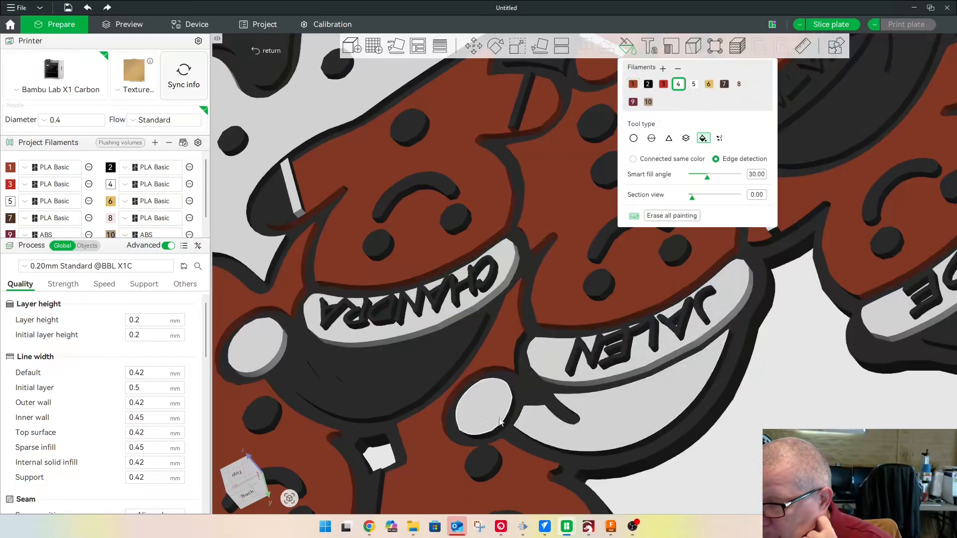
mouse_move(720, 462)
left_mouse_down()
mouse_move(700, 462)
mouse_move(651, 402)
mouse_move(562, 370)
left_mouse_up()
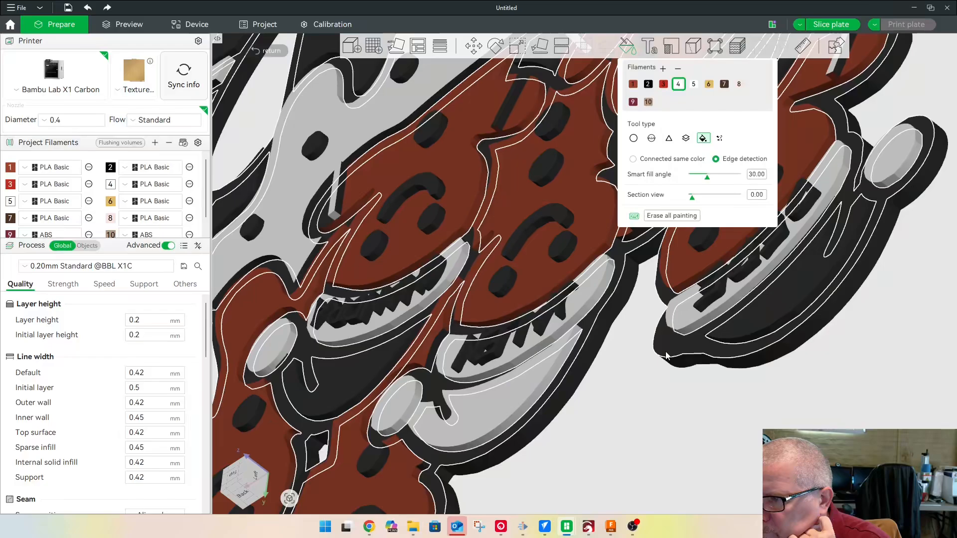
left_click(761, 323)
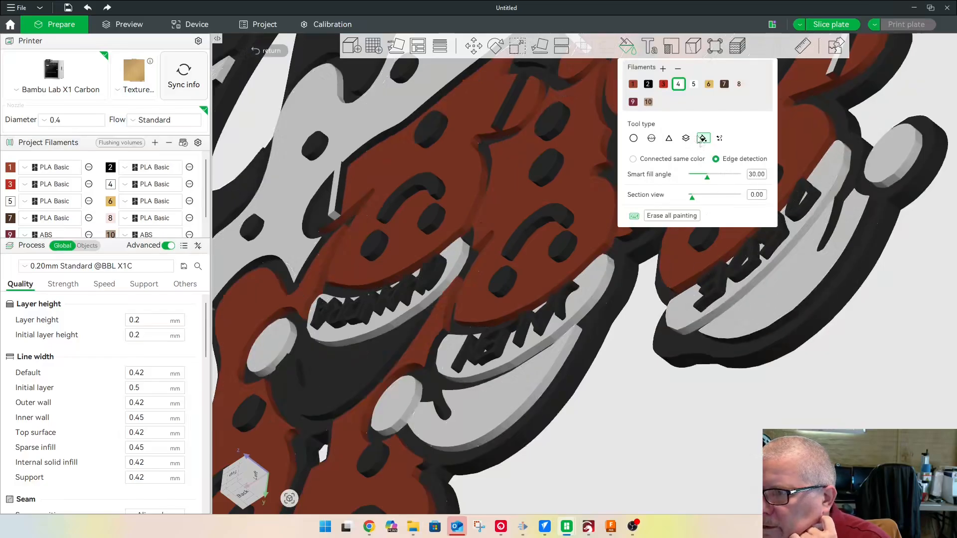
Refill the hat bodies of the central and far outer figures with filament 3, including the folds' side walls
left_click(663, 84)
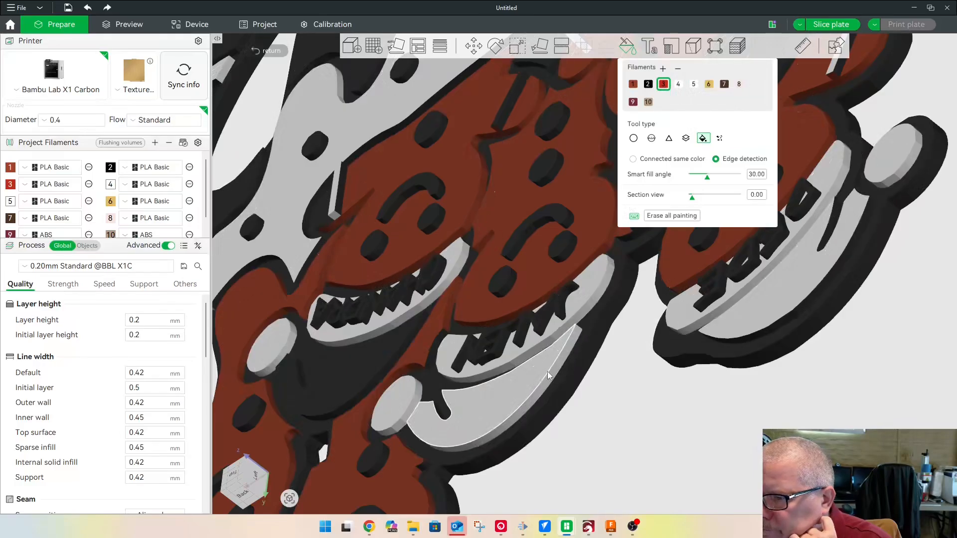
left_click(547, 389)
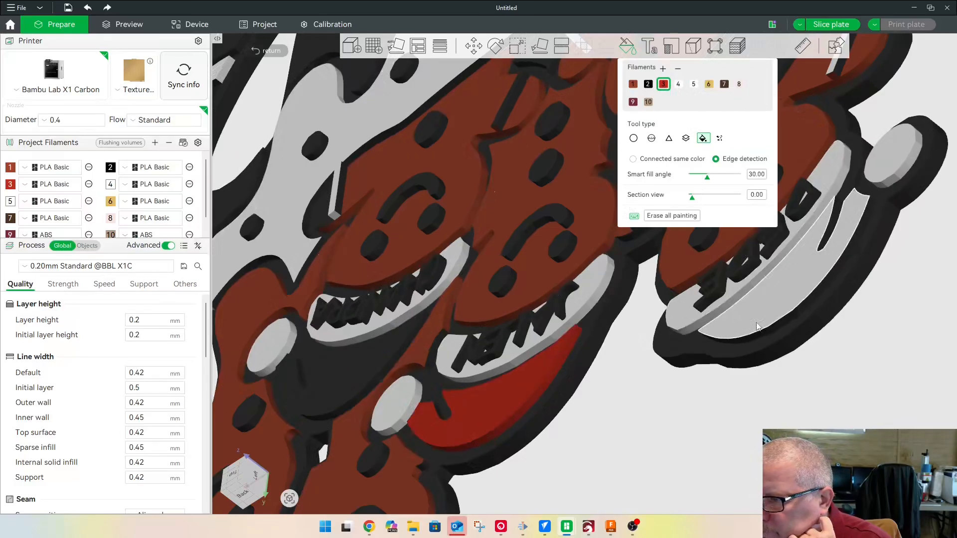
left_click(759, 341)
left_click_drag(669, 442, 686, 436)
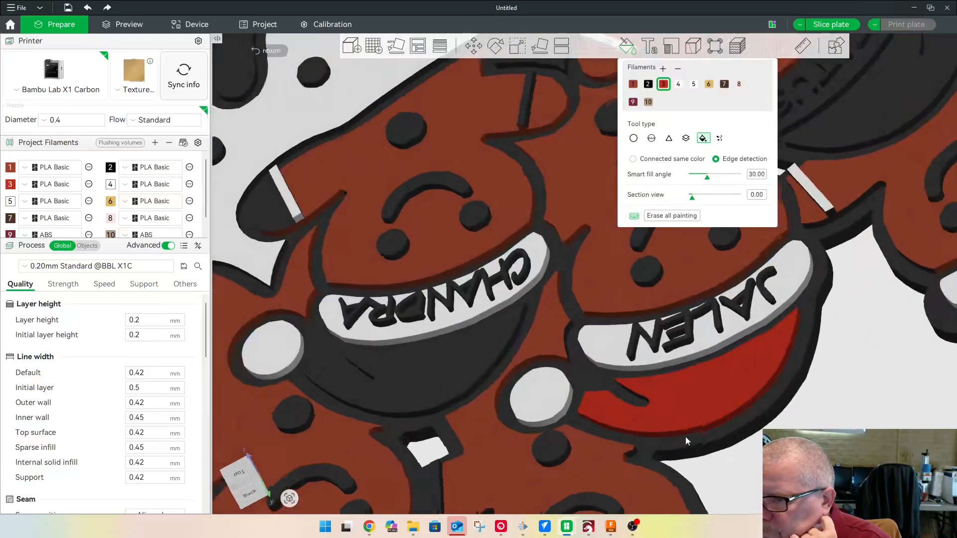
scroll(701, 366, "down", 5)
left_click_drag(801, 368, 849, 373)
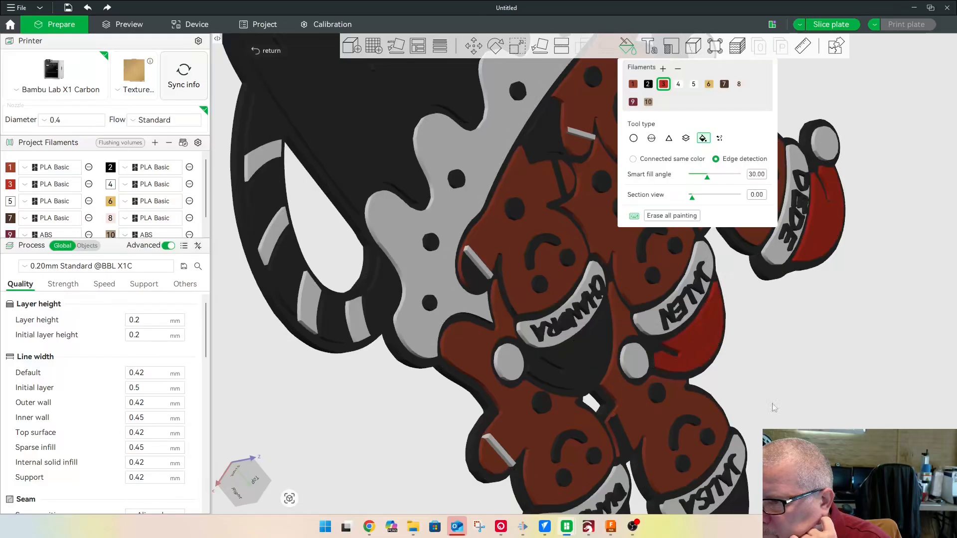
left_click_drag(839, 368, 712, 428)
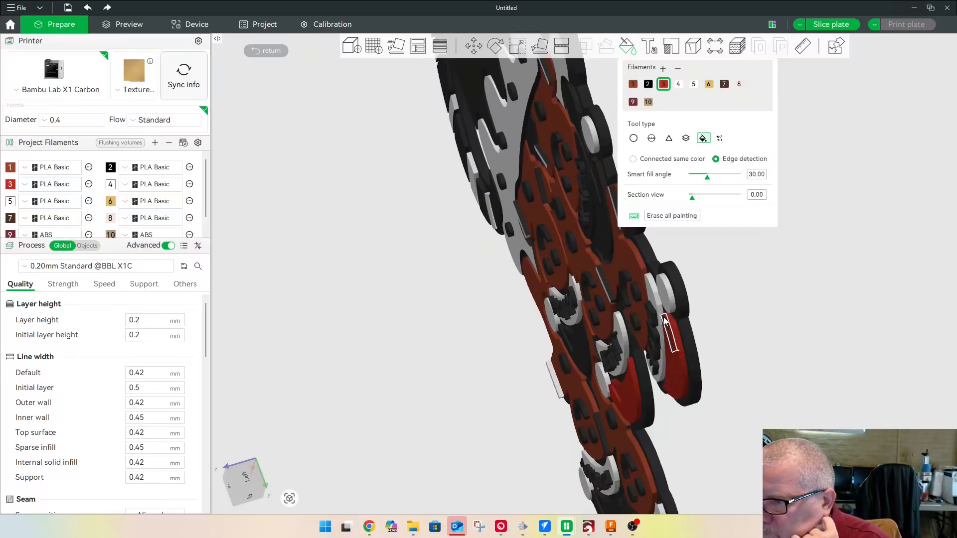
Touch up the small unpainted side walls on the outer figures' bodies below the hats with filament 1
mouse_move(776, 344)
left_mouse_down()
mouse_move(790, 341)
mouse_move(777, 328)
left_mouse_up()
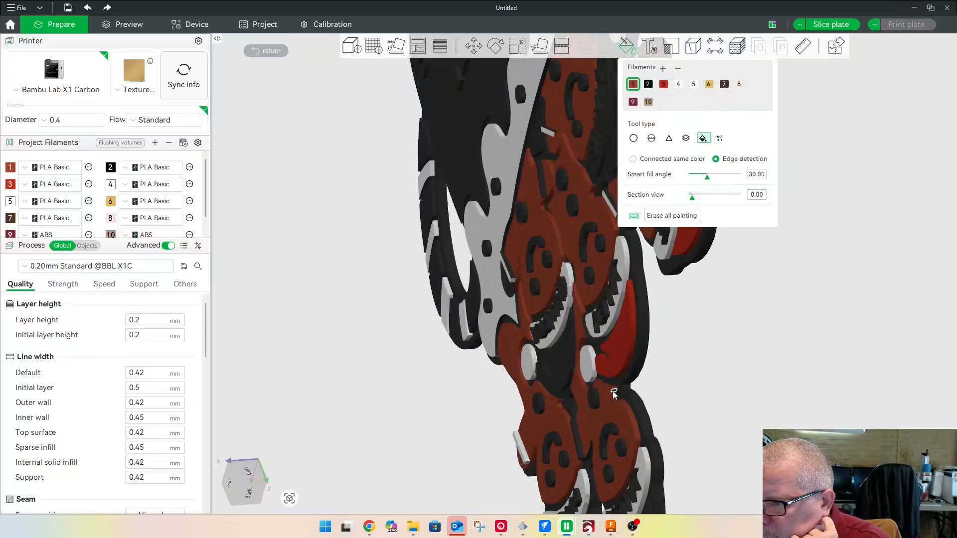
left_click_drag(752, 409, 666, 383)
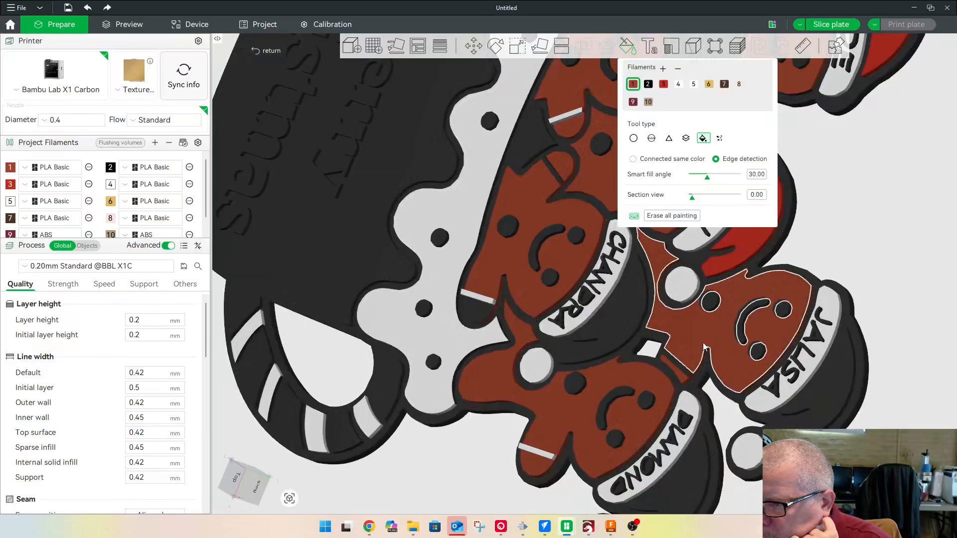
left_click_drag(824, 268, 840, 247)
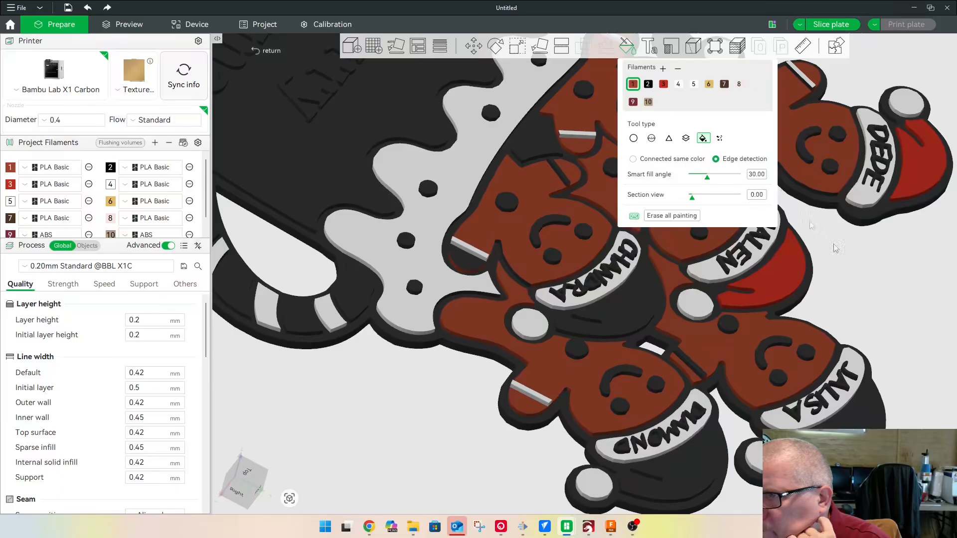
Fill the hat bodies of the two neighbouring outer figures on the handle side with filament 3
left_click(663, 85)
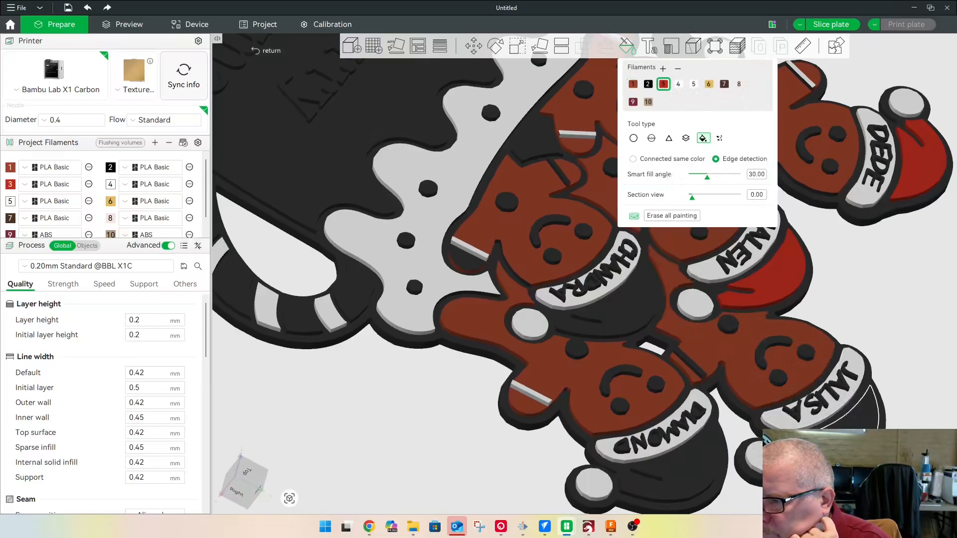
left_click(748, 462)
left_click_drag(905, 398, 434, 353)
left_click(444, 368)
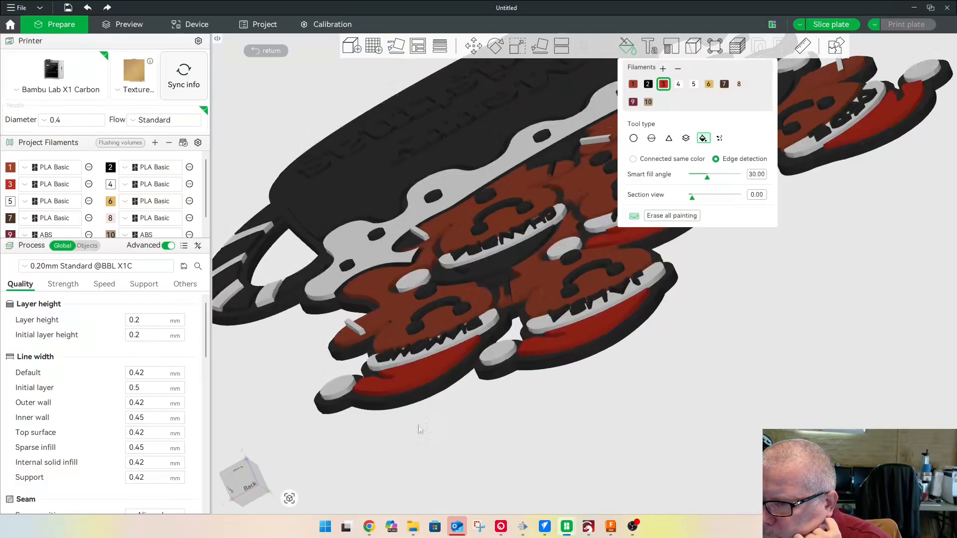
Fill the remaining side walls inside the two handle-side outer hats with filament 3
left_click_drag(408, 422, 553, 442)
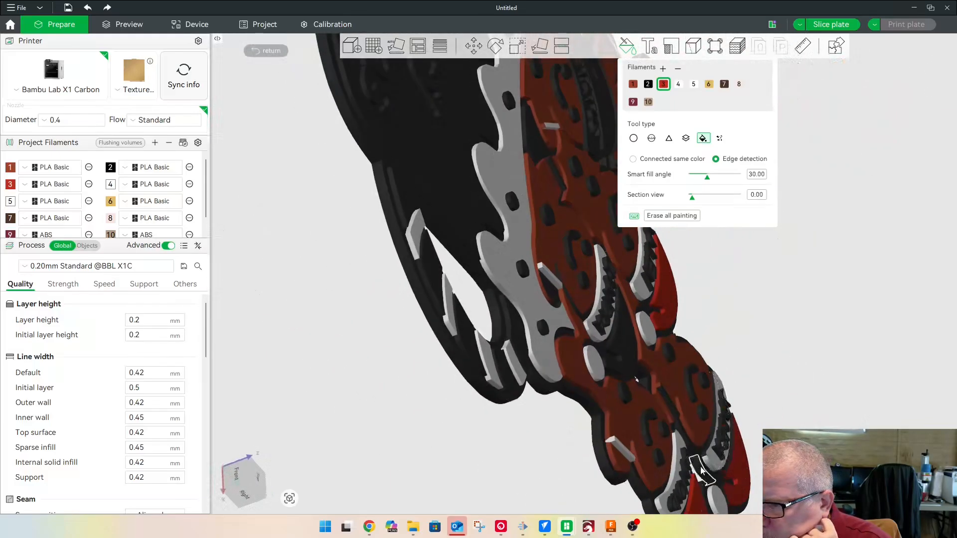
left_click_drag(796, 361, 796, 394)
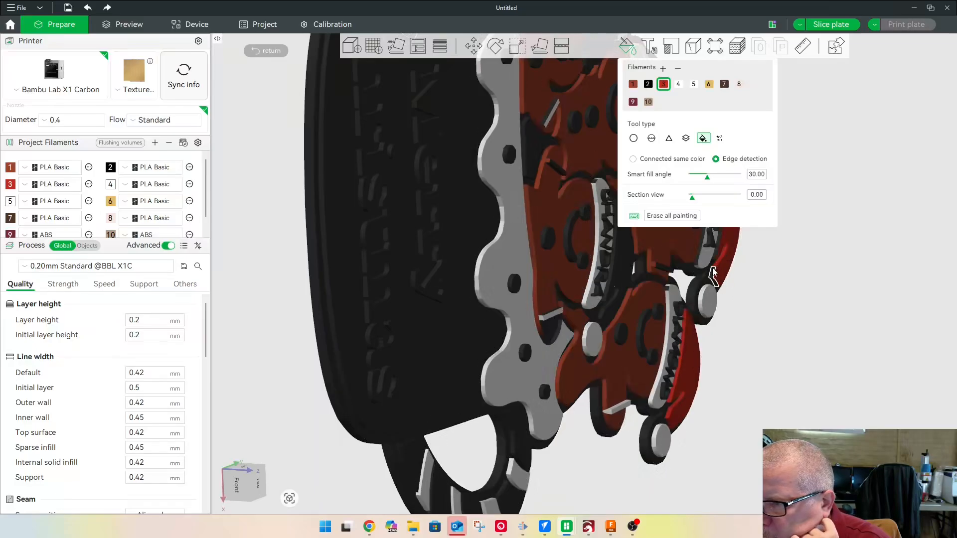
left_click_drag(797, 293, 808, 259)
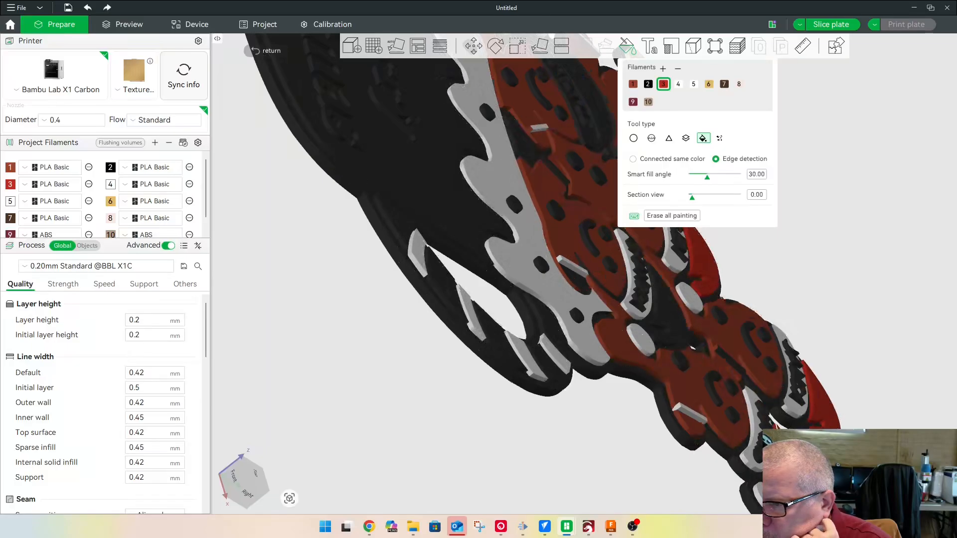
Fill the handle-side inner figure's hand over the frosting with filament 1 and its hat body with filament 3
left_click_drag(890, 356, 884, 383)
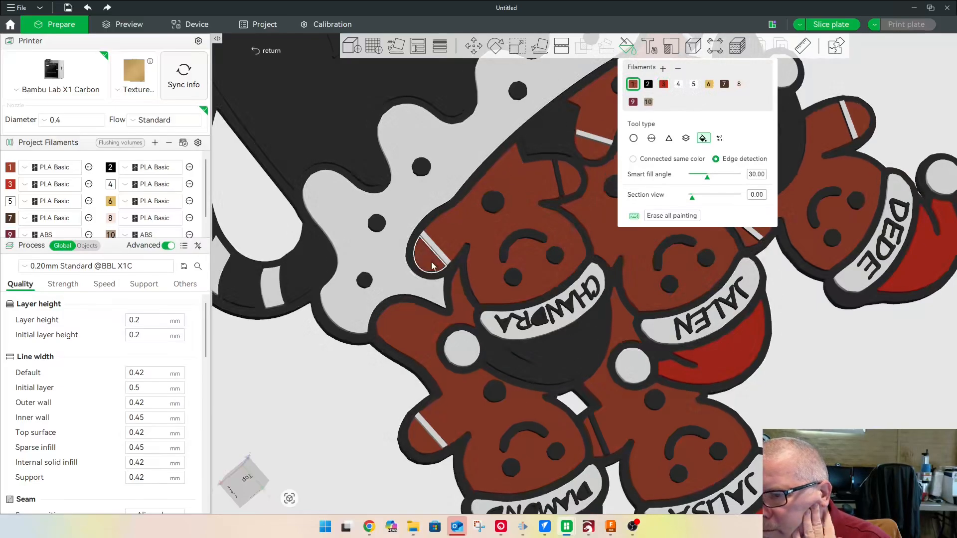
left_click_drag(318, 454, 336, 419)
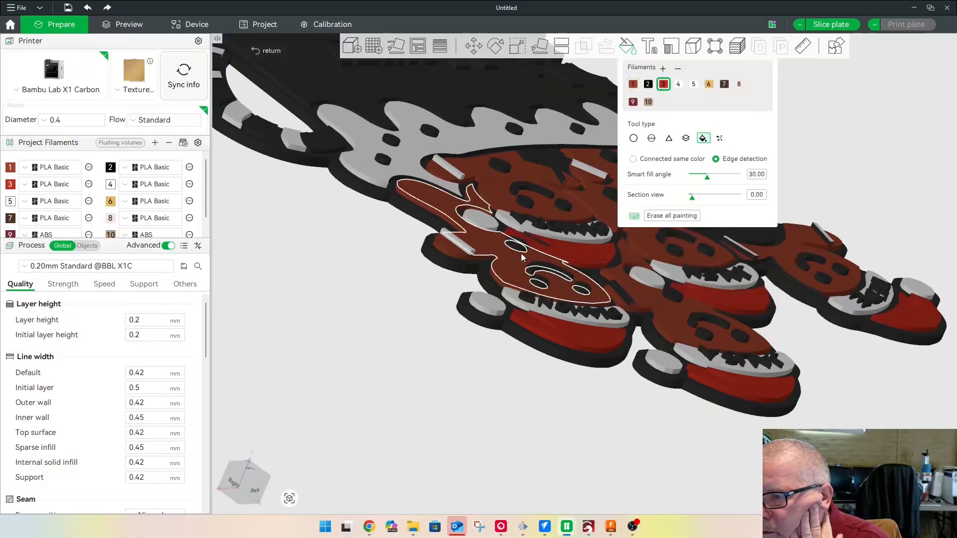
left_click_drag(811, 320, 807, 406)
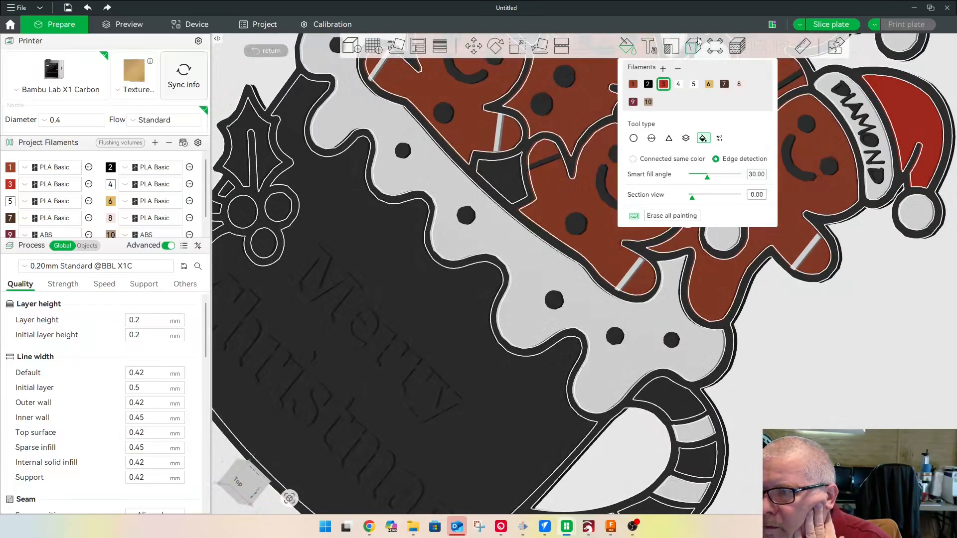
Fill the small body section between the two figures at the frosting edge with filament 1
left_click(509, 192)
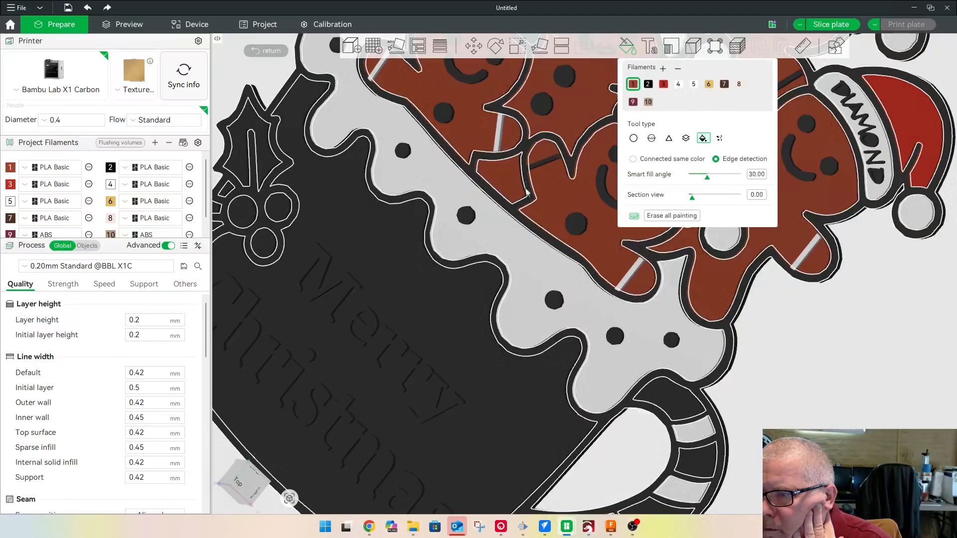
scroll(463, 287, "up", 8)
scroll(463, 287, "down", 7)
scroll(462, 286, "down", 7)
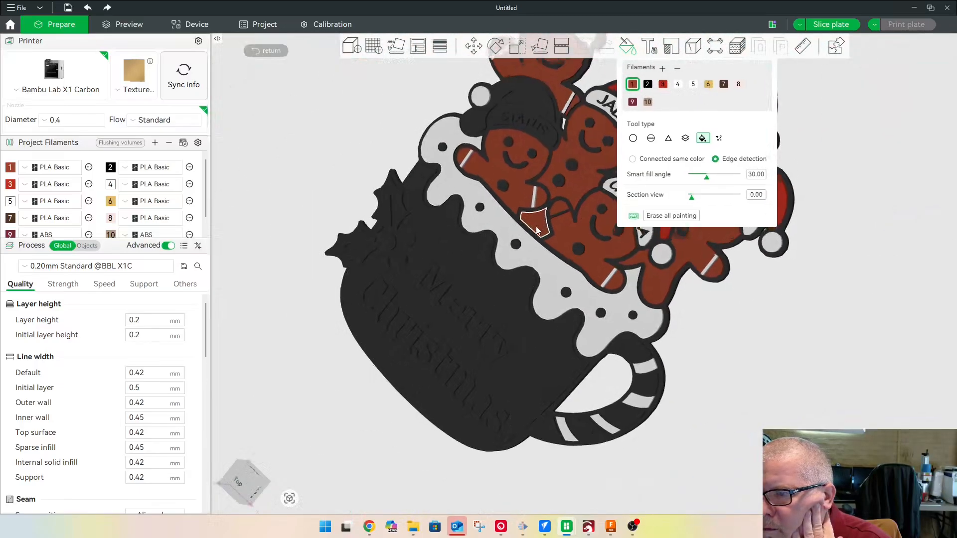
Fill the holly-side front figure's hat body and its inner side walls with filament 3
middle_click_drag(542, 218, 299, 335)
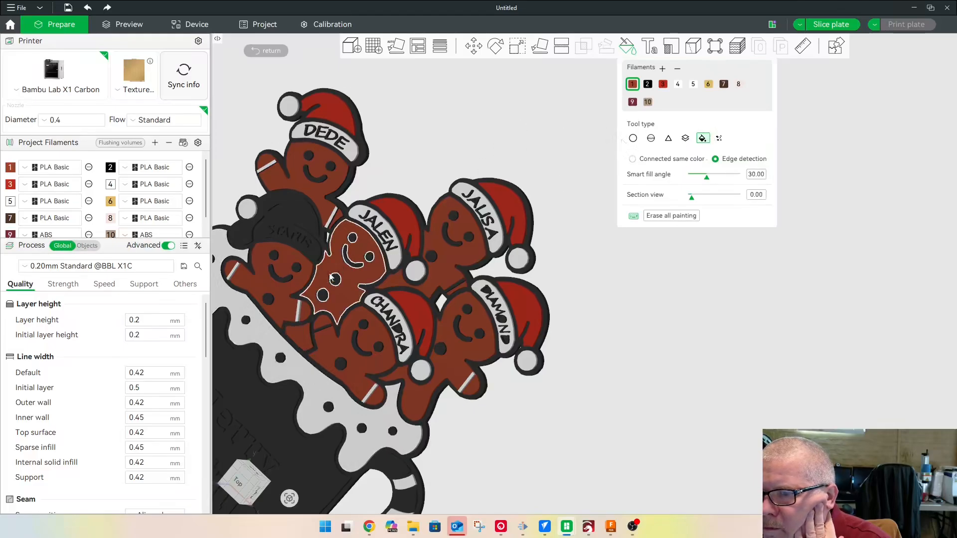
scroll(311, 262, "up", 6)
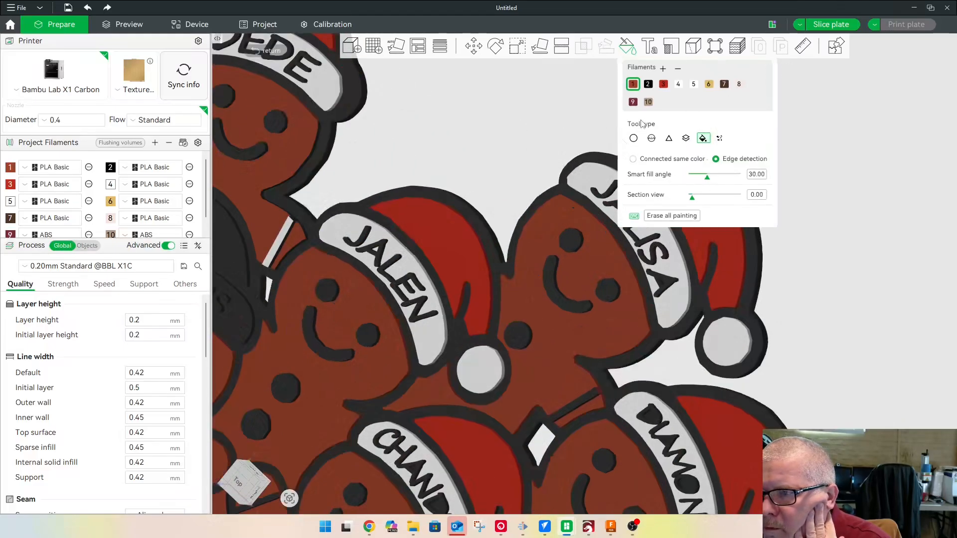
left_click(663, 83)
scroll(317, 252, "down", 3)
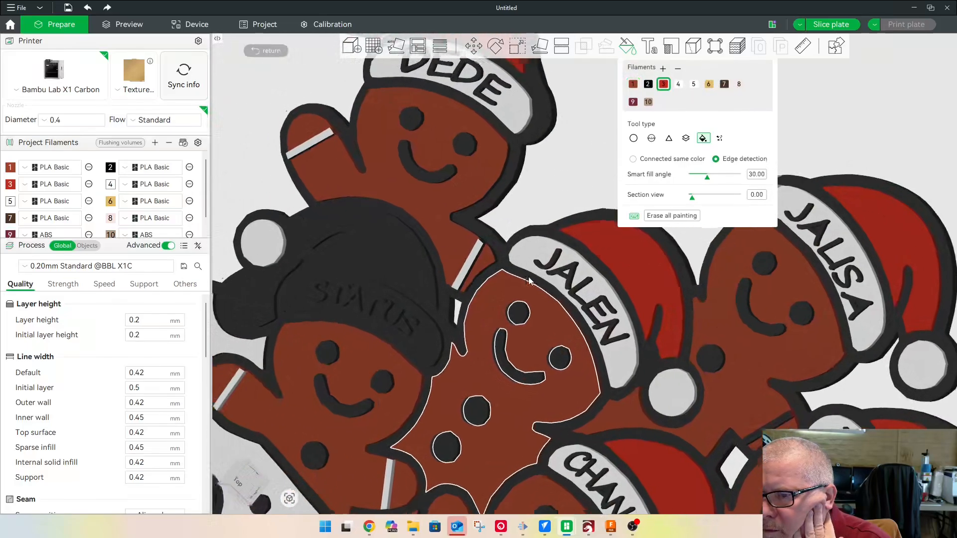
left_click(406, 259)
scroll(553, 198, "up", 2)
left_click_drag(552, 198, 486, 252)
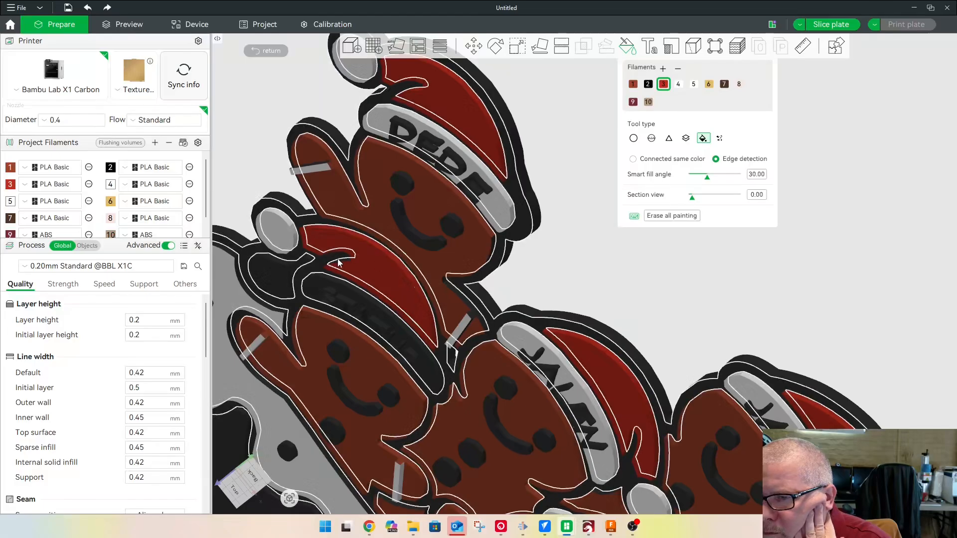
left_click_drag(542, 271, 621, 226)
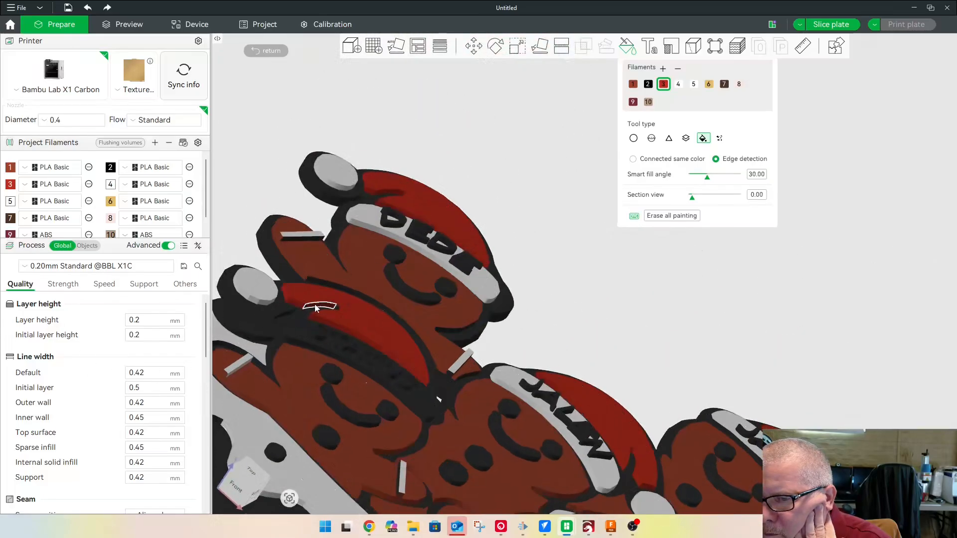
left_click_drag(552, 323, 629, 349)
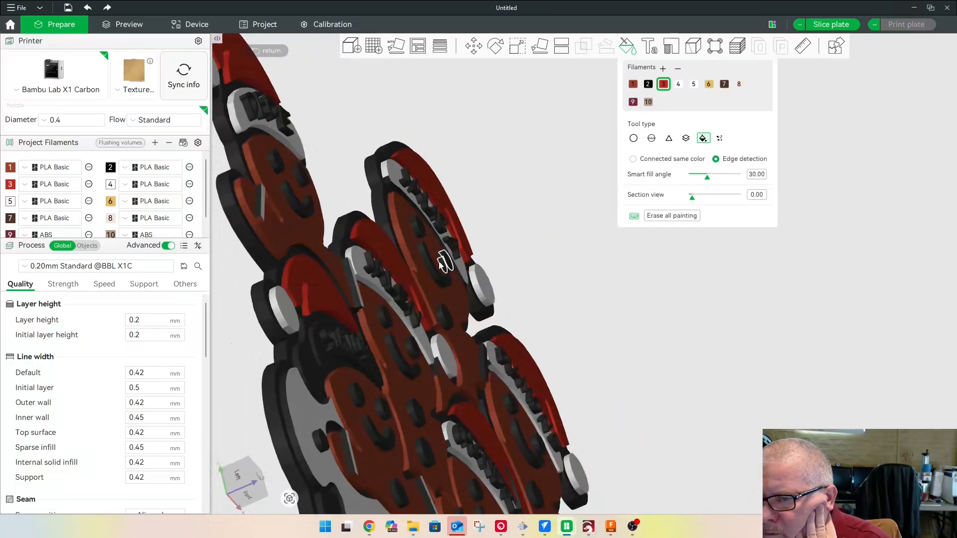
left_click_drag(520, 288, 626, 348)
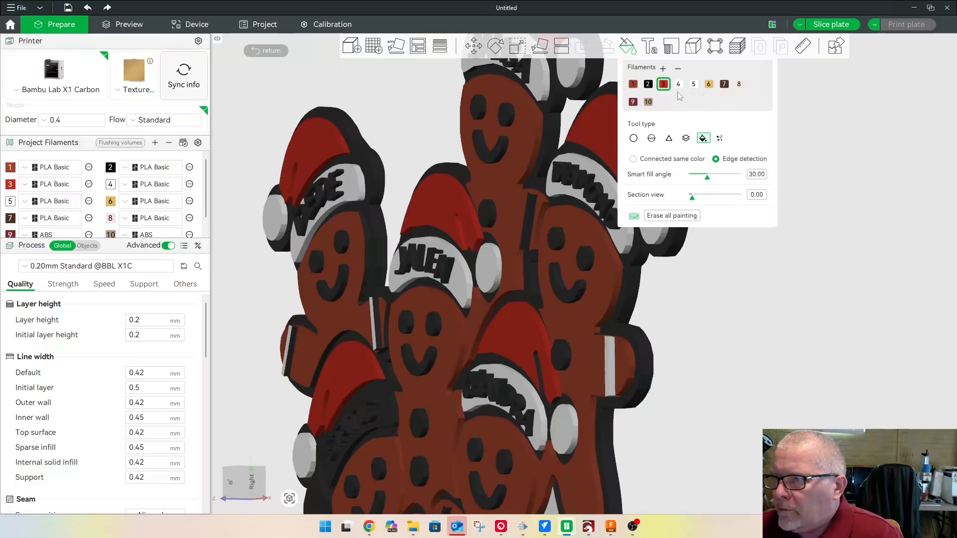
Fill the exposed side walls of the stripes across the gingerbread figures' arms with filament 4
left_click(382, 316)
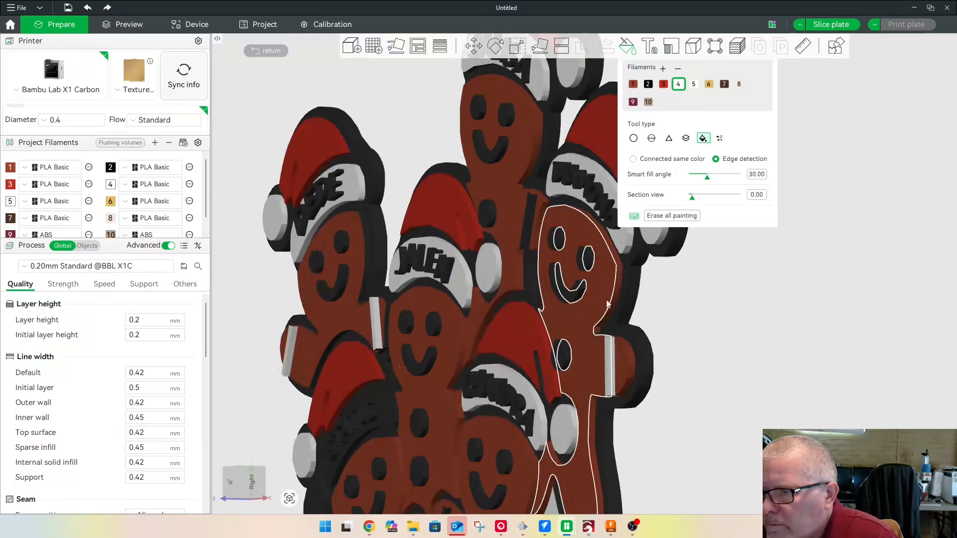
left_click_drag(709, 279, 801, 323)
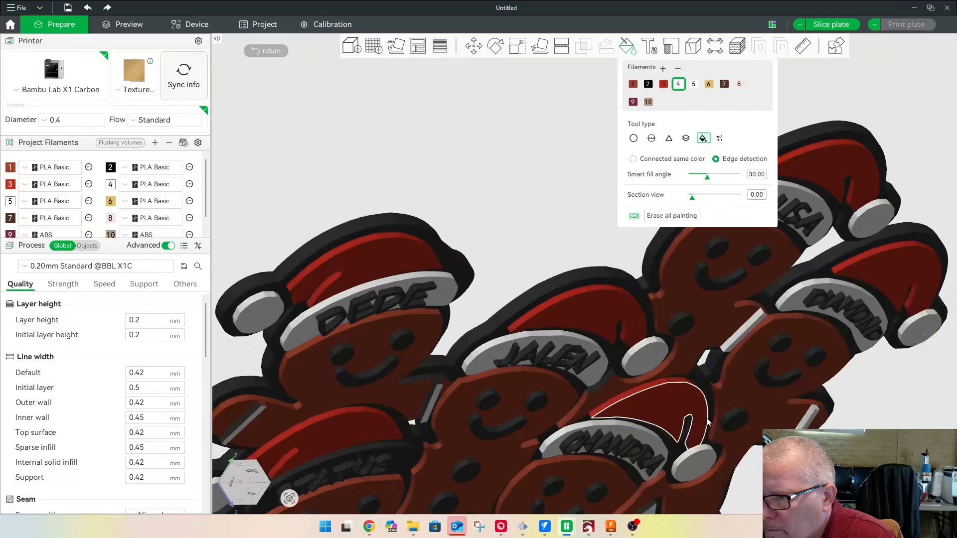
left_click(633, 84)
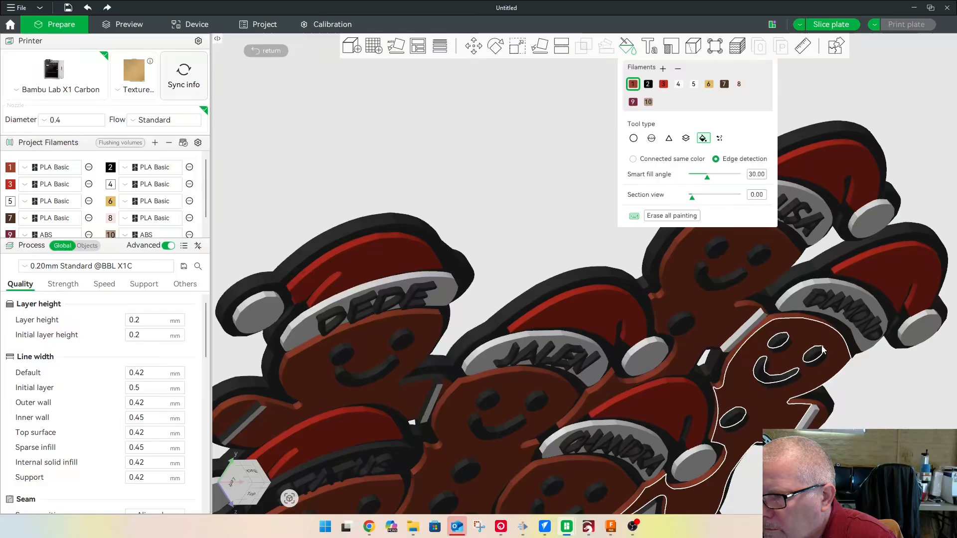
scroll(911, 390, "up", 1)
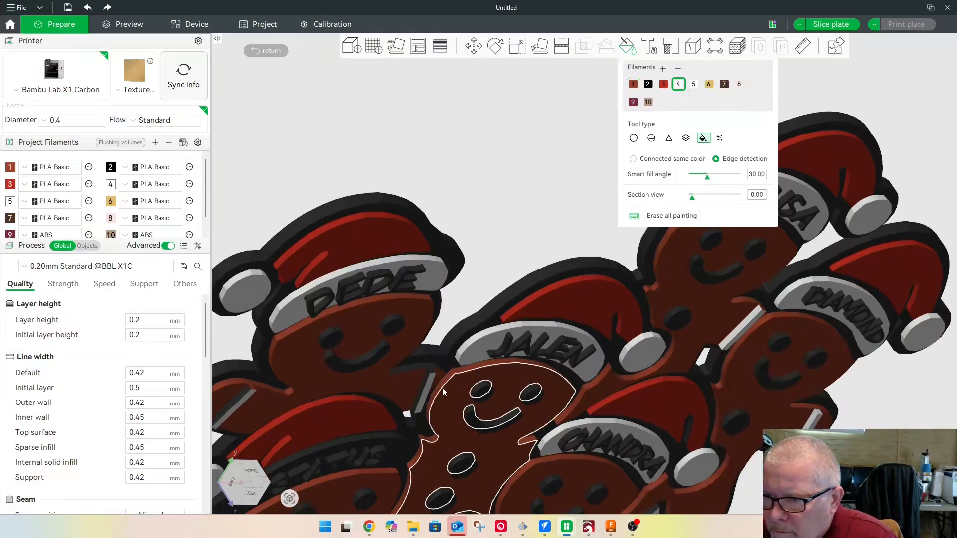
left_click_drag(426, 391, 512, 231)
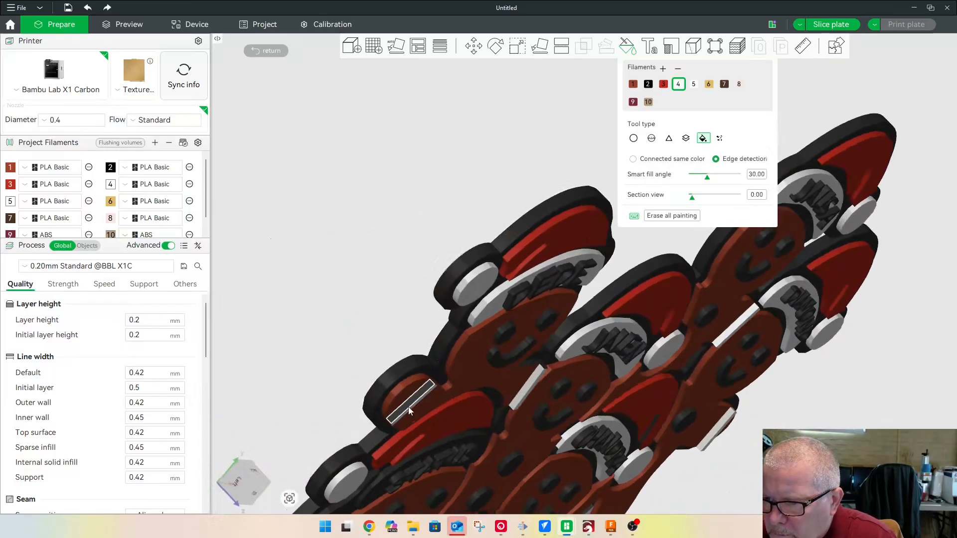
scroll(307, 349, "up", 6)
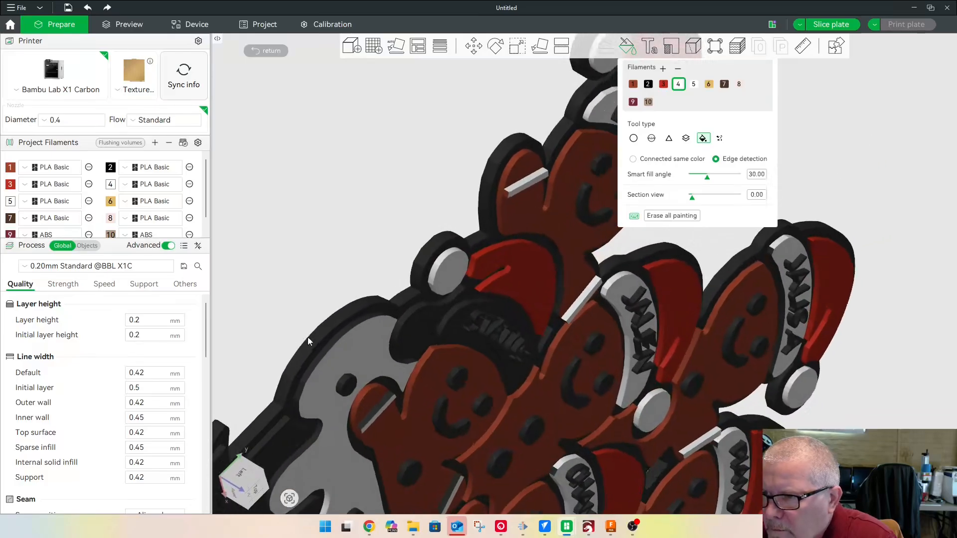
left_click_drag(301, 341, 349, 324)
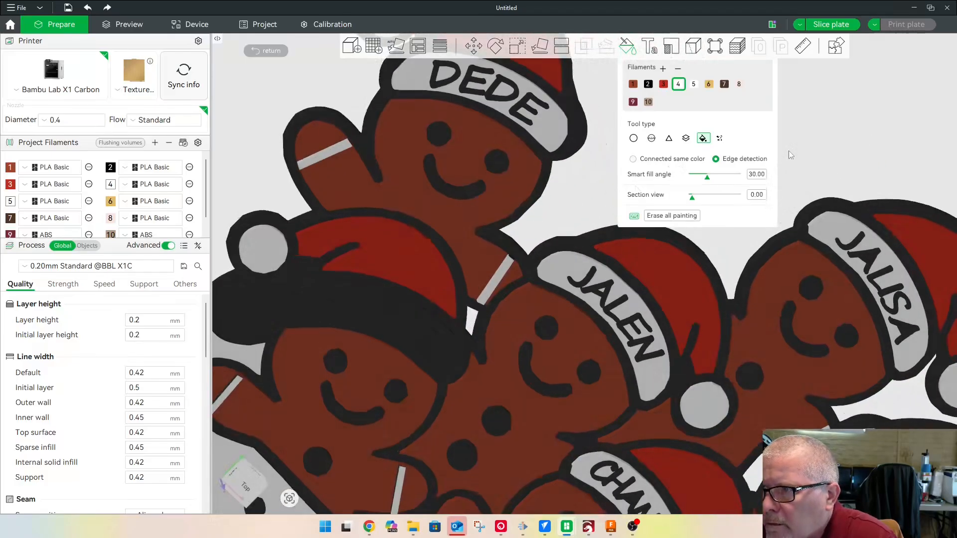
Fill the holly-side front figure's hat brim and its side walls with filament 4
left_click(439, 360)
left_click_drag(253, 159, 249, 132)
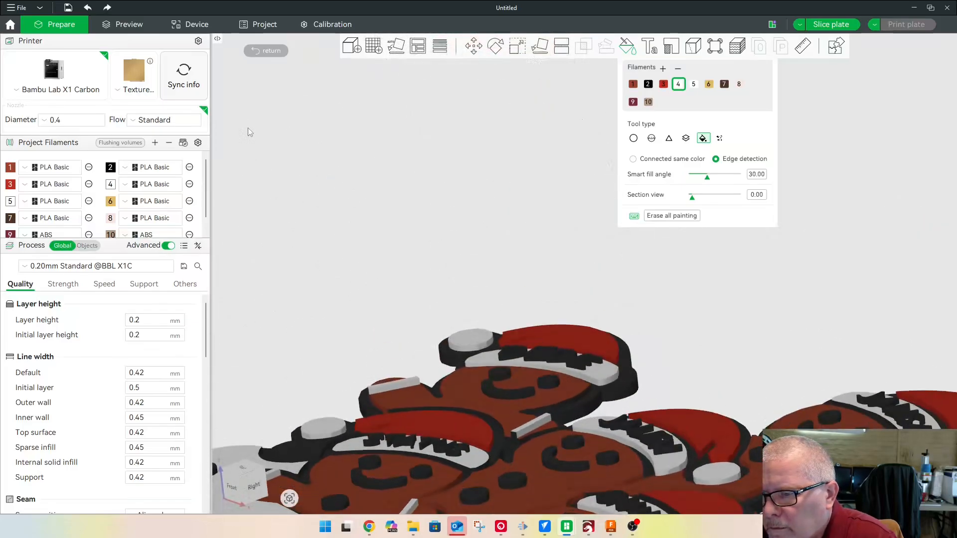
left_click(460, 471)
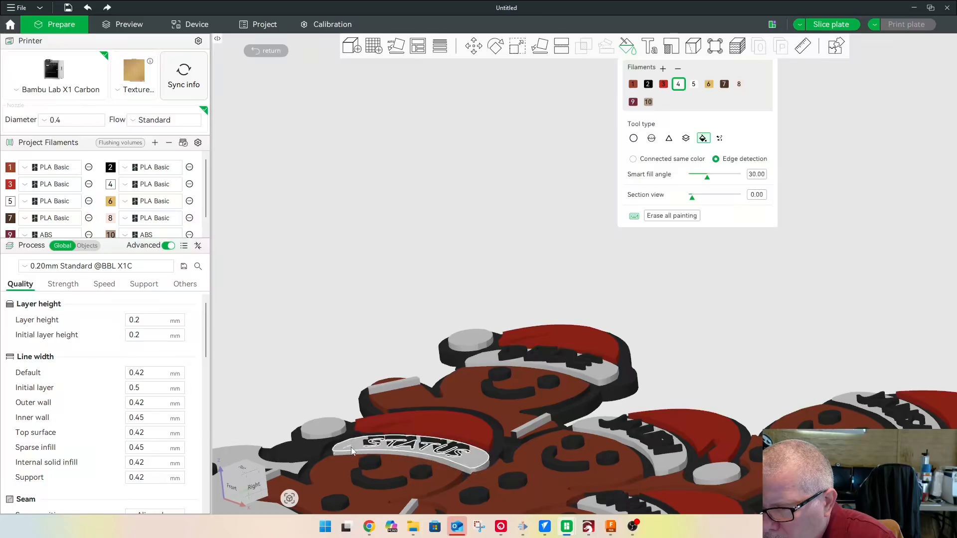
left_click_drag(320, 345, 432, 305)
left_click_drag(309, 475, 404, 299)
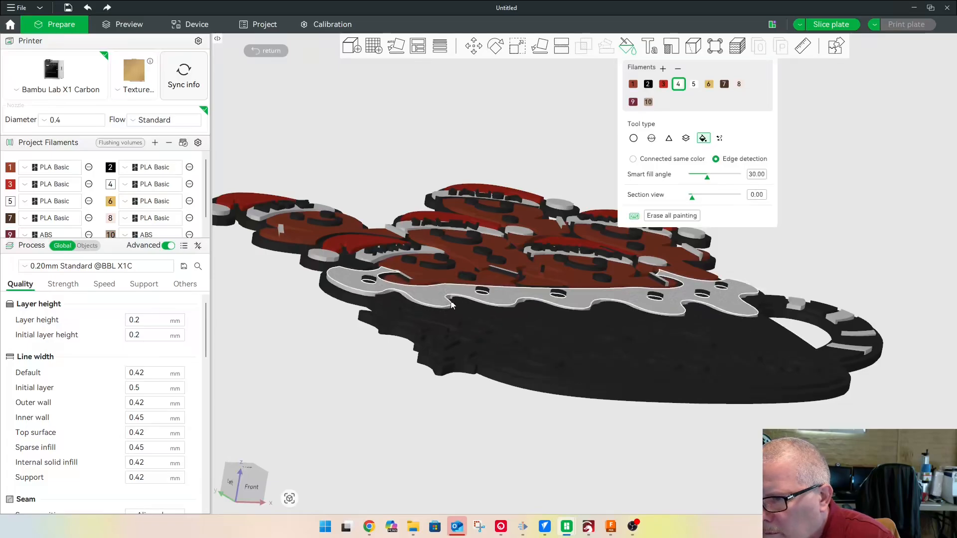
left_click_drag(766, 265, 795, 321)
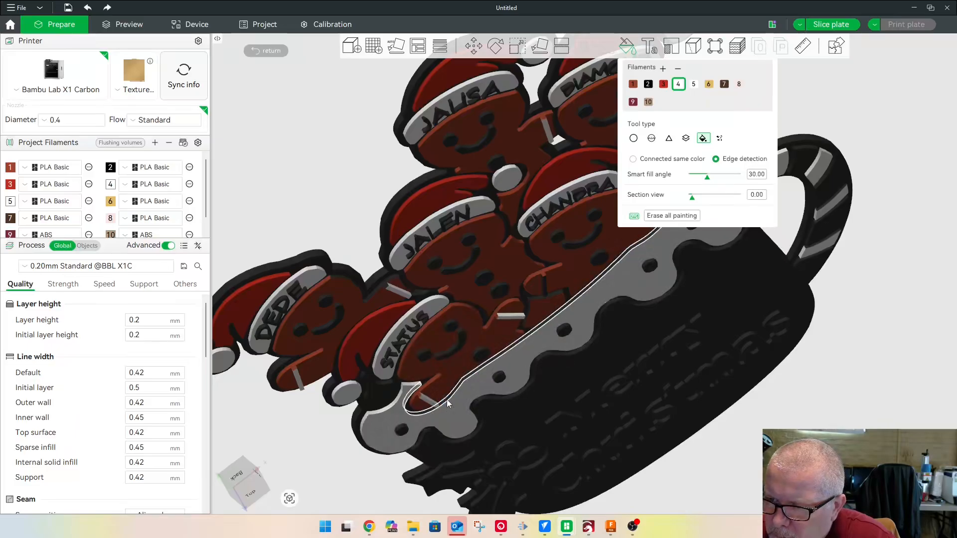
left_click_drag(347, 172, 345, 133)
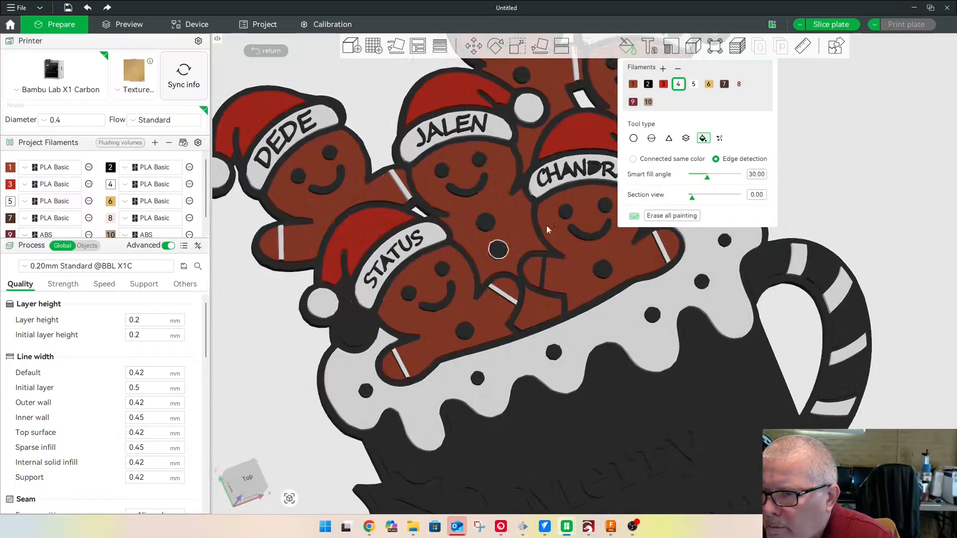
Fill the small rounded section below the holly-side front figure's pompom and its side walls with filament 1
left_click(633, 84)
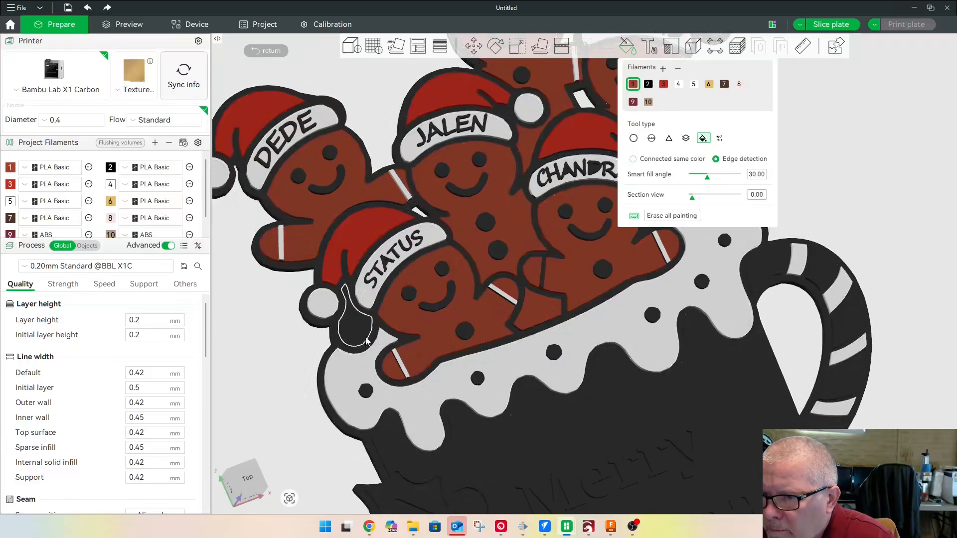
left_click_drag(258, 366, 411, 323)
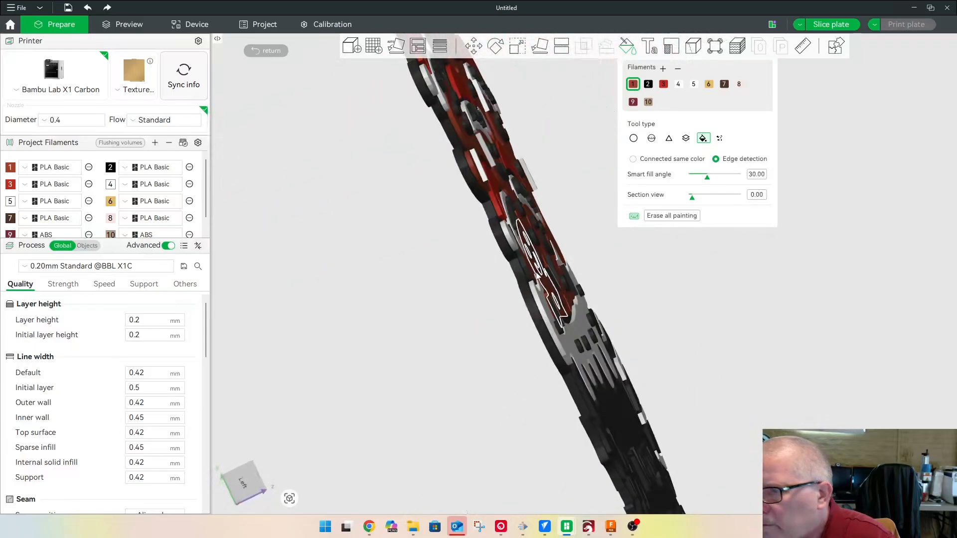
key("1")
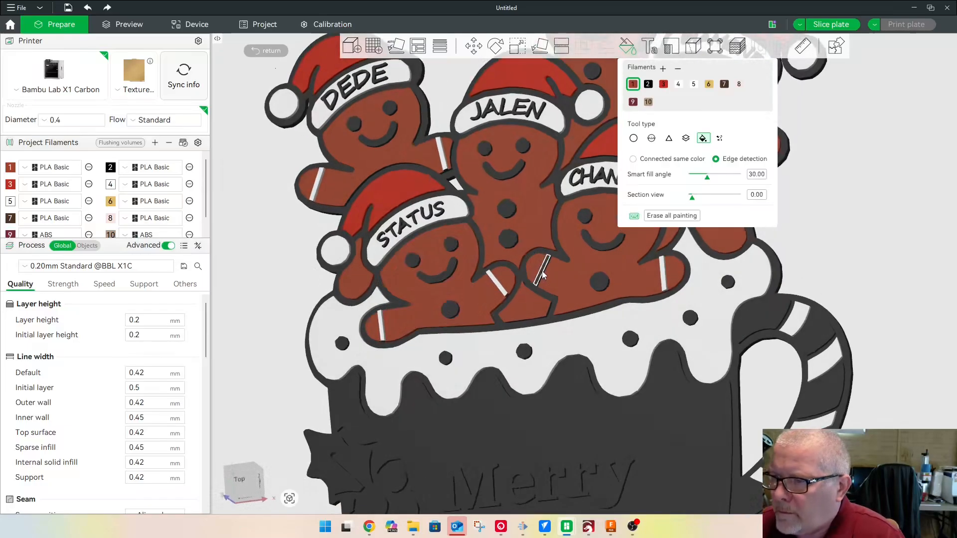
Fill the unpainted stripe on the neighbouring front figure's inner arm and its side walls with filament 4
left_click(678, 85)
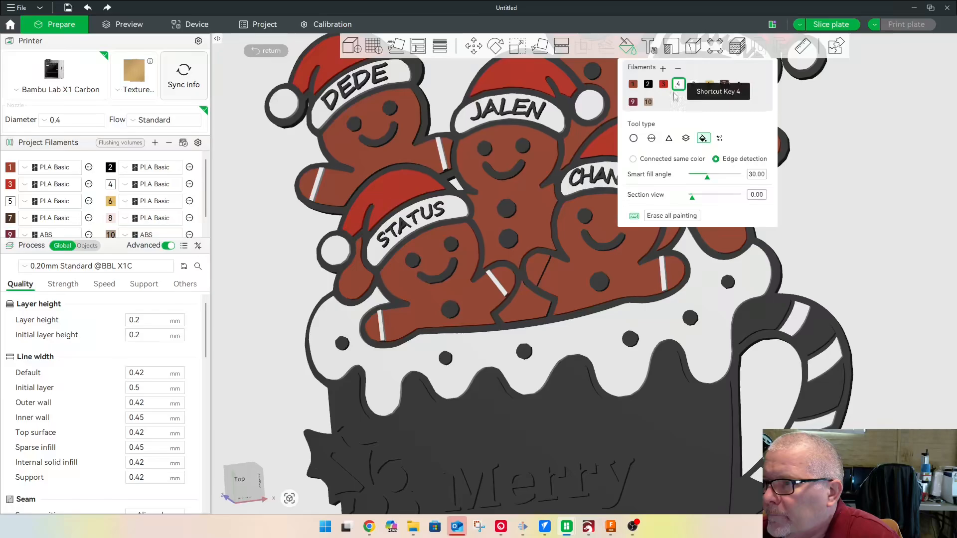
left_click(543, 270)
left_click_drag(792, 261, 623, 289)
left_click_drag(760, 272, 850, 301)
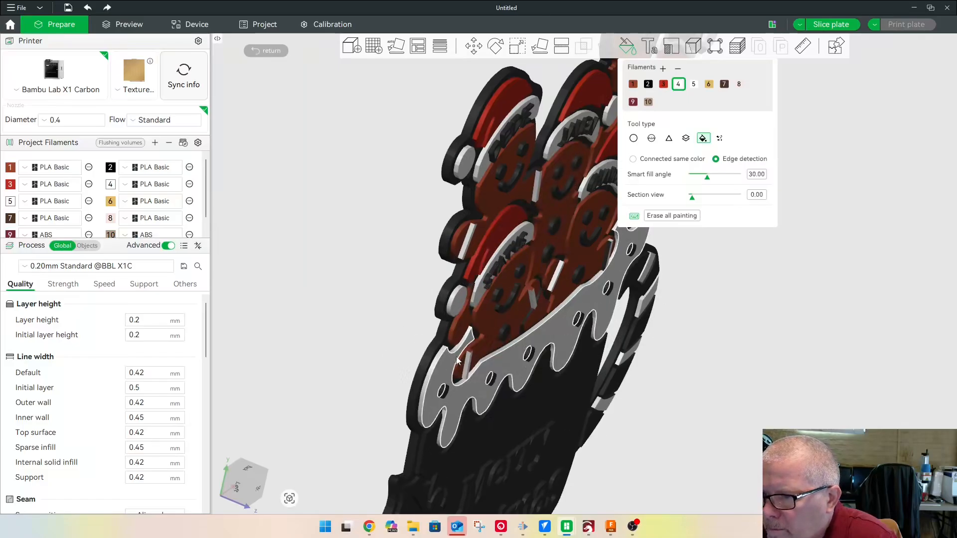
left_click_drag(351, 302, 337, 305)
Fill the remaining body side walls beside the frosting on the holly side with filament 1
left_click(633, 83)
left_click_drag(285, 331, 283, 340)
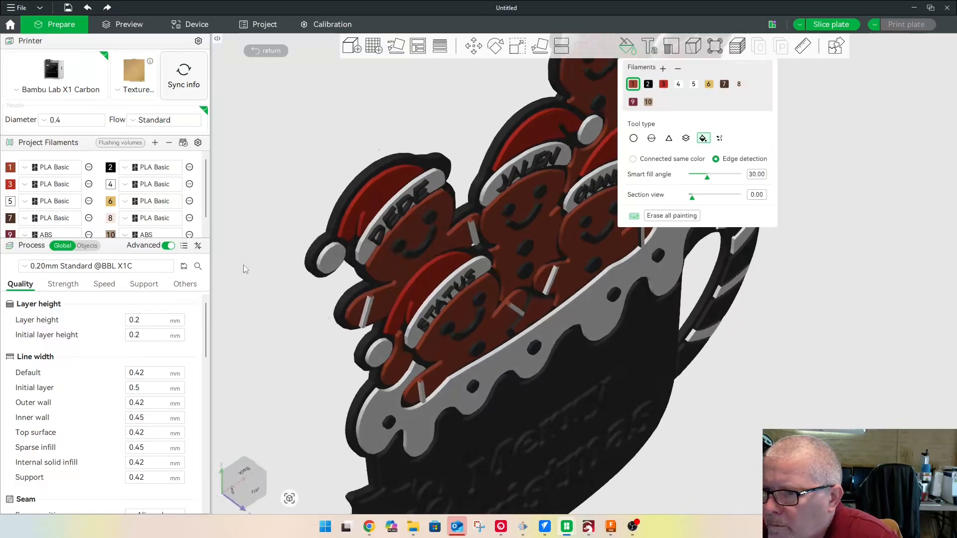
right_click_drag(251, 367, 217, 326)
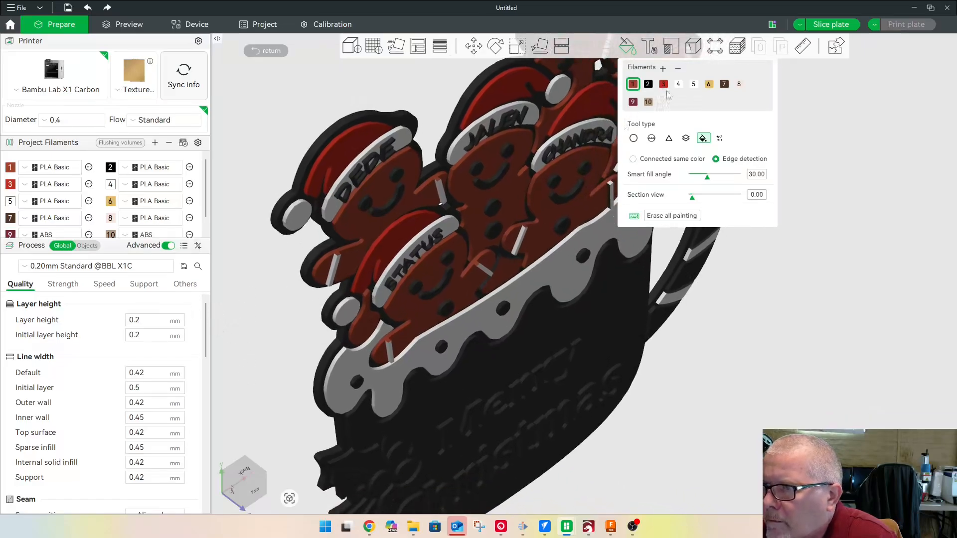
Paint the end faces of the two front figures' inner arm stripes with filament 4 using the Triangle tool
left_click(669, 138)
scroll(482, 269, "down", 2)
scroll(482, 269, "up", 4)
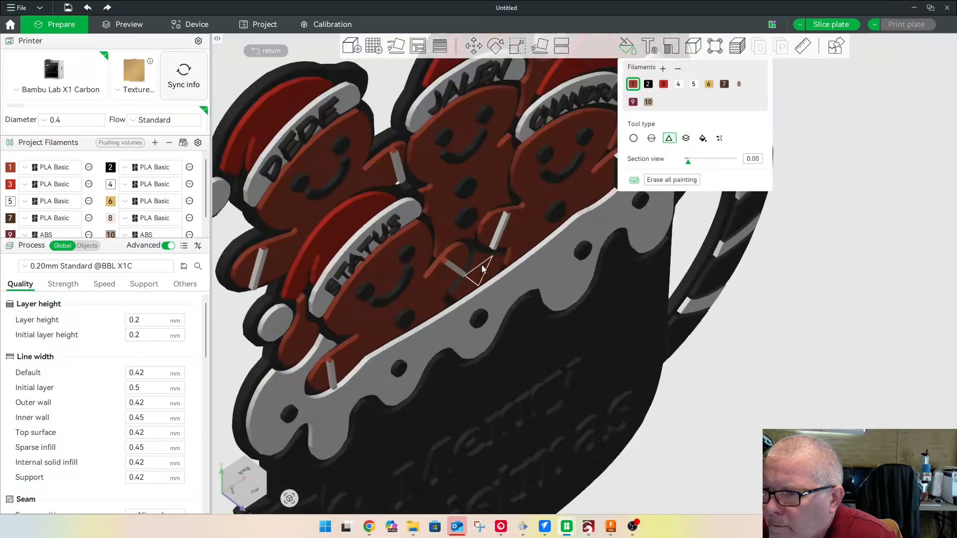
scroll(482, 270, "up", 4)
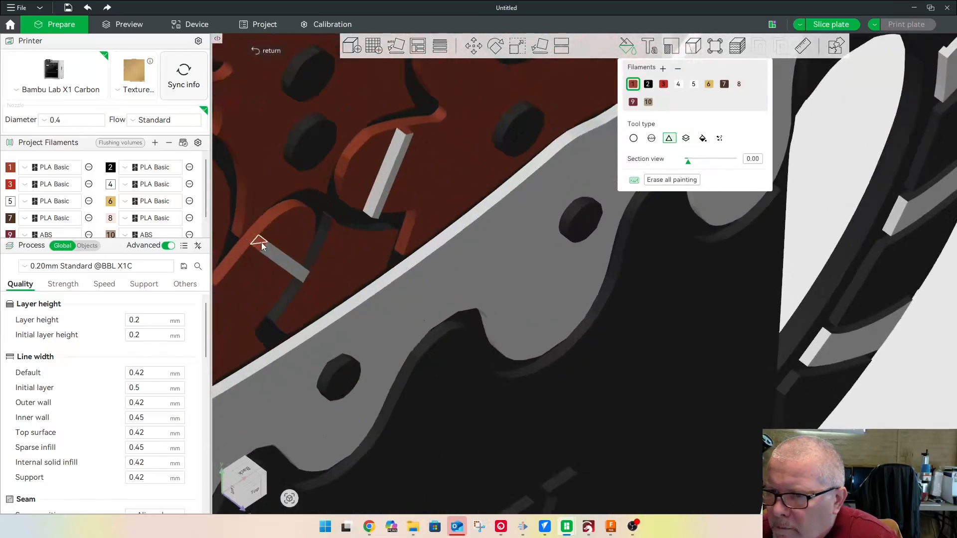
left_click(678, 84)
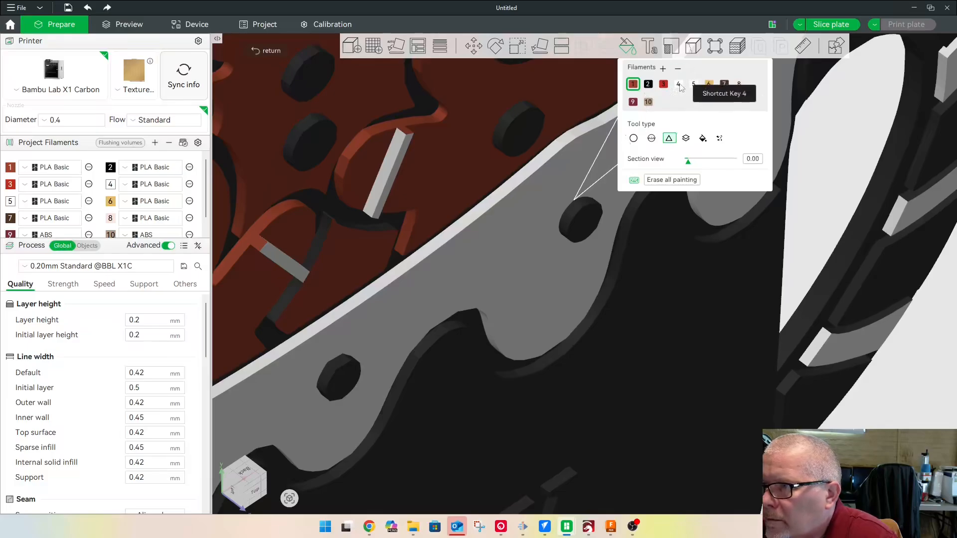
left_click(260, 244)
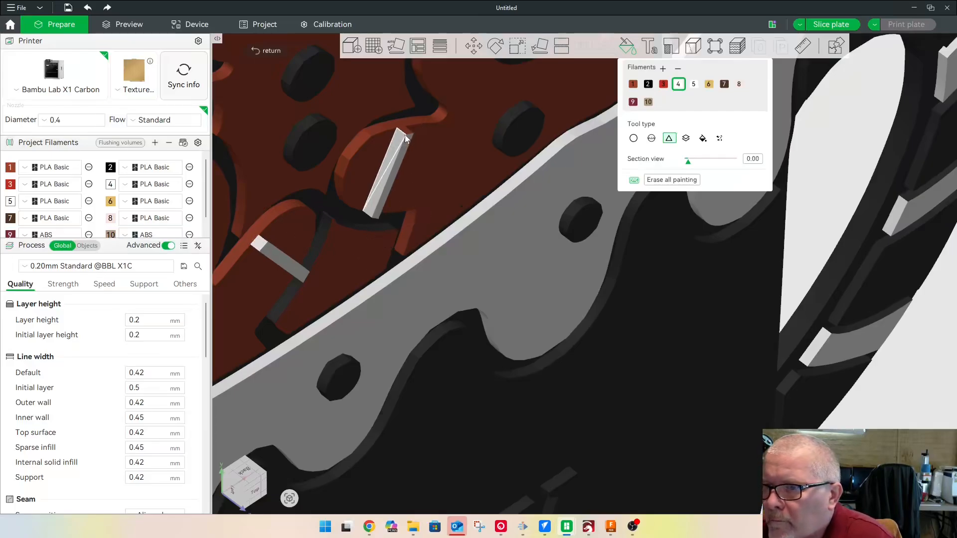
scroll(413, 267, "down", 5)
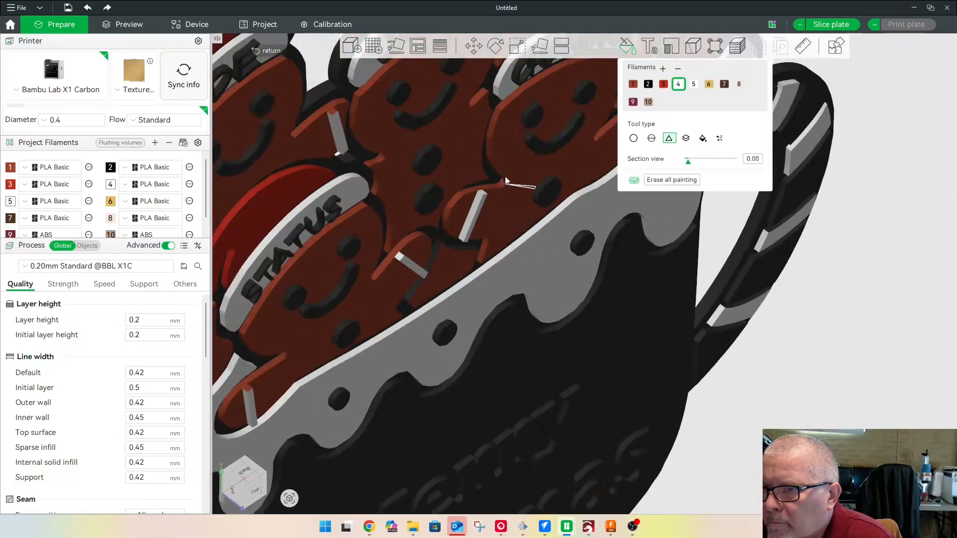
Inspect the arm stripes' end faces and the body side walls from low angles for unpainted spots
right_click_drag(327, 356, 405, 315)
scroll(412, 309, "up", 2)
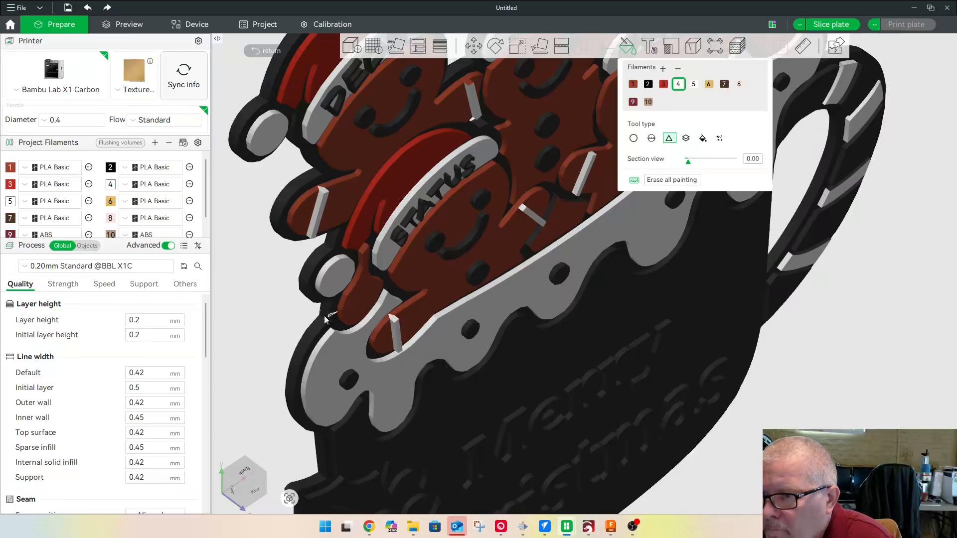
left_click_drag(275, 341, 261, 362)
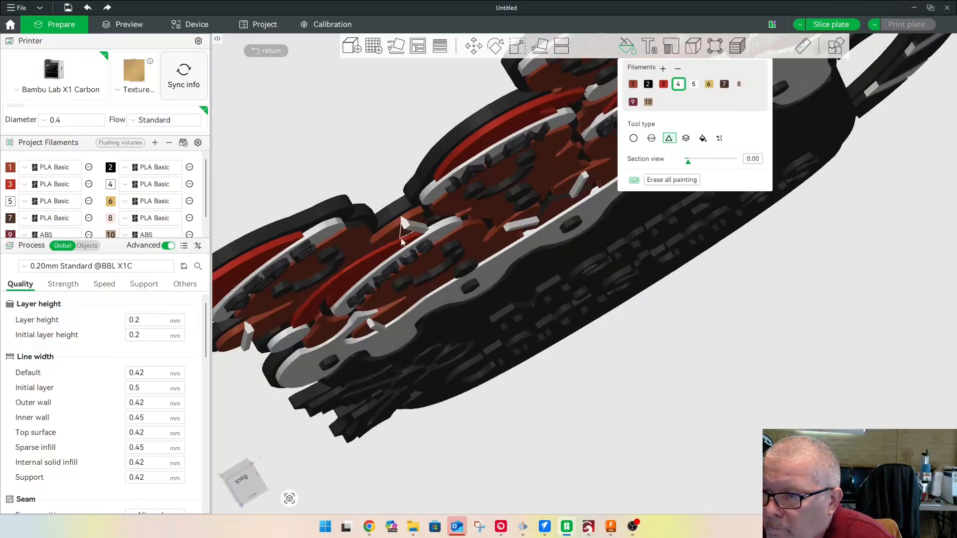
left_click_drag(374, 173, 342, 177)
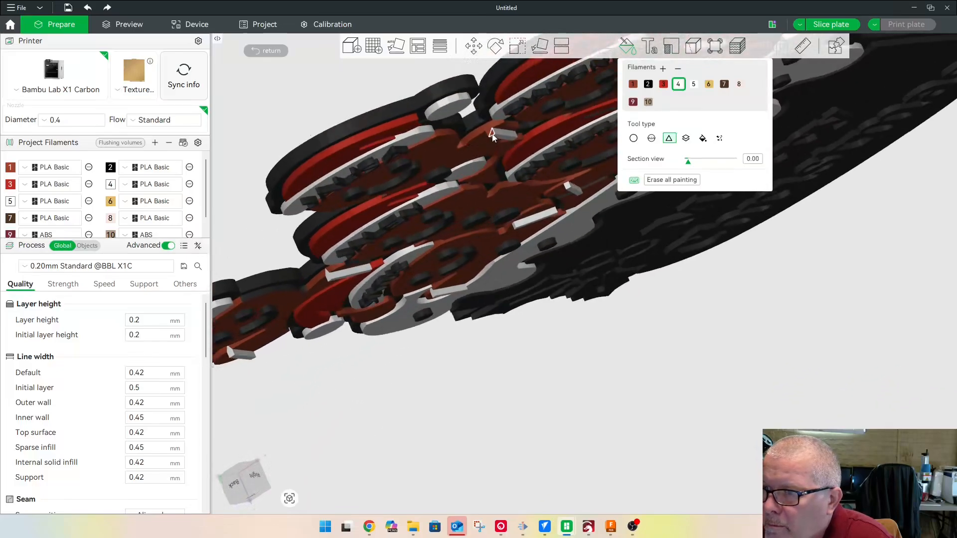
left_click_drag(441, 121, 373, 98)
scroll(373, 97, "up", 2)
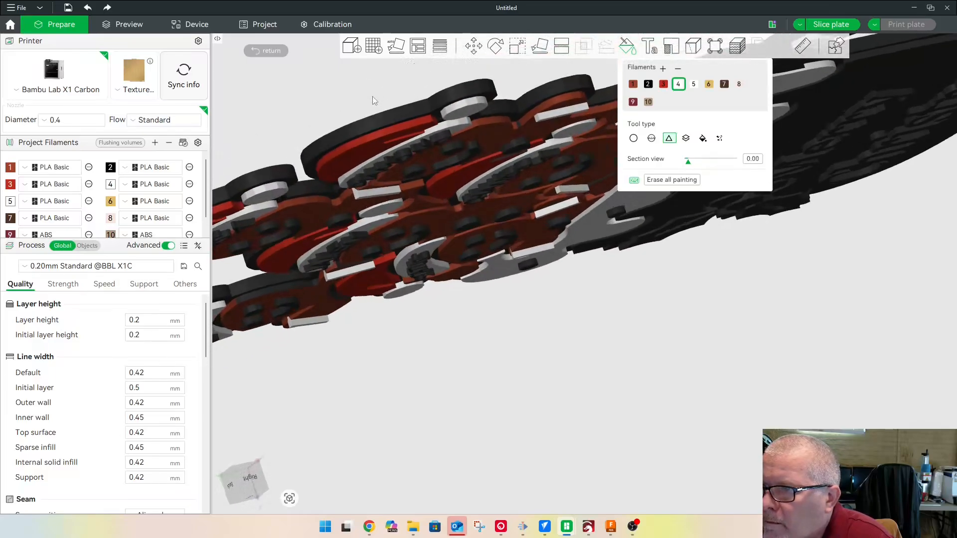
left_click(633, 84)
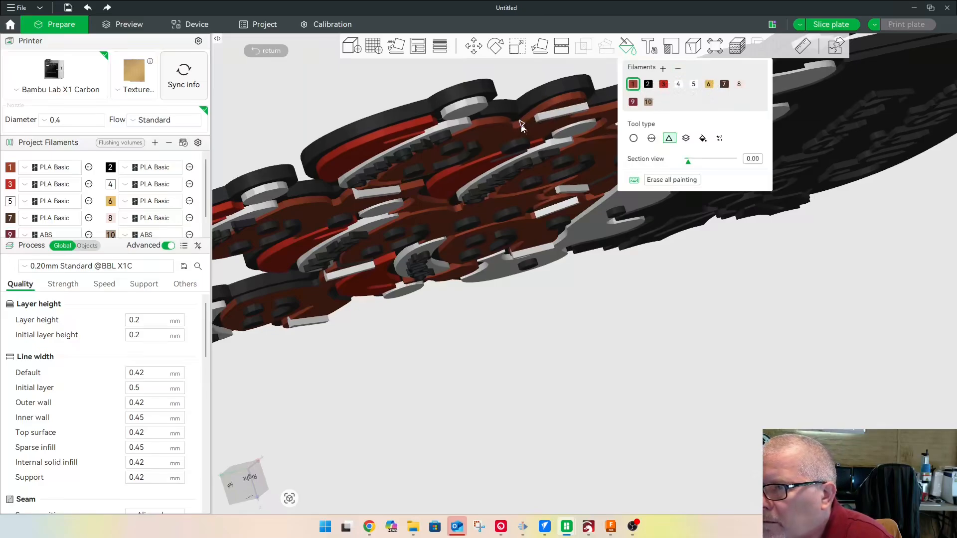
left_click_drag(496, 355, 507, 257)
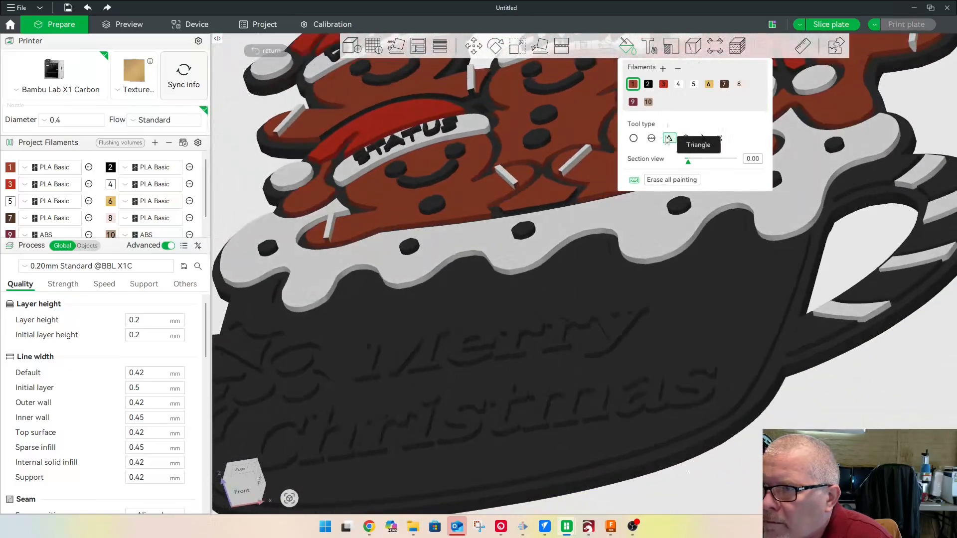
Touch up the end faces of the front figures' arm stripes with filament 4 using the Triangle tool
left_click(678, 83)
middle_click_drag(376, 280, 577, 359)
scroll(525, 324, "up", 6)
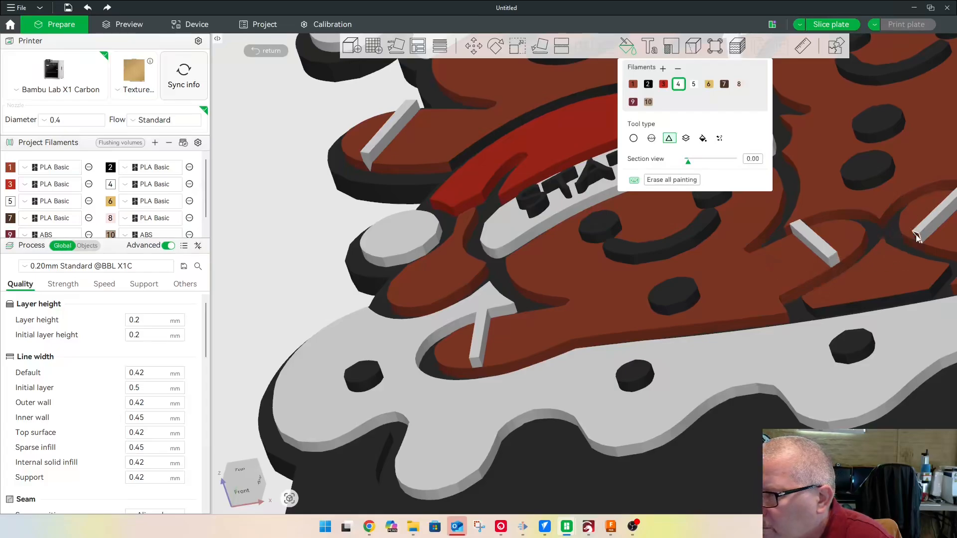
scroll(592, 274, "down", 1)
right_click_drag(720, 306, 301, 331)
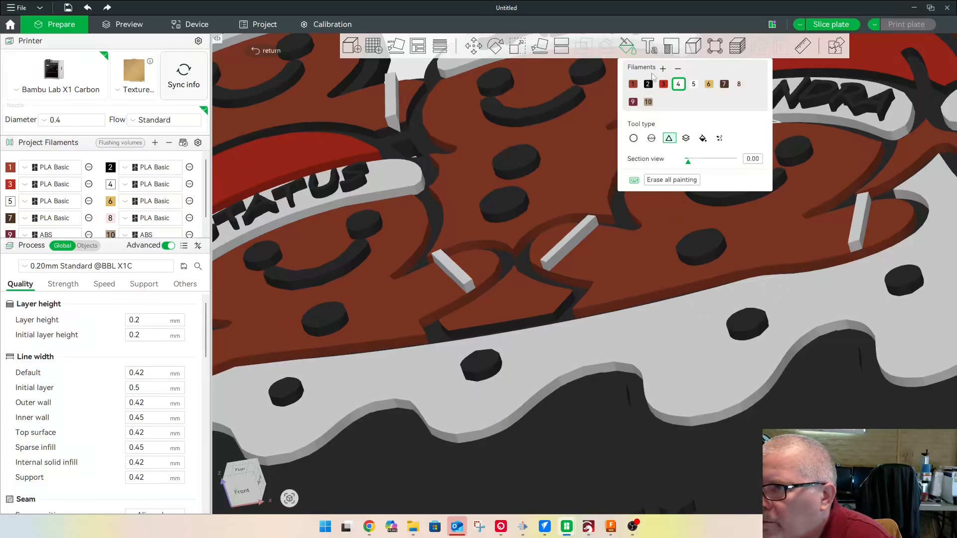
Fill the small wall section beside the holly-side back figure's inner arm stripe with filament 1
left_click(634, 85)
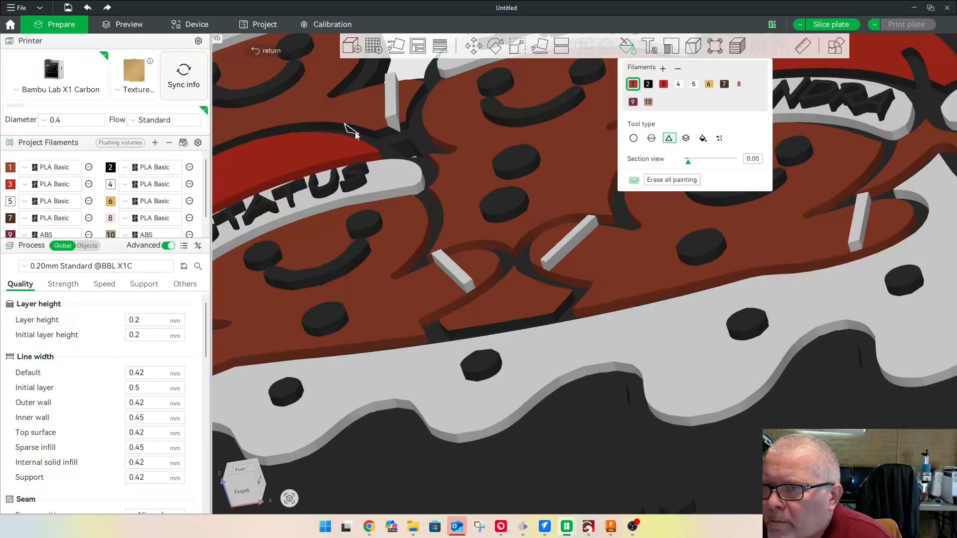
left_click(703, 138)
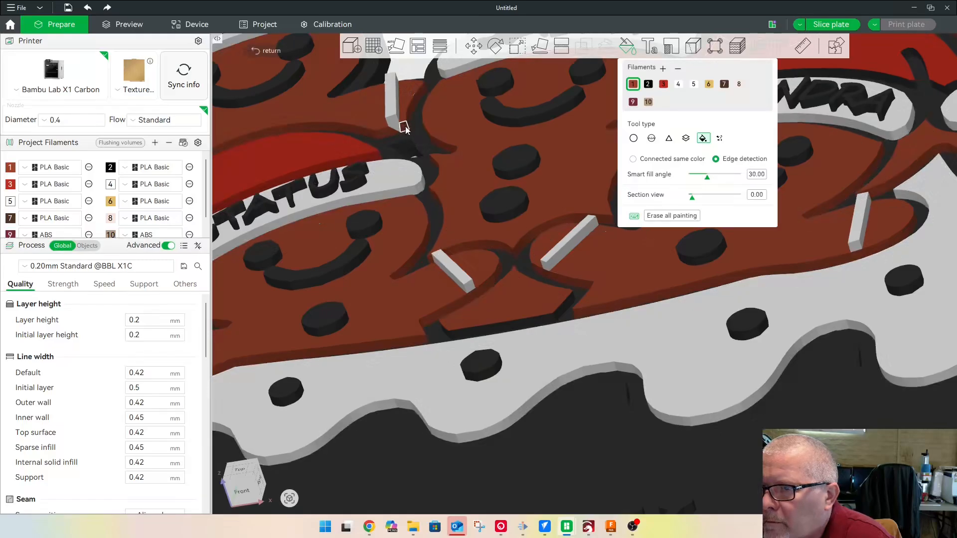
scroll(448, 129, "down", 5)
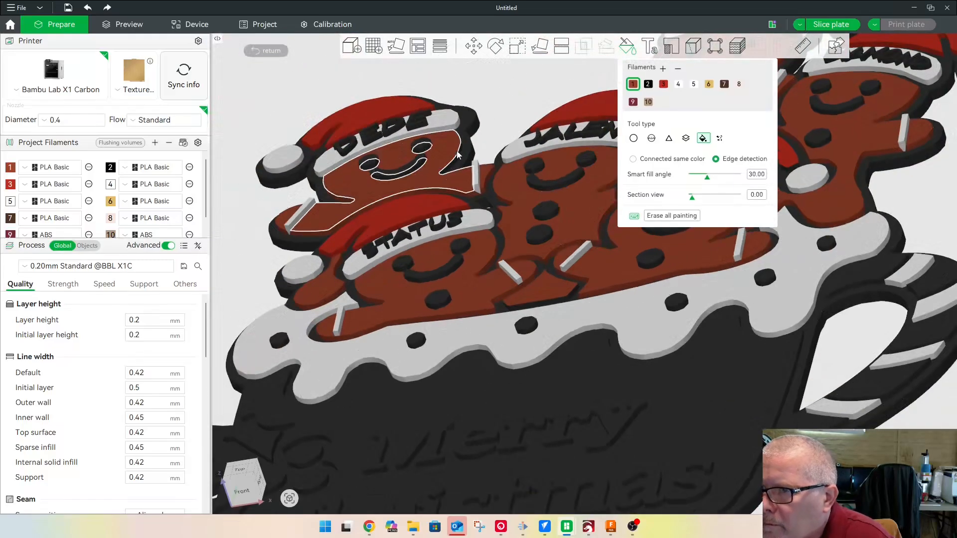
left_click_drag(543, 67, 525, 113)
scroll(299, 190, "down", 5)
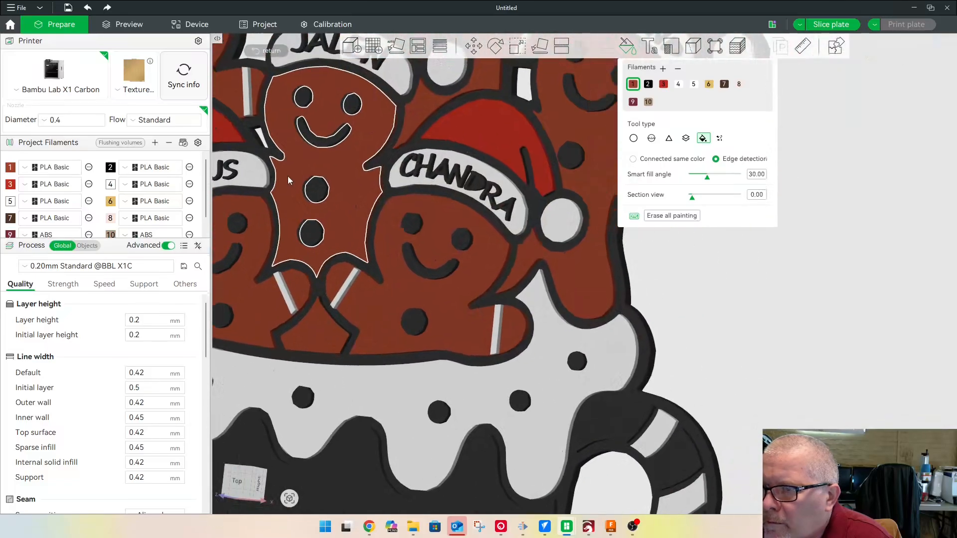
Paint the end face of the handle-side back figure's inner arm stripe with filament 4 using the Triangle tool
left_click_drag(626, 266, 549, 297)
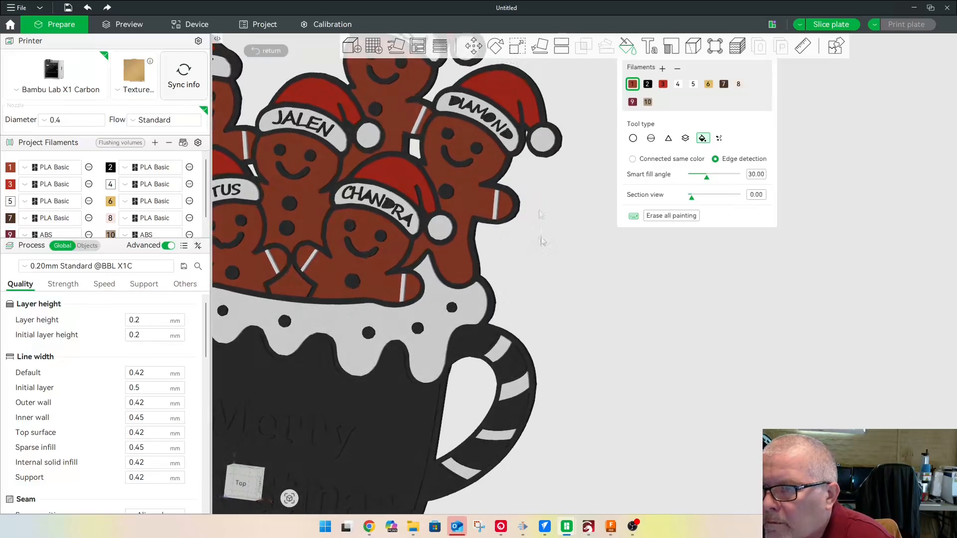
scroll(503, 128, "up", 6)
right_click_drag(502, 131, 727, 315)
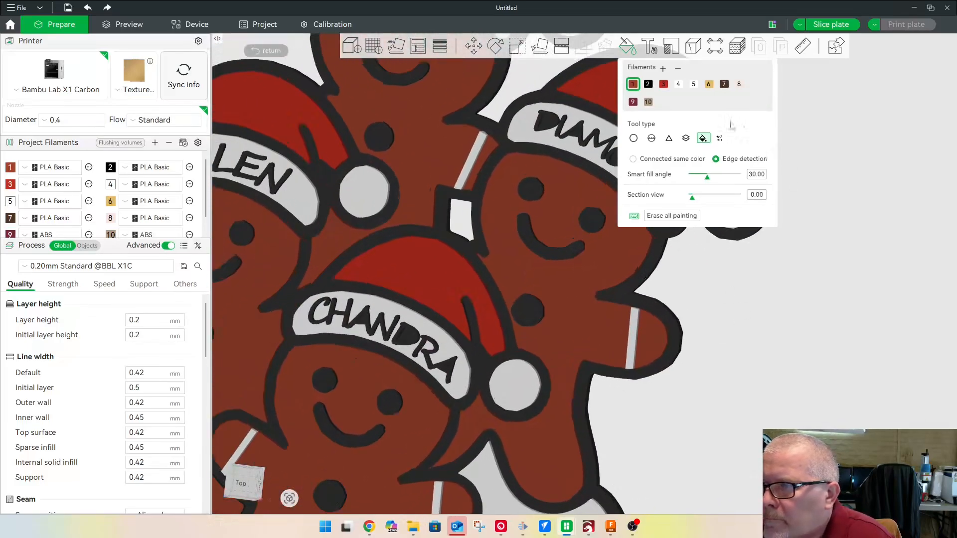
left_click(678, 84)
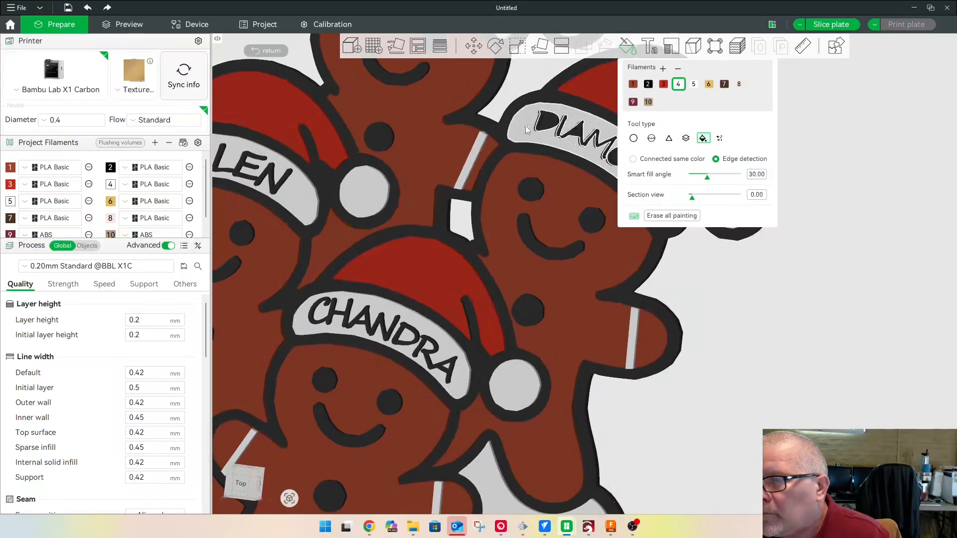
right_click_drag(833, 306, 605, 342)
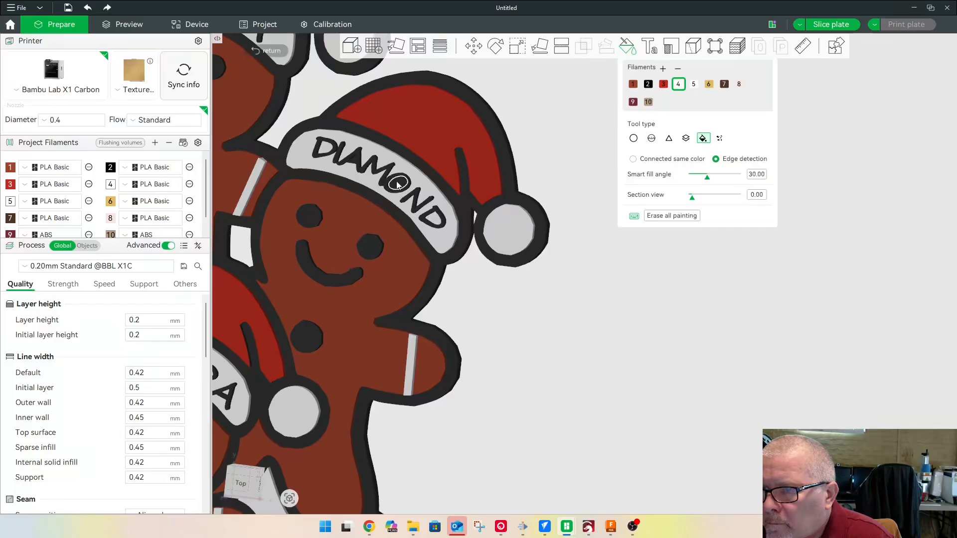
scroll(623, 360, "down", 5)
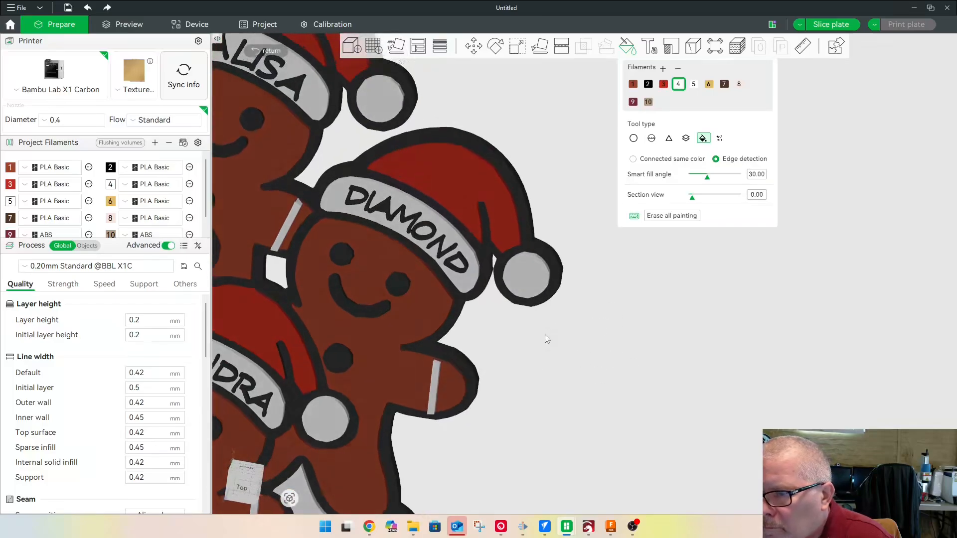
left_click_drag(553, 328, 558, 292)
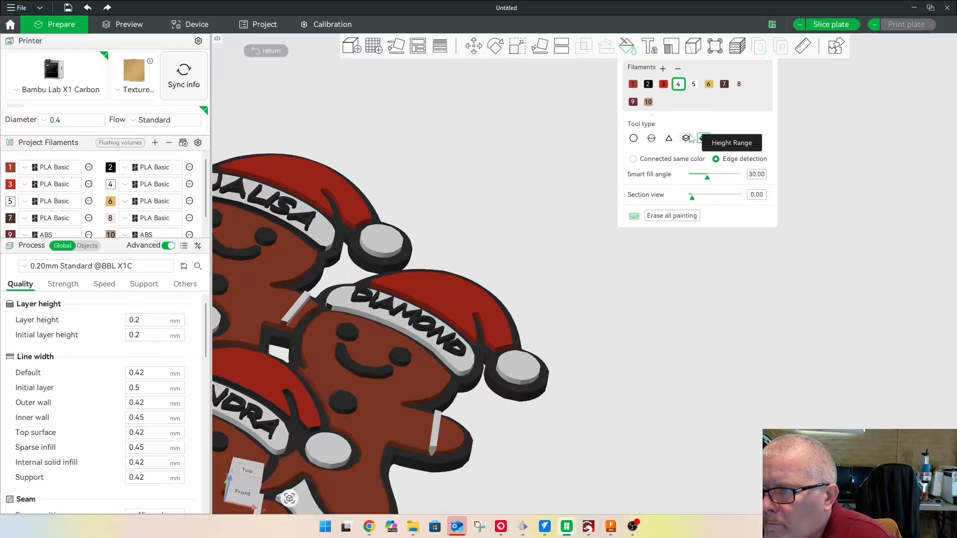
left_click(669, 138)
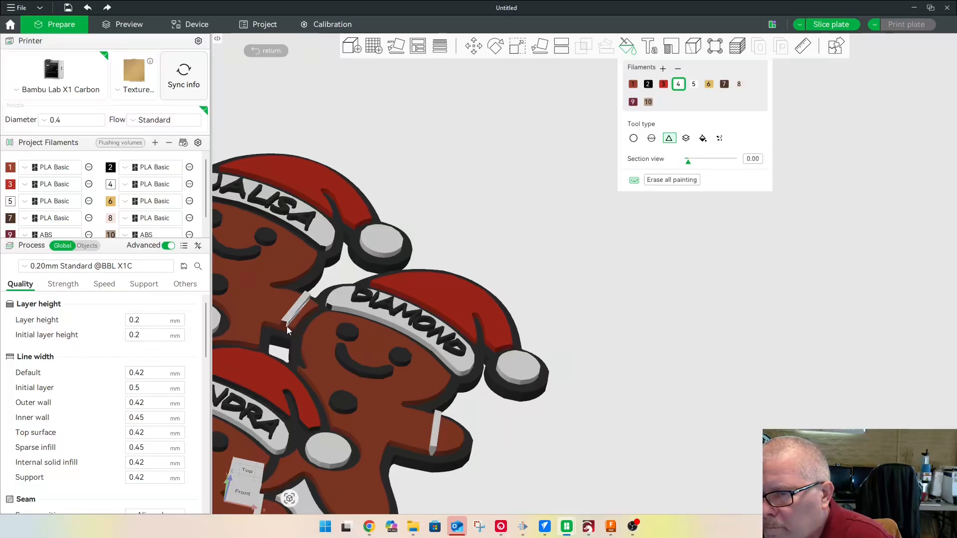
scroll(639, 401, "down", 5)
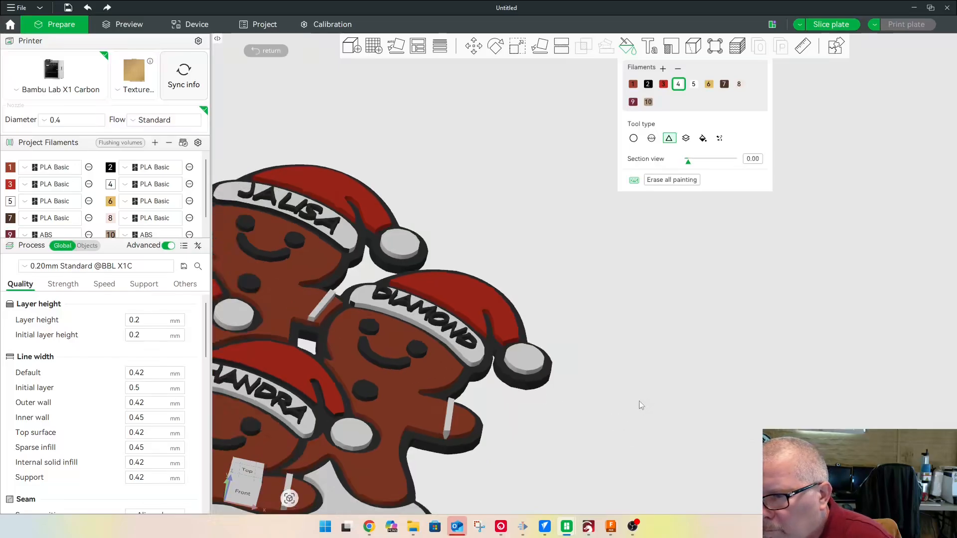
scroll(648, 384, "down", 3)
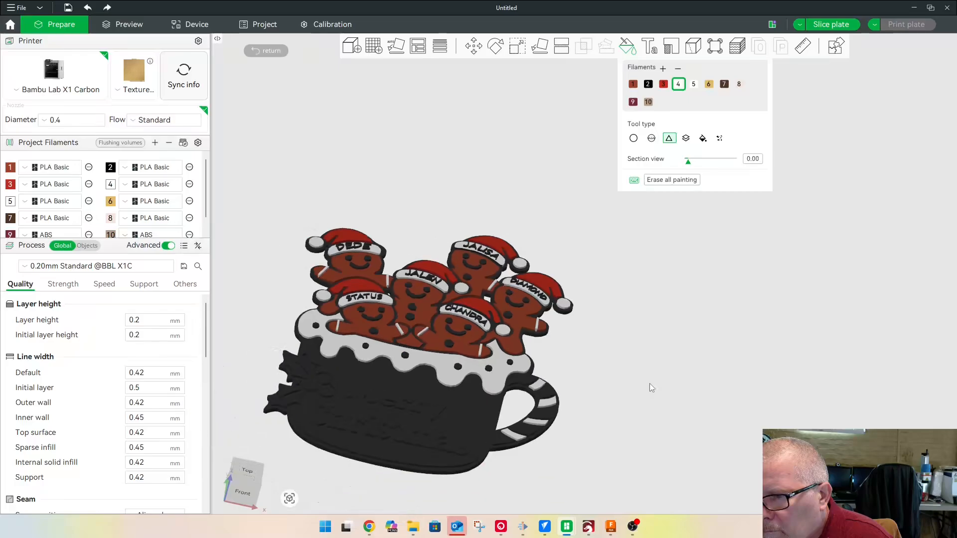
Fill the mug's front face and the handle segments between the white stripes with filament 3
left_click(664, 84)
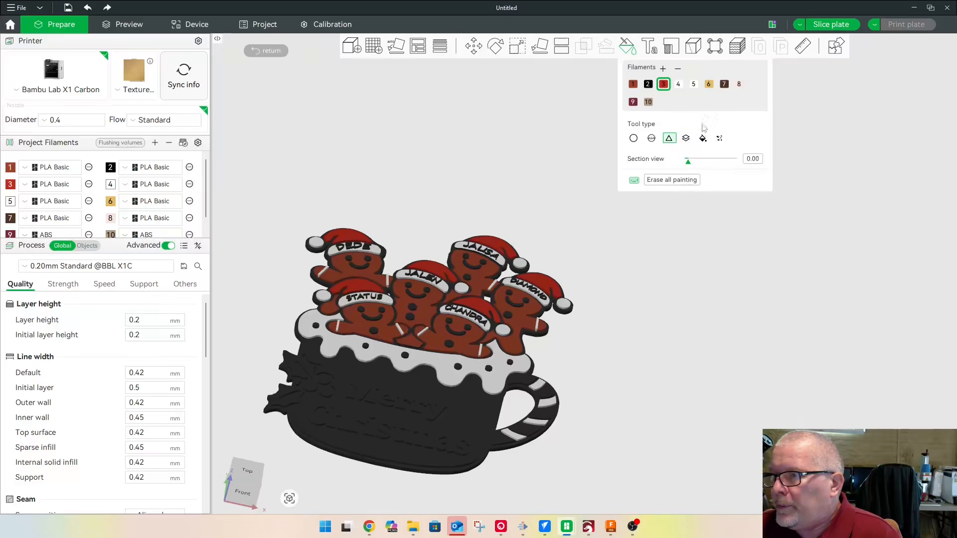
left_click(703, 138)
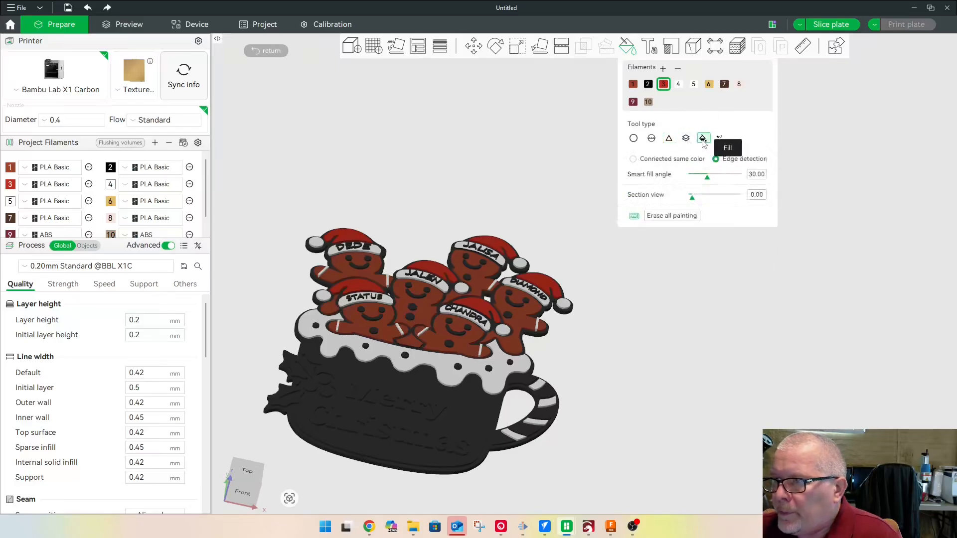
left_click(481, 415)
mouse_move(532, 483)
left_mouse_down()
mouse_move(509, 441)
mouse_move(529, 390)
mouse_move(539, 420)
left_mouse_up()
left_click(483, 454)
left_click(509, 443)
left_click(532, 424)
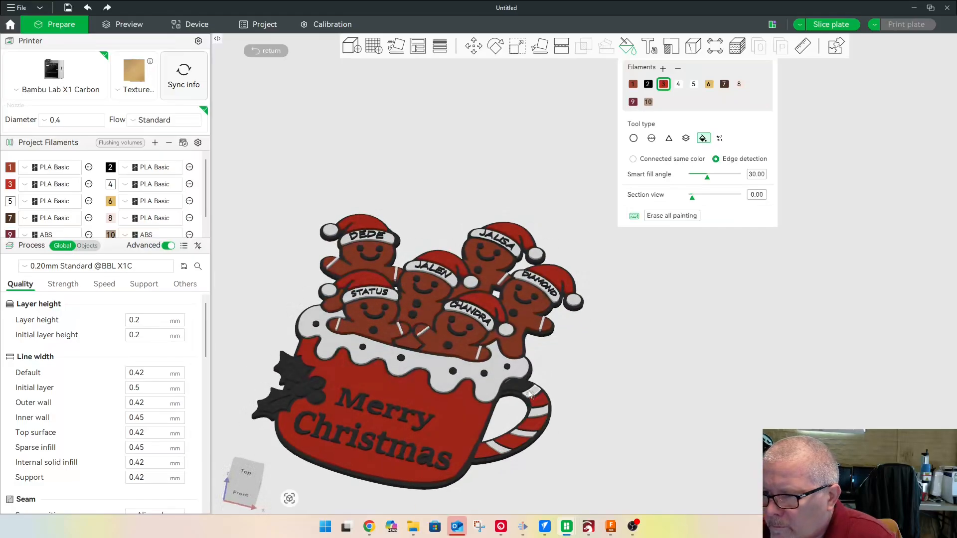
Fill the side walls of the handle's red segments with filament 3 and those of its white stripes with filament 4
left_click_drag(590, 399, 332, 411)
scroll(457, 399, "up", 5)
left_click_drag(531, 492, 609, 481)
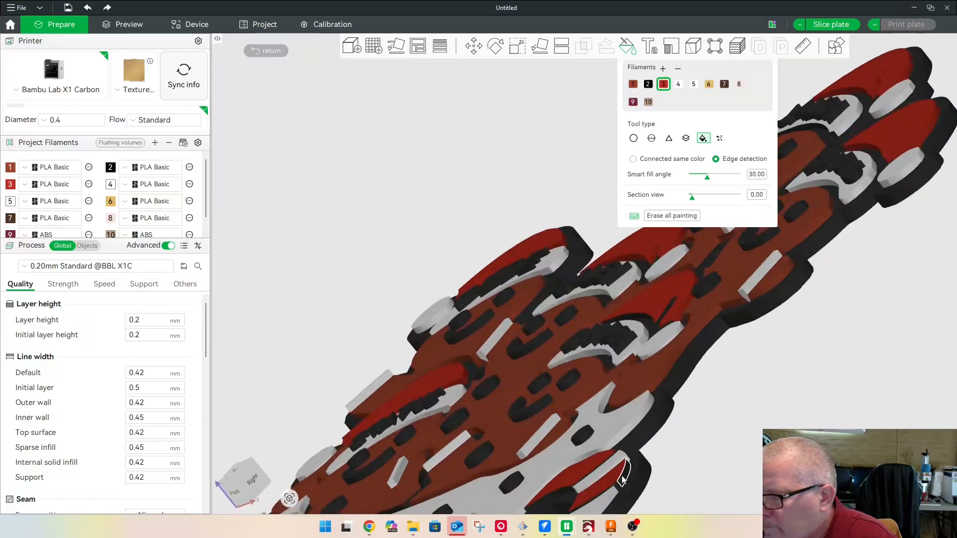
left_click_drag(711, 467, 746, 460)
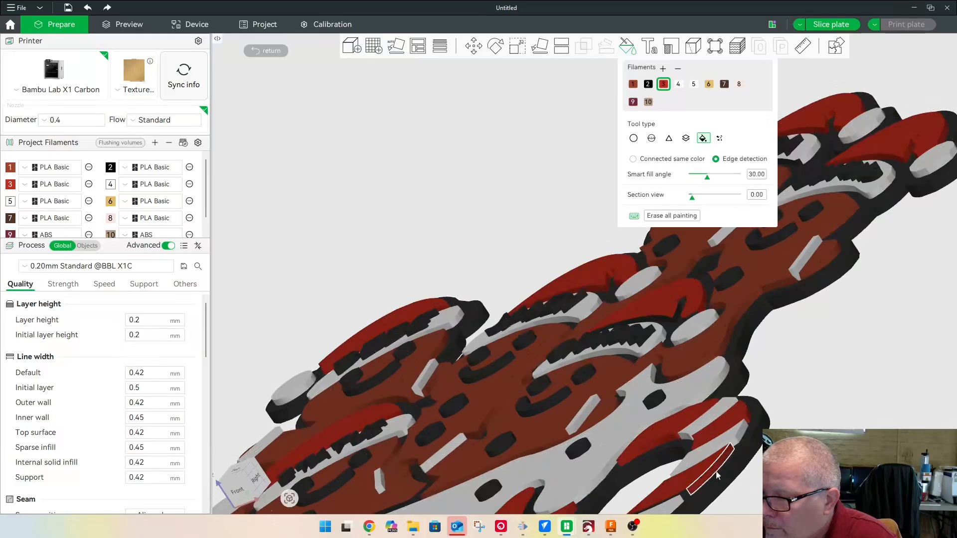
mouse_move(718, 473)
left_mouse_down()
mouse_move(869, 418)
mouse_move(861, 428)
left_mouse_up()
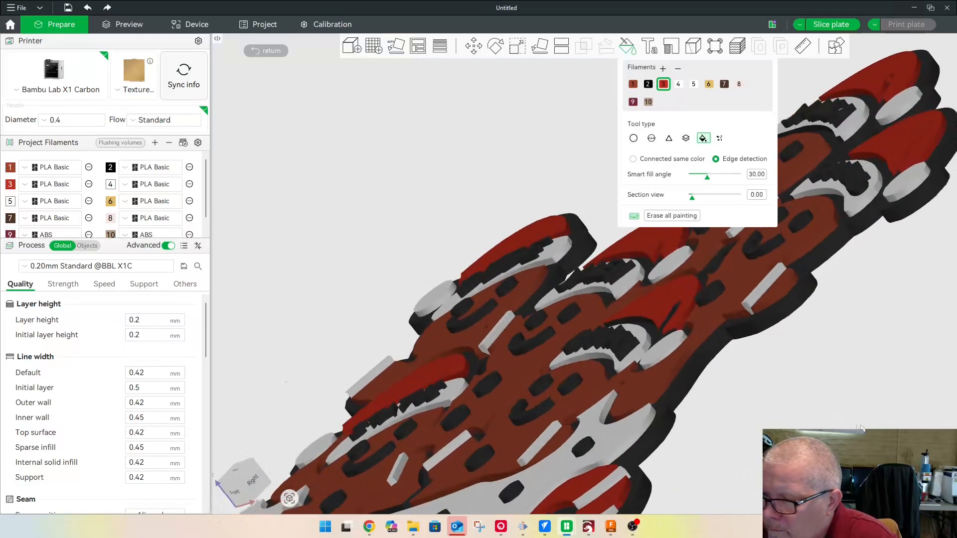
scroll(756, 369, "down", 7)
right_click_drag(558, 468, 512, 330)
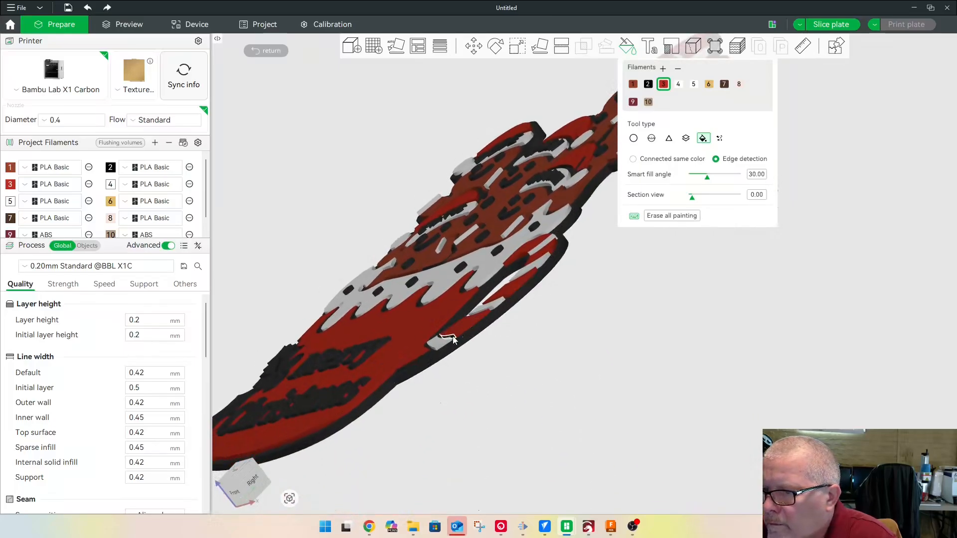
left_click_drag(527, 365, 547, 414)
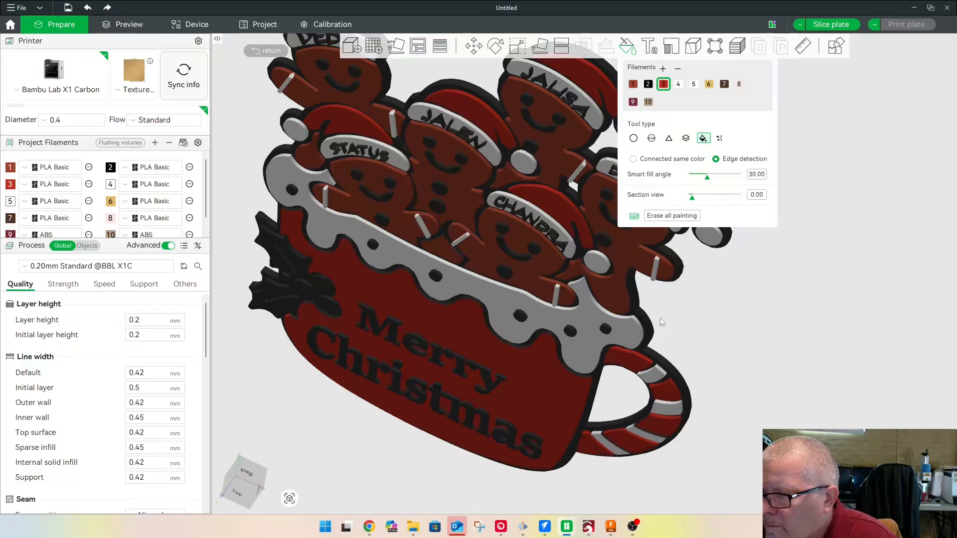
left_click(679, 84)
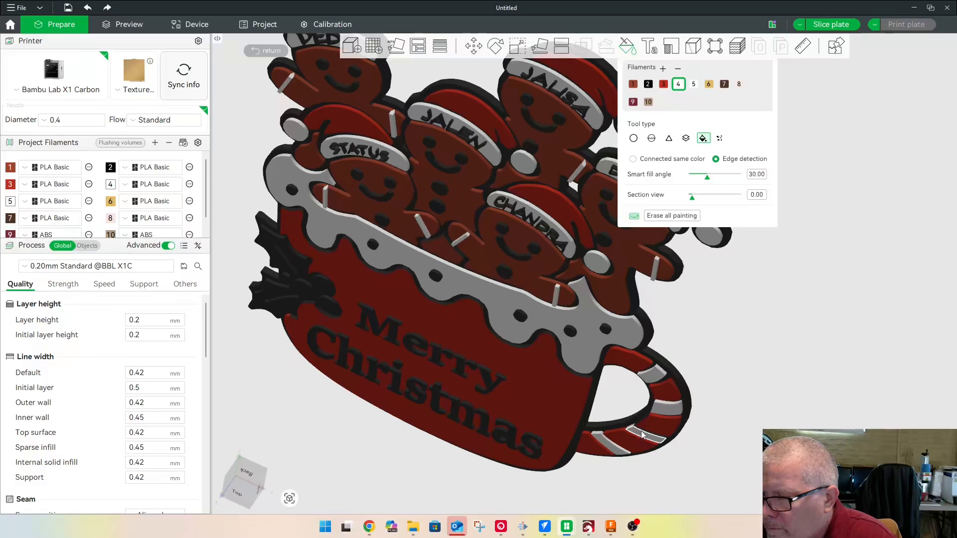
left_click_drag(705, 454, 660, 411)
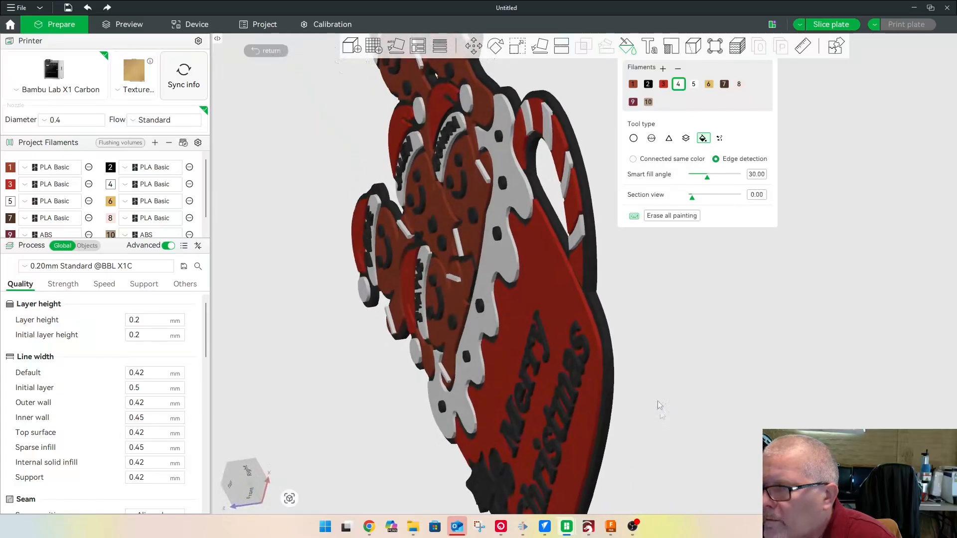
Fill the base outline surface around the mug and figures with filament 3
left_click(663, 84)
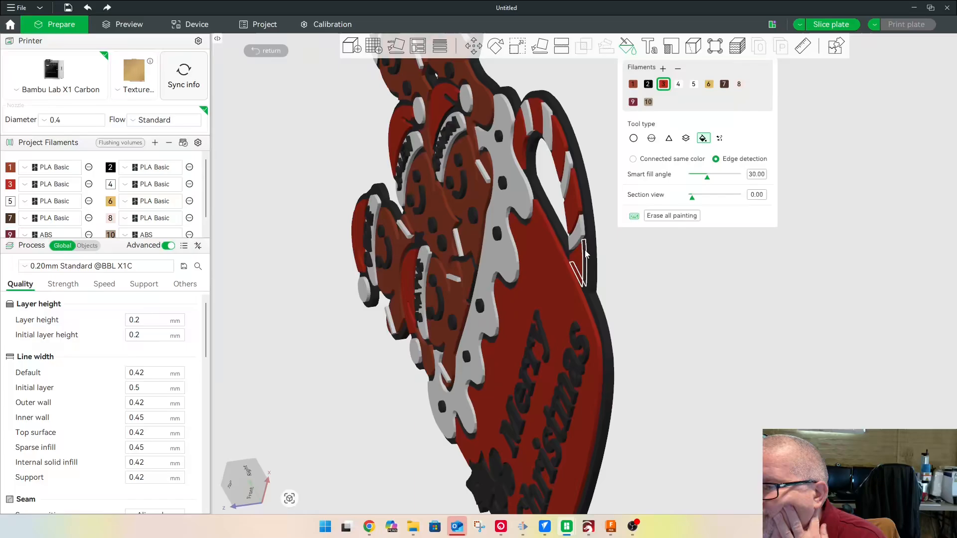
left_click_drag(631, 259, 443, 280)
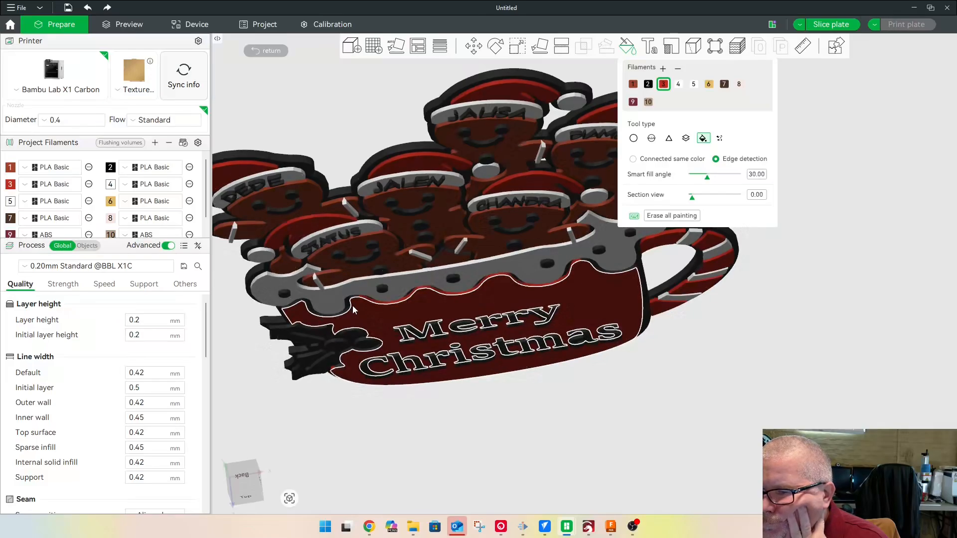
left_click_drag(349, 307, 239, 291)
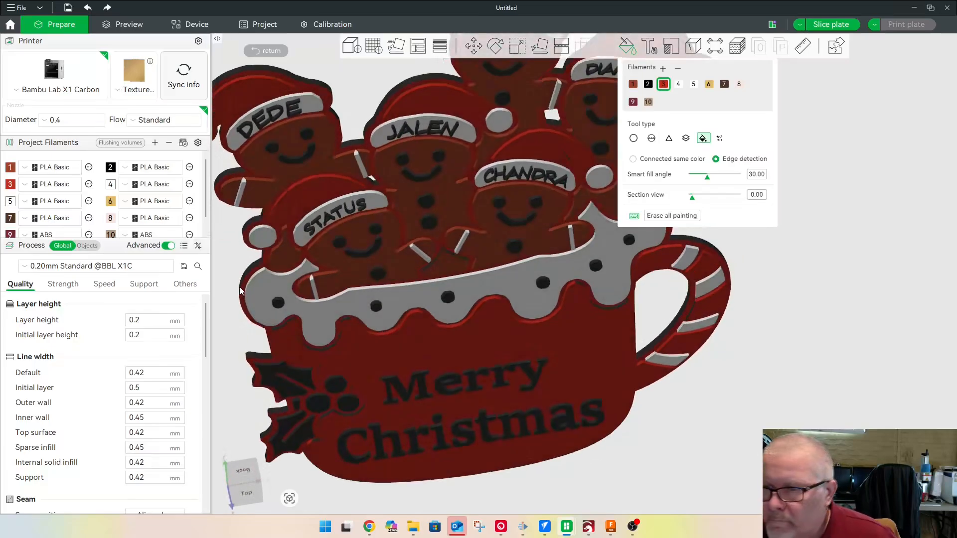
left_click_drag(251, 334, 256, 345)
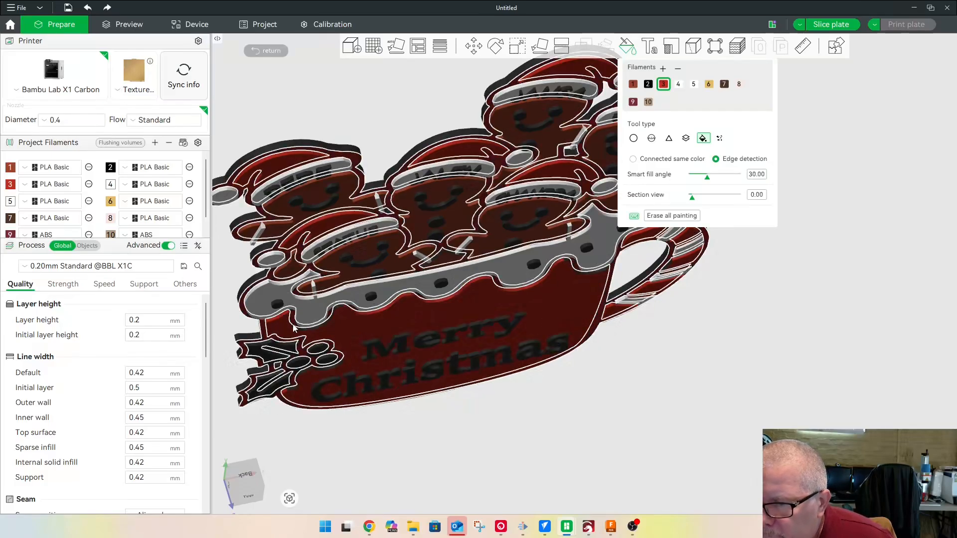
Fill the mug's raised side walls around the holly with filament 3
left_click_drag(279, 331, 254, 337)
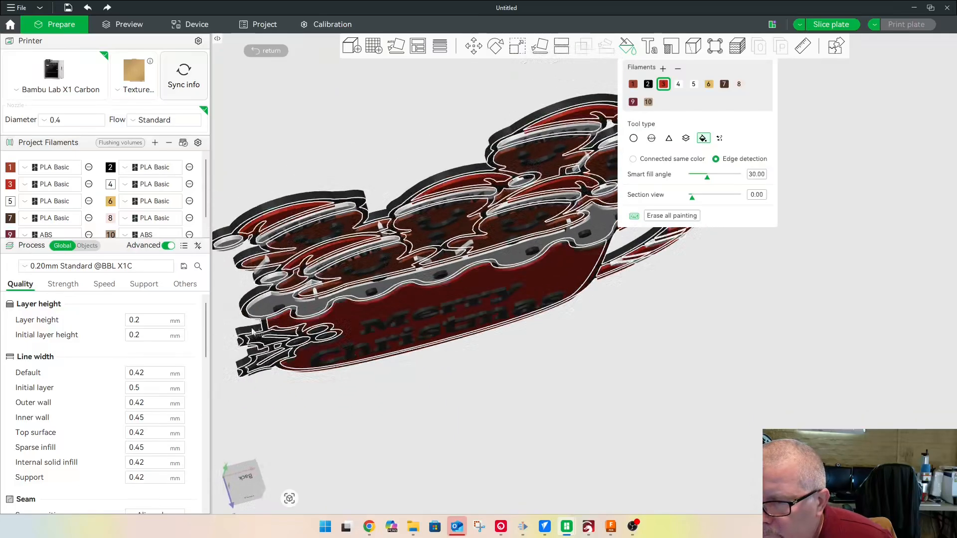
left_click_drag(230, 315, 268, 307)
left_click_drag(272, 269, 318, 288)
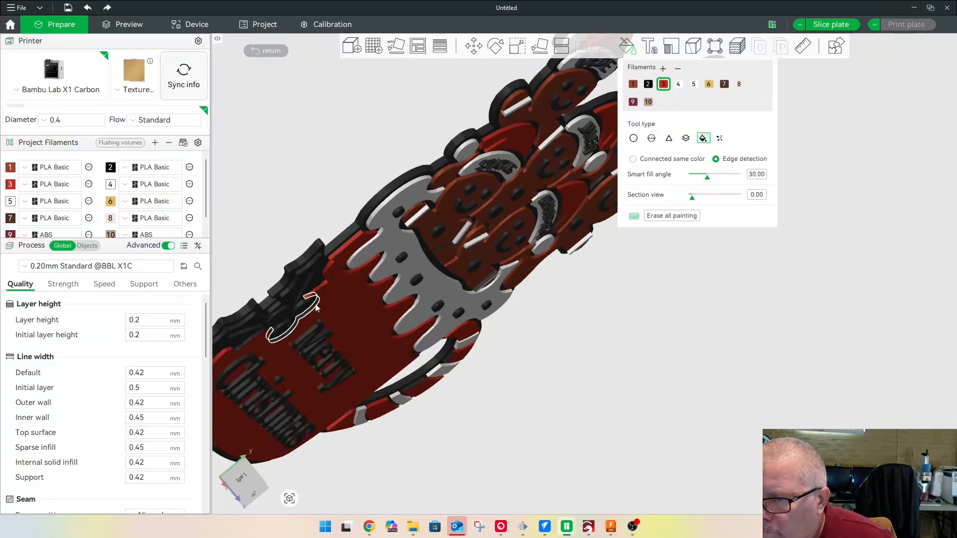
left_click_drag(283, 245, 310, 339)
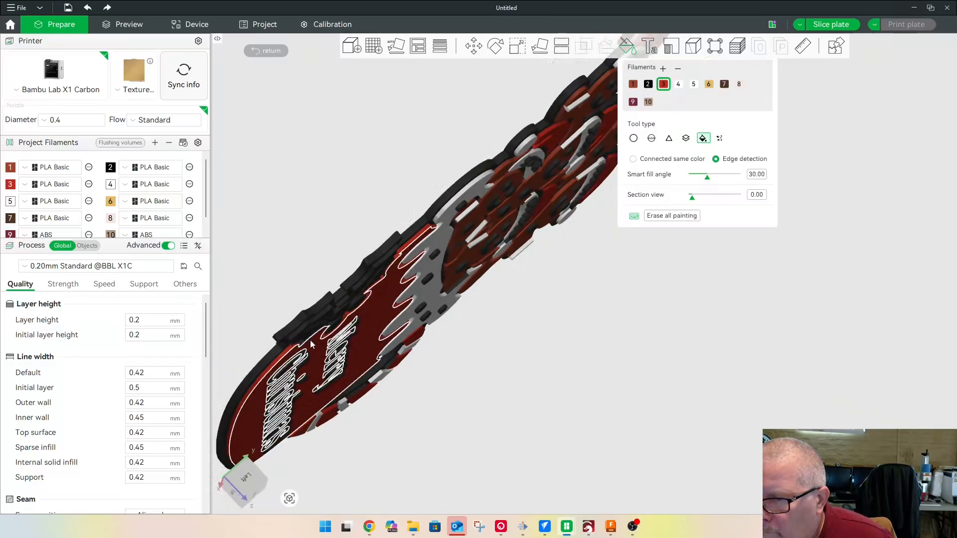
left_click_drag(301, 255, 393, 311)
left_click_drag(598, 371, 545, 363)
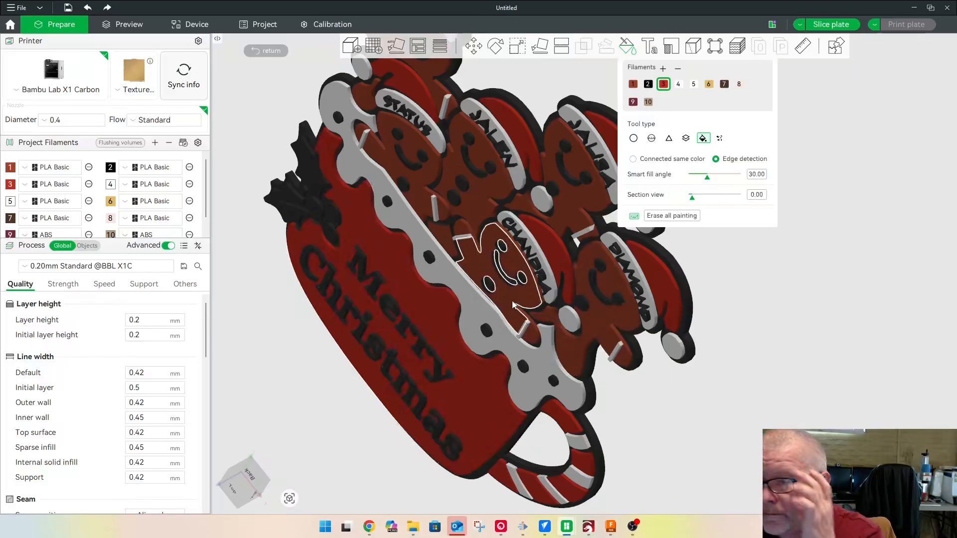
Fill the three holly berries' top faces and visible side walls with filament 3
left_click_drag(745, 396, 773, 374)
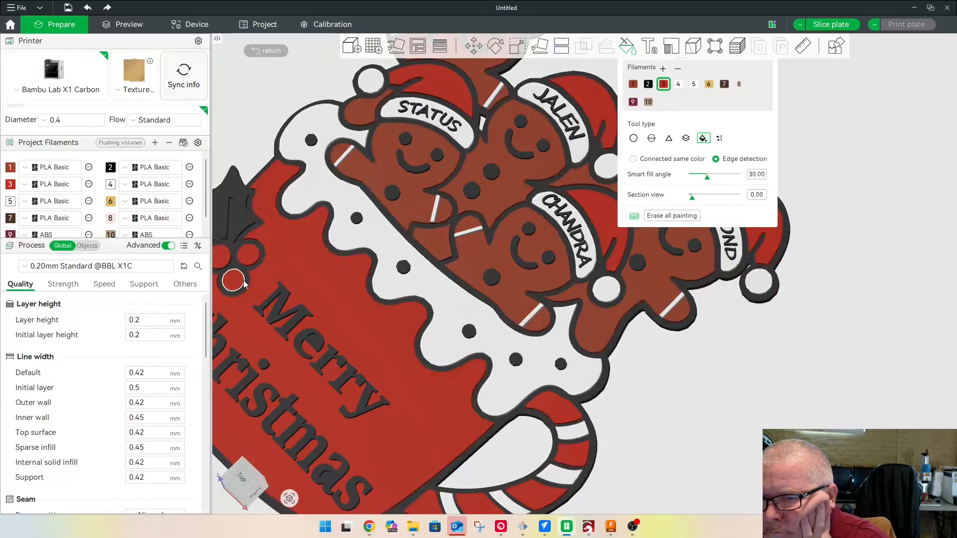
left_click_drag(251, 152, 304, 173)
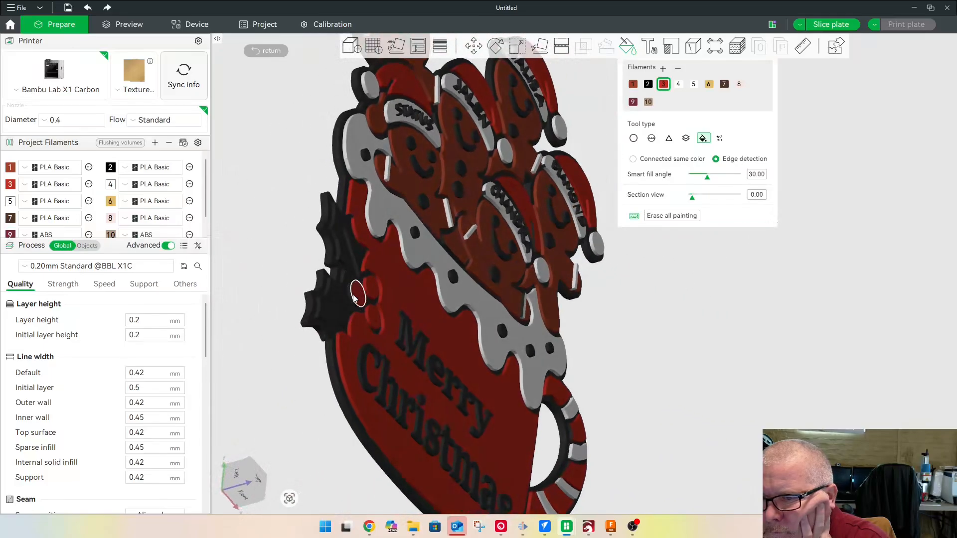
left_click_drag(300, 207, 295, 241)
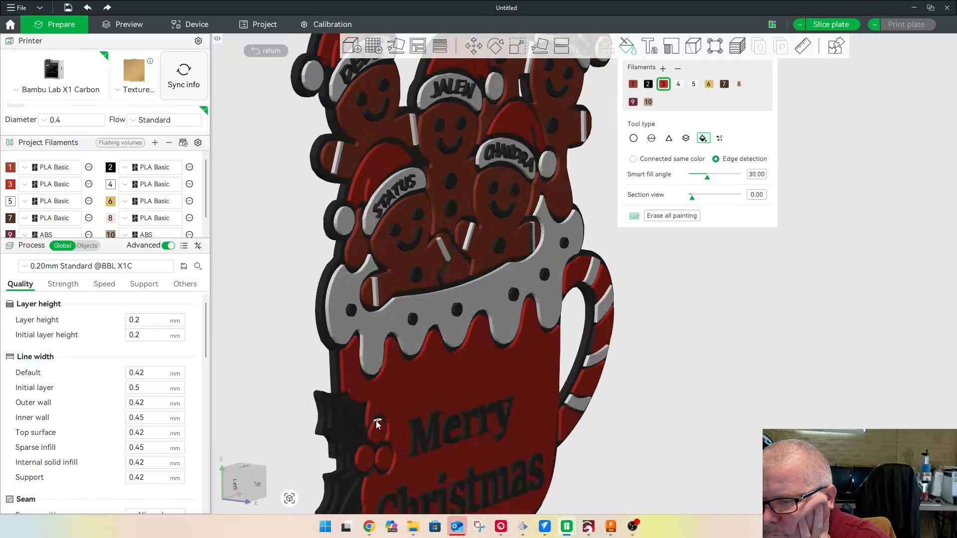
mouse_move(311, 363)
left_mouse_down()
mouse_move(301, 343)
mouse_move(275, 392)
mouse_move(285, 387)
mouse_move(285, 340)
mouse_move(295, 334)
left_mouse_up()
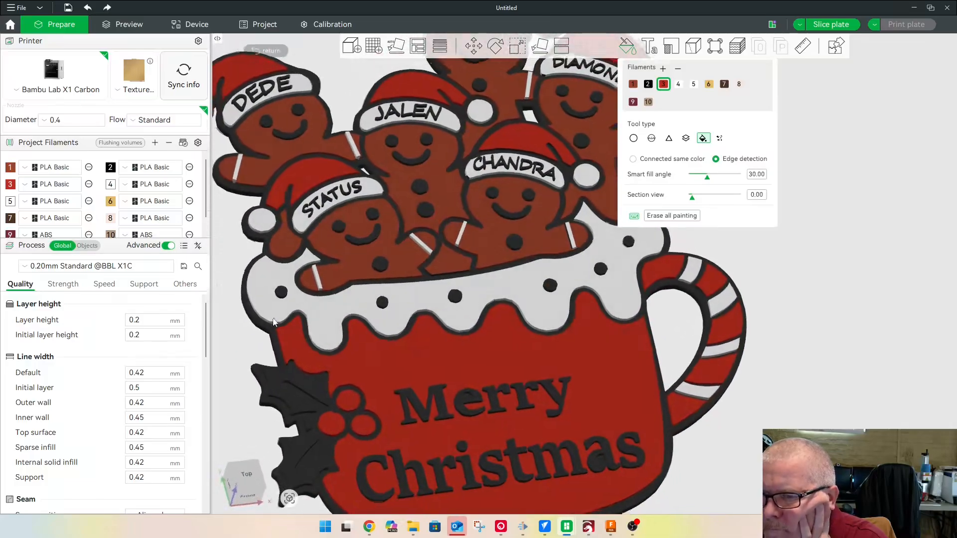
Fill the top faces of both holly leaves and their visible side walls with filament 1
left_click(632, 83)
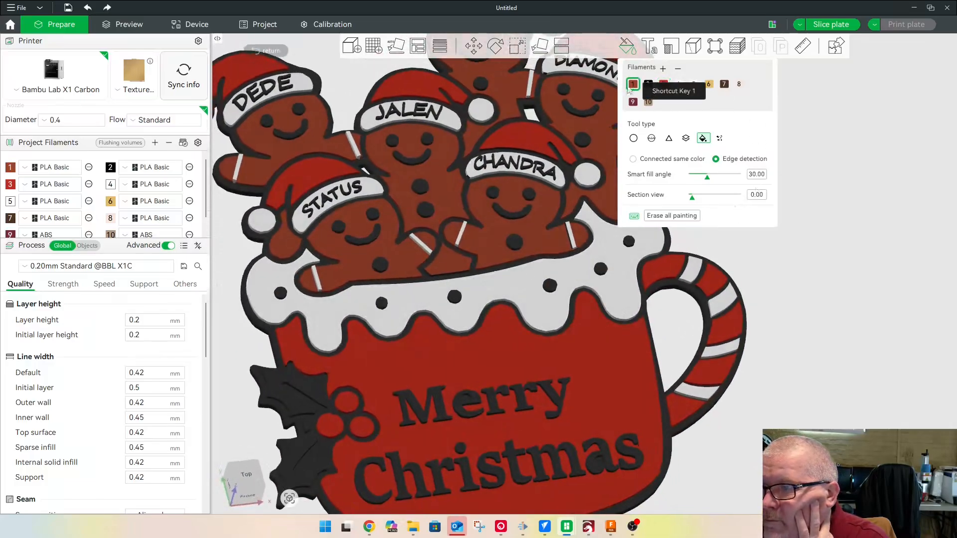
left_click(296, 447)
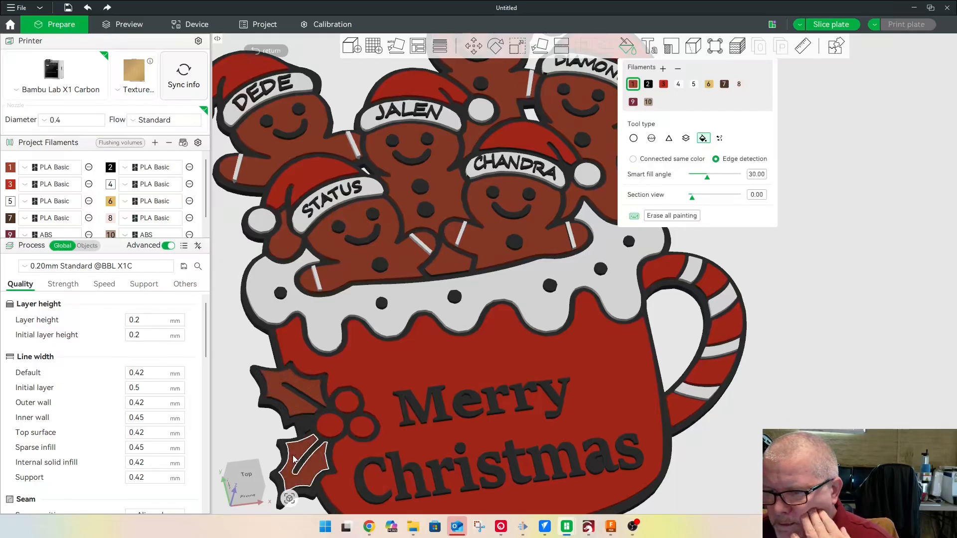
left_click_drag(251, 425, 261, 407)
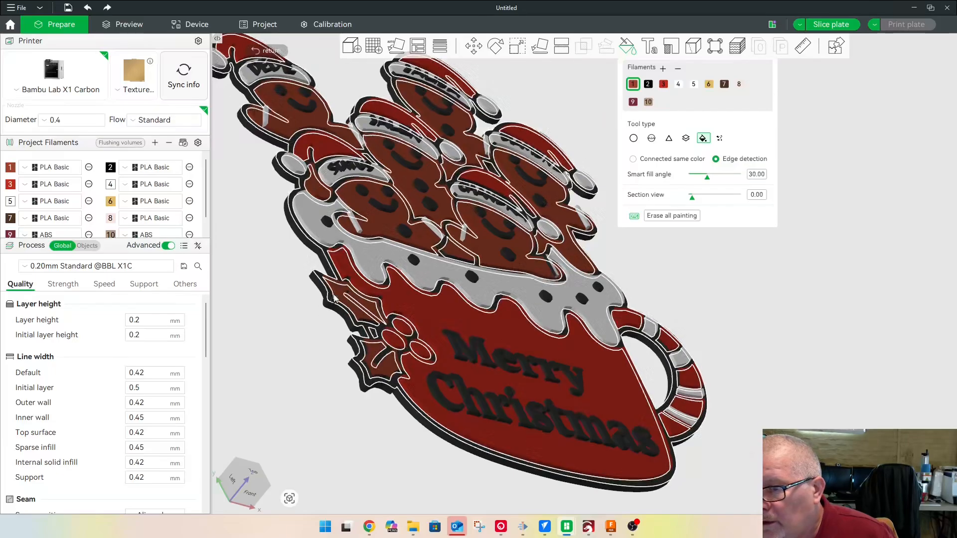
left_click_drag(279, 296, 261, 291)
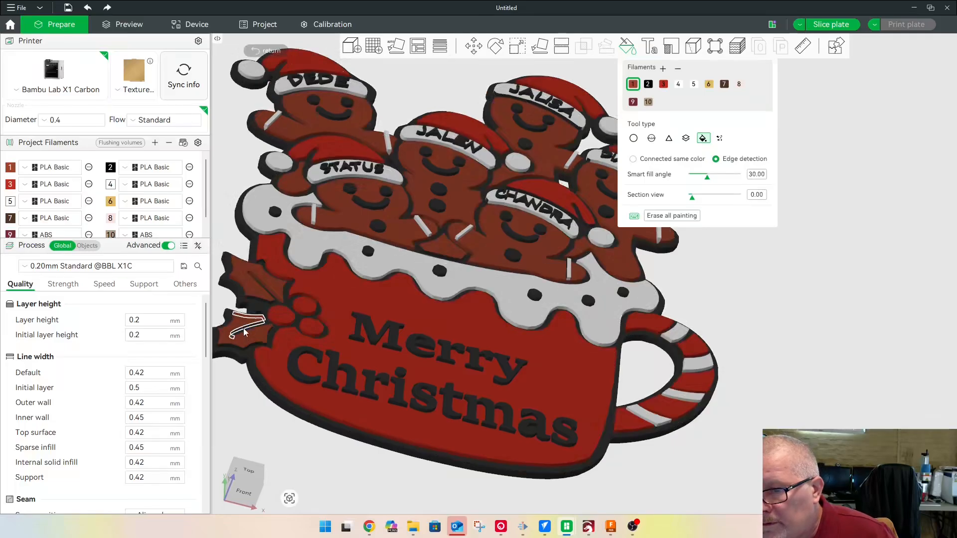
left_click(248, 347)
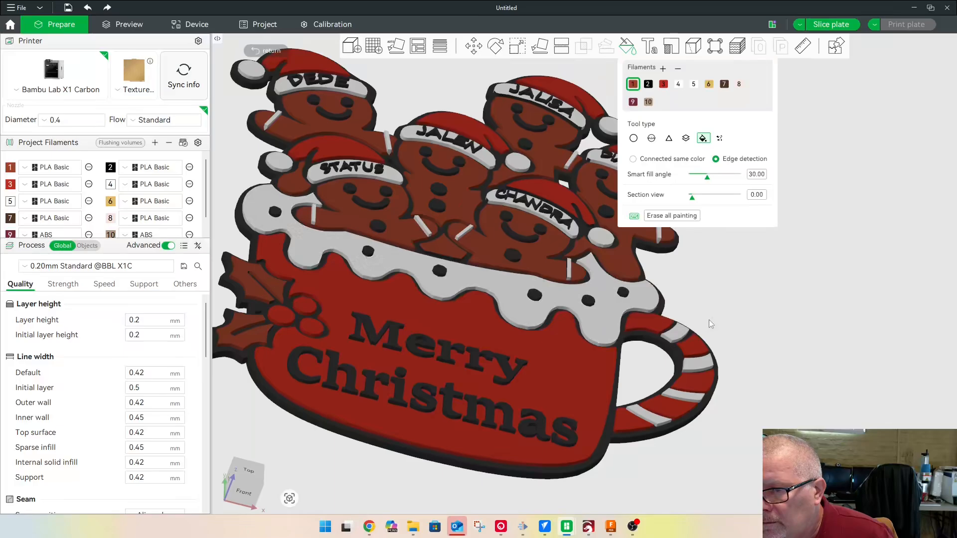
Fill the small piece between the holly leaves and the remaining side walls of the berries with filament 3
left_click(663, 84)
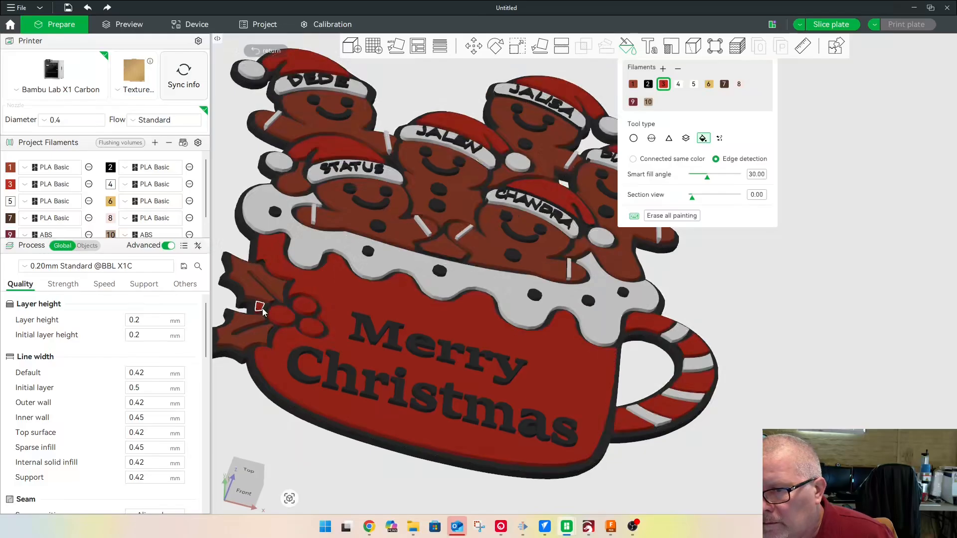
left_click_drag(591, 313, 665, 311)
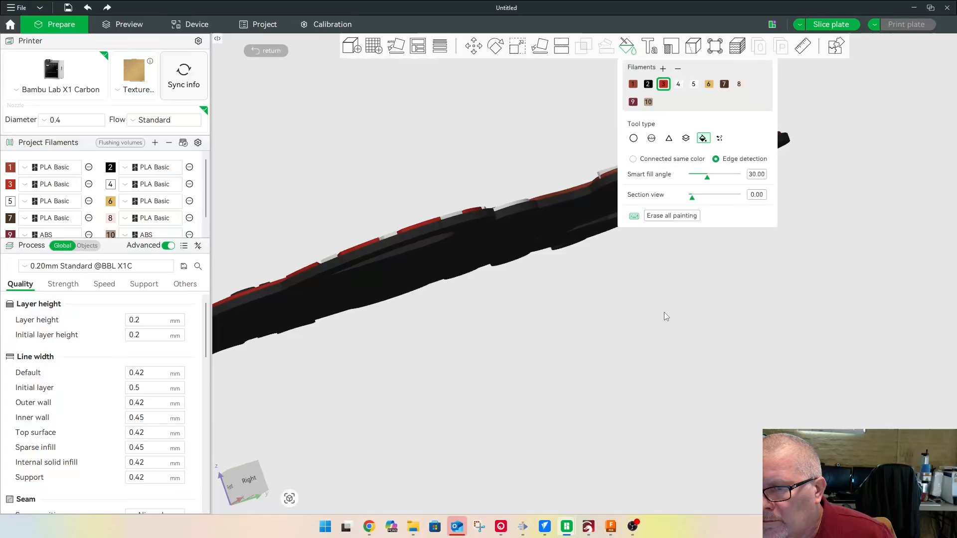
mouse_move(459, 345)
left_mouse_down()
mouse_move(317, 326)
mouse_move(432, 294)
left_mouse_up()
scroll(432, 299, "up", 10)
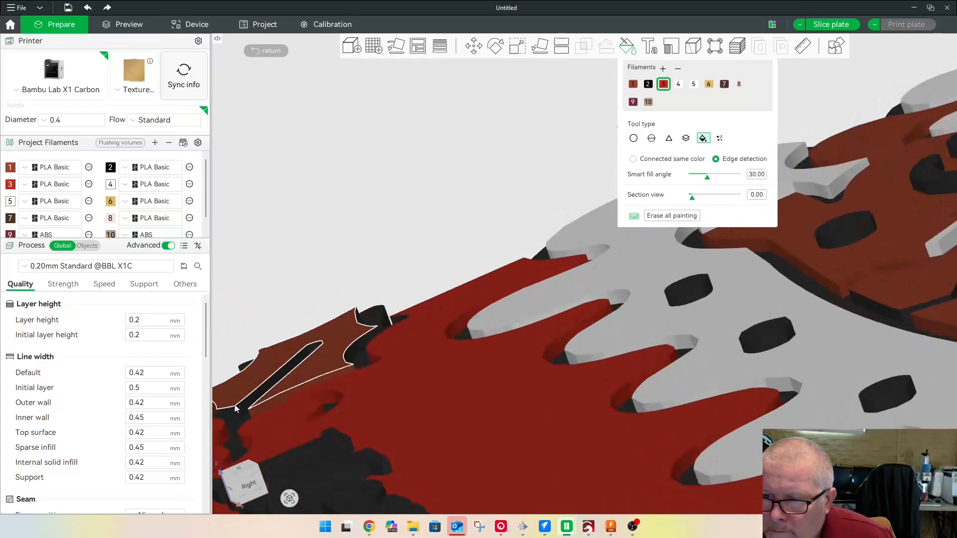
right_click_drag(341, 393, 530, 379)
left_click(413, 404)
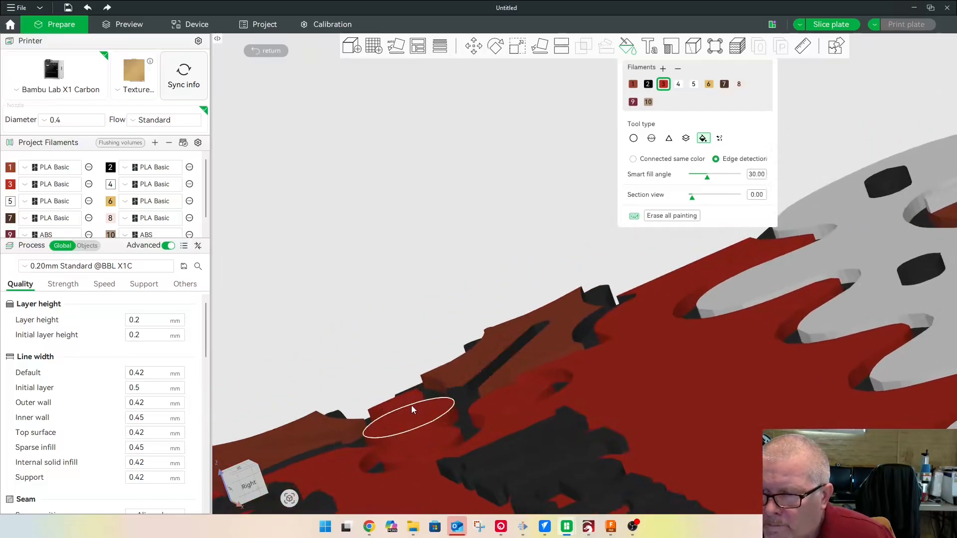
Fill the holly leaves' vein grooves and remaining side walls with filament 1
left_click(632, 83)
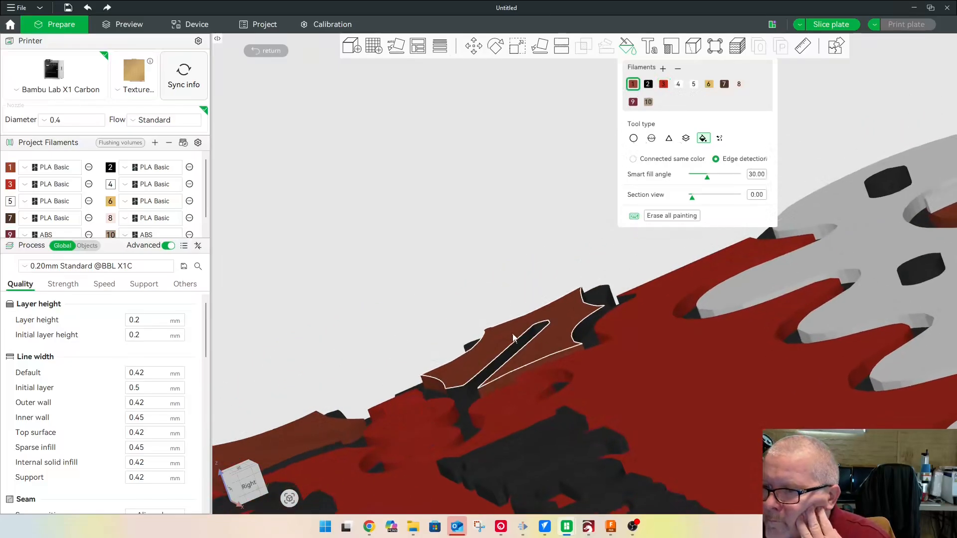
left_click(516, 351)
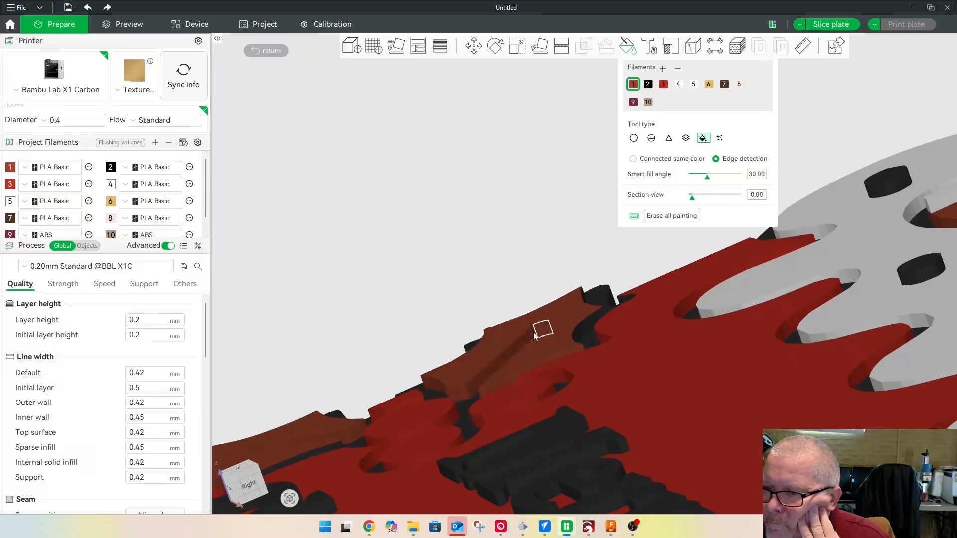
scroll(438, 304, "down", 6)
right_click_drag(438, 304, 436, 269)
scroll(437, 272, "down", 5)
left_click_drag(397, 167, 503, 310)
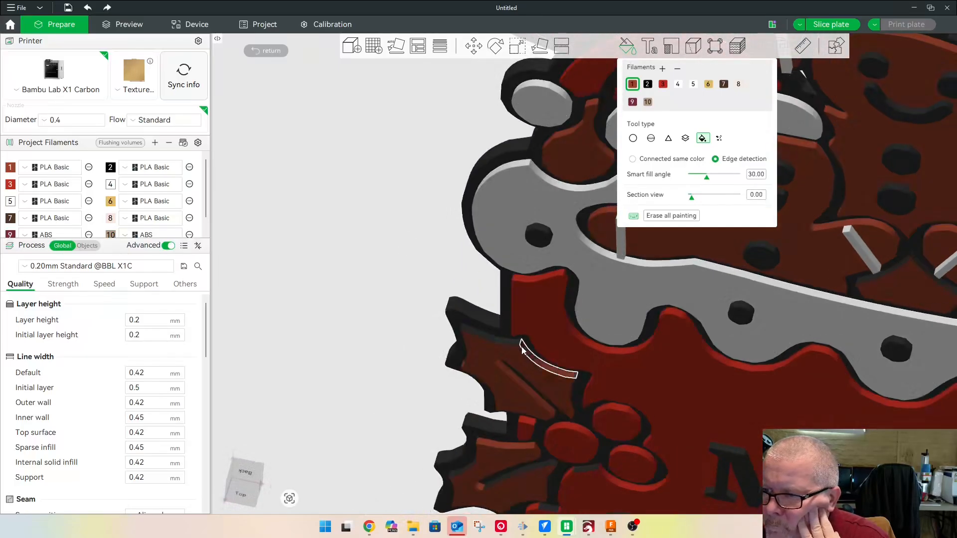
Fill the top faces of the letters in "Merry" on the mug with filament 4
left_click_drag(407, 289, 370, 227)
scroll(370, 227, "down", 10)
middle_click_drag(721, 376, 408, 262)
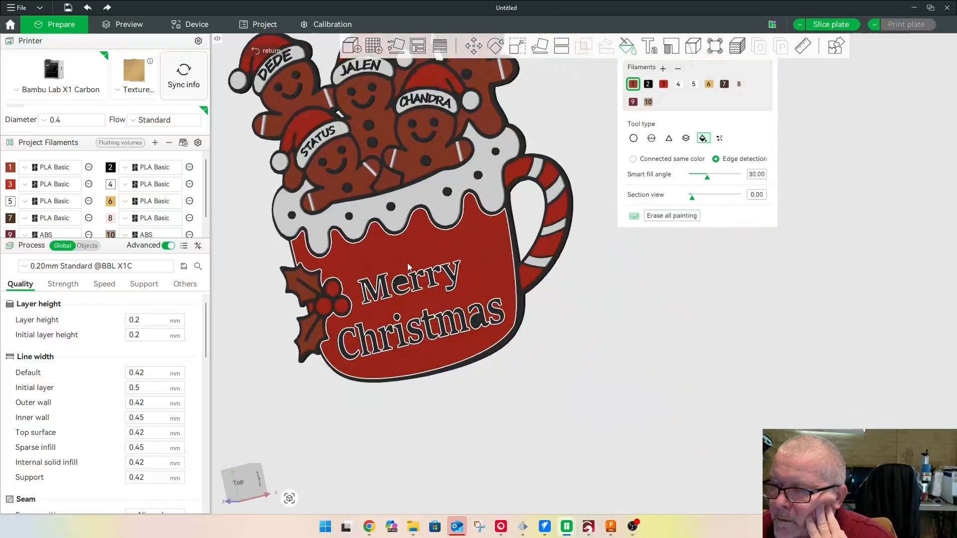
left_click(693, 83)
left_click(679, 84)
scroll(401, 310, "down", 5)
scroll(400, 310, "up", 7)
scroll(401, 310, "up", 6)
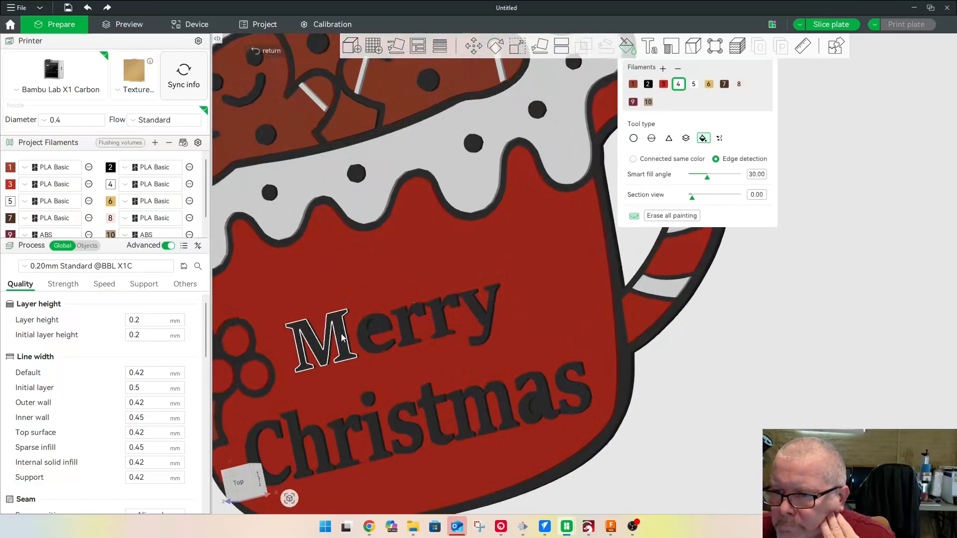
left_click(342, 338)
left_click(375, 334)
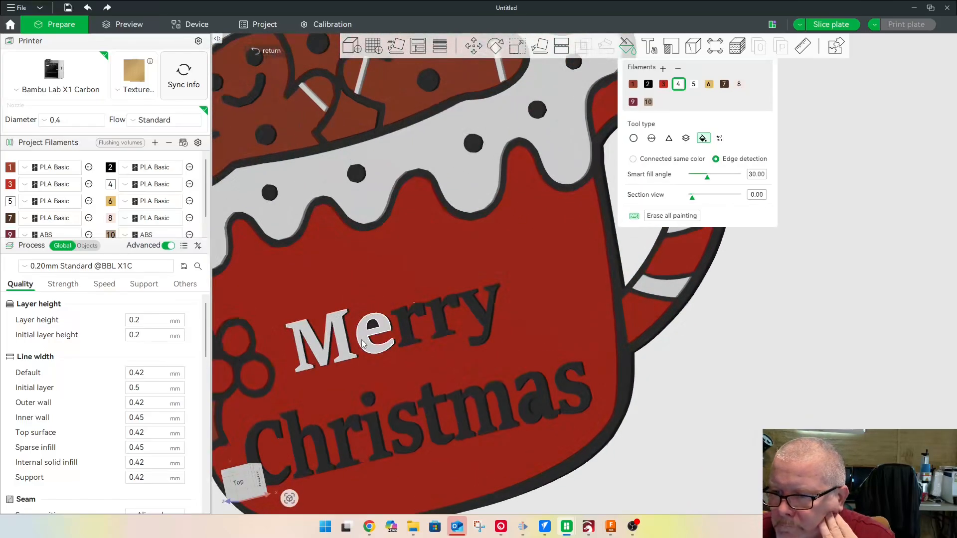
left_click(409, 328)
left_click(441, 328)
left_click(485, 321)
Fill the top faces of the letters in "Christmas" with filament 4
left_click(547, 395)
left_click(573, 391)
left_click(481, 409)
left_click(435, 405)
left_click(406, 424)
left_click(374, 431)
left_click(344, 439)
left_click(296, 431)
left_click(256, 447)
Fill the lower side walls of "Merry" and the first letters of "Christmas" with filament 4, undoing the spill onto the mug face
right_click_drag(314, 426, 373, 383)
left_click_drag(394, 499, 419, 452)
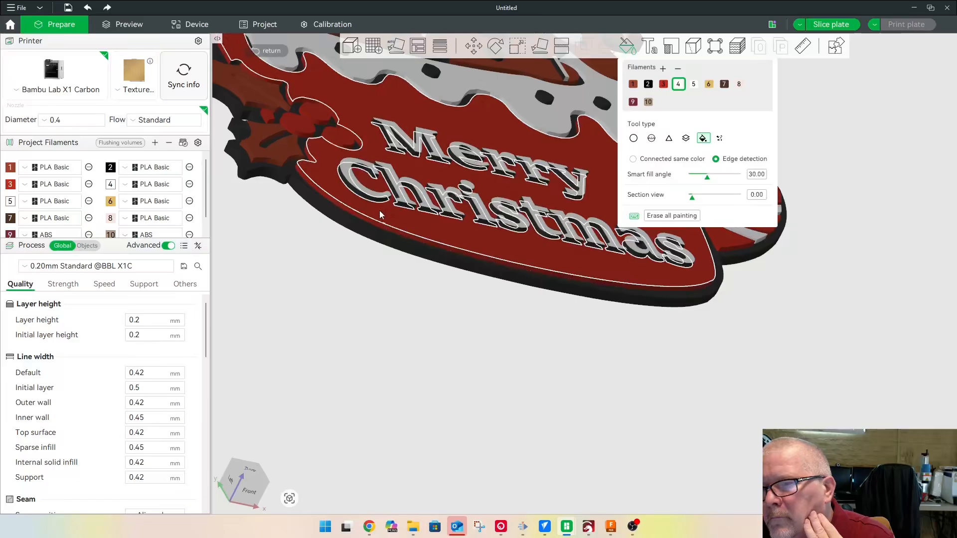
left_click(368, 172)
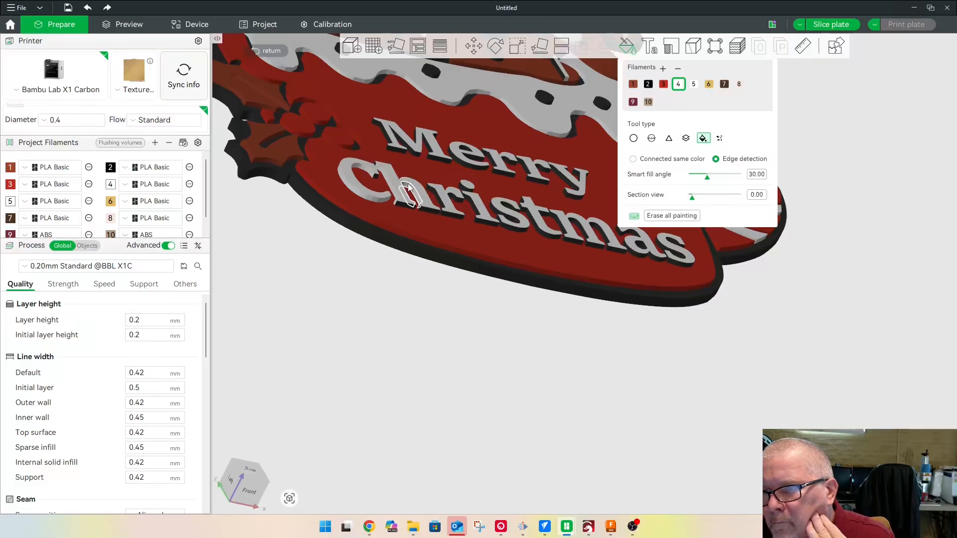
left_click(376, 166)
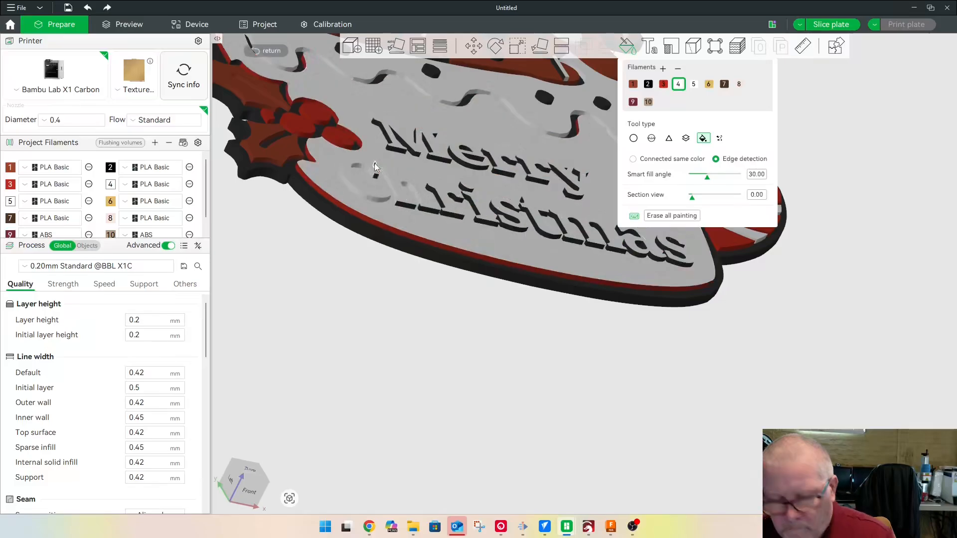
key("ctrl+z")
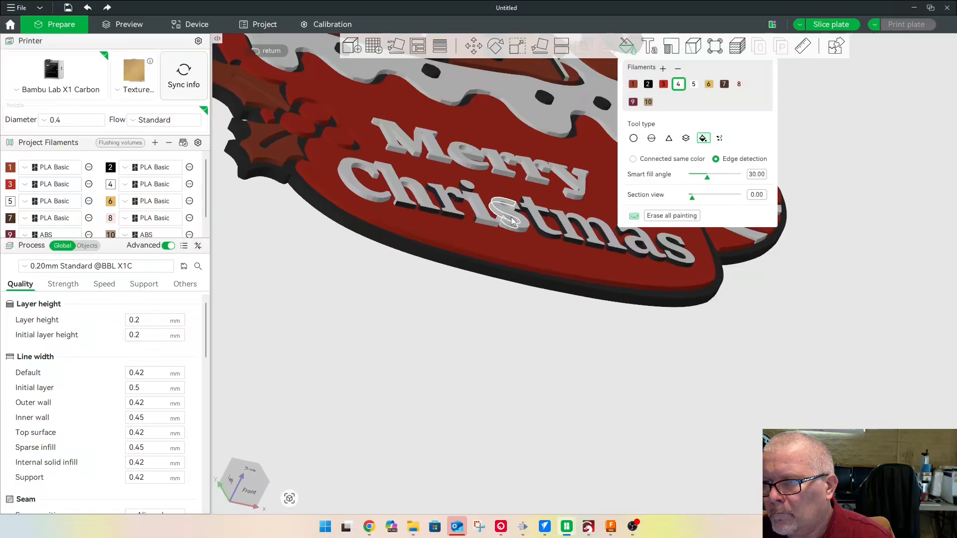
Fill the lower side walls of the remaining "Christmas" letters with filament 4, undoing the accidental fill of the mug face
left_click(453, 215)
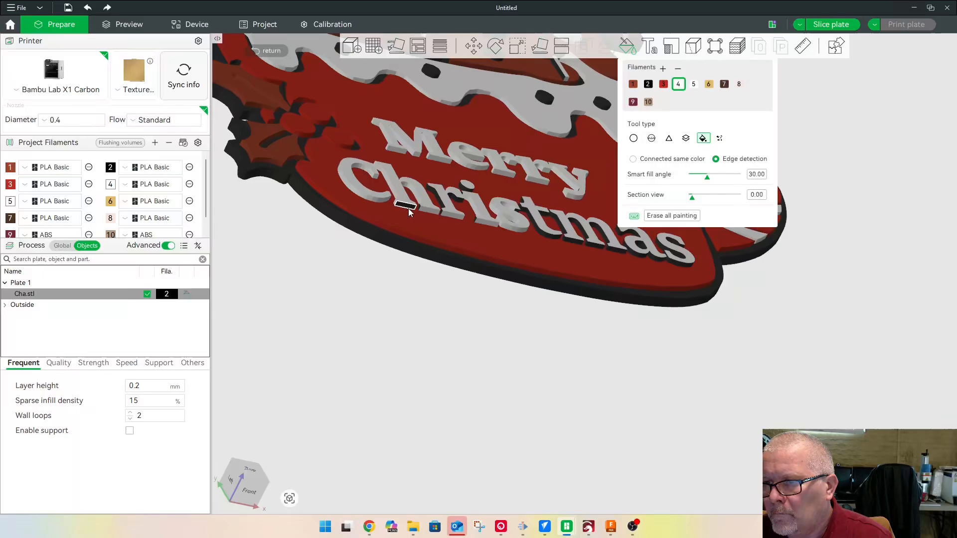
left_click(441, 211)
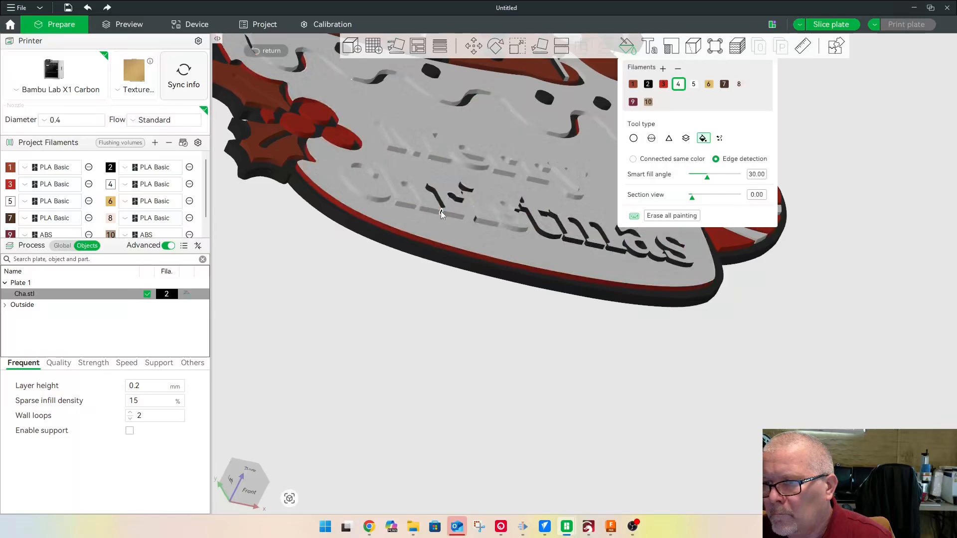
key("ctrl+z")
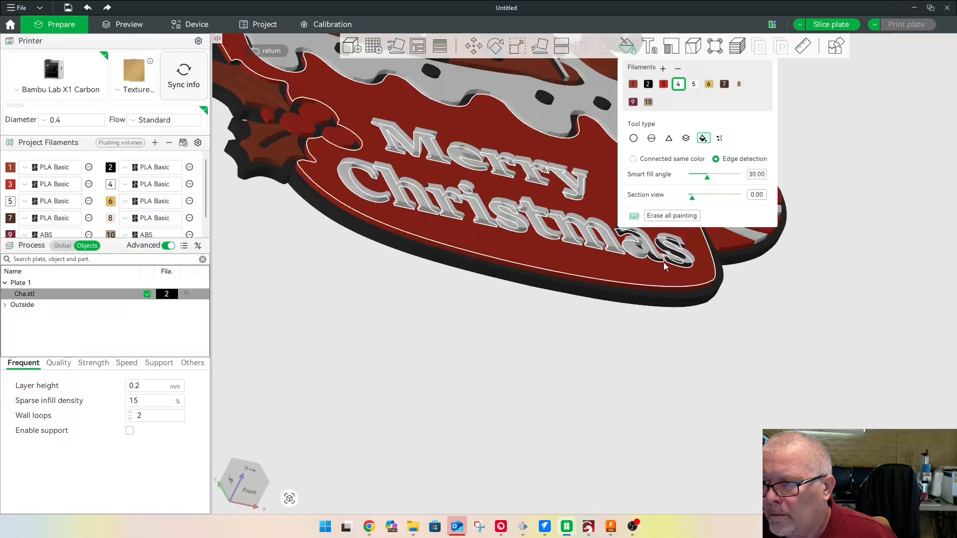
left_click(676, 255)
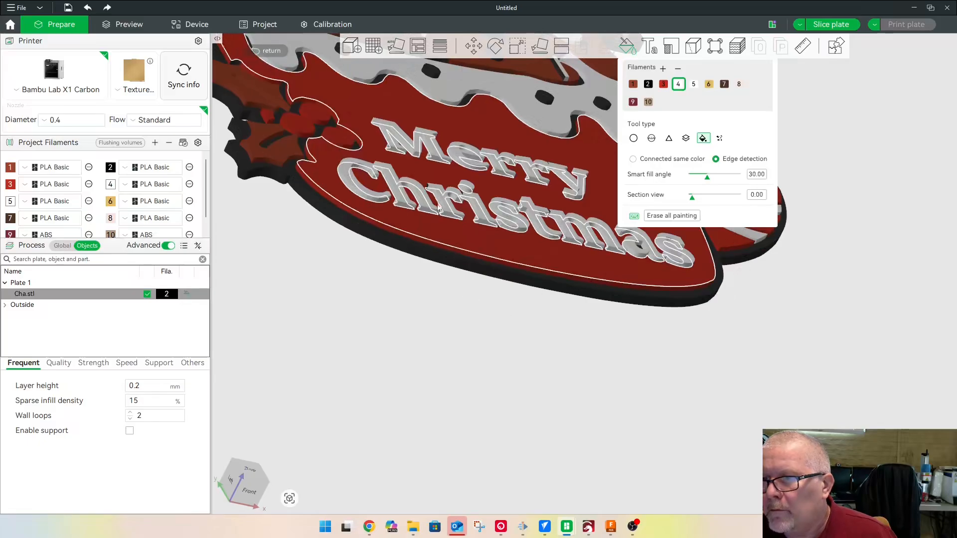
Fill the remaining side walls of the "Merry" letters with filament 4, undoing the accidental fills of the mug face
left_click_drag(426, 280, 253, 331)
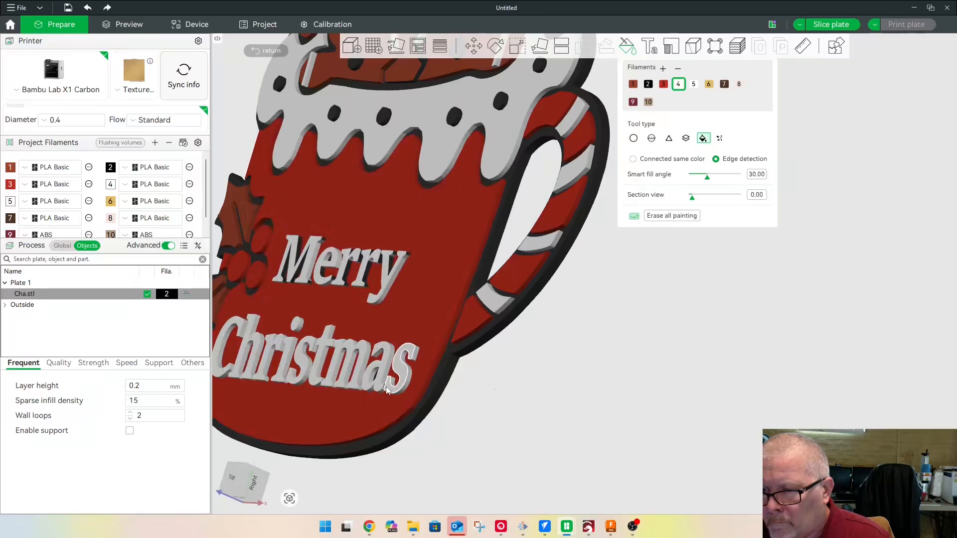
left_click_drag(495, 411, 530, 458)
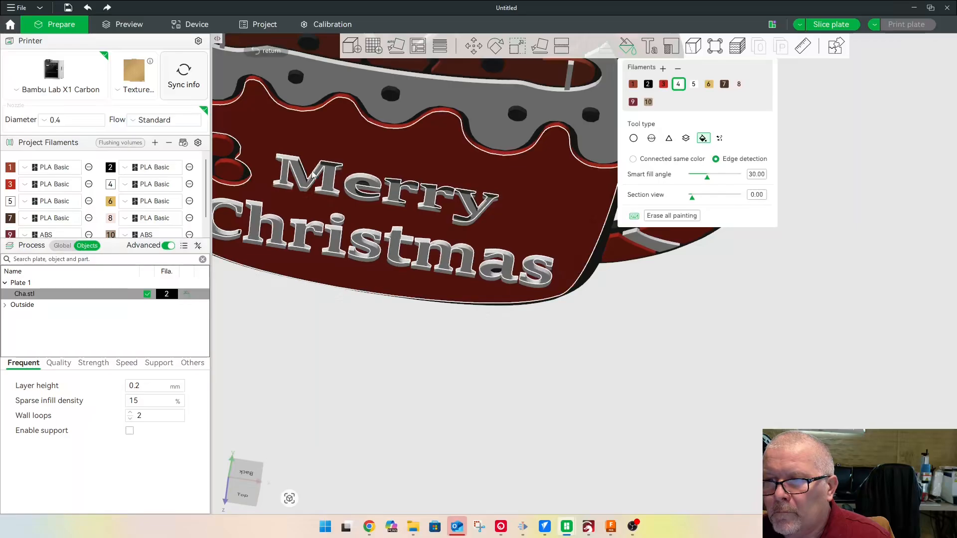
left_click(392, 183)
key("ctrl+z")
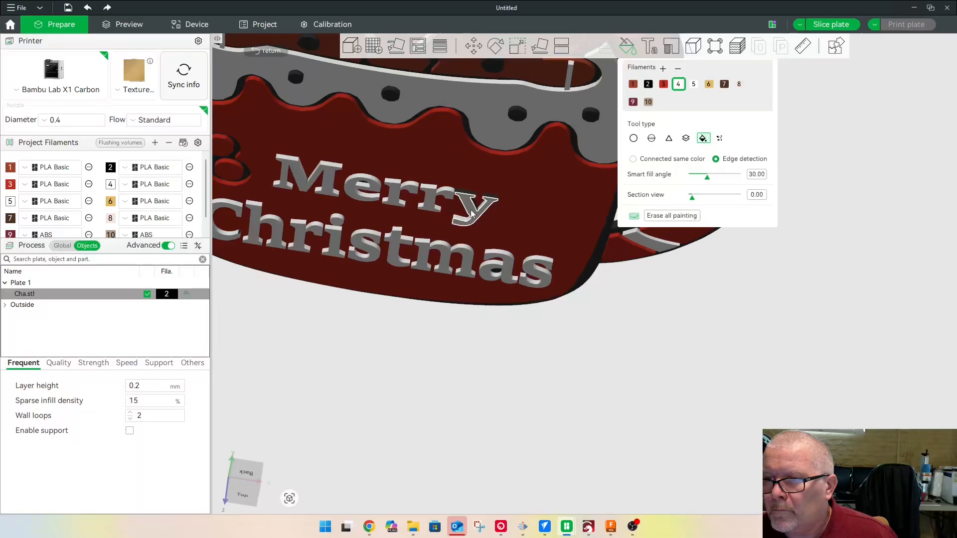
left_click(491, 203)
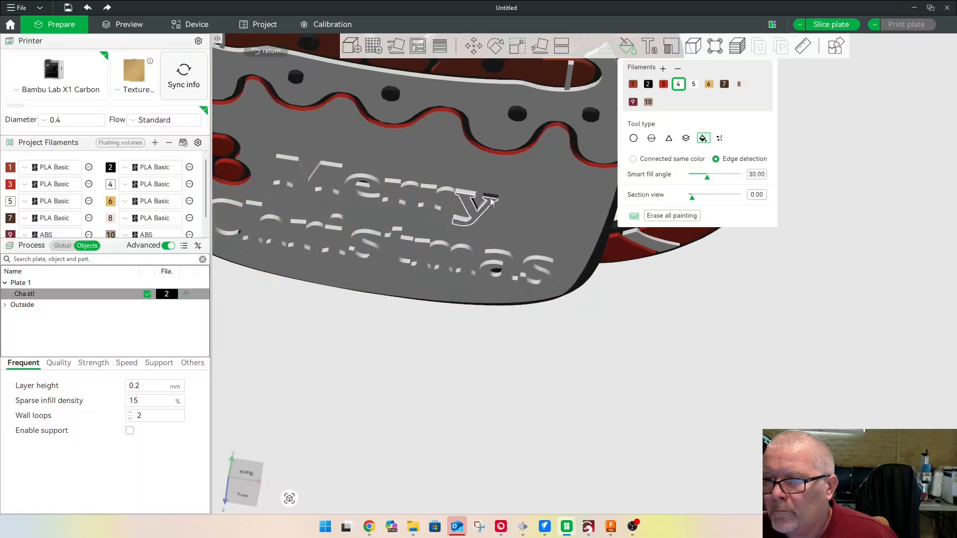
key("ctrl+z")
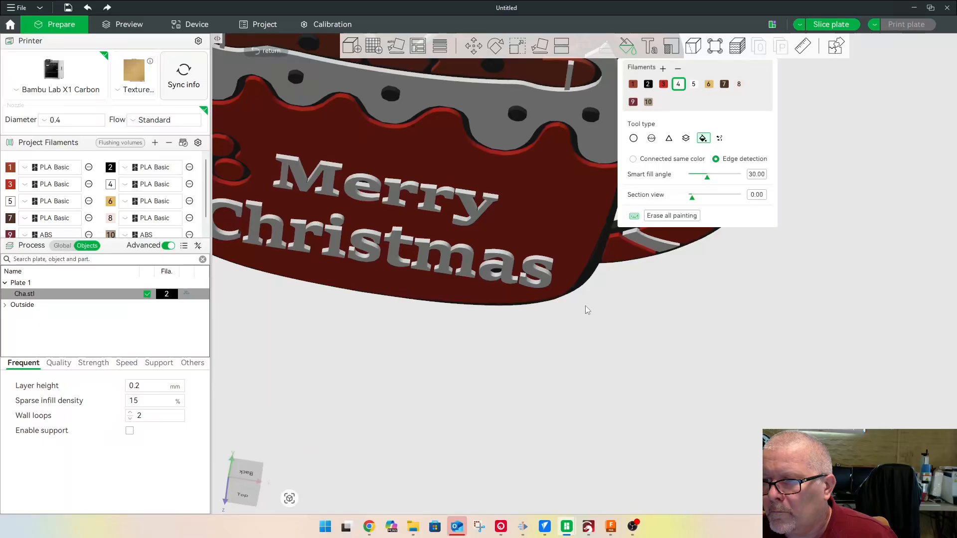
key("1")
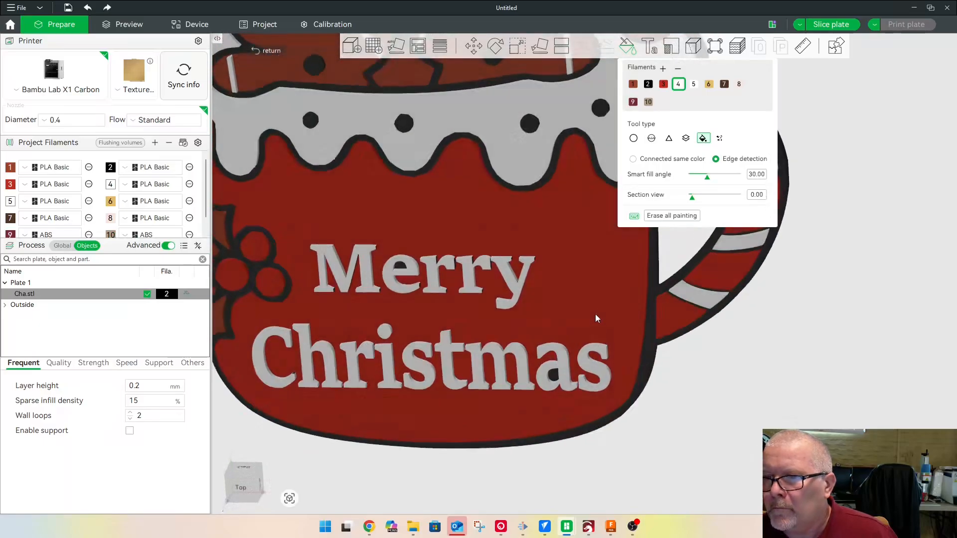
key("0")
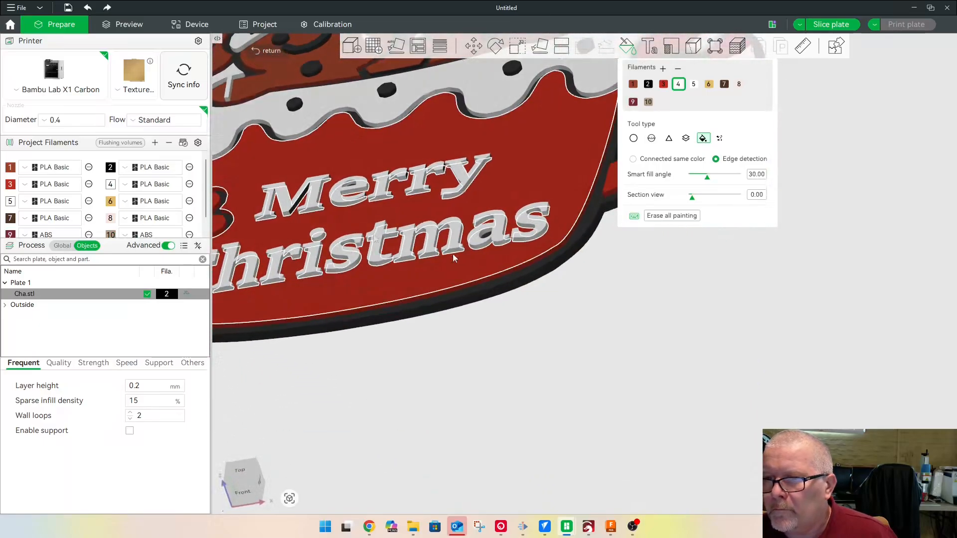
left_click_drag(528, 321, 508, 322)
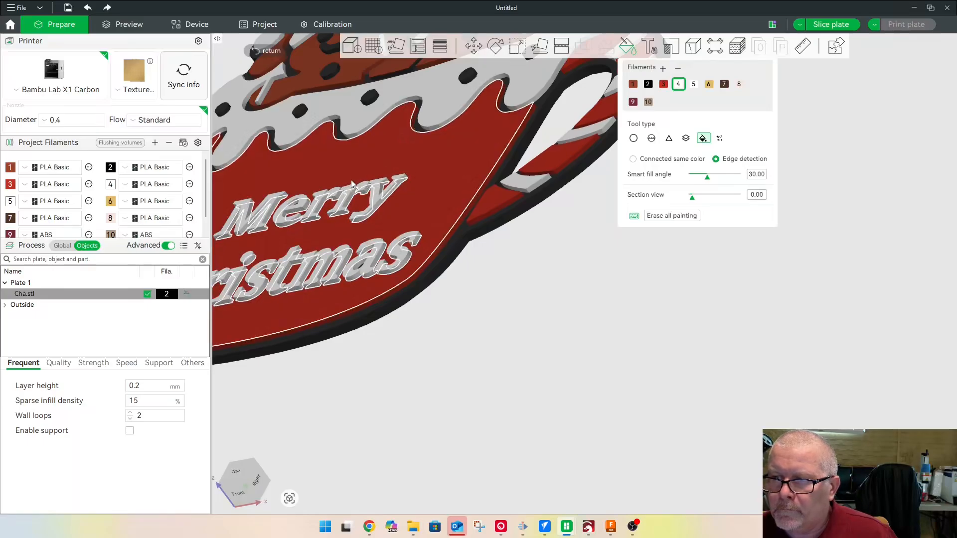
left_click_drag(479, 281, 503, 305)
Fill the enclosed area inside the letter "a" of "Christmas" with filament 3
left_click(663, 84)
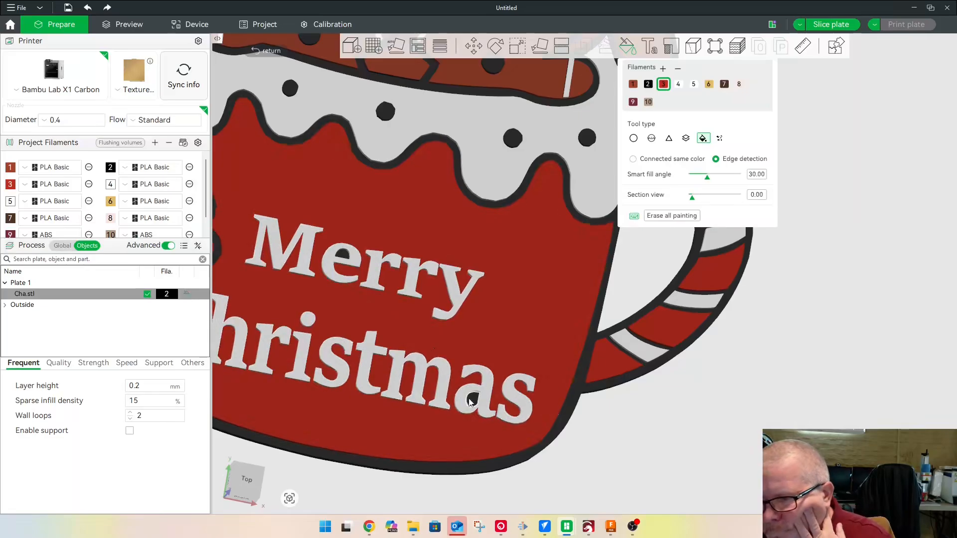
scroll(644, 398, "down", 5)
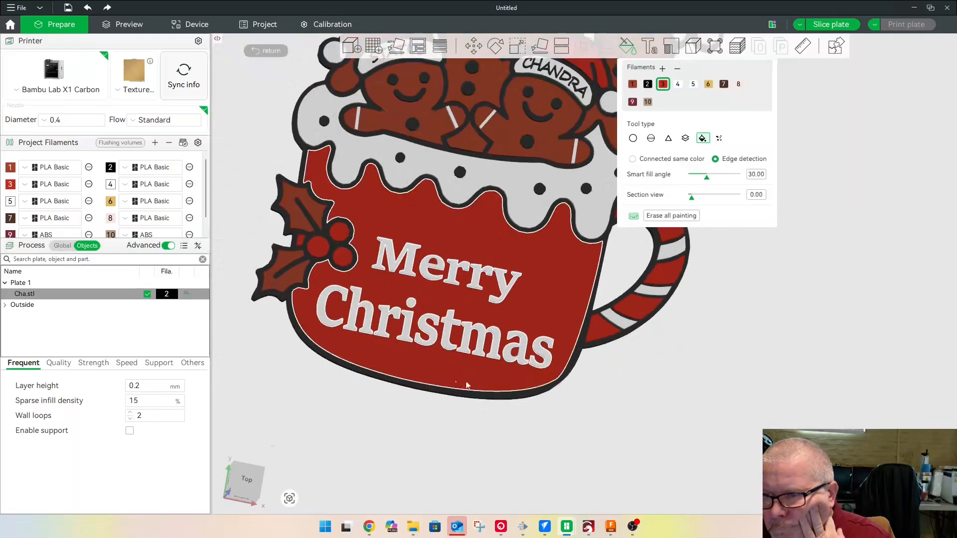
mouse_move(423, 420)
left_mouse_down()
mouse_move(407, 462)
mouse_move(396, 464)
mouse_move(446, 464)
left_mouse_up()
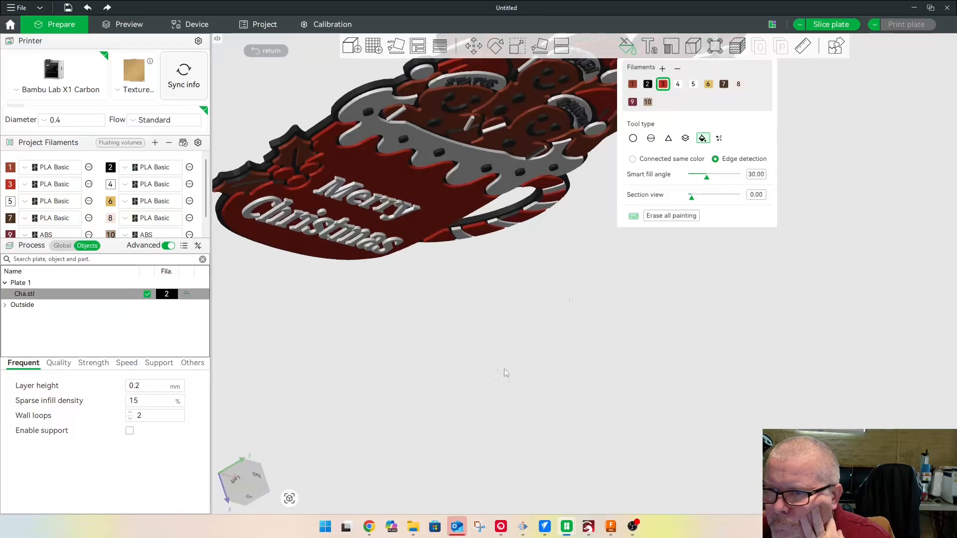
Examine the painted ornament from several angles for missed faces and side walls, and leave colour painting
left_click(632, 84)
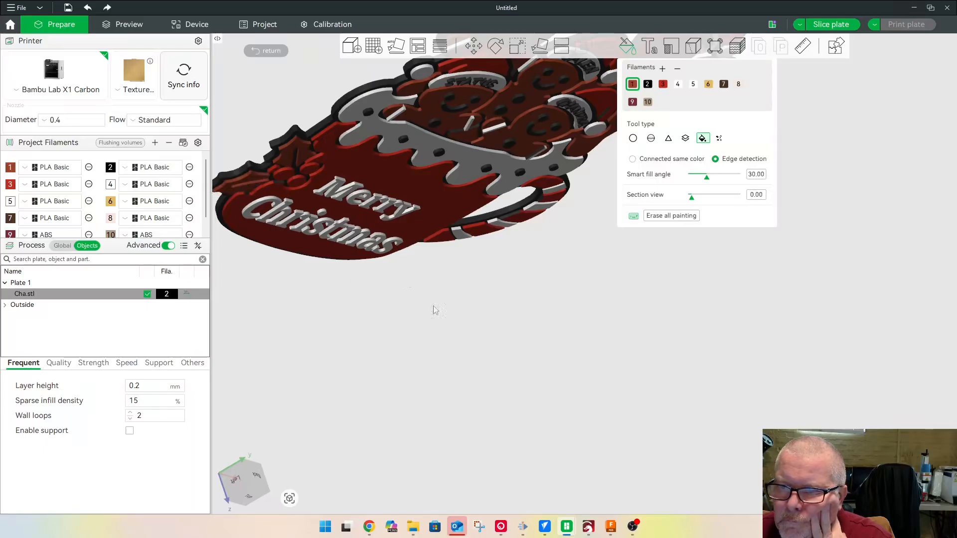
left_click_drag(480, 320, 470, 310)
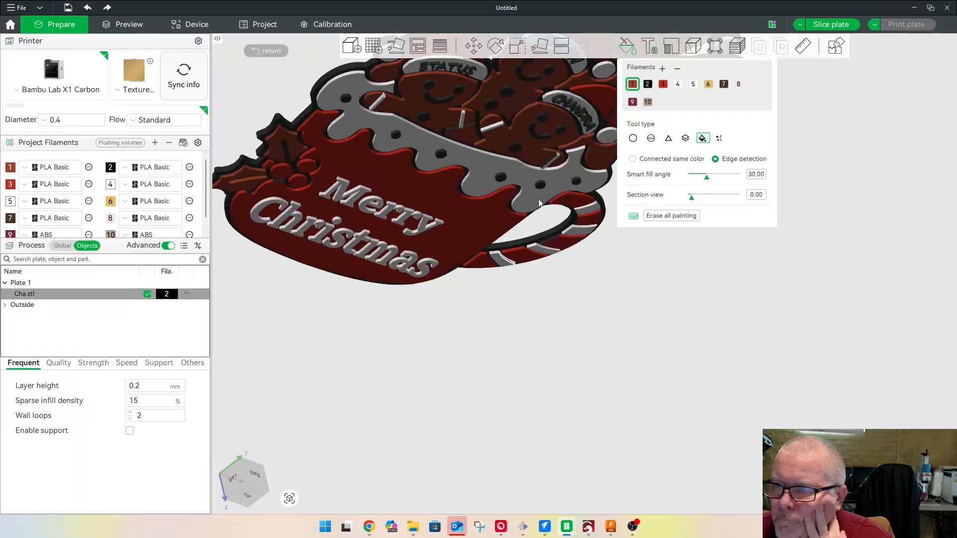
left_click(663, 84)
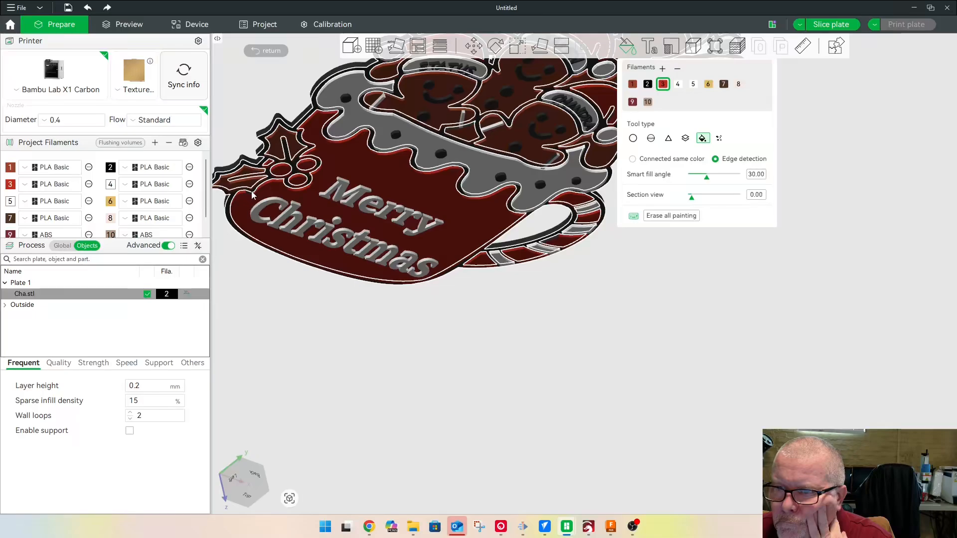
left_click_drag(514, 354, 546, 305)
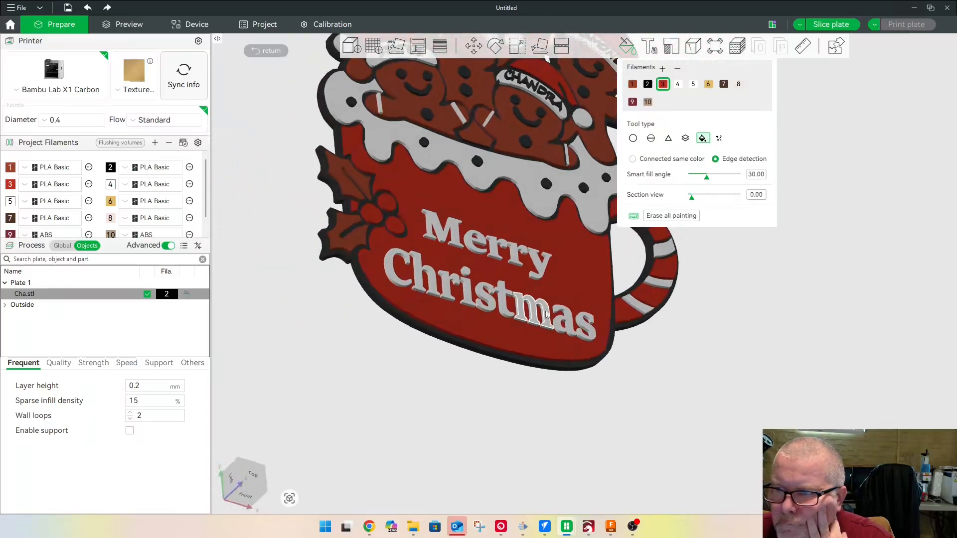
left_click_drag(303, 109, 407, 241)
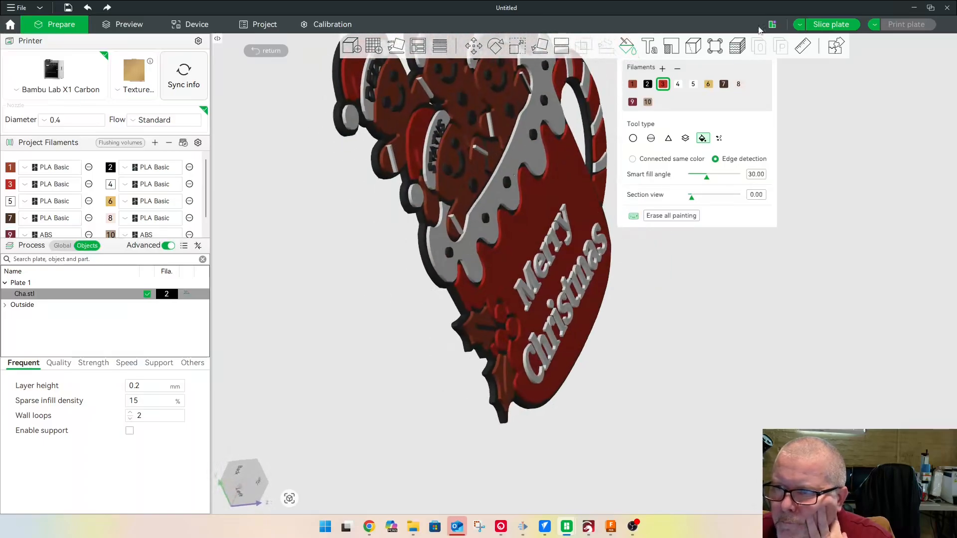
left_click(678, 84)
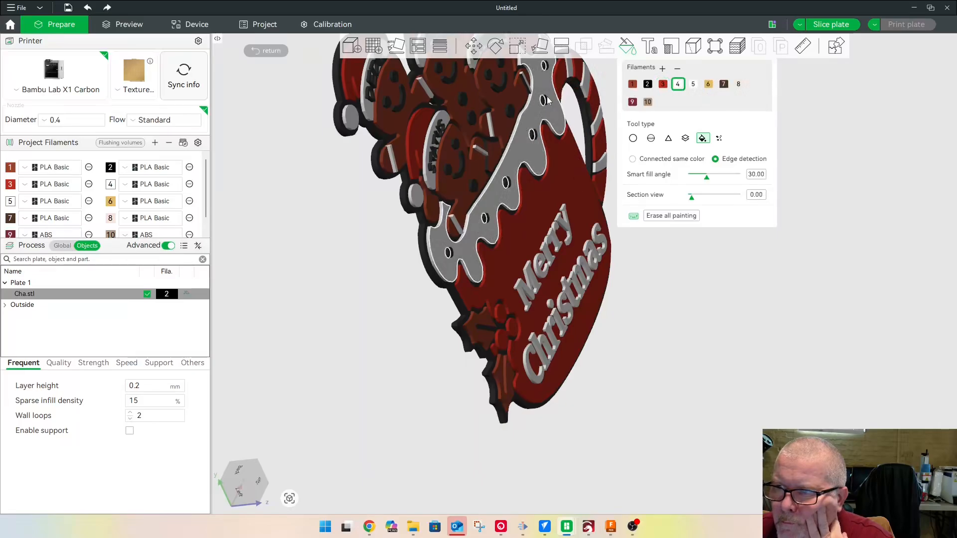
left_click_drag(684, 273, 737, 294)
right_click_drag(726, 319, 587, 373)
left_click_drag(587, 376, 593, 341)
scroll(678, 323, "down", 5)
scroll(474, 400, "up", 1)
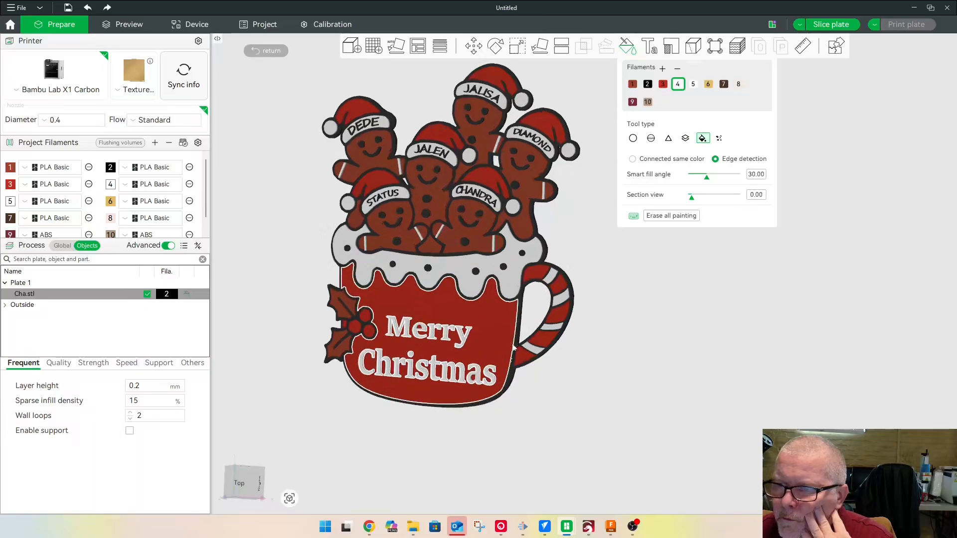
left_click_drag(465, 430, 482, 380)
left_click_drag(484, 387, 458, 393)
left_click(633, 84)
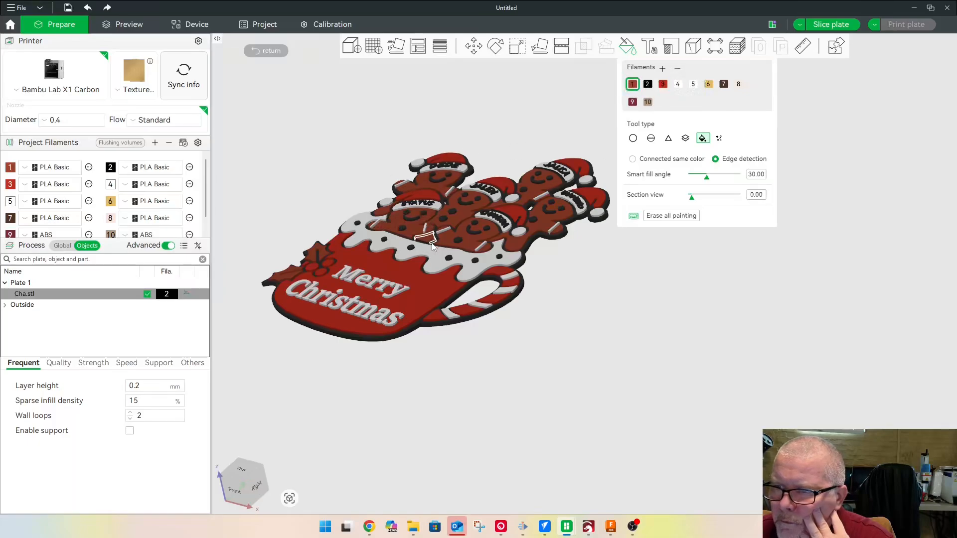
left_click_drag(538, 363, 580, 361)
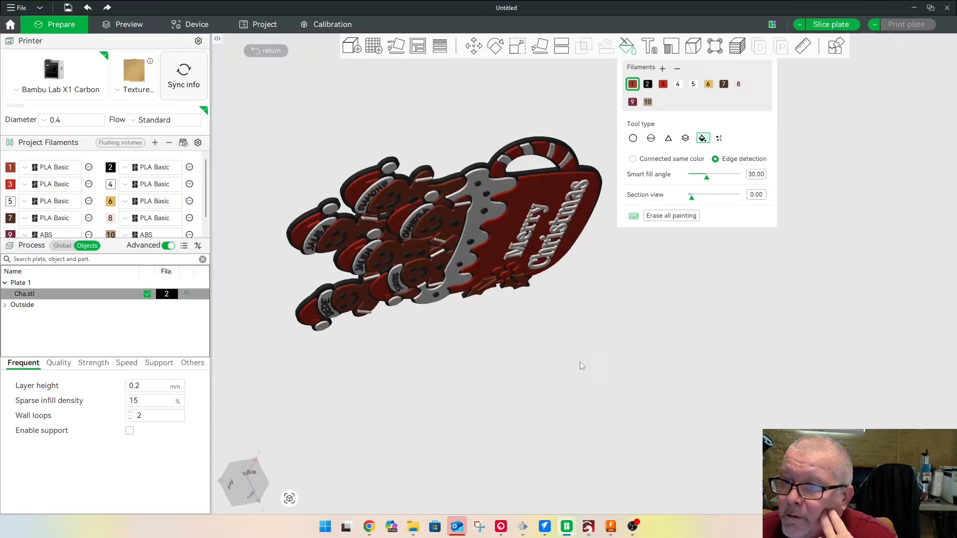
mouse_move(609, 328)
left_mouse_down()
mouse_move(629, 323)
mouse_move(644, 300)
mouse_move(646, 264)
mouse_move(629, 230)
left_mouse_up()
left_click_drag(477, 393, 477, 375)
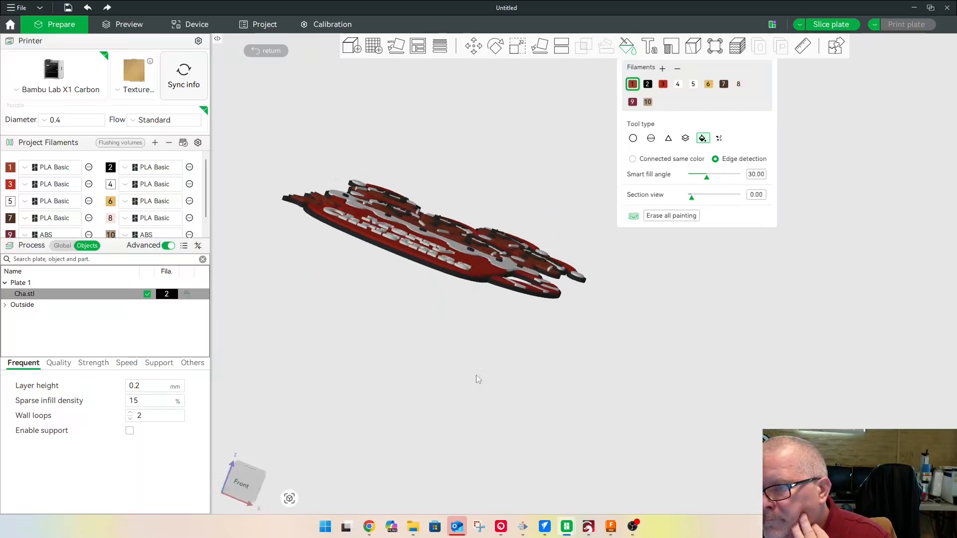
key("1")
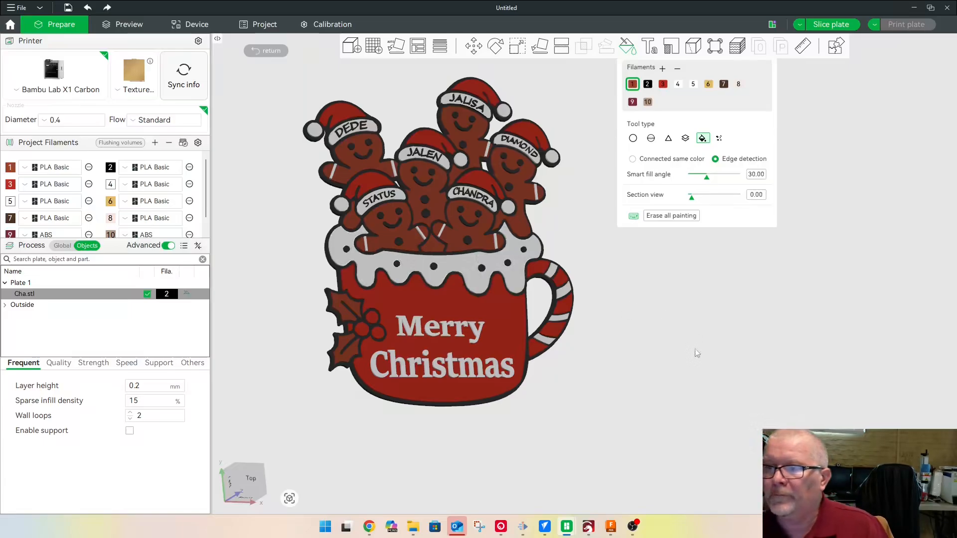
mouse_move(693, 349)
left_mouse_down()
mouse_move(699, 312)
mouse_move(714, 336)
mouse_move(707, 348)
left_mouse_up()
left_click_drag(359, 305, 492, 330)
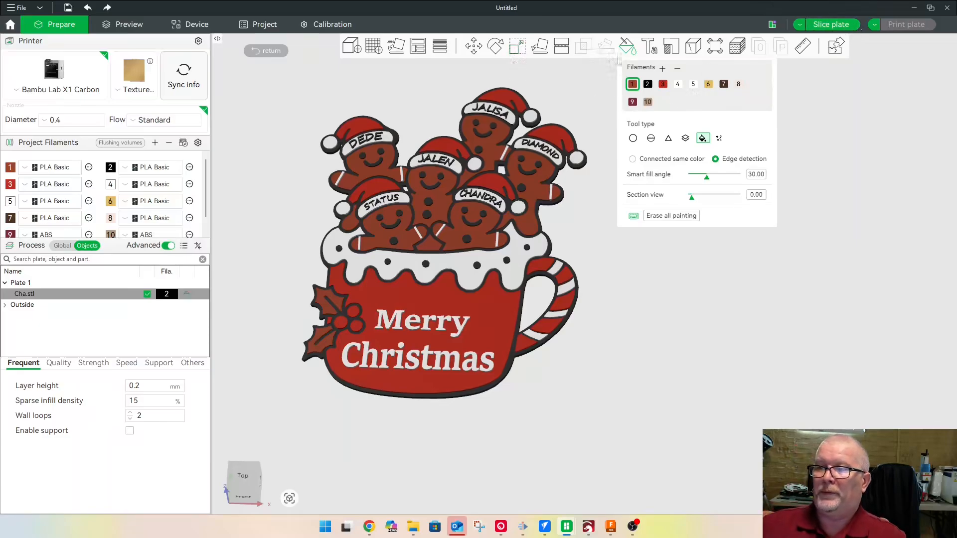
left_click(632, 48)
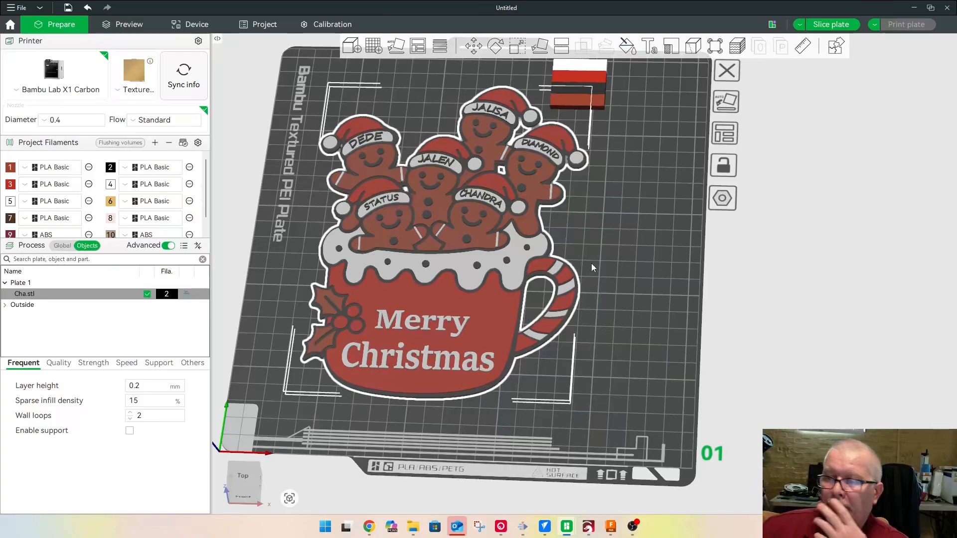
Move the prime tower farther away from the ornament and shift the ornament slightly toward the left edge of the plate
left_click_drag(546, 426, 562, 443)
right_click_drag(634, 337, 408, 405)
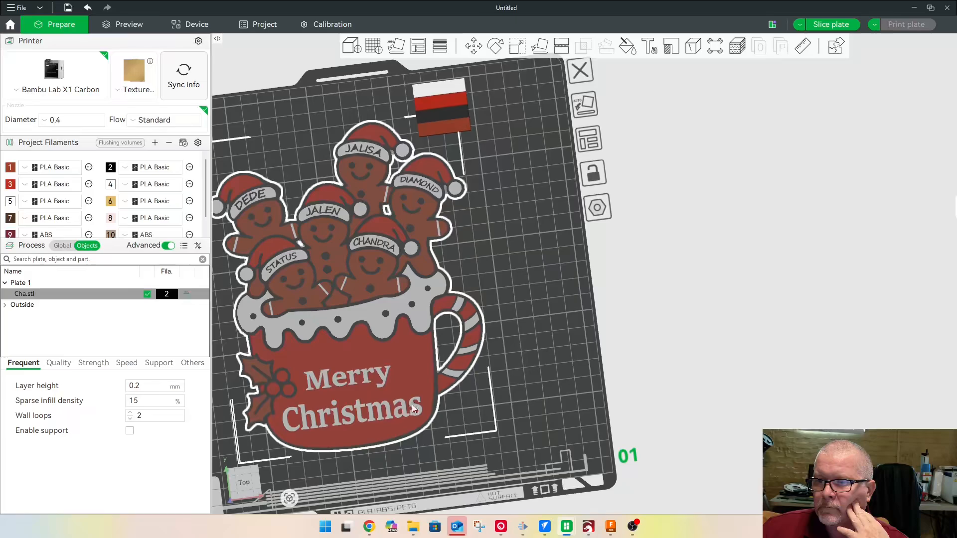
right_click_drag(502, 334, 568, 312)
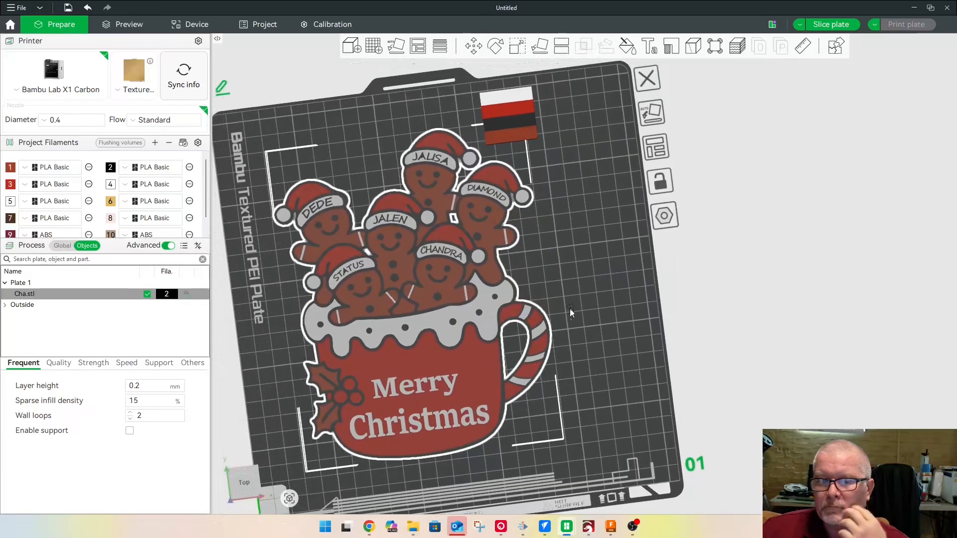
key("1")
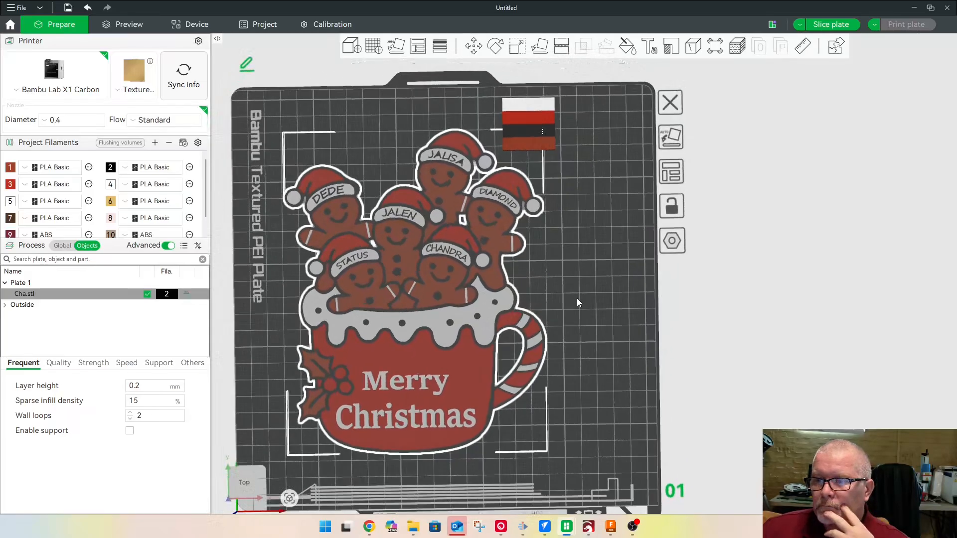
left_click(519, 130)
left_click_drag(520, 137, 579, 164)
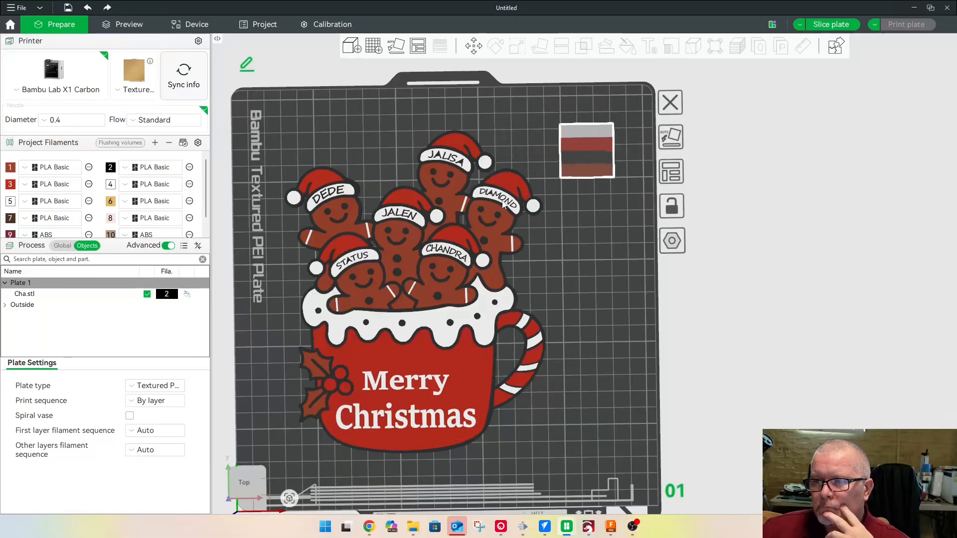
left_click(392, 355)
left_click_drag(385, 357, 385, 364)
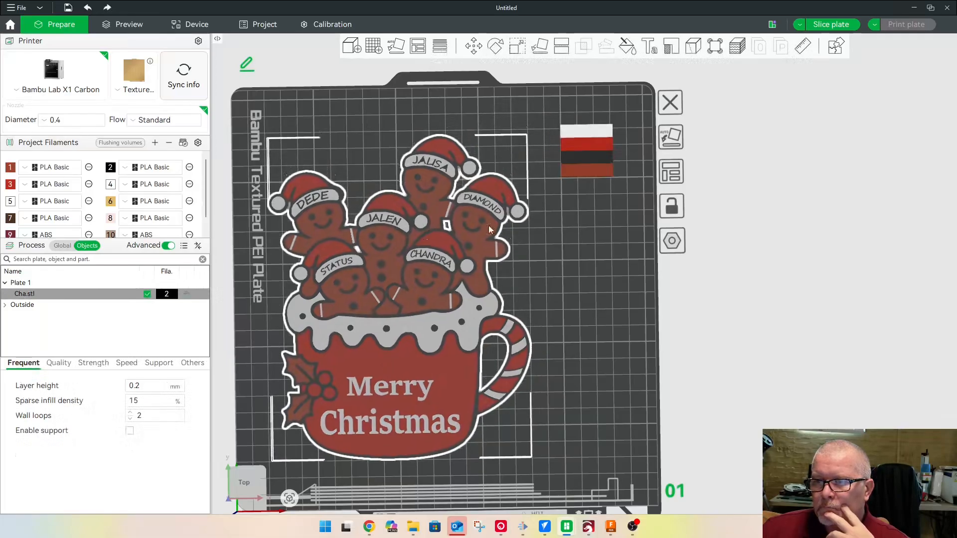
Slice the plate and examine the ornament's colours in the sliced preview
left_click_drag(596, 253, 594, 273)
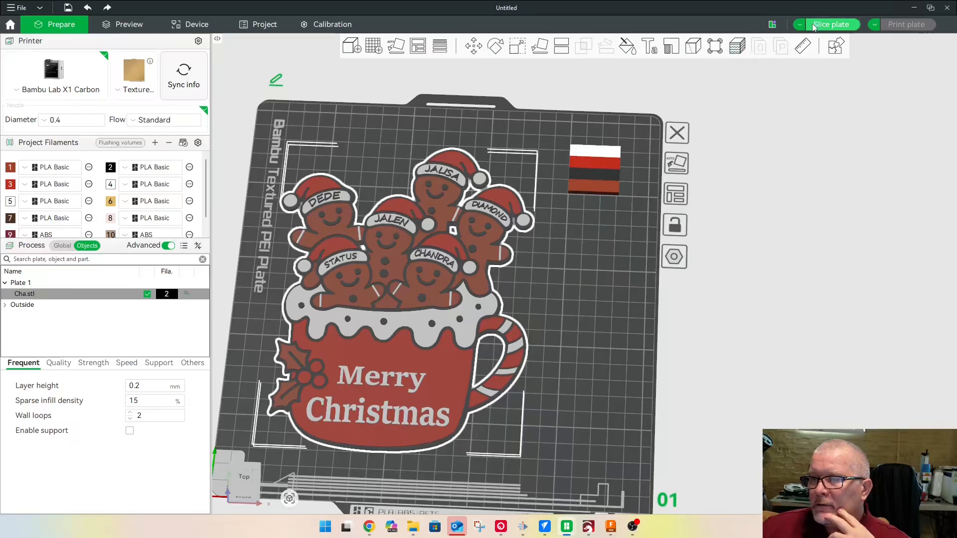
left_click(831, 24)
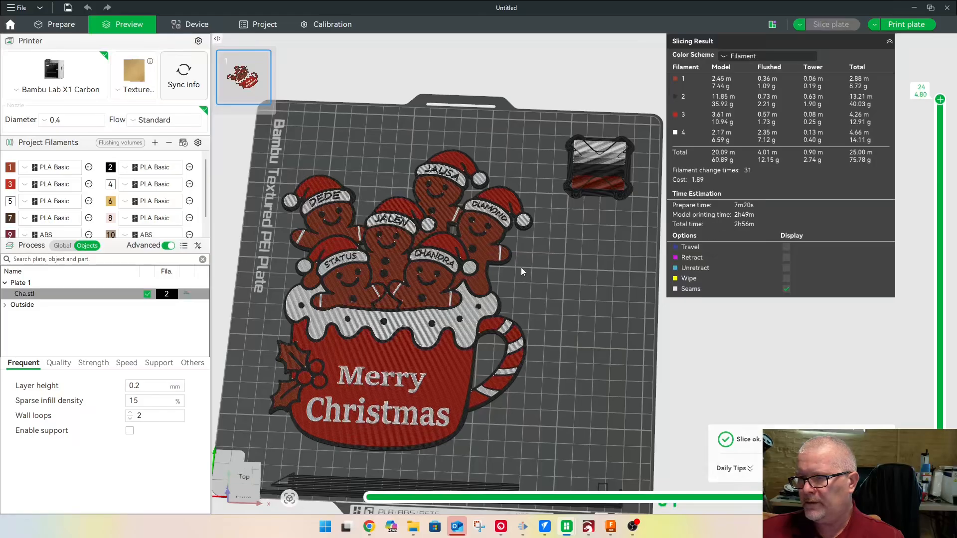
left_click_drag(554, 280, 774, 484)
scroll(598, 450, "down", 5)
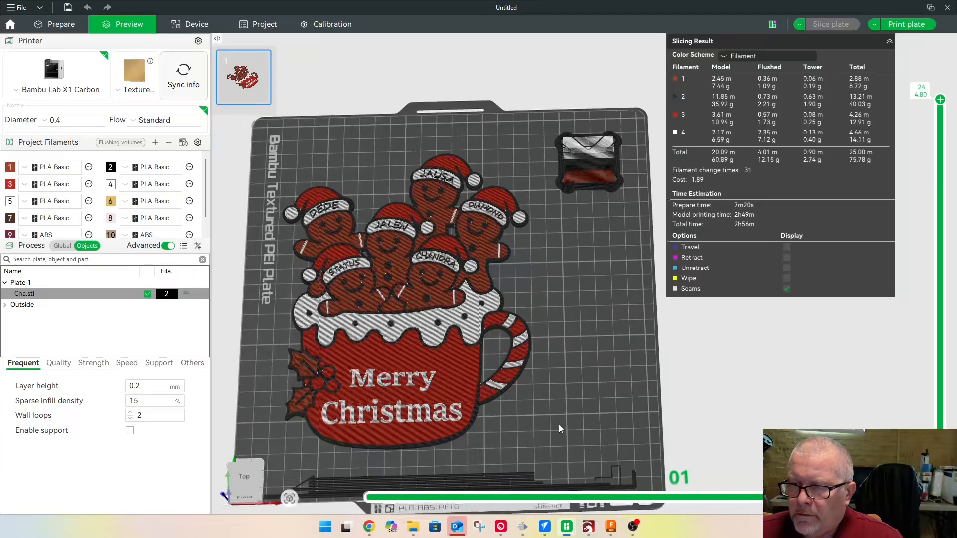
right_click_drag(456, 343, 490, 294)
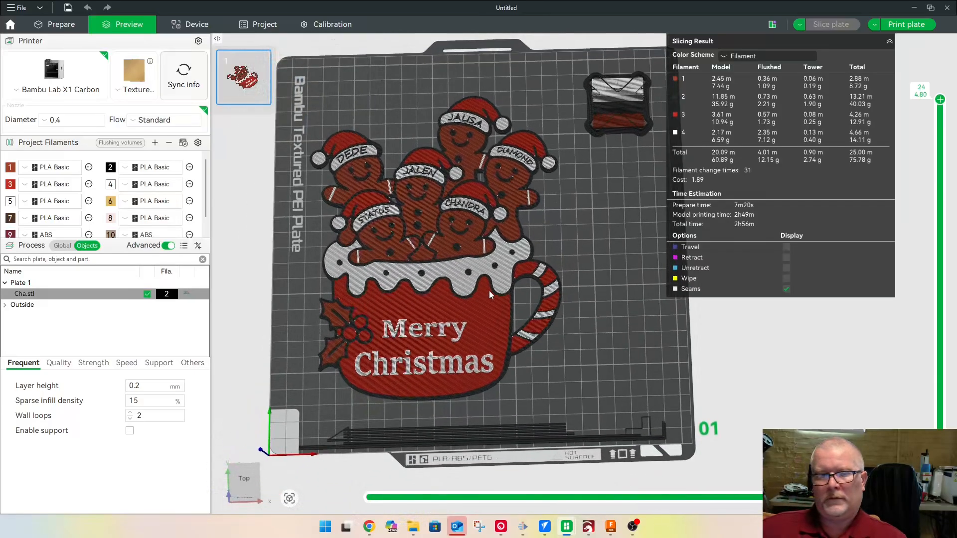